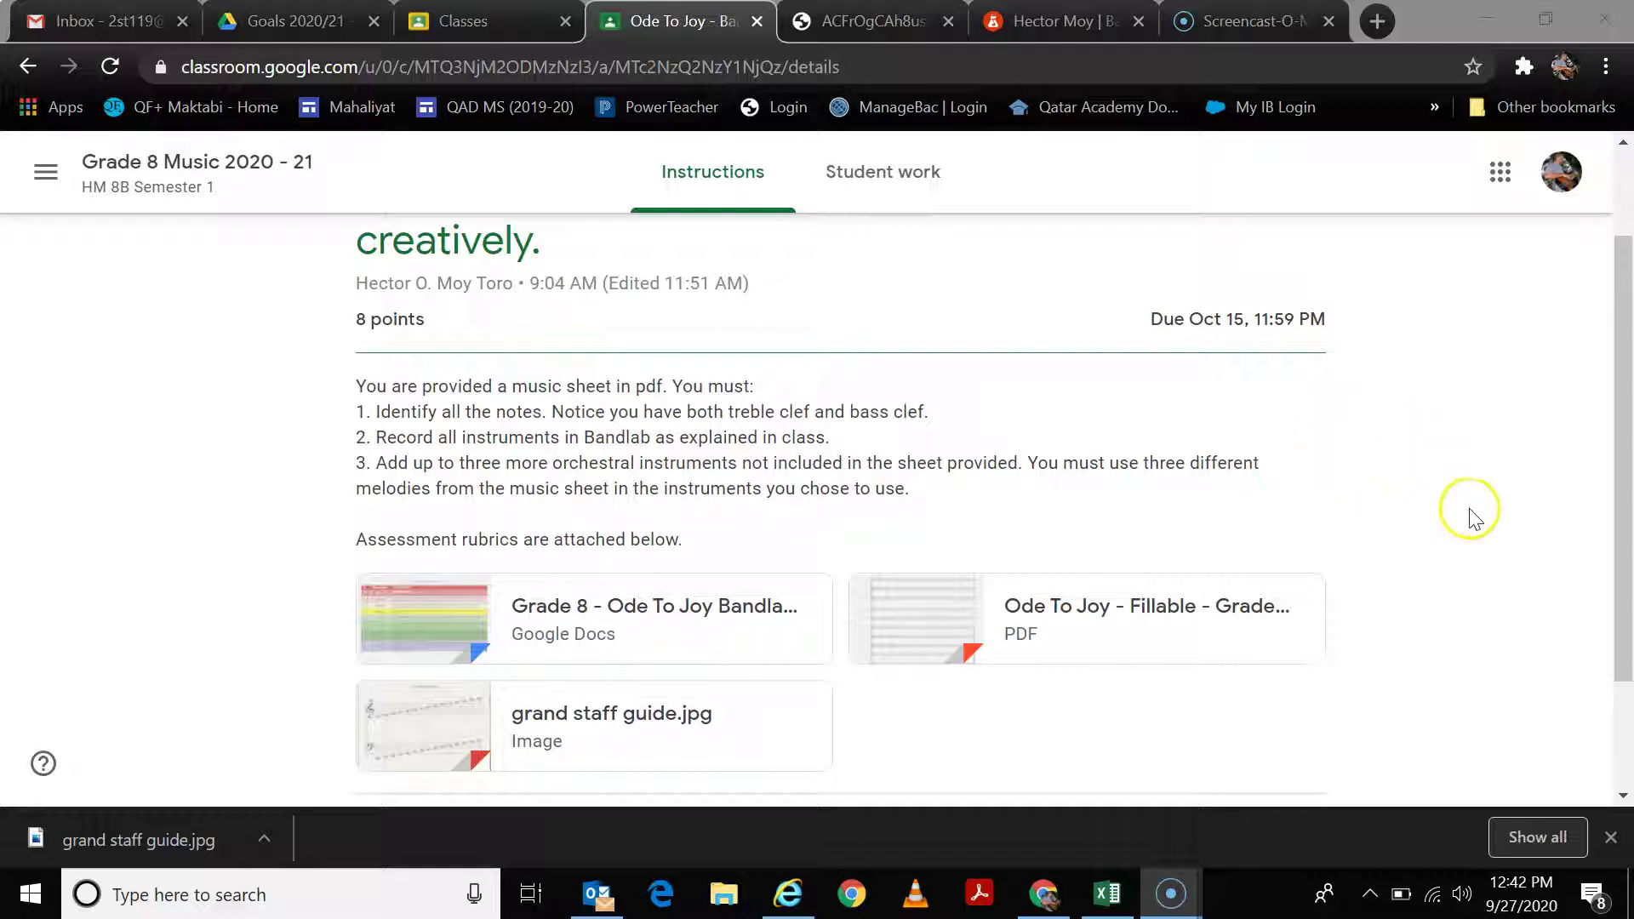
# Step: Switch to the BandLab profile page and create a new project with a virtual Instruments track
pyautogui.click(1055, 21)
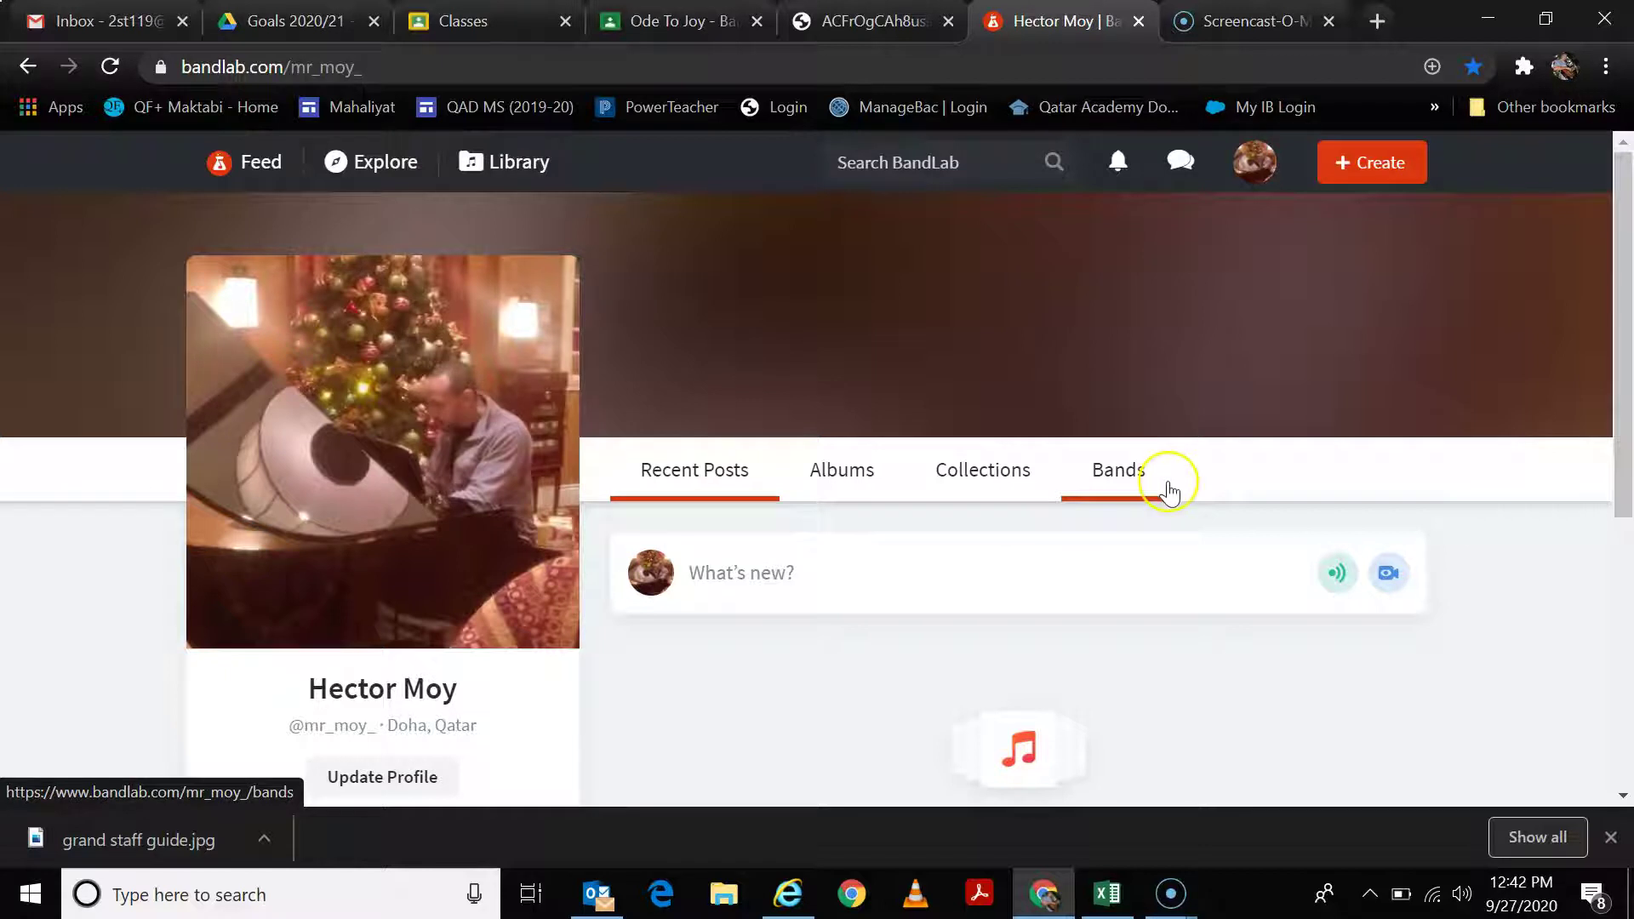
pyautogui.scroll(-5, 1167, 483)
pyautogui.scroll(5, 1167, 484)
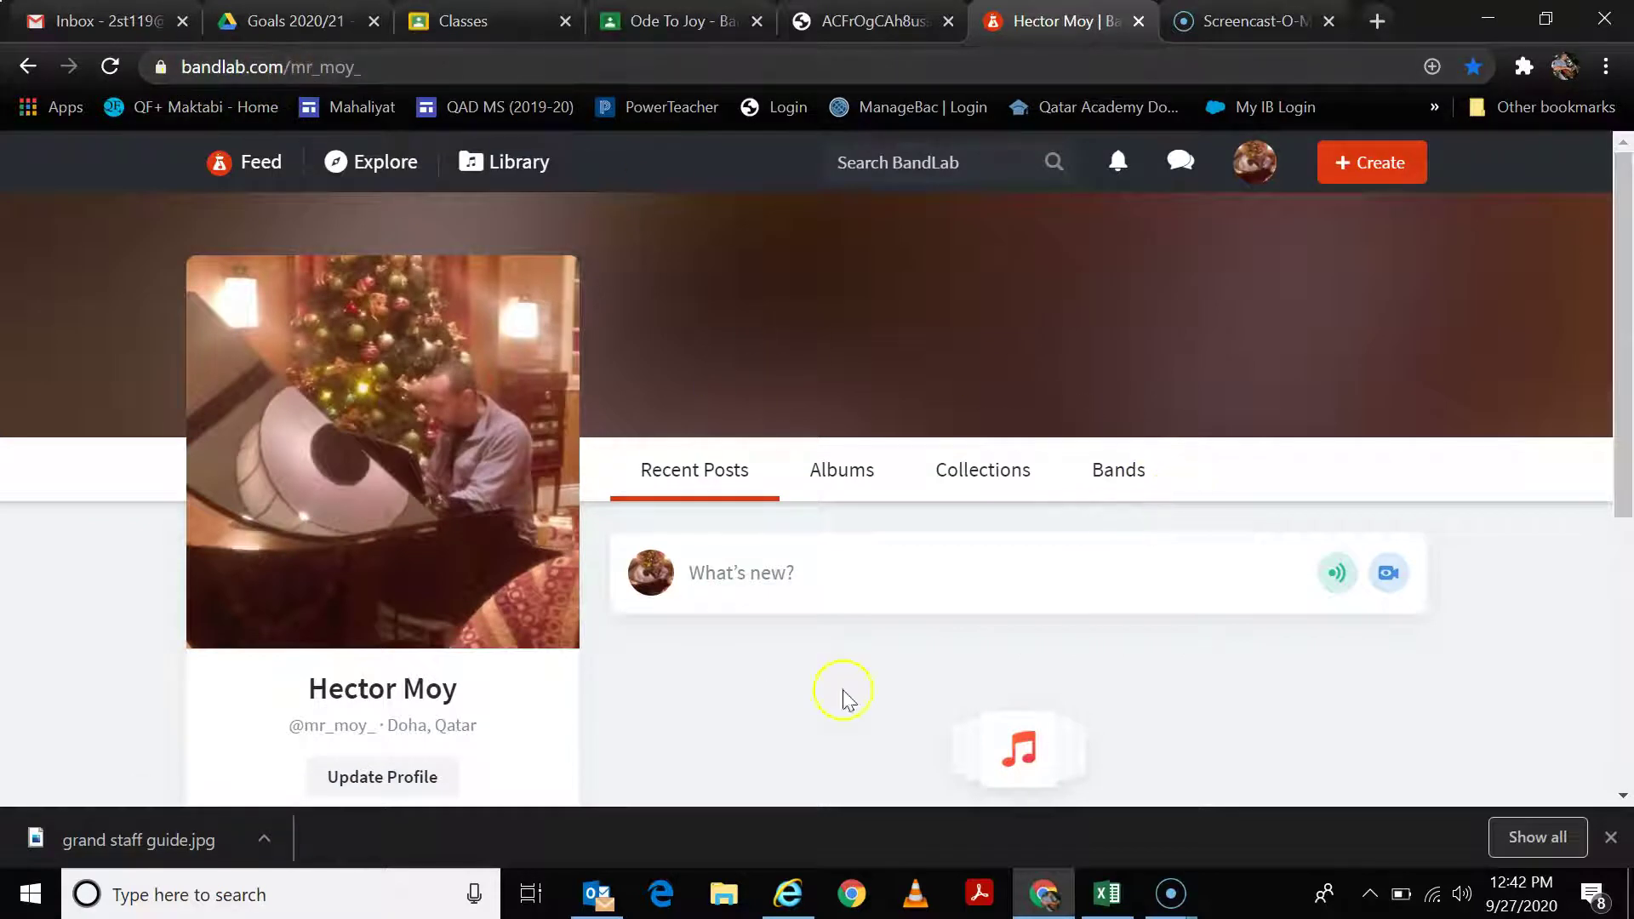
pyautogui.scroll(-1, 924, 591)
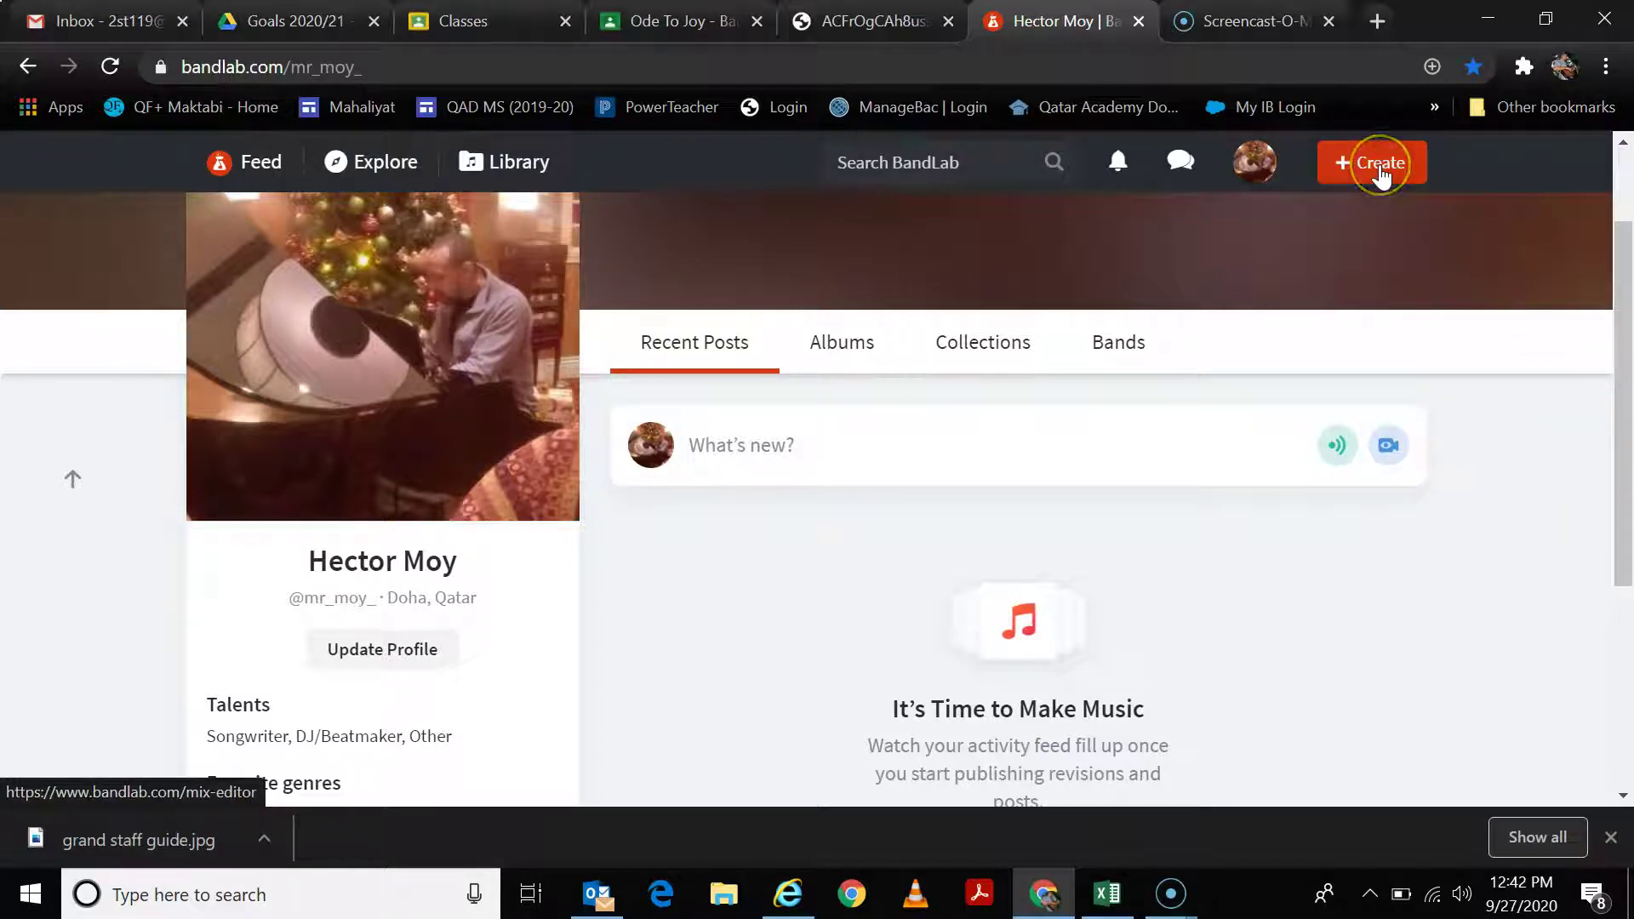
pyautogui.click(1375, 168)
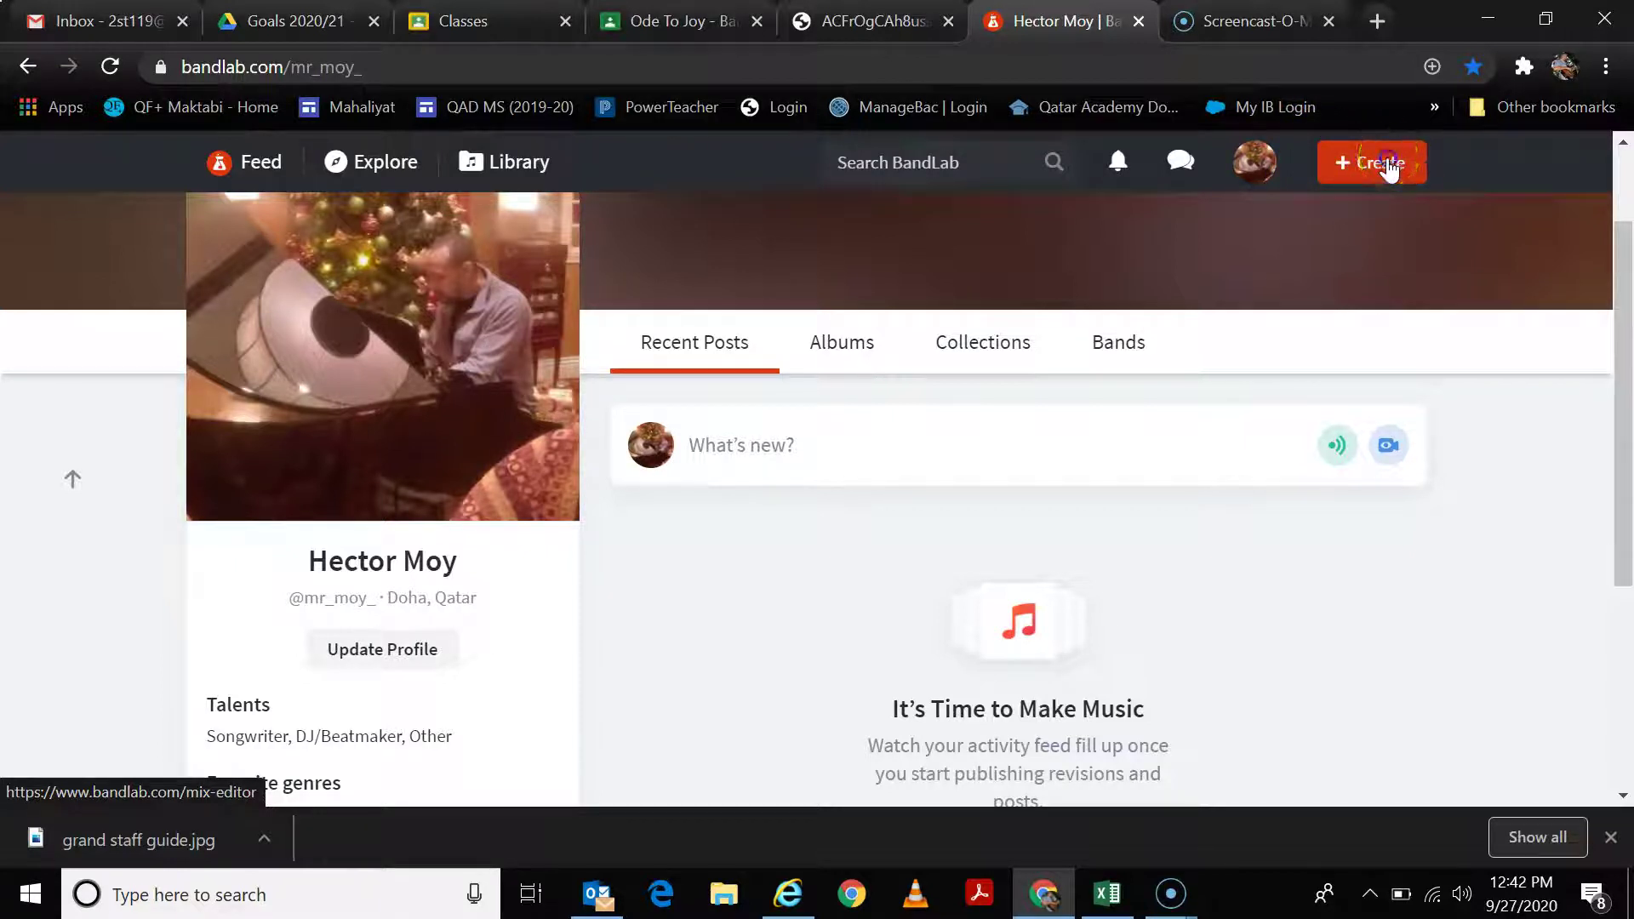
pyautogui.click(1385, 164)
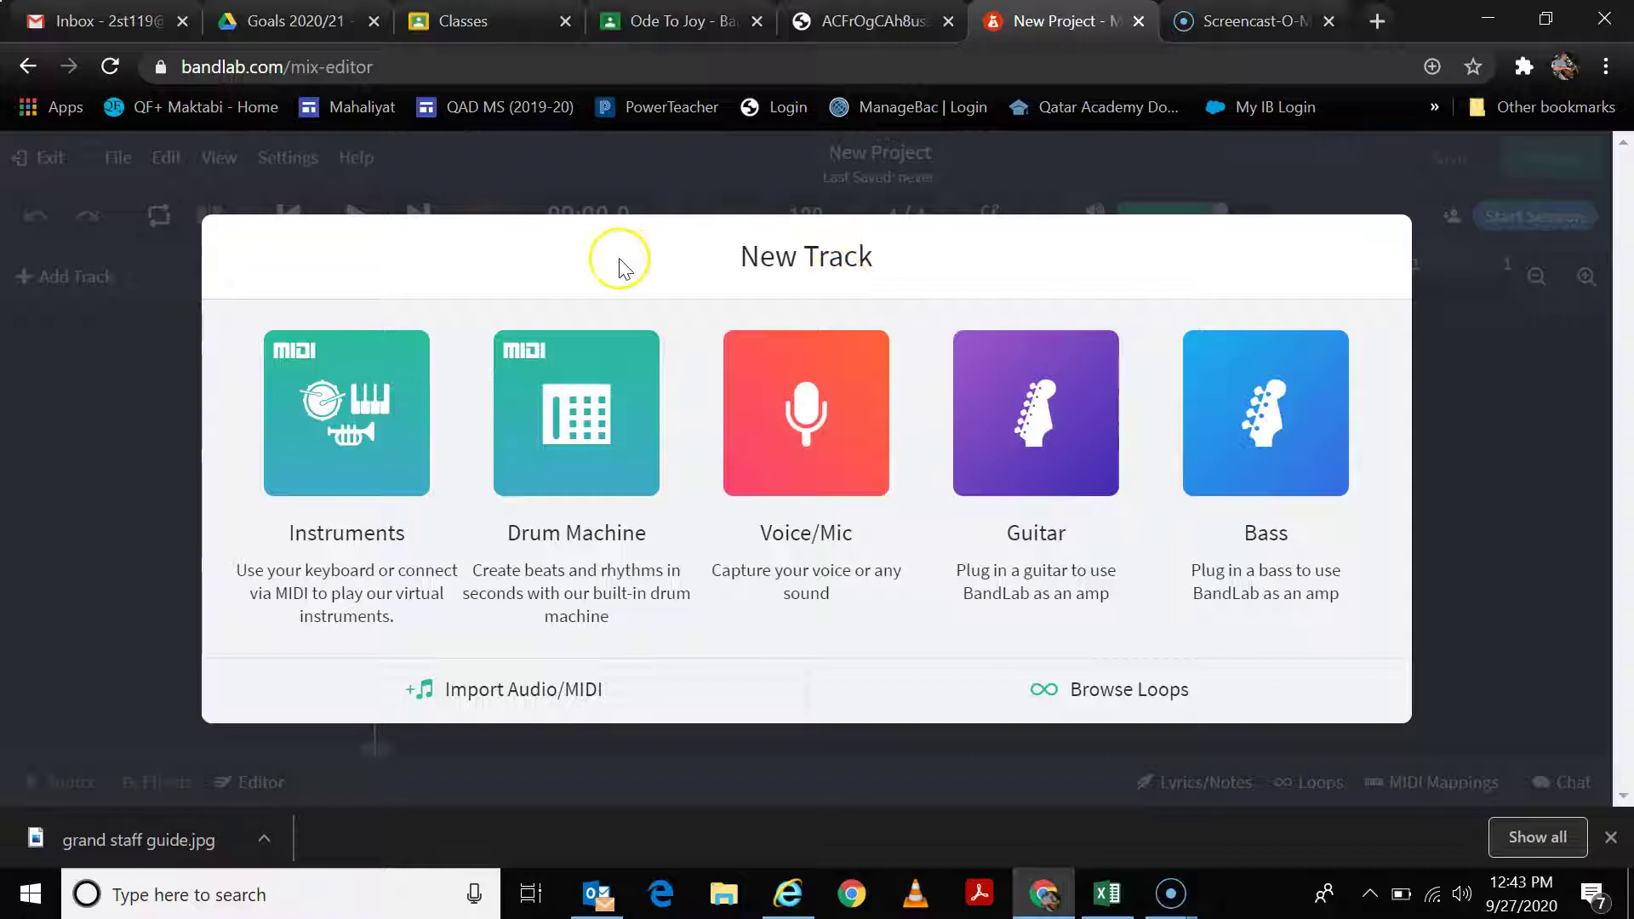
pyautogui.click(340, 434)
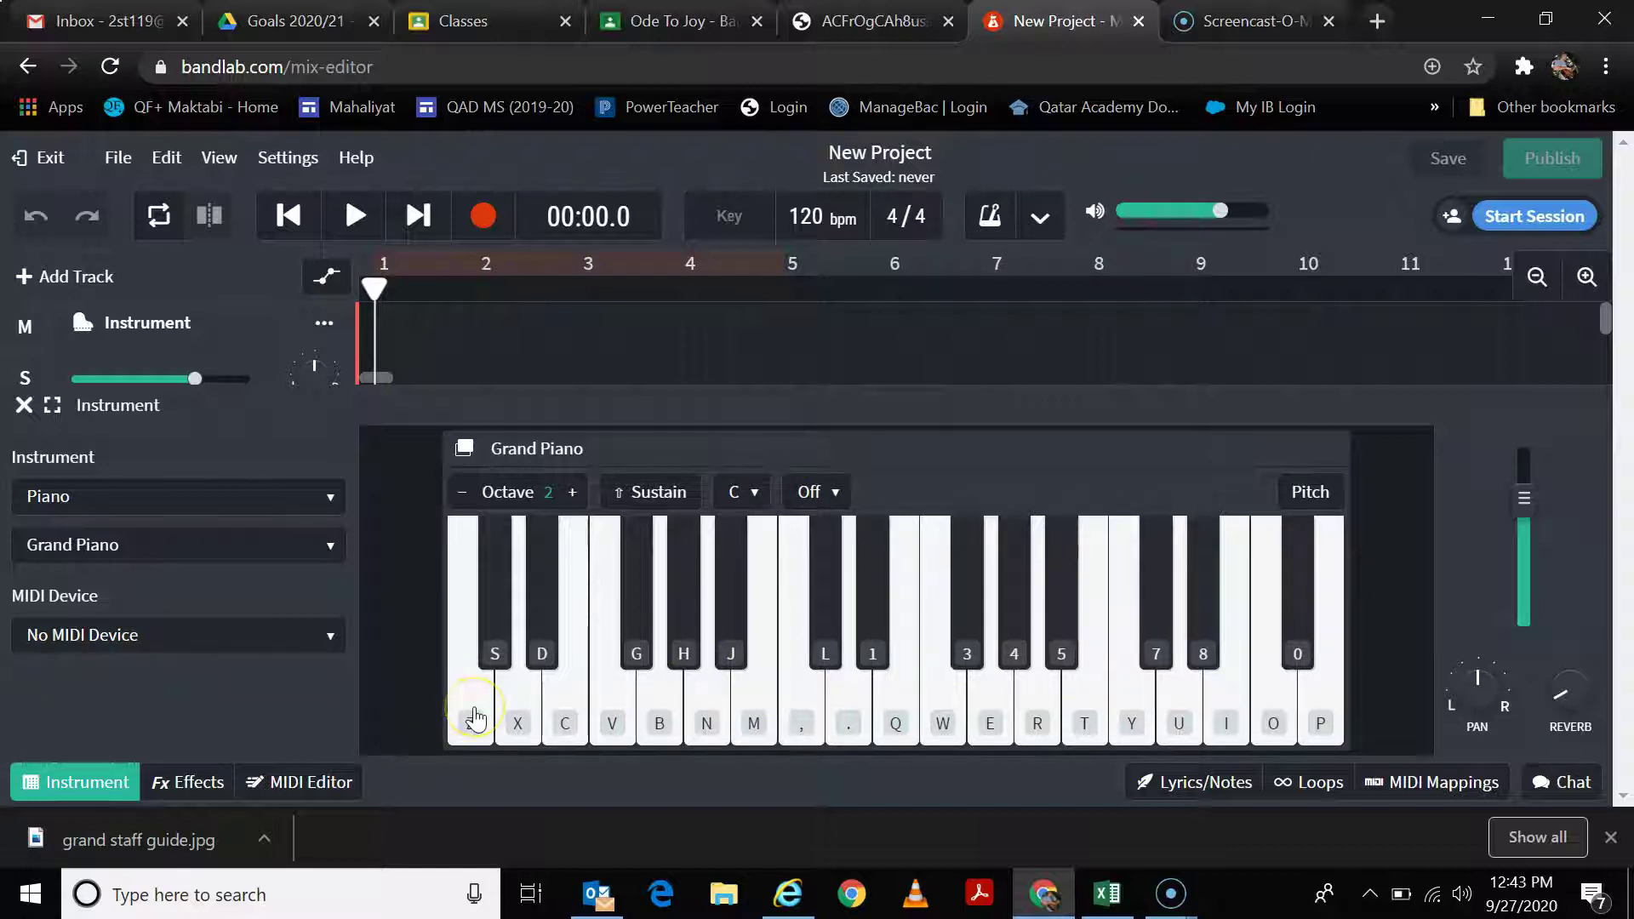
# Step: Play a few low notes on the Grand Piano and raise the computer's speaker volume to 82
pyautogui.click(523, 705)
pyautogui.press('z')
pyautogui.press('c')
pyautogui.press('b')
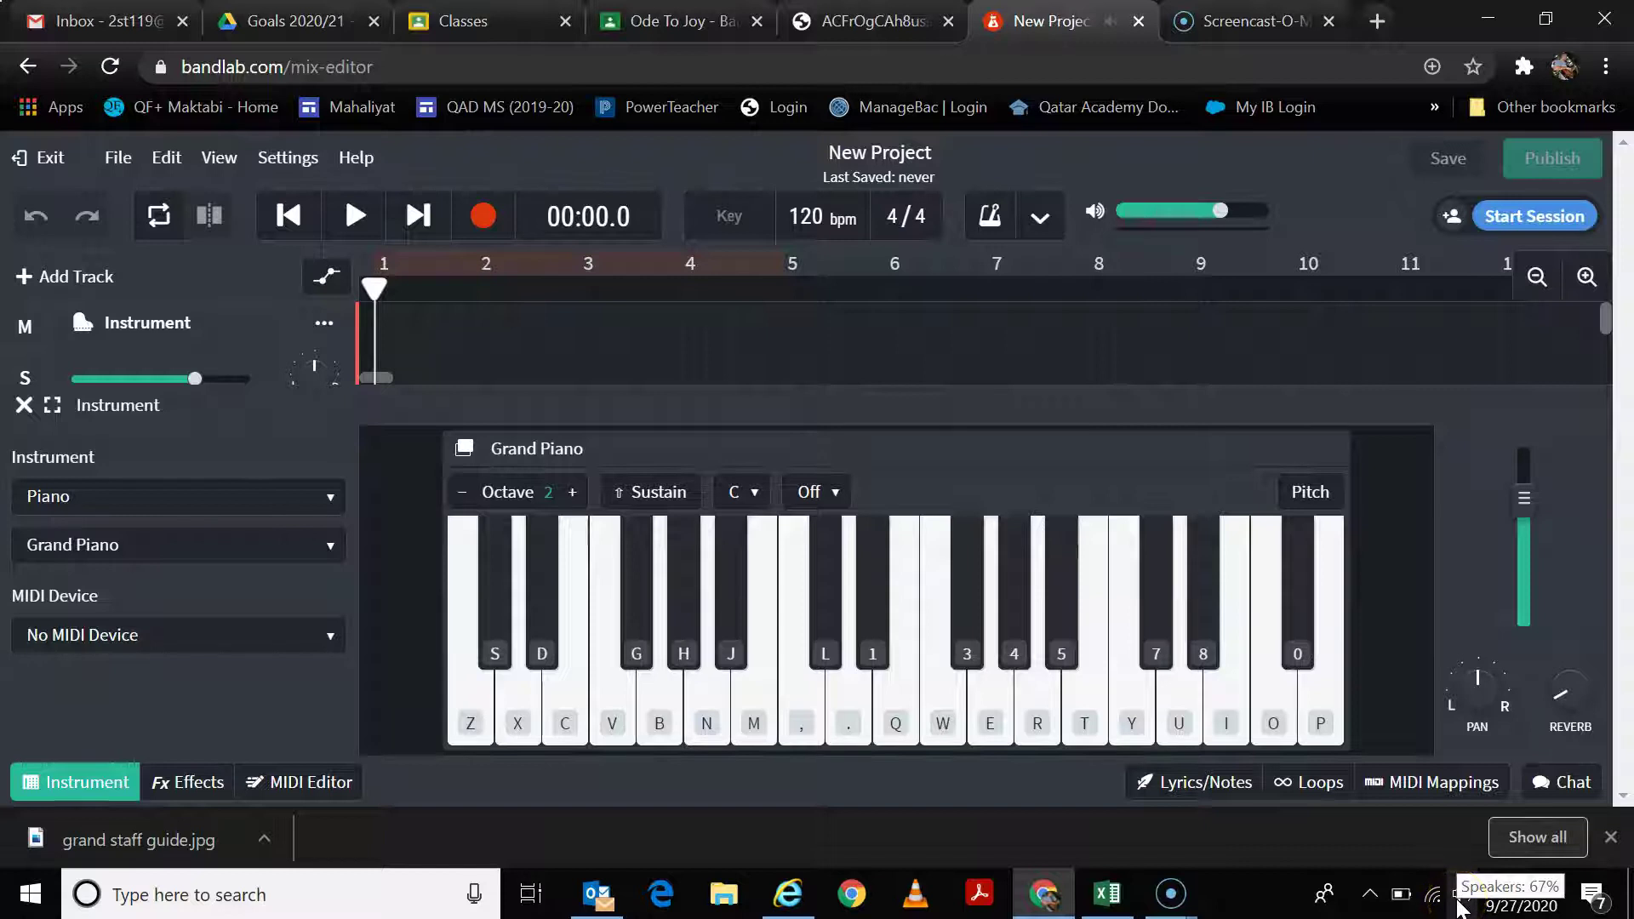
pyautogui.click(1460, 895)
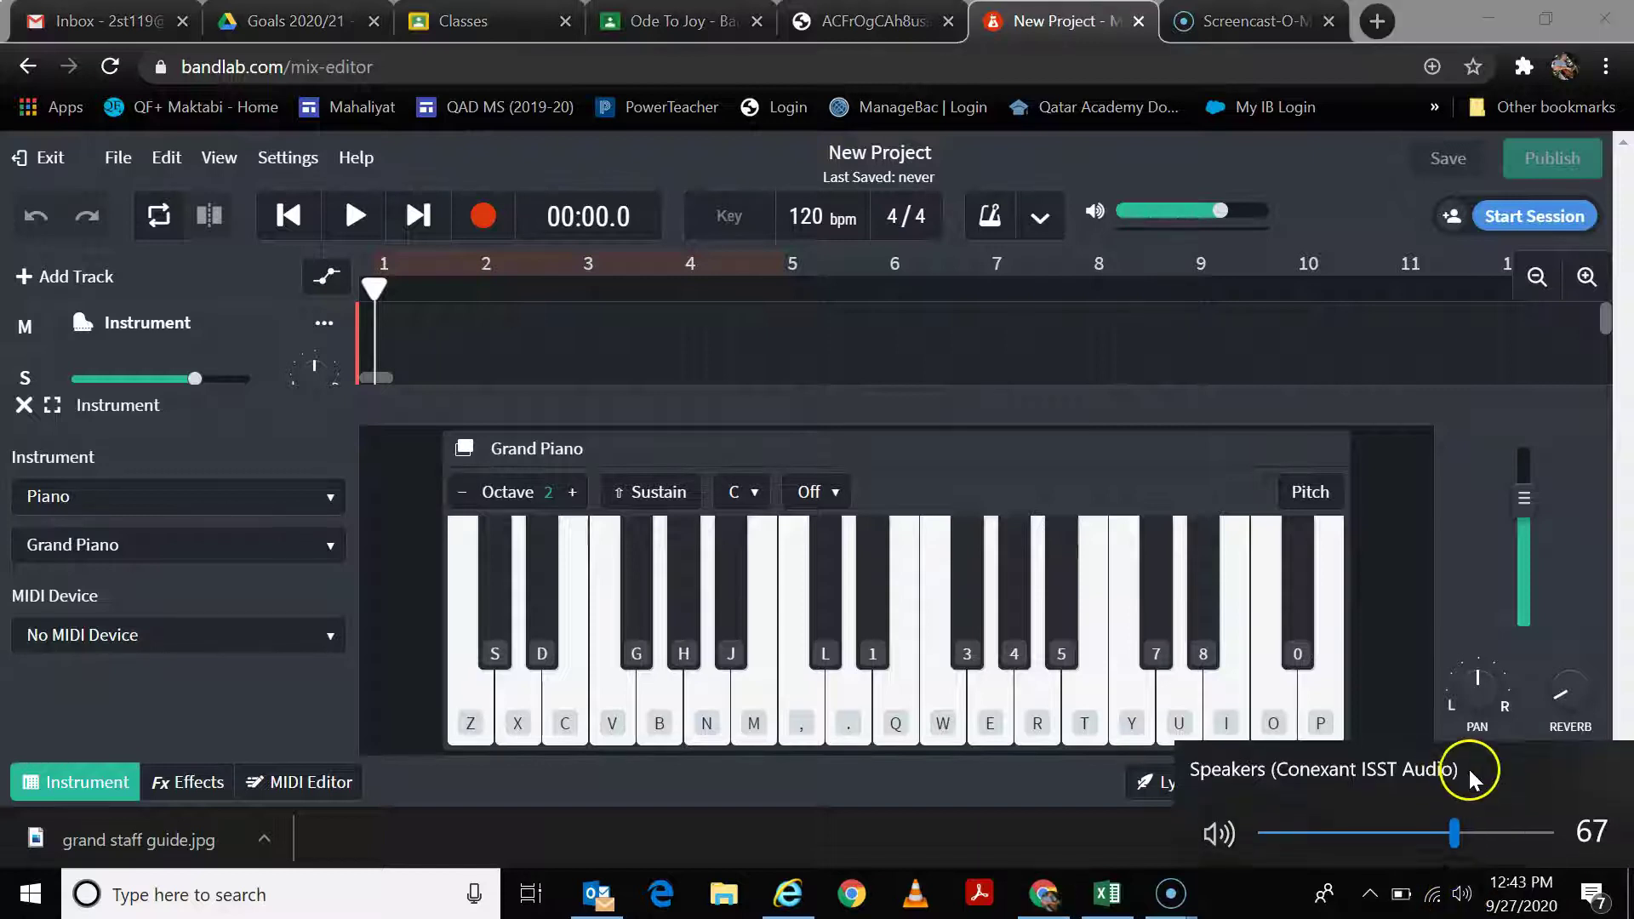
pyautogui.moveTo(1456, 832); pyautogui.dragTo(1498, 832)
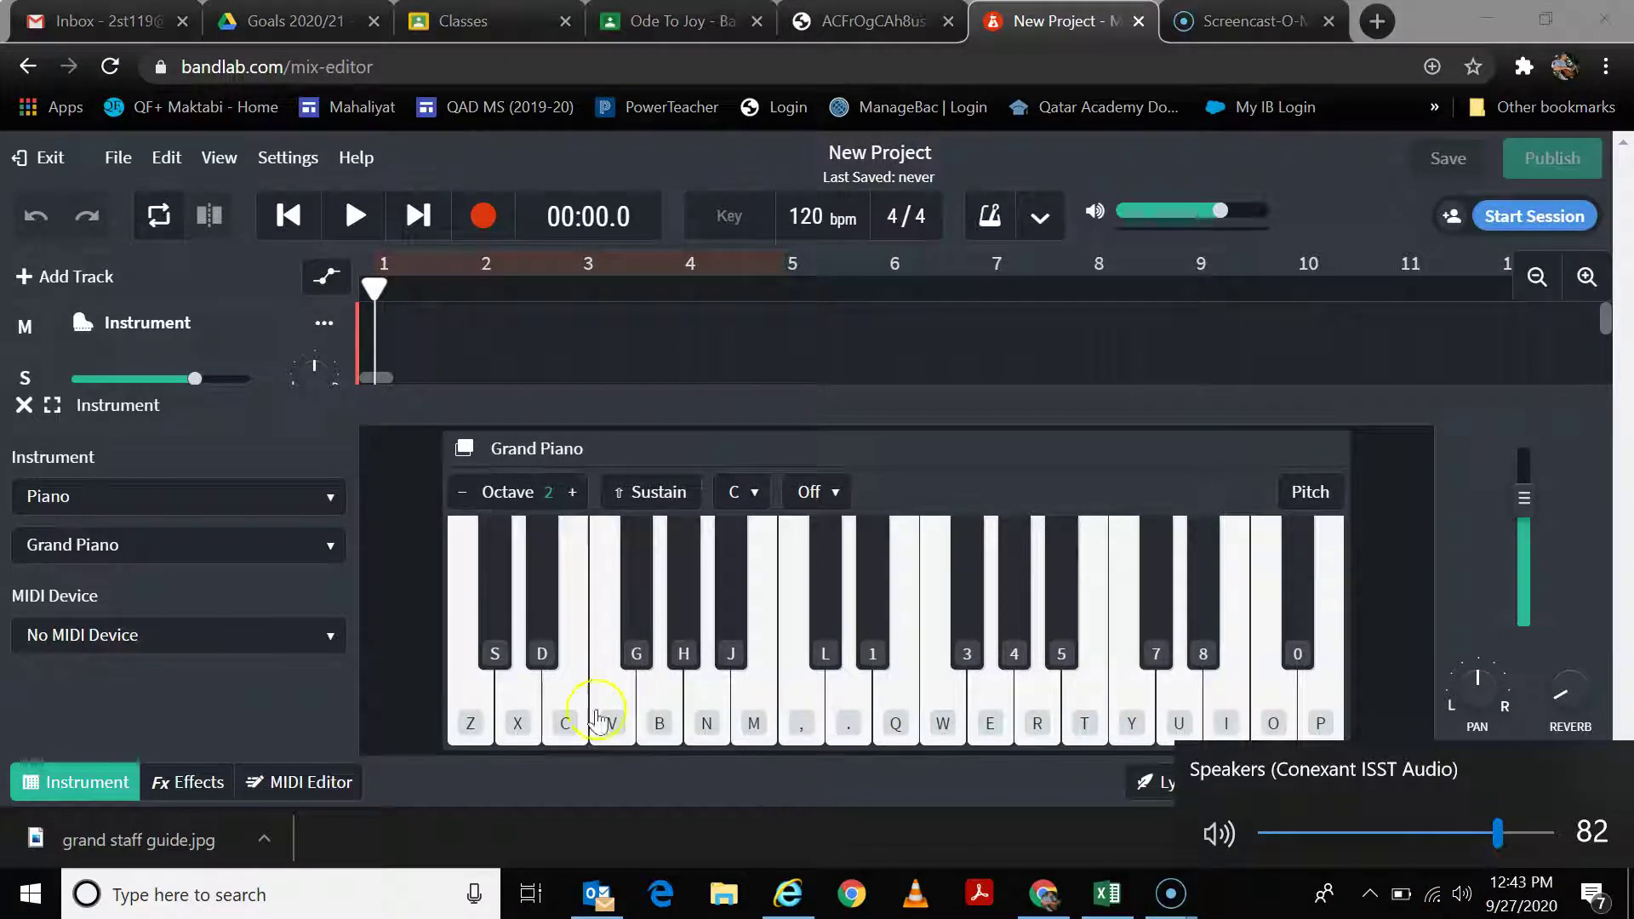
# Step: Try out the lowest white notes of the Grand Piano, between C and A
pyautogui.press('x')
pyautogui.press('c')
pyautogui.press('b')
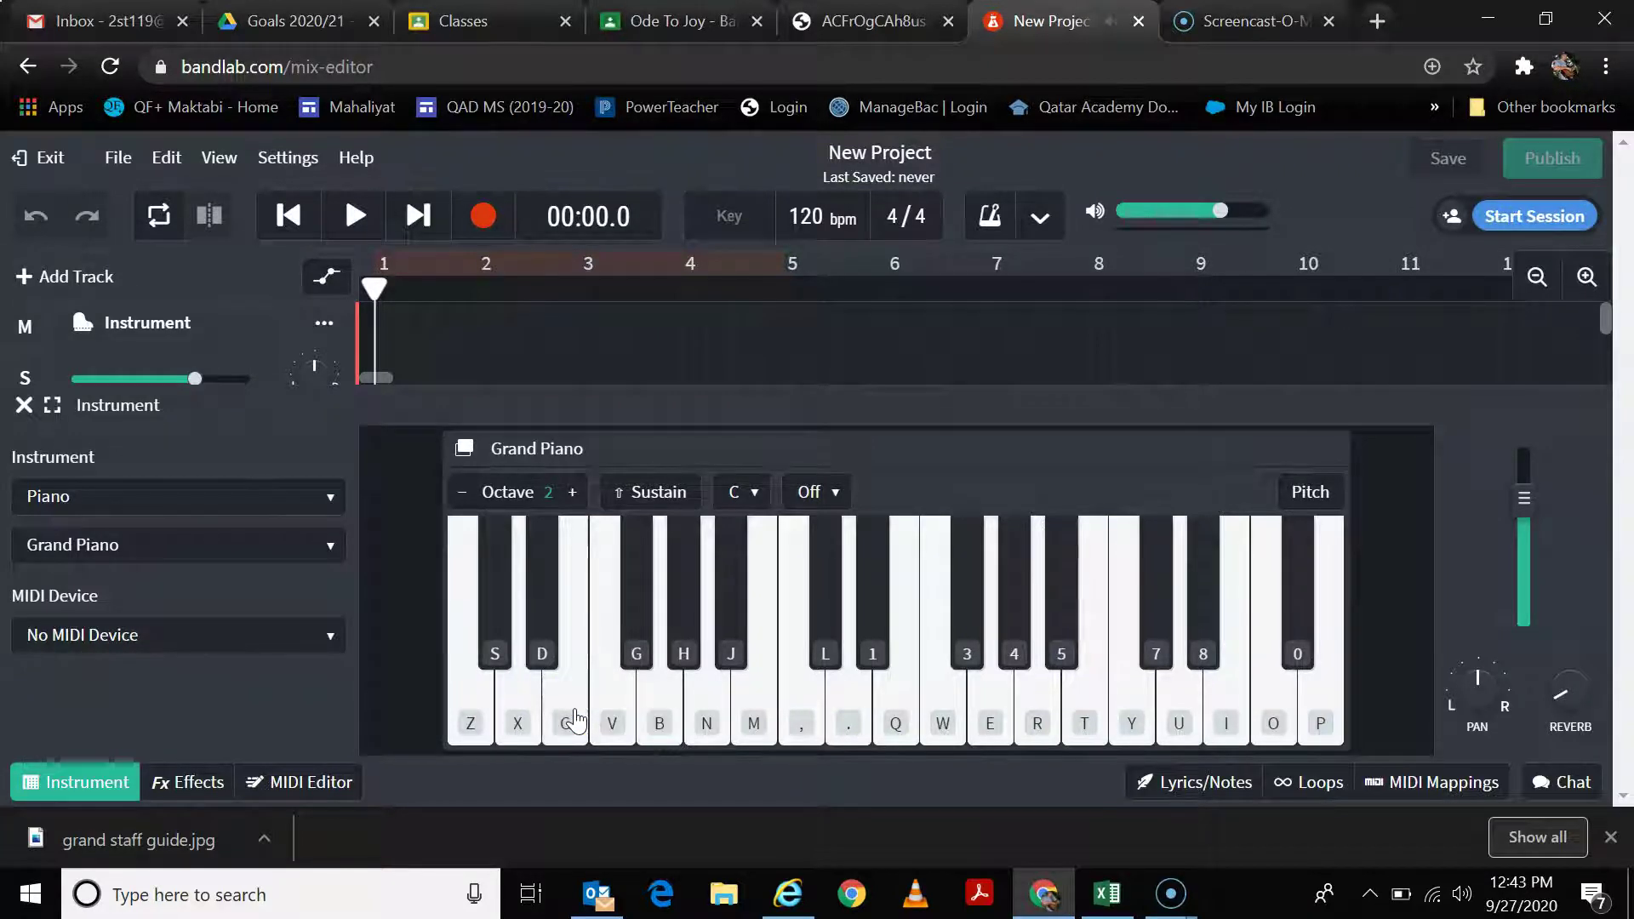
pyautogui.click(620, 715)
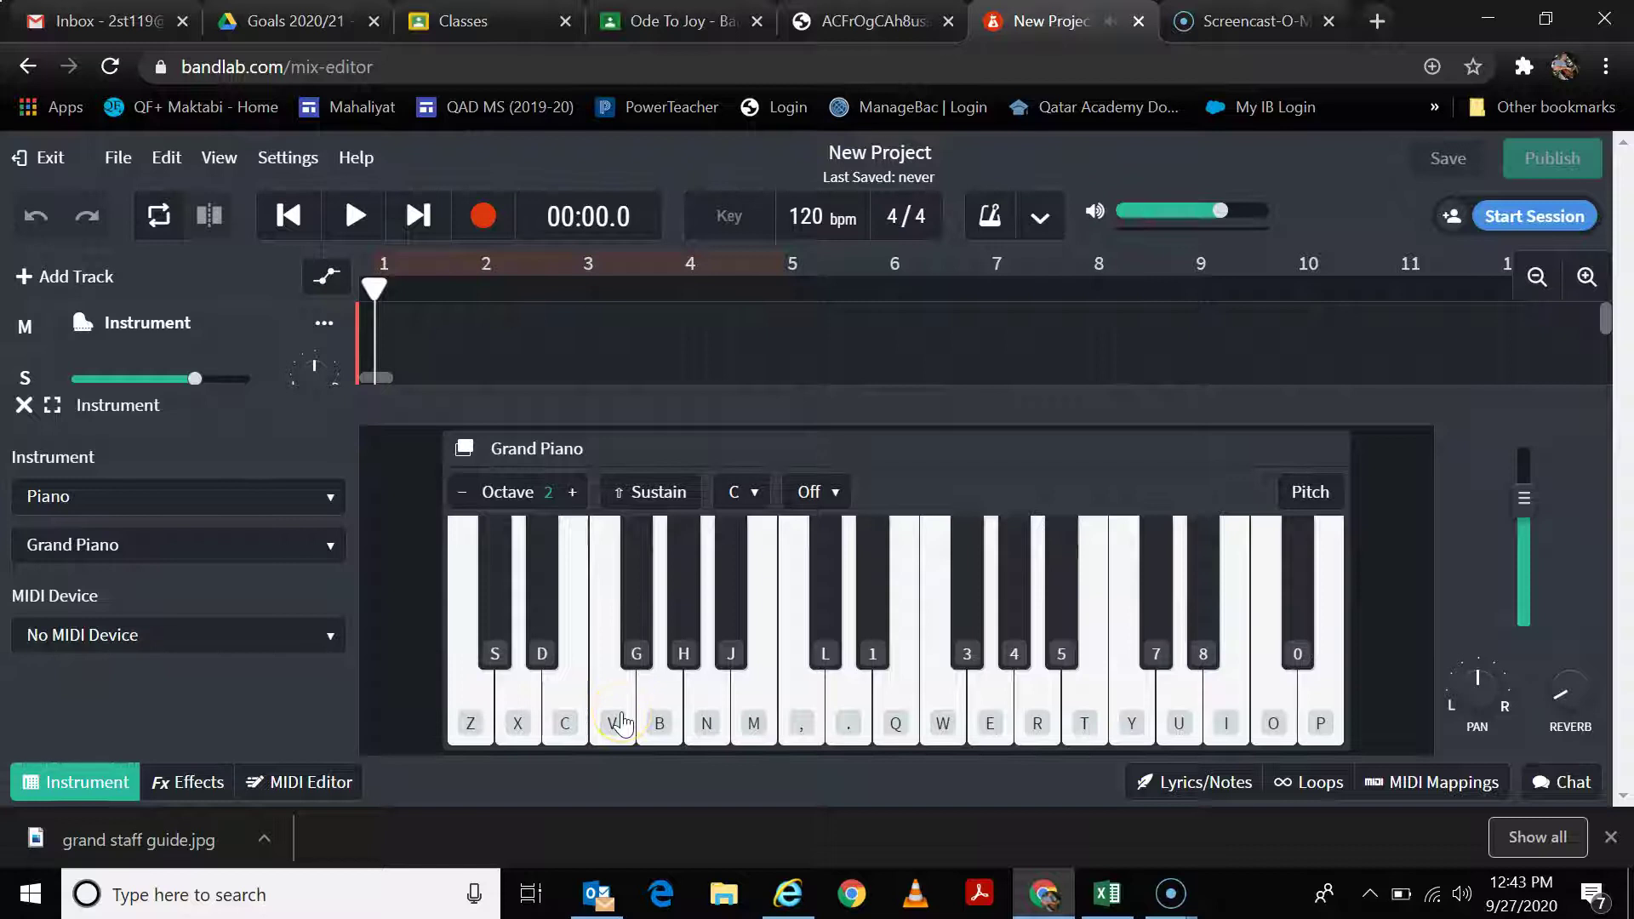
pyautogui.click(474, 730)
pyautogui.click(474, 720)
pyautogui.click(522, 726)
pyautogui.click(577, 734)
pyautogui.click(672, 728)
pyautogui.click(702, 741)
pyautogui.click(488, 730)
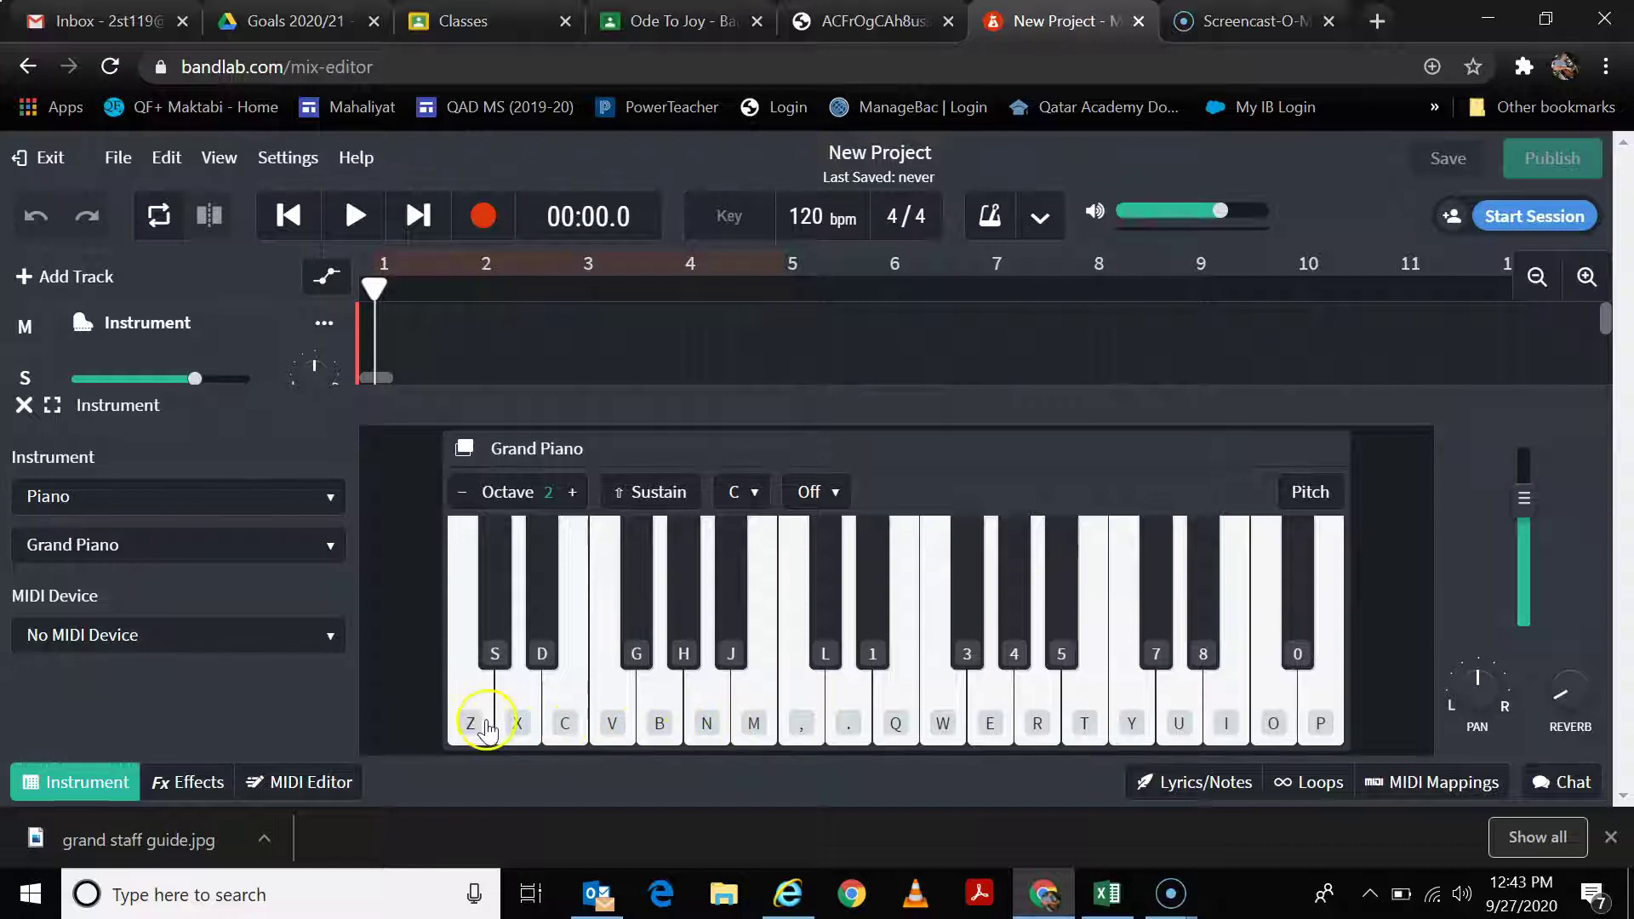
# Step: Play the piano's white notes stepwise from the lowest C up to A and back down to C
pyautogui.click(484, 729)
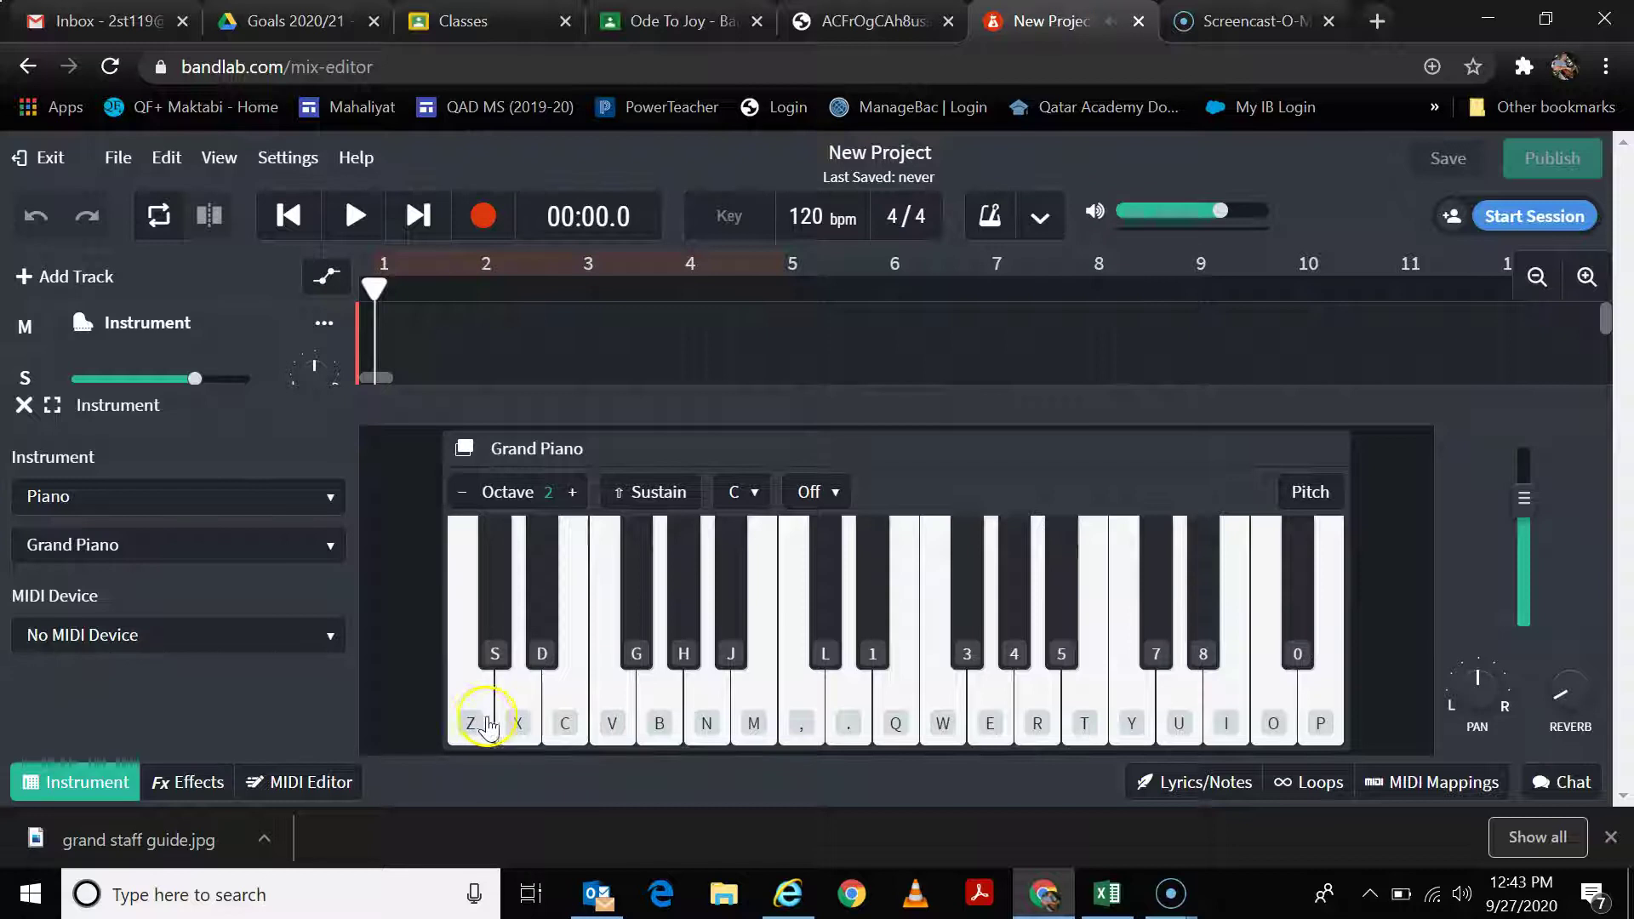
pyautogui.click(520, 722)
pyautogui.click(567, 728)
pyautogui.click(613, 728)
pyautogui.click(659, 727)
pyautogui.click(688, 730)
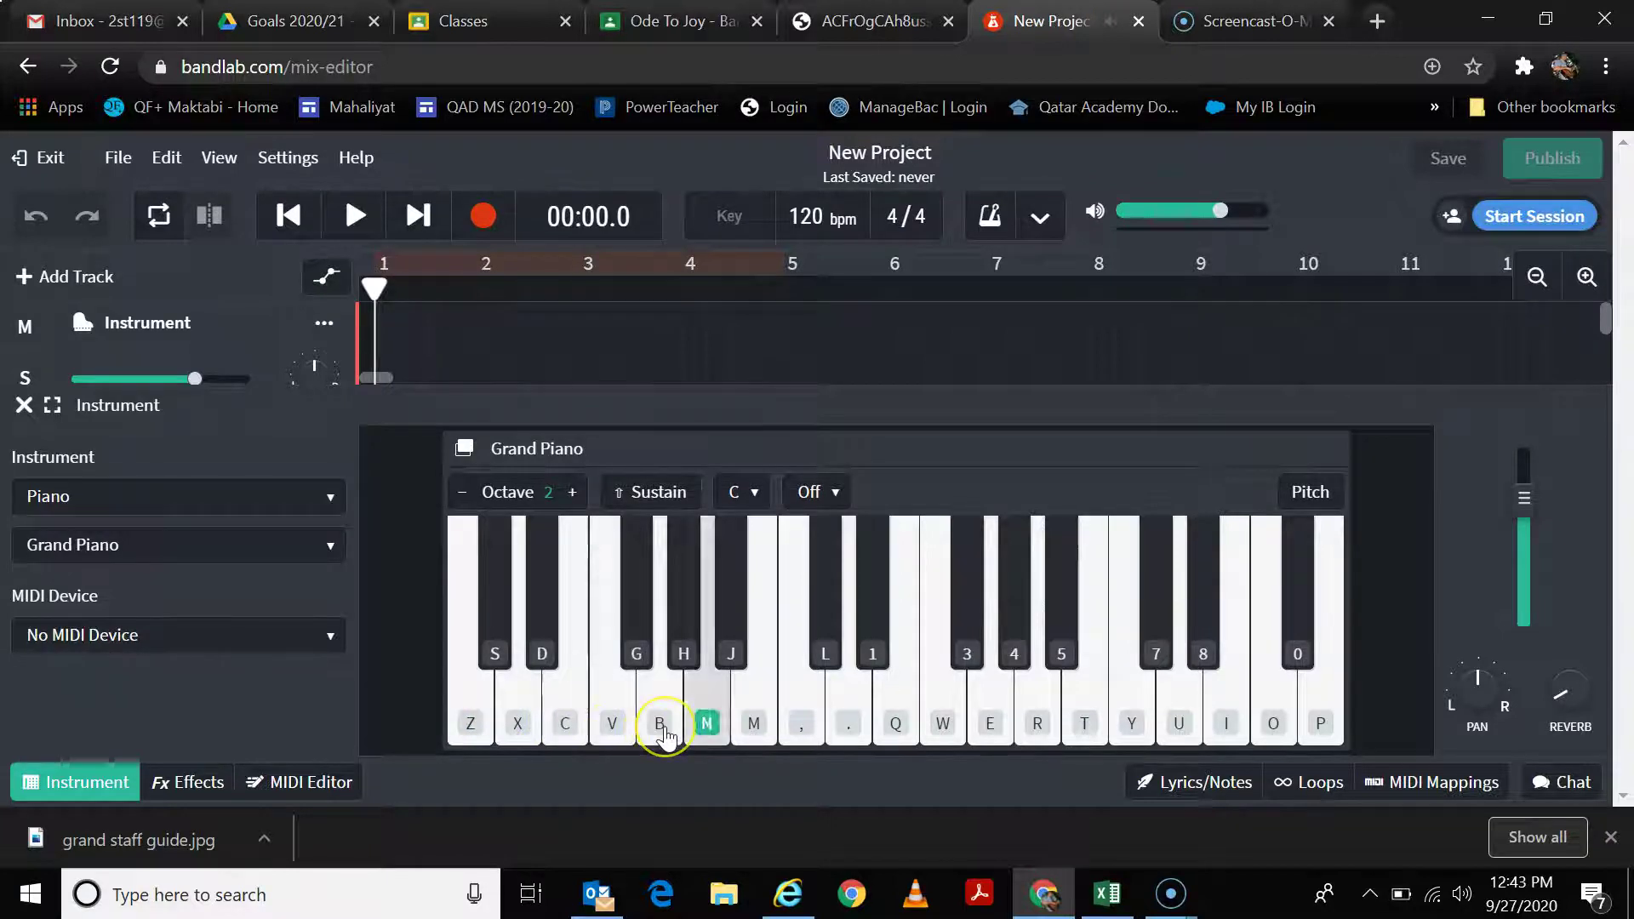
pyautogui.click(660, 728)
pyautogui.click(612, 727)
pyautogui.click(565, 728)
pyautogui.click(517, 727)
pyautogui.click(465, 723)
# Step: Play assorted white and black notes across the piano's lower and middle octaves
pyautogui.click(518, 728)
pyautogui.click(569, 728)
pyautogui.click(706, 727)
pyautogui.click(851, 732)
pyautogui.click(854, 736)
pyautogui.click(712, 729)
pyautogui.click(728, 643)
pyautogui.click(824, 668)
pyautogui.click(533, 679)
pyautogui.click(470, 713)
pyautogui.click(634, 724)
pyautogui.click(600, 748)
pyautogui.click(476, 722)
pyautogui.click(520, 724)
pyautogui.click(608, 728)
pyautogui.click(665, 731)
pyautogui.click(751, 722)
pyautogui.click(849, 716)
pyautogui.click(574, 715)
pyautogui.click(480, 722)
pyautogui.click(748, 718)
pyautogui.click(992, 628)
pyautogui.click(920, 673)
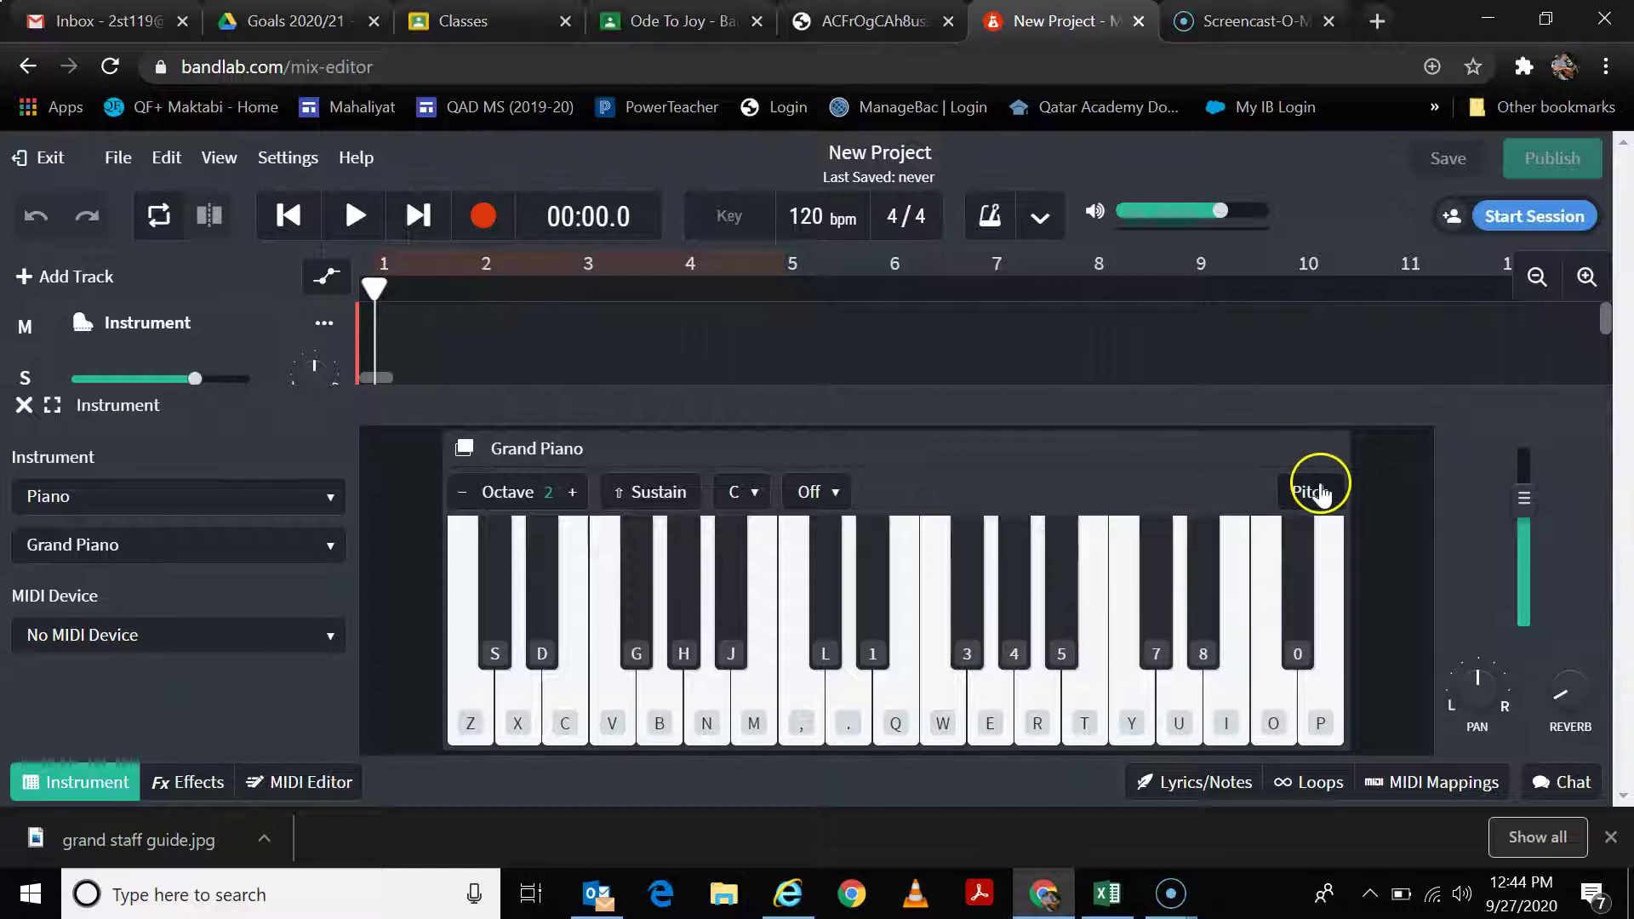
# Step: Label the piano keys with pitch names and play several labelled notes, including C2, D and E
pyautogui.click(469, 719)
pyautogui.click(513, 722)
pyautogui.click(473, 732)
pyautogui.click(1308, 498)
pyautogui.click(817, 732)
pyautogui.click(658, 720)
pyautogui.click(468, 739)
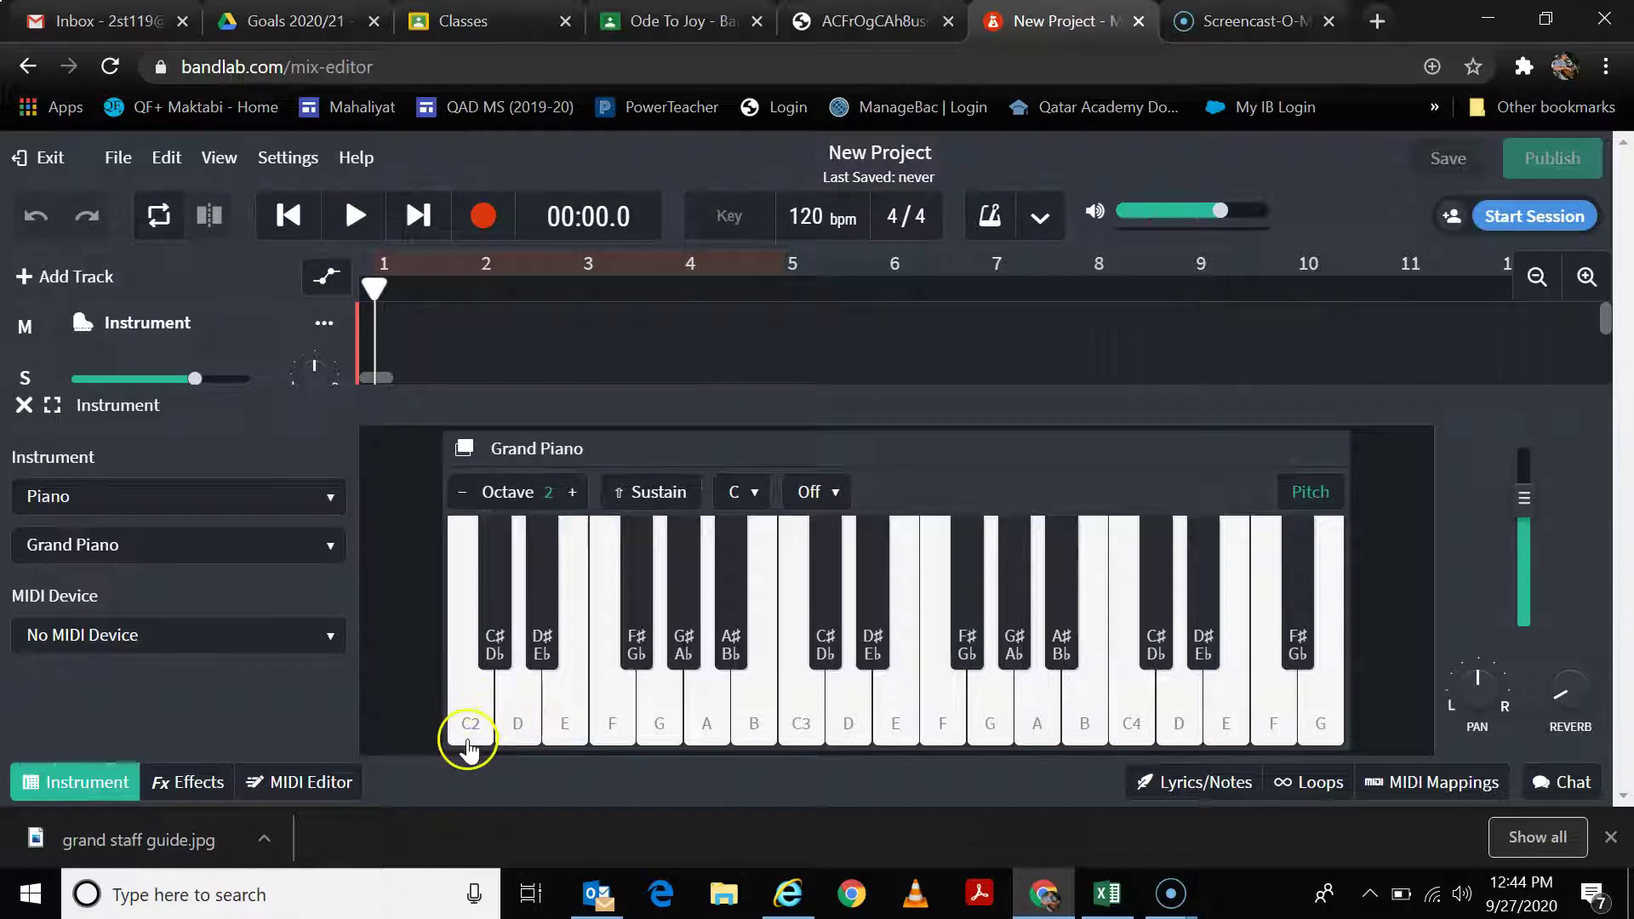
pyautogui.click(505, 730)
pyautogui.click(559, 734)
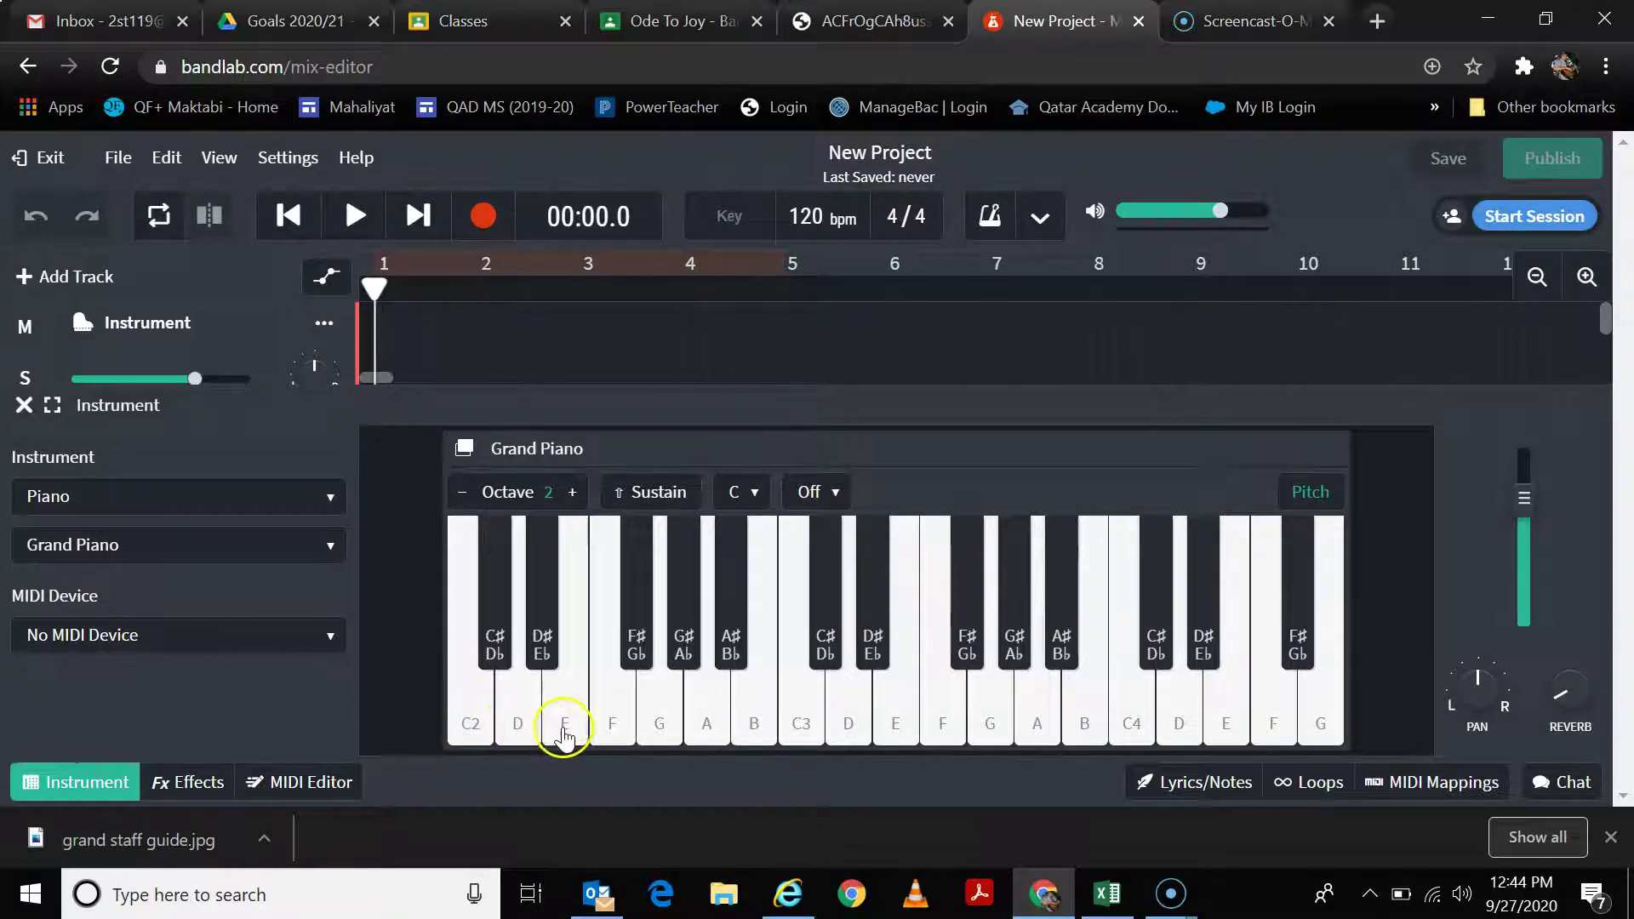
# Step: Check the note names in the Ode to Joy score, and play the labelled notes from C2 to A in the mix editor
pyautogui.click(915, 26)
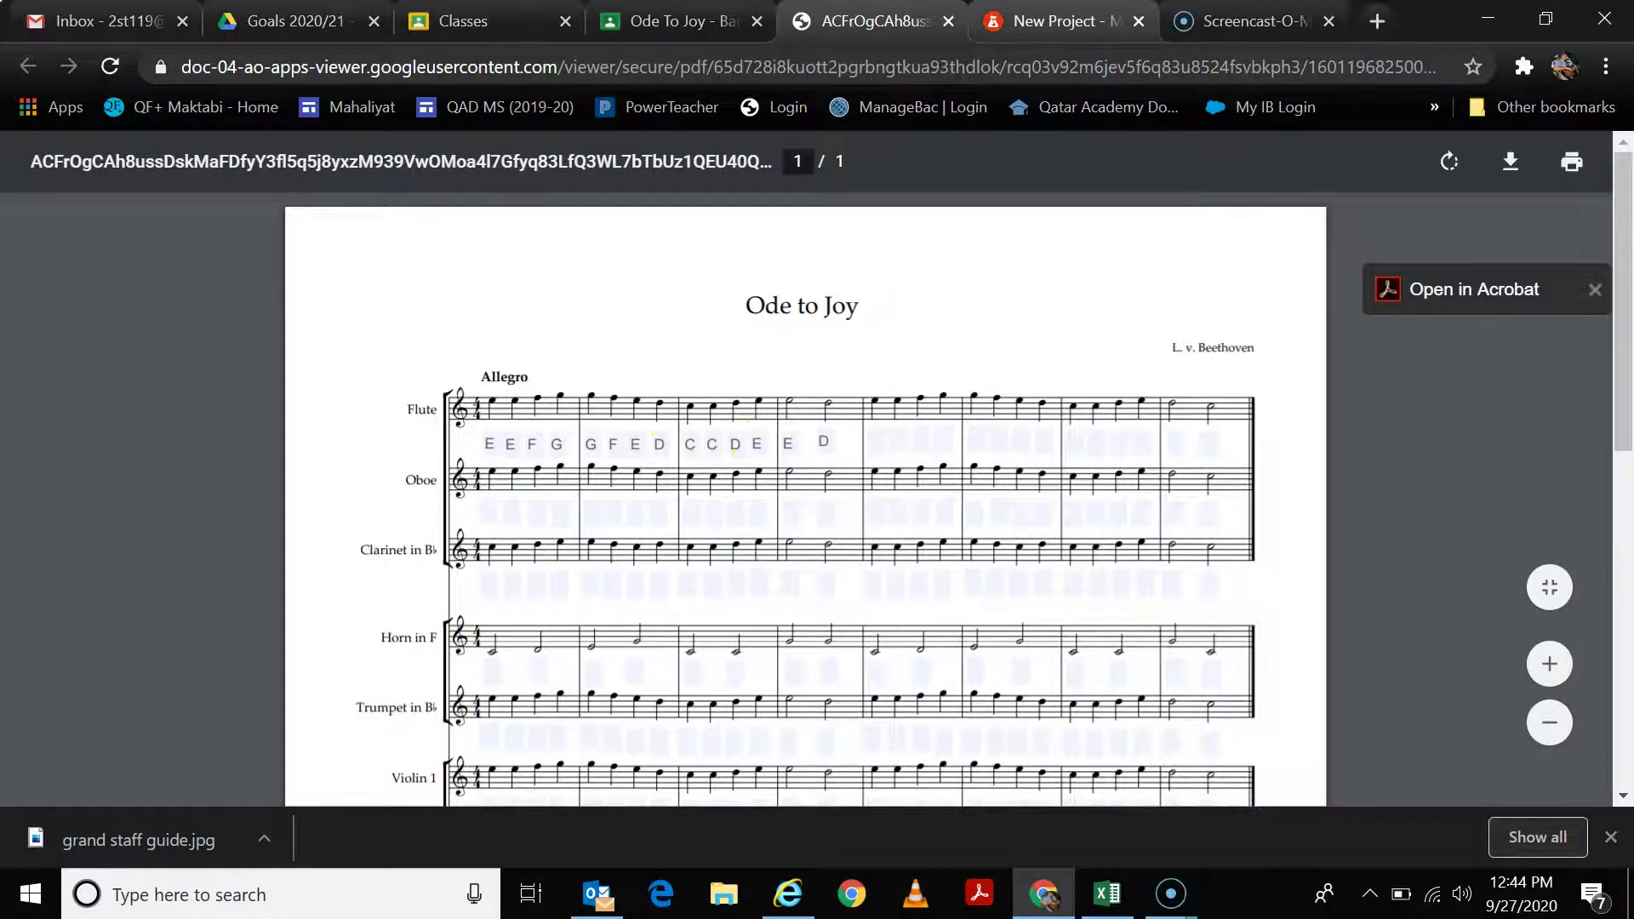
pyautogui.click(1060, 20)
pyautogui.click(518, 723)
pyautogui.click(565, 720)
pyautogui.click(609, 726)
pyautogui.click(660, 726)
pyautogui.click(706, 727)
pyautogui.click(473, 730)
pyautogui.click(632, 737)
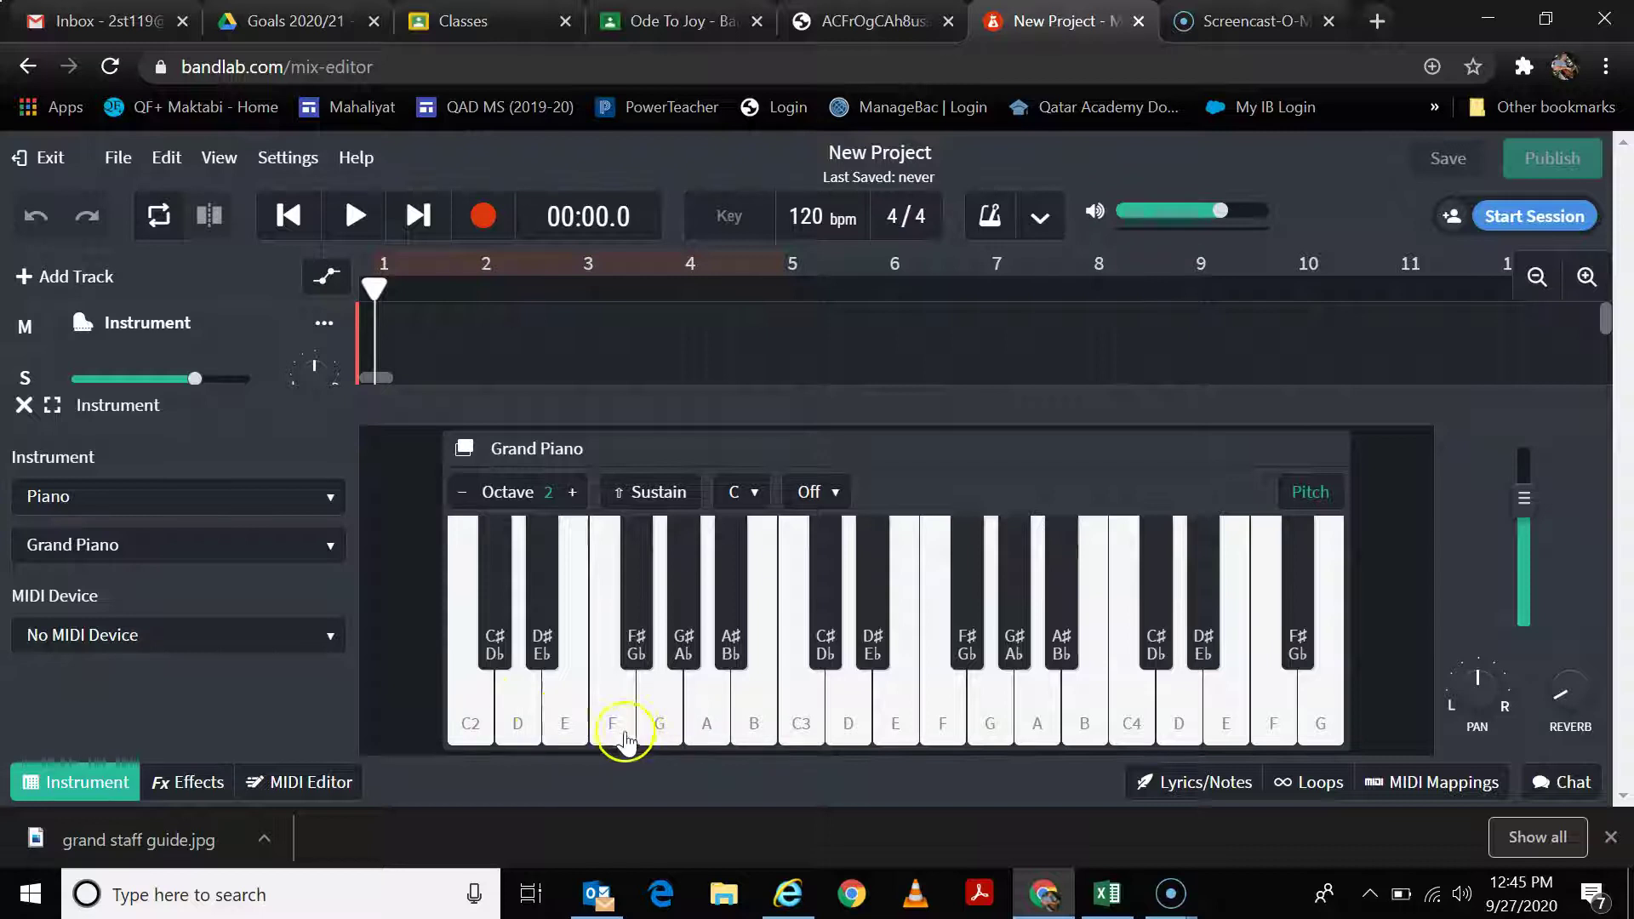
pyautogui.click(471, 725)
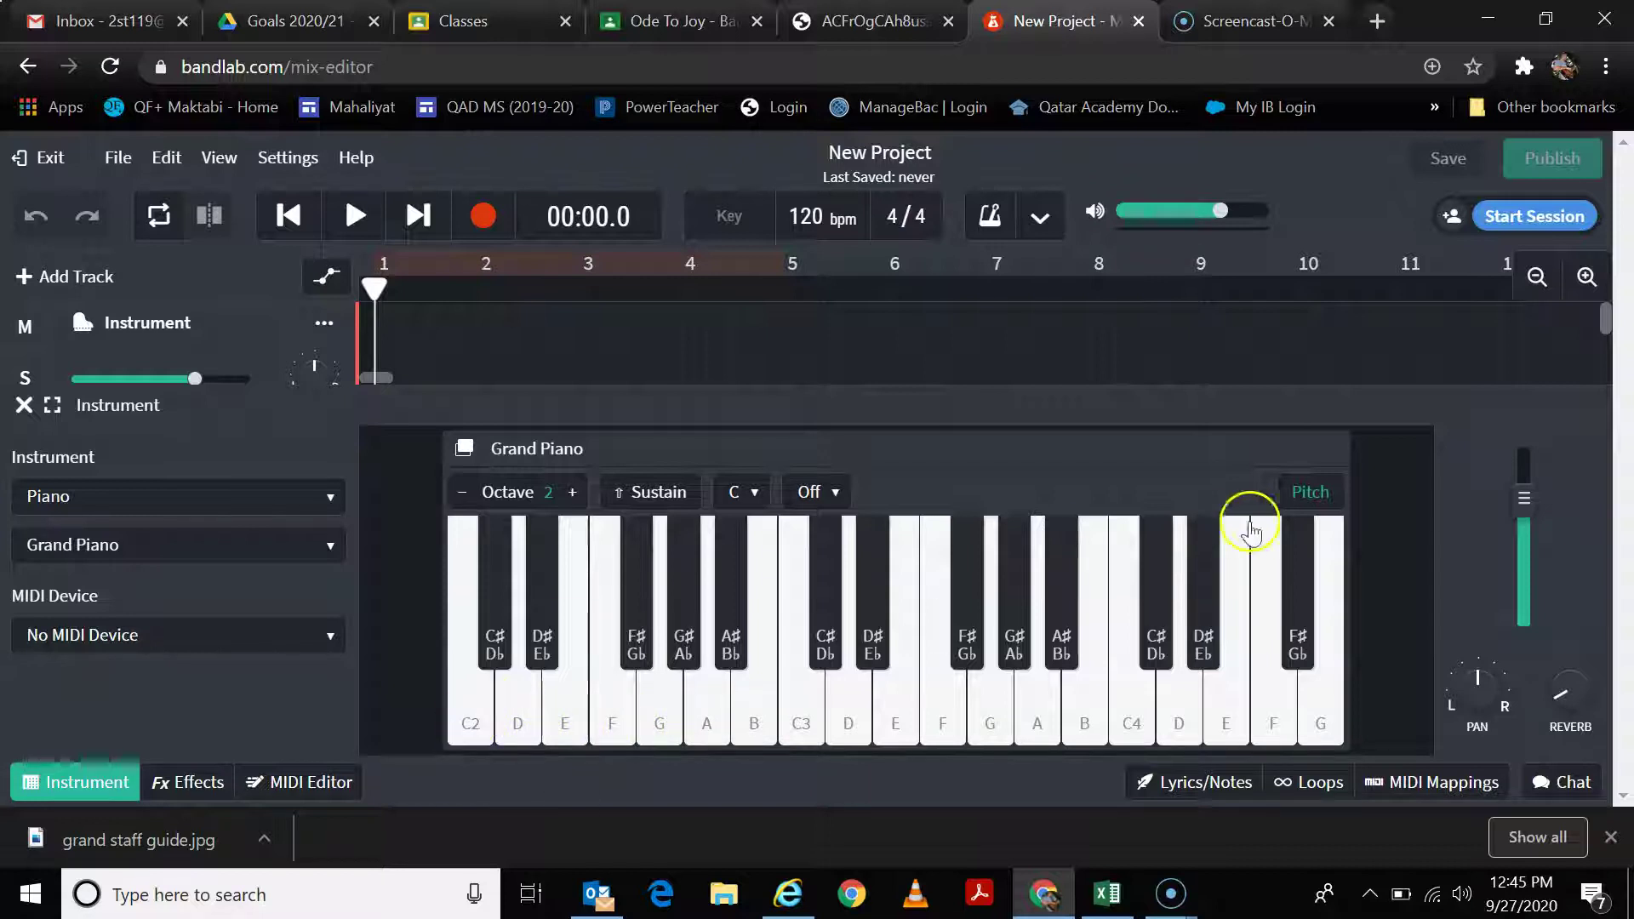
# Step: Switch the piano labels back to computer-keyboard letters and dismiss all calendar reminders
pyautogui.click(1320, 494)
pyautogui.click(1321, 494)
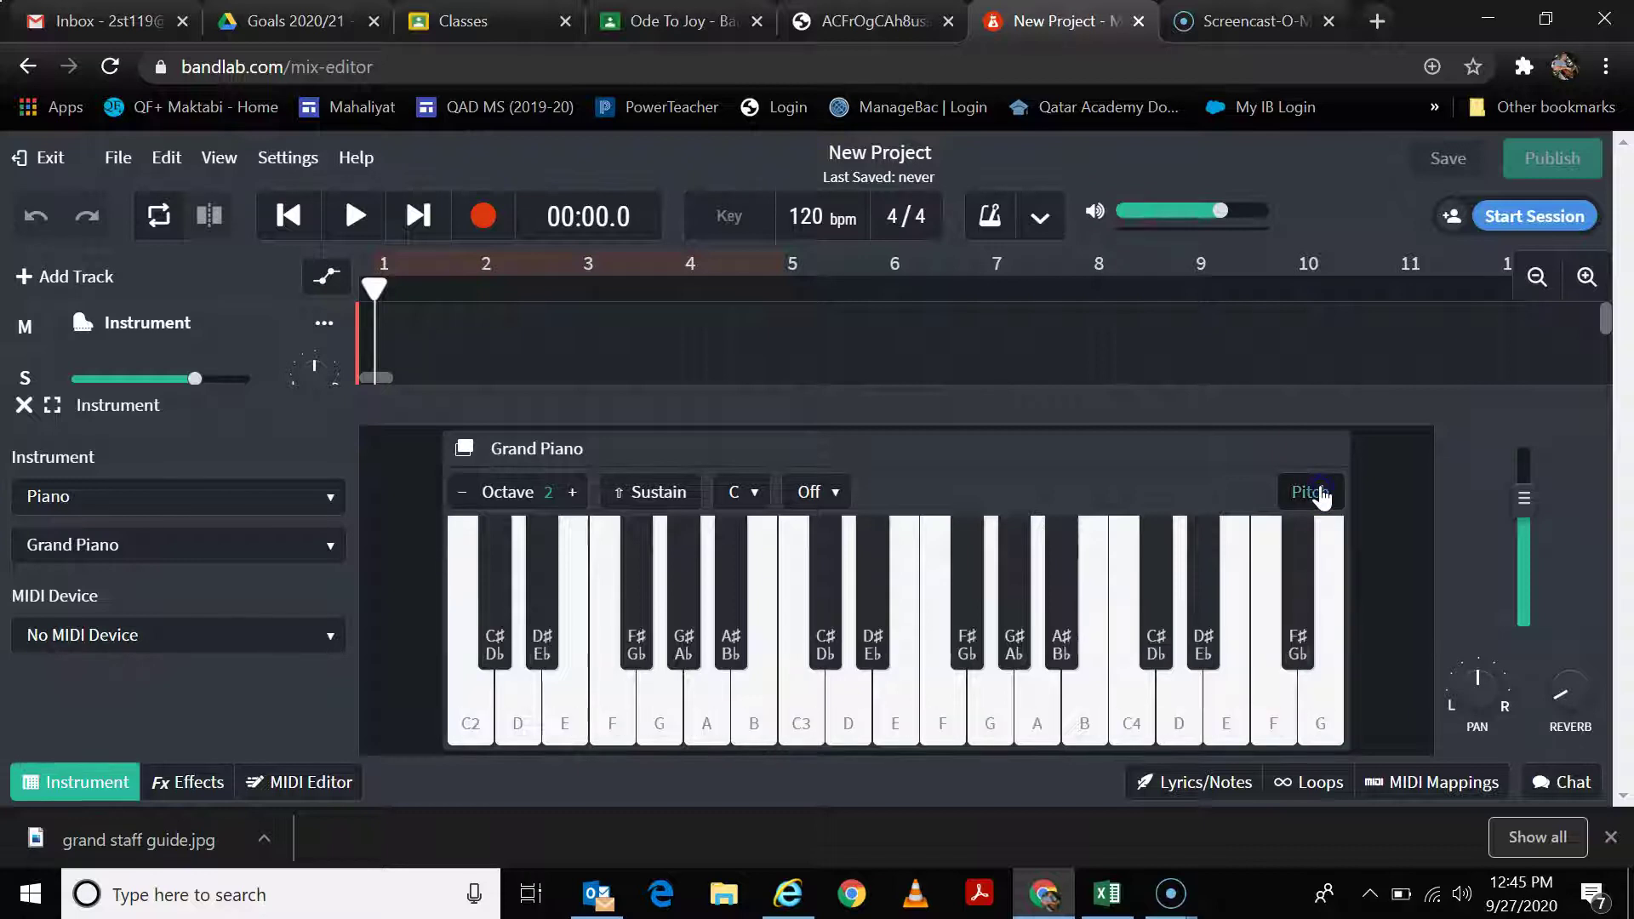
pyautogui.moveTo(511, 777); pyautogui.dragTo(480, 740)
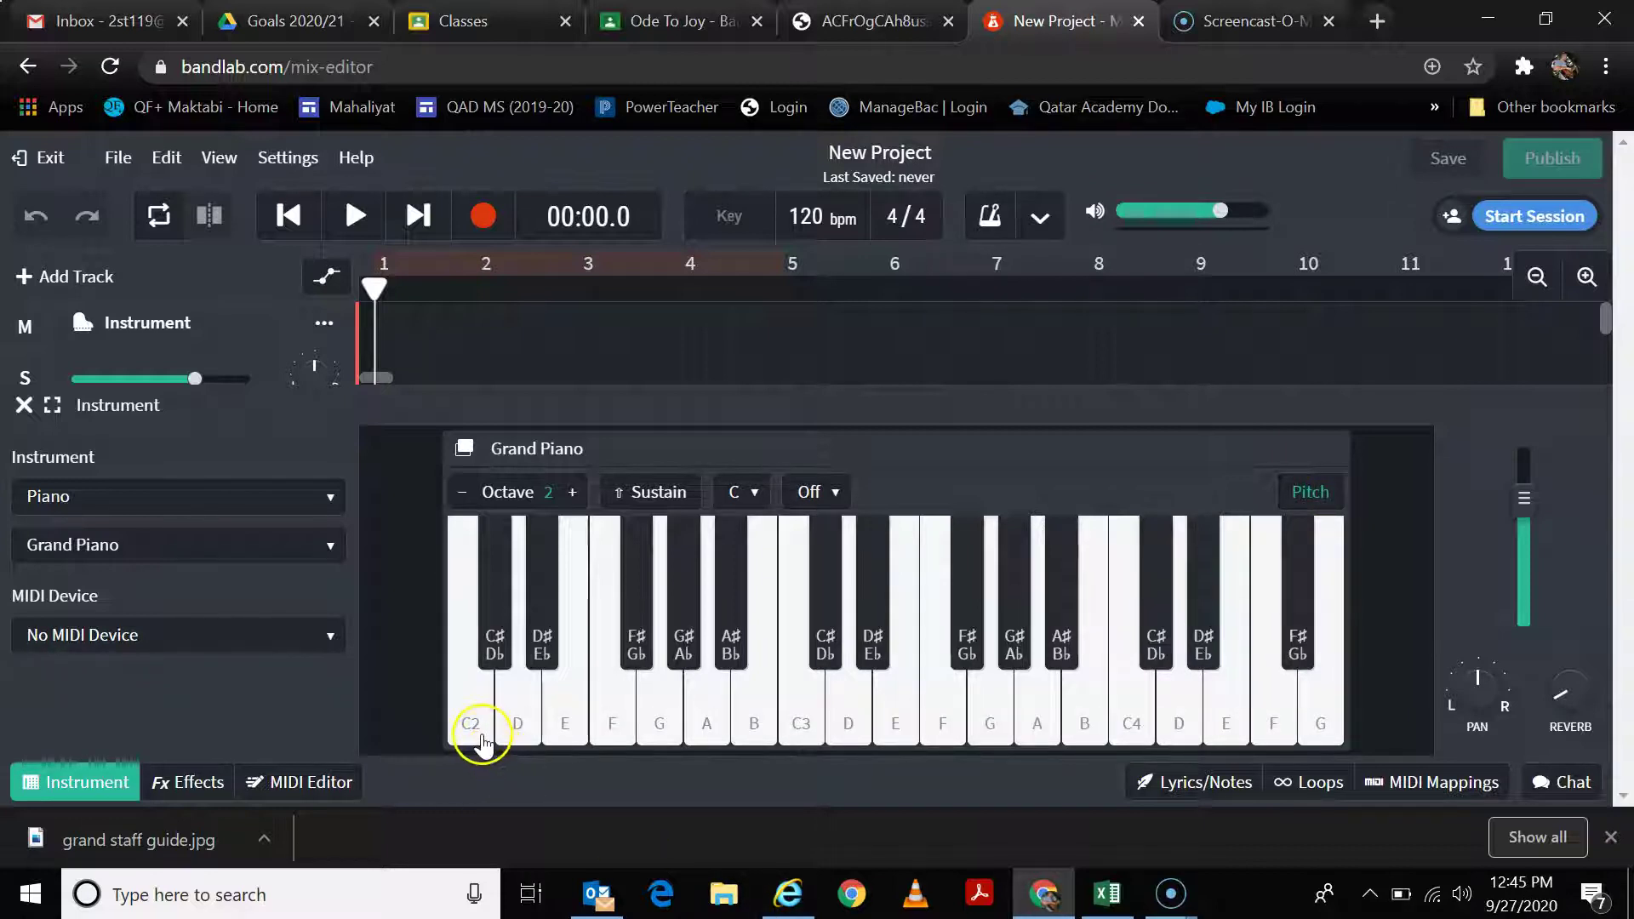
pyautogui.click(1316, 493)
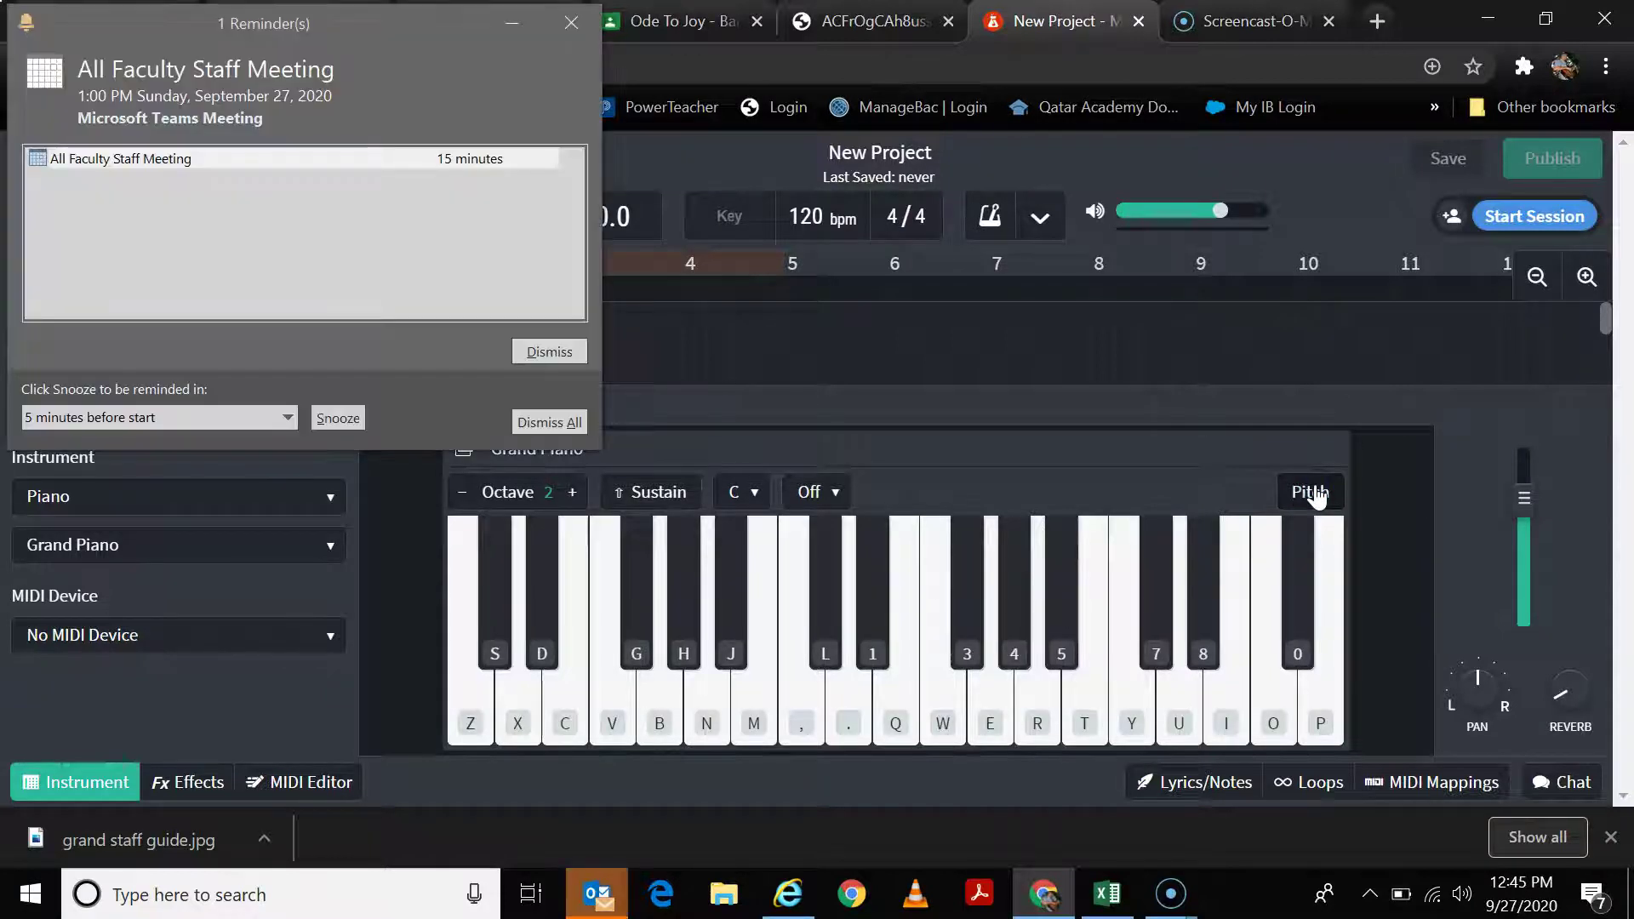
pyautogui.click(552, 422)
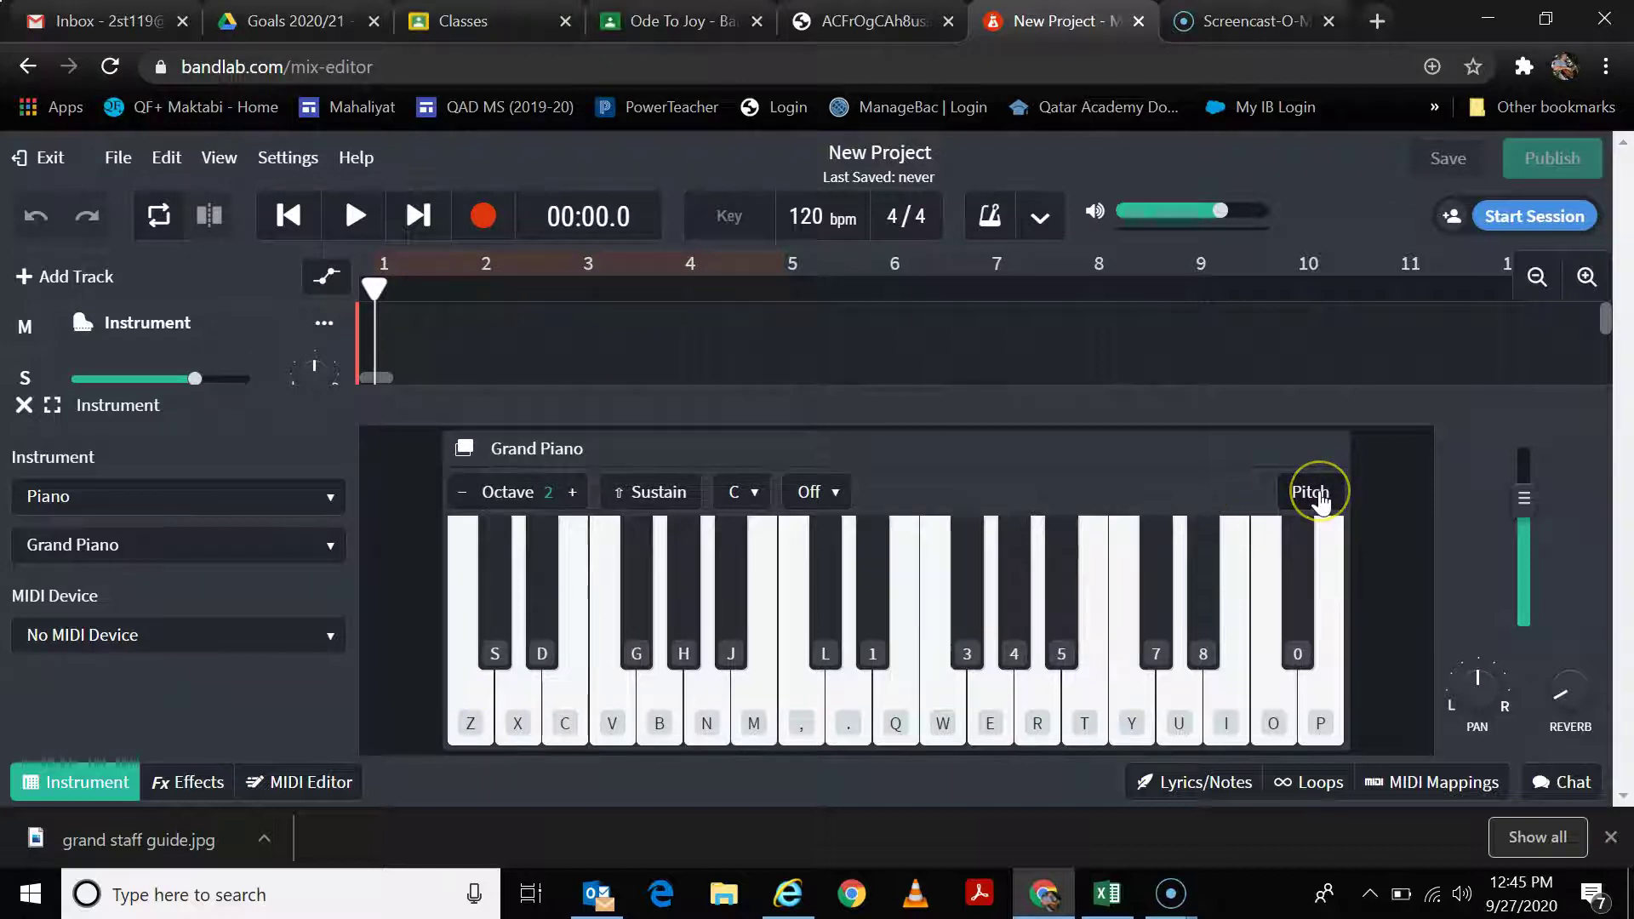
# Step: Compare the piano's letter and pitch labels while playing a few notes, leaving the pitch names shown
pyautogui.press('z')
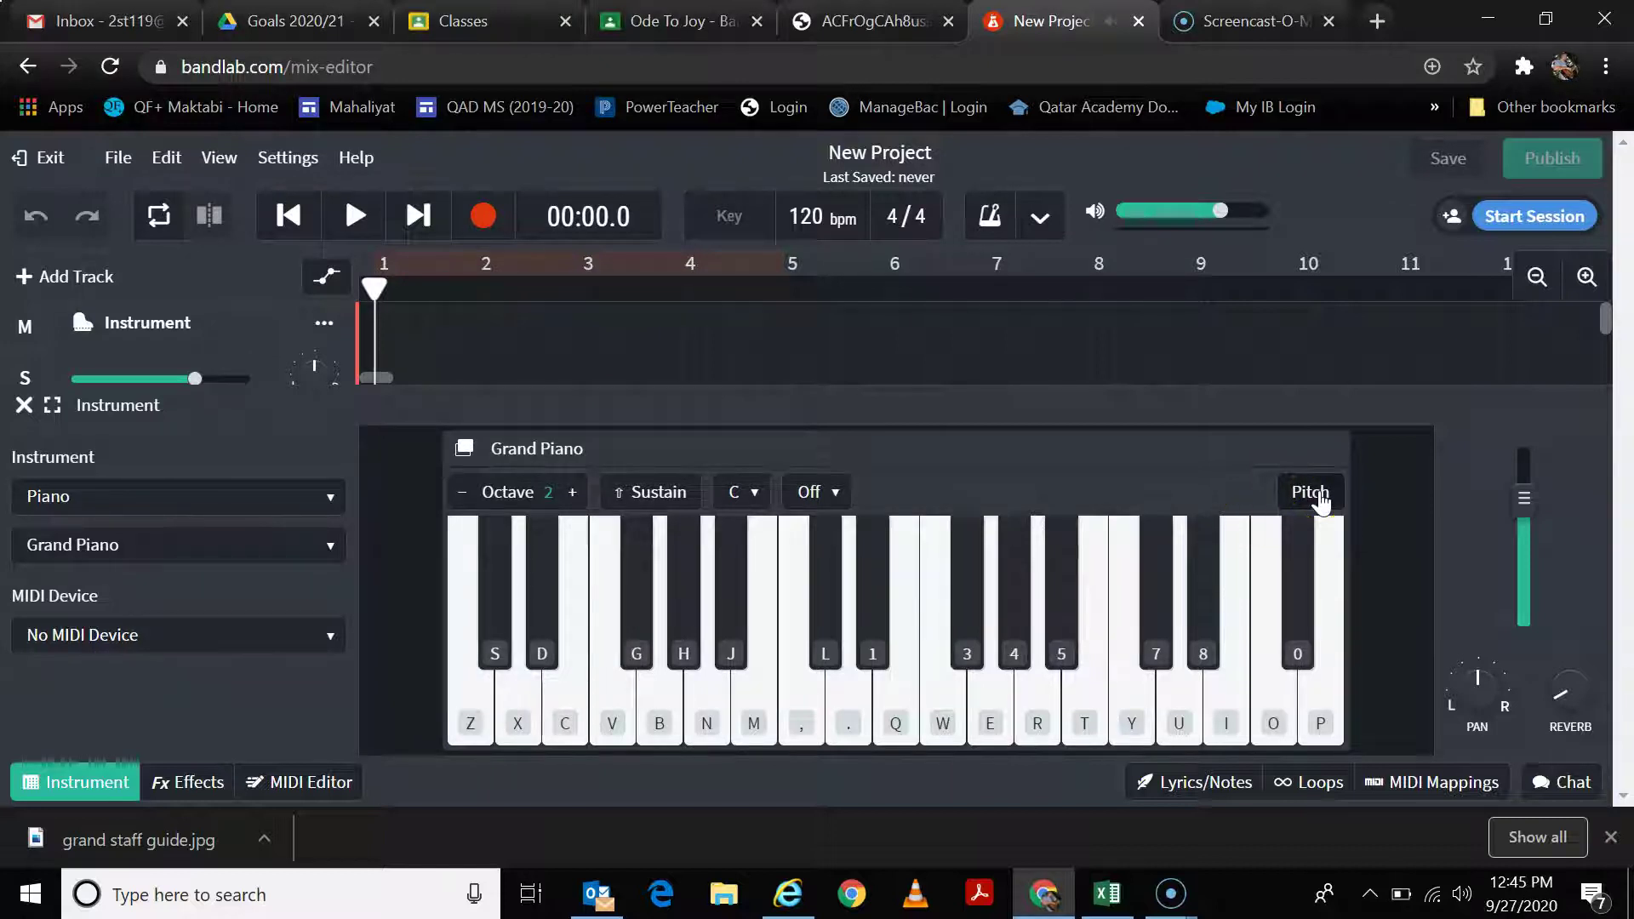
pyautogui.click(1318, 495)
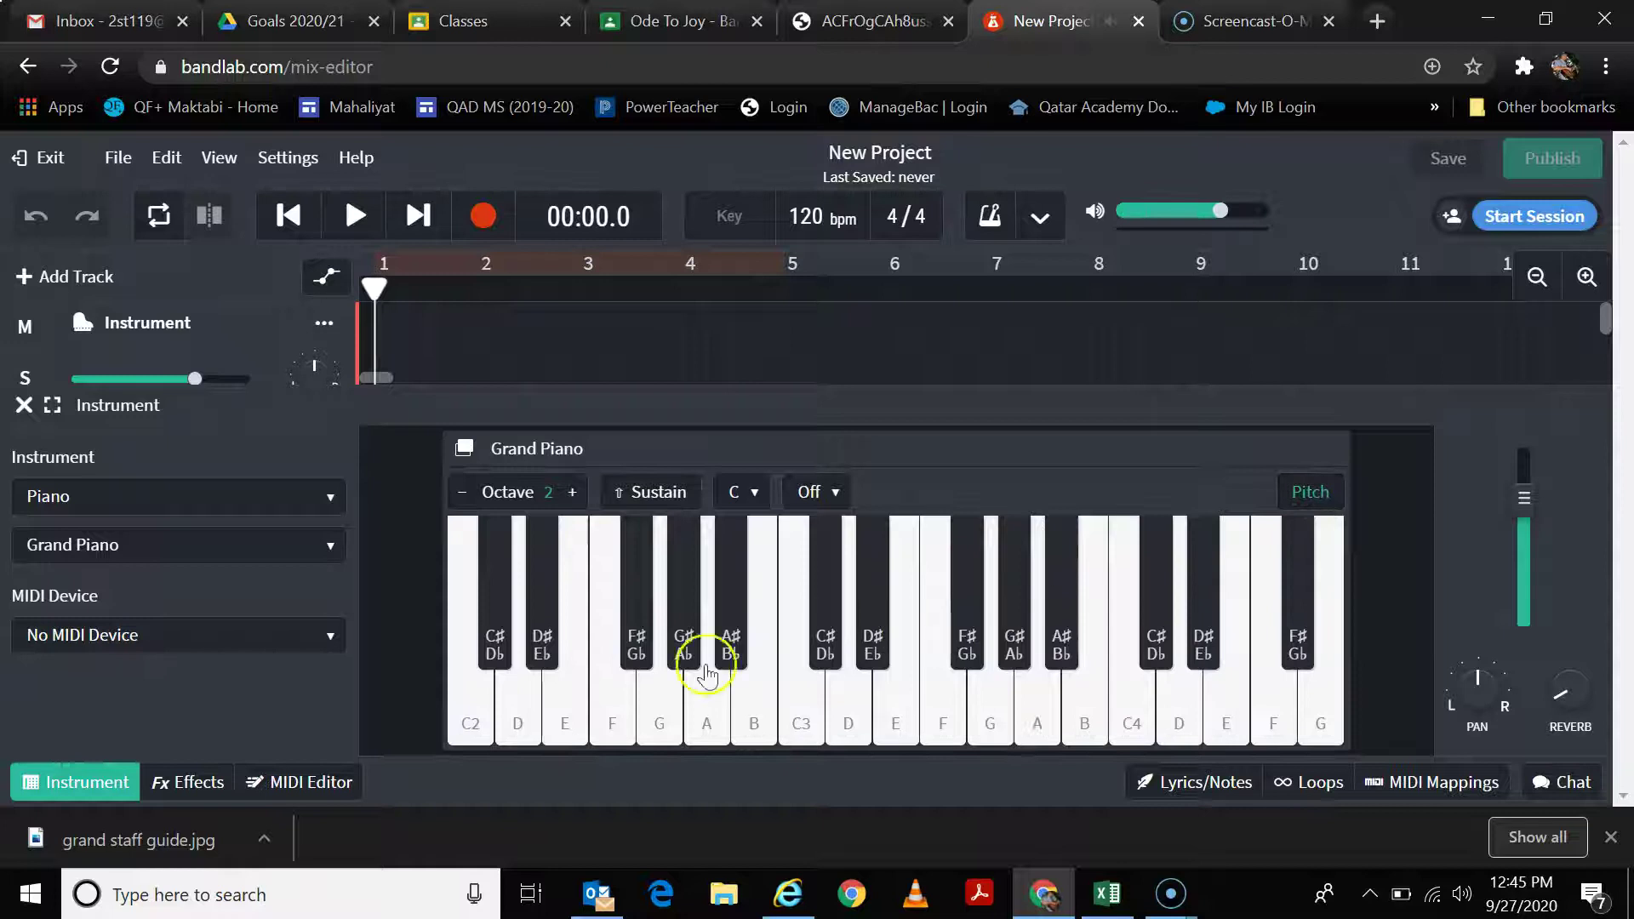
pyautogui.press('x')
pyautogui.click(1307, 493)
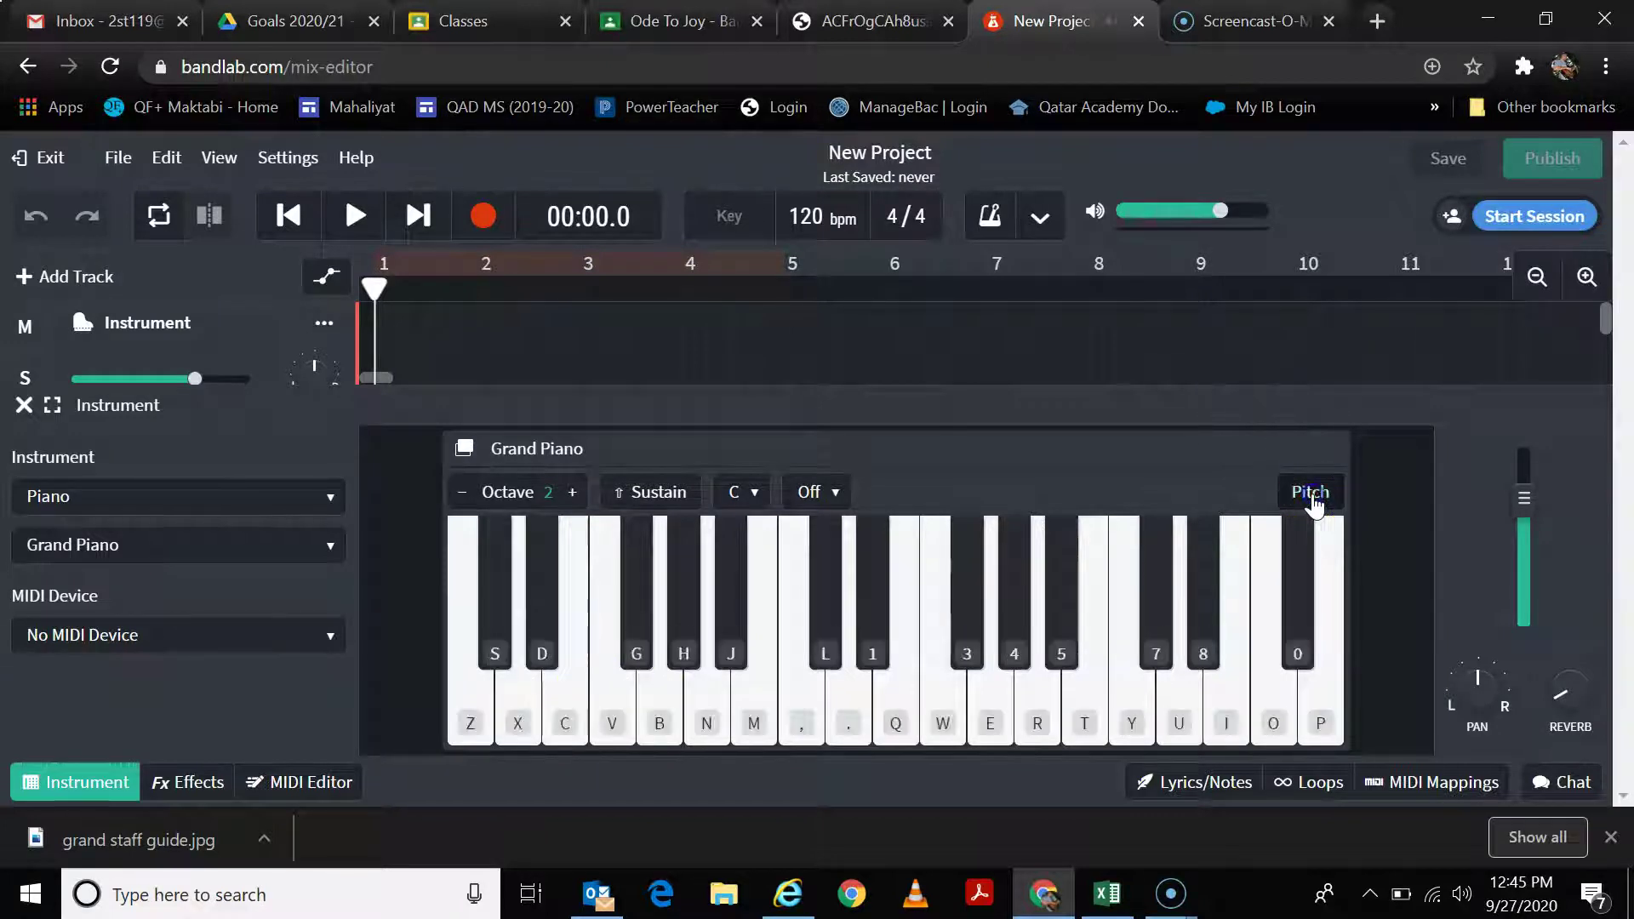
pyautogui.click(1313, 497)
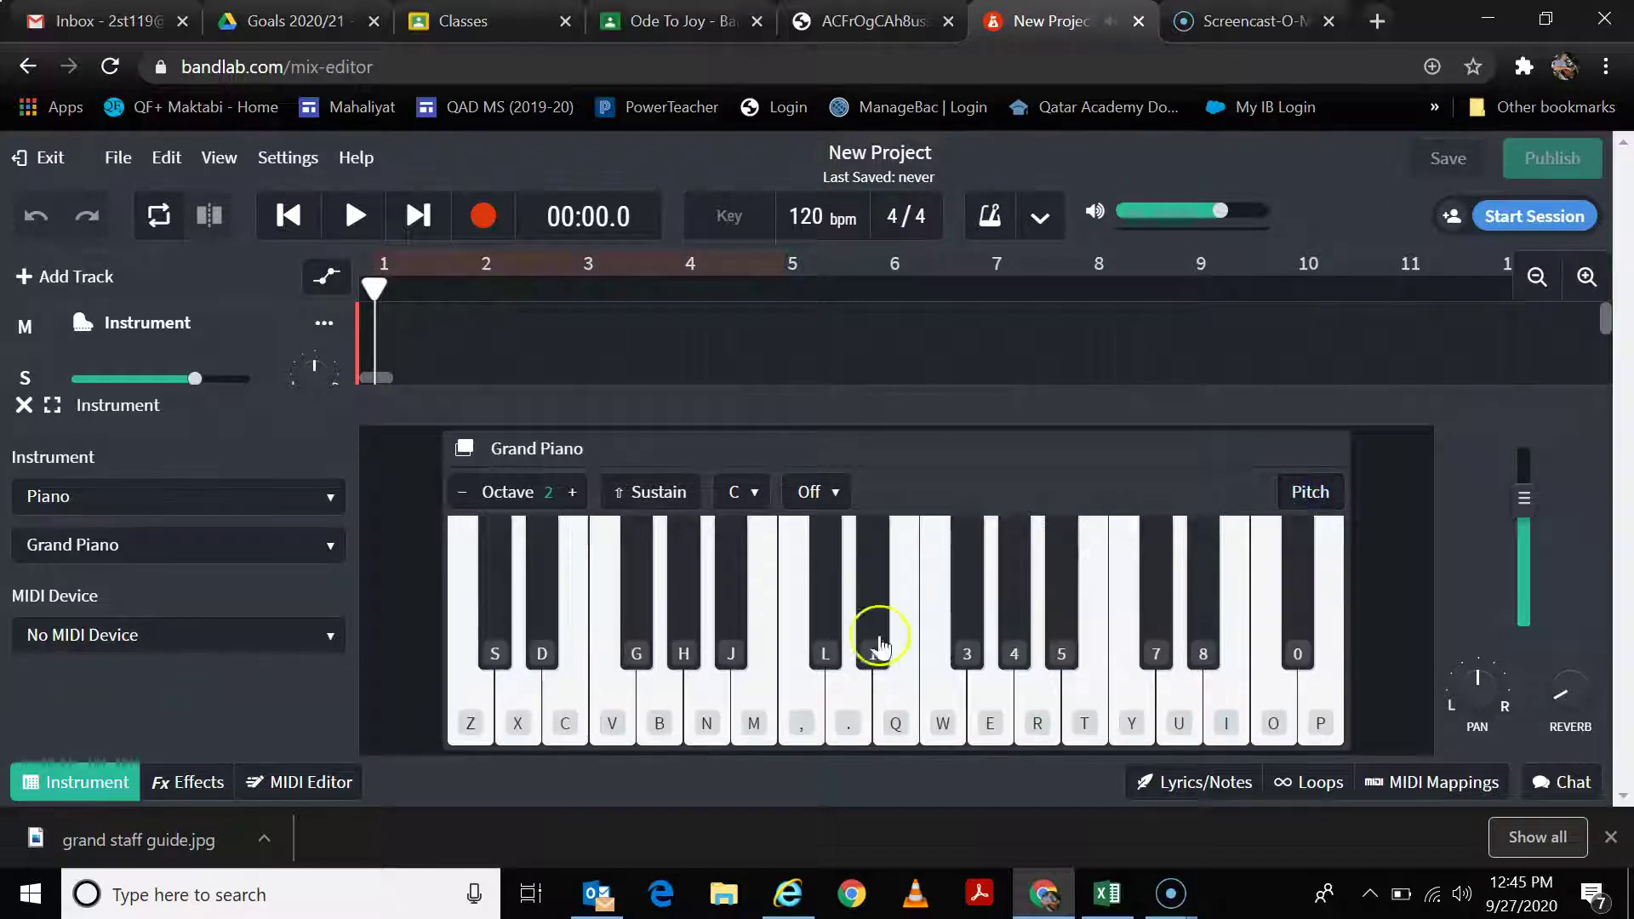
pyautogui.click(1313, 495)
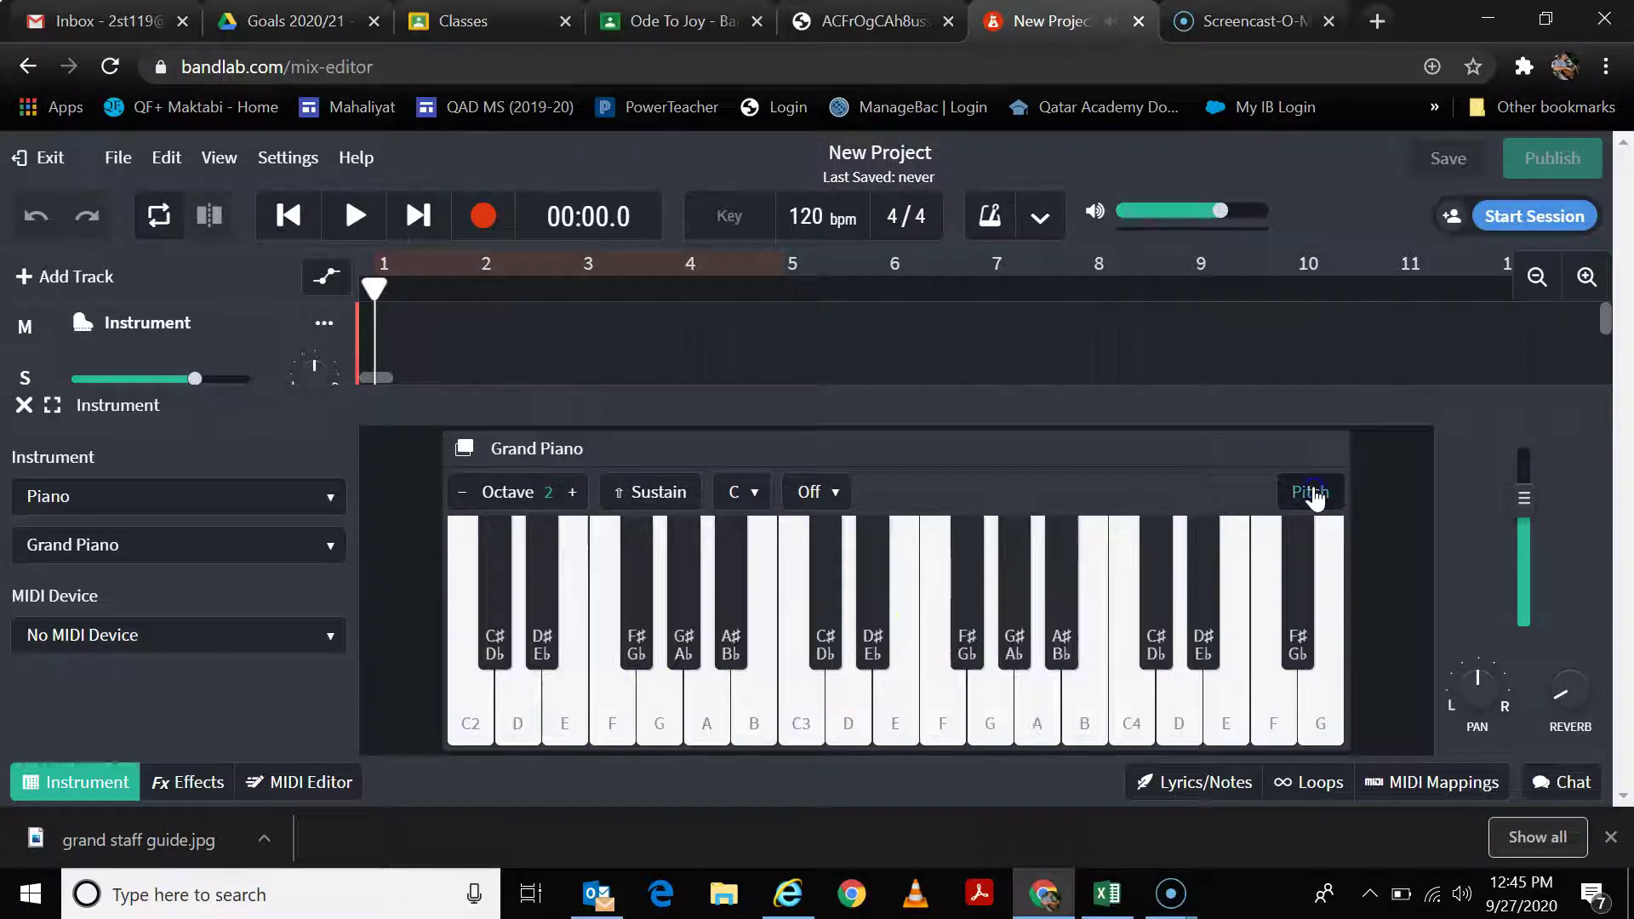
pyautogui.click(733, 721)
pyautogui.click(661, 730)
pyautogui.click(1325, 494)
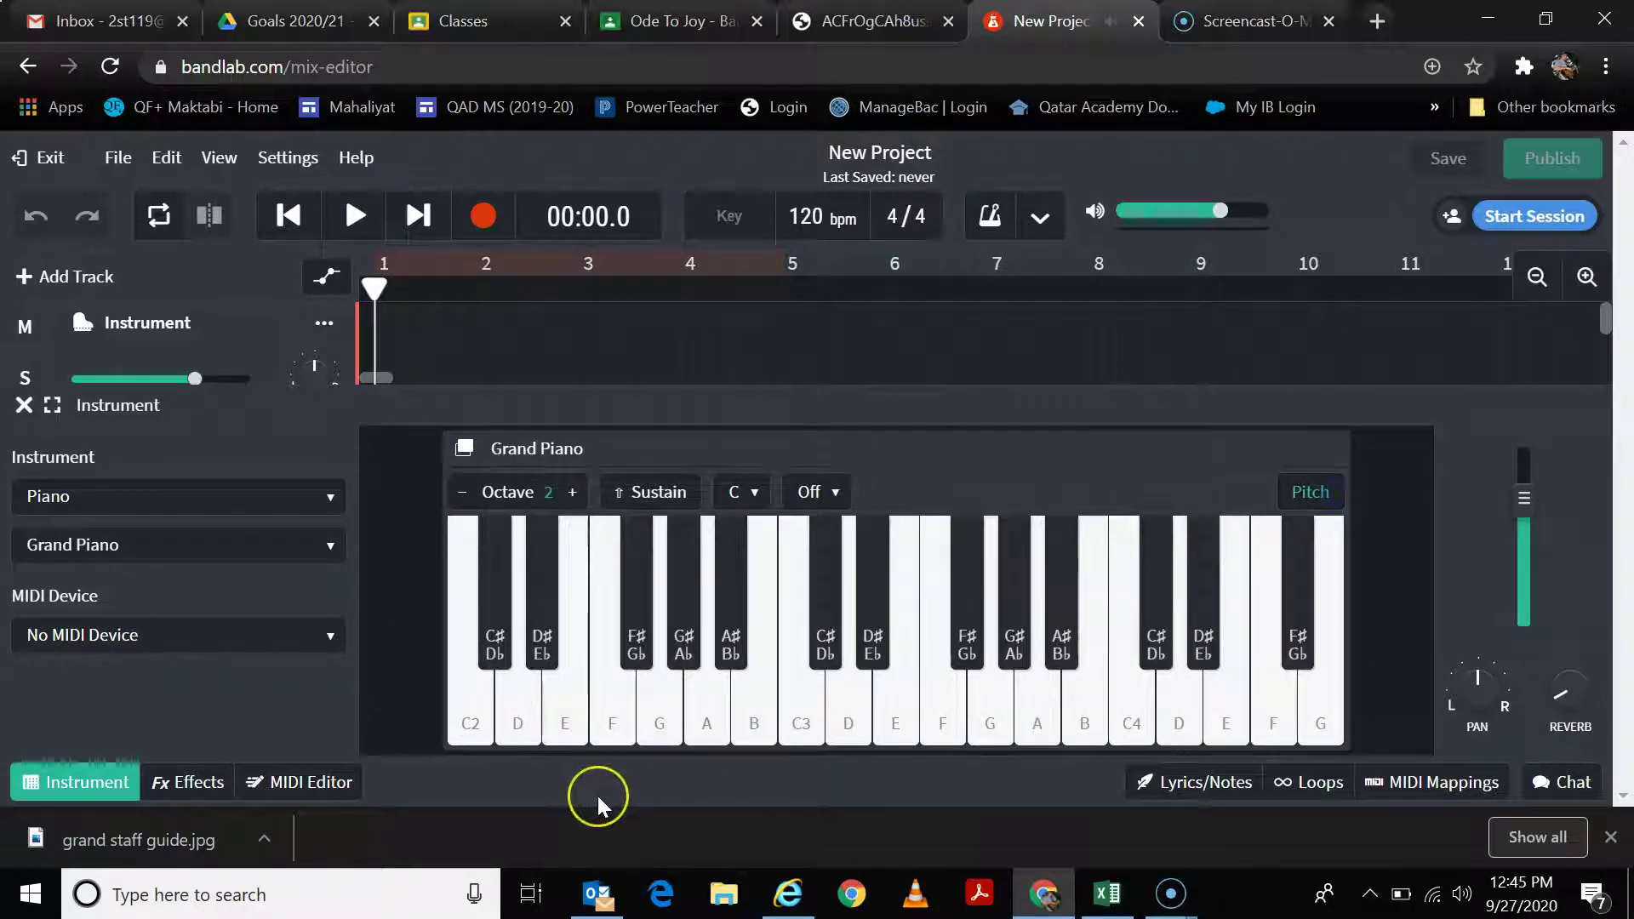
# Step: Consult the Flute note names in the Ode to Joy score, and set the piano labels to computer-keyboard letters
pyautogui.click(863, 25)
pyautogui.click(519, 446)
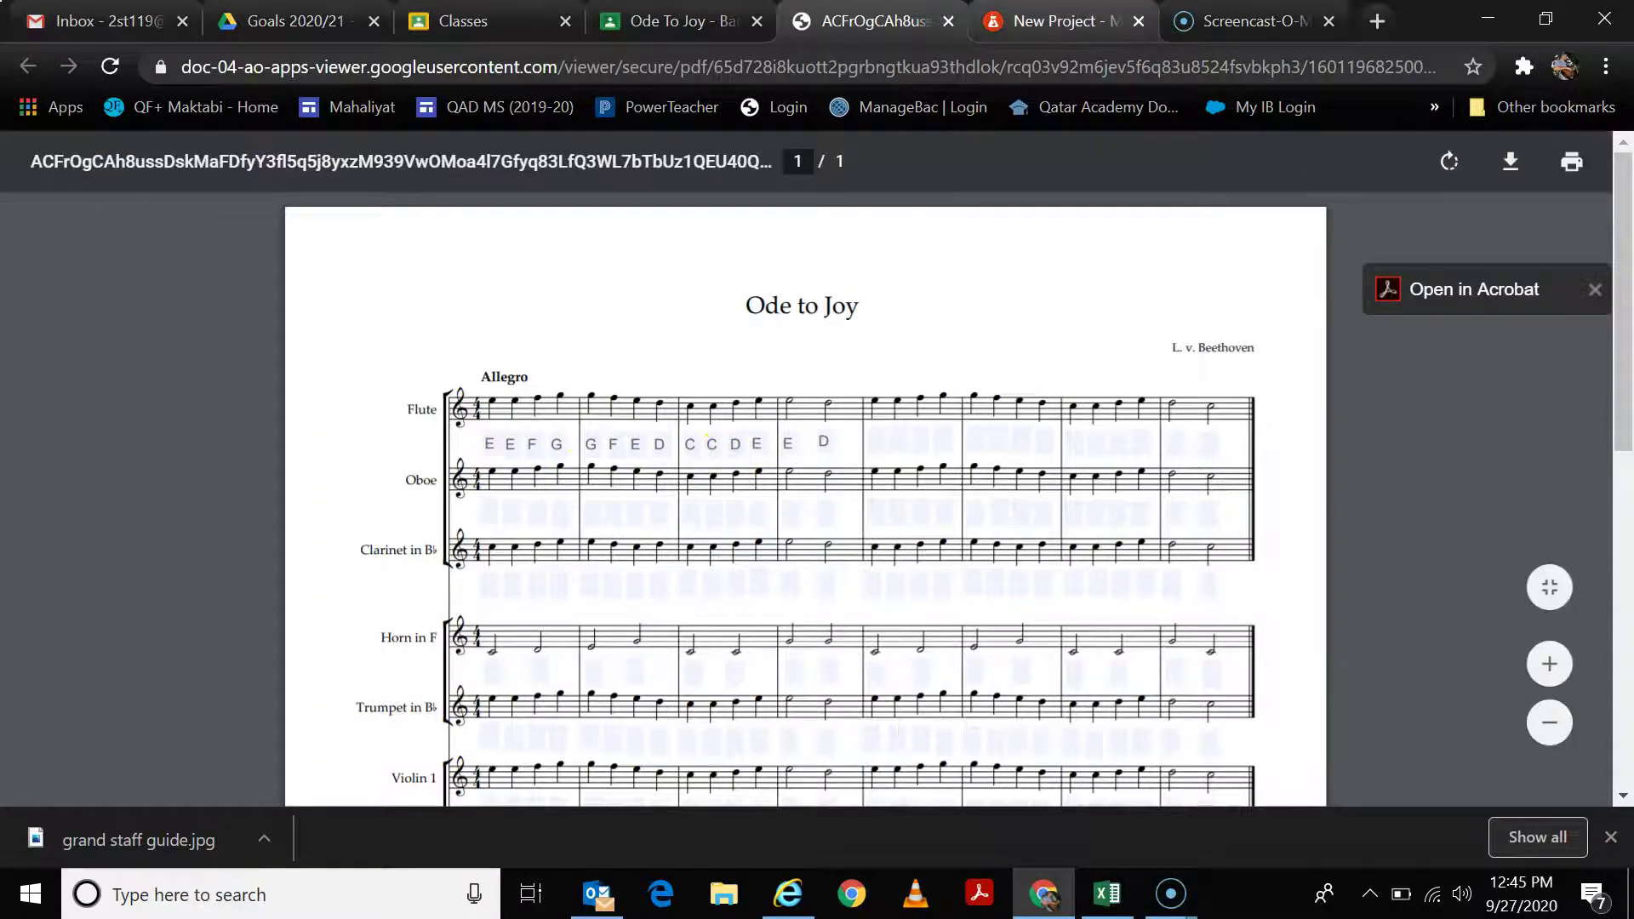
pyautogui.click(1059, 20)
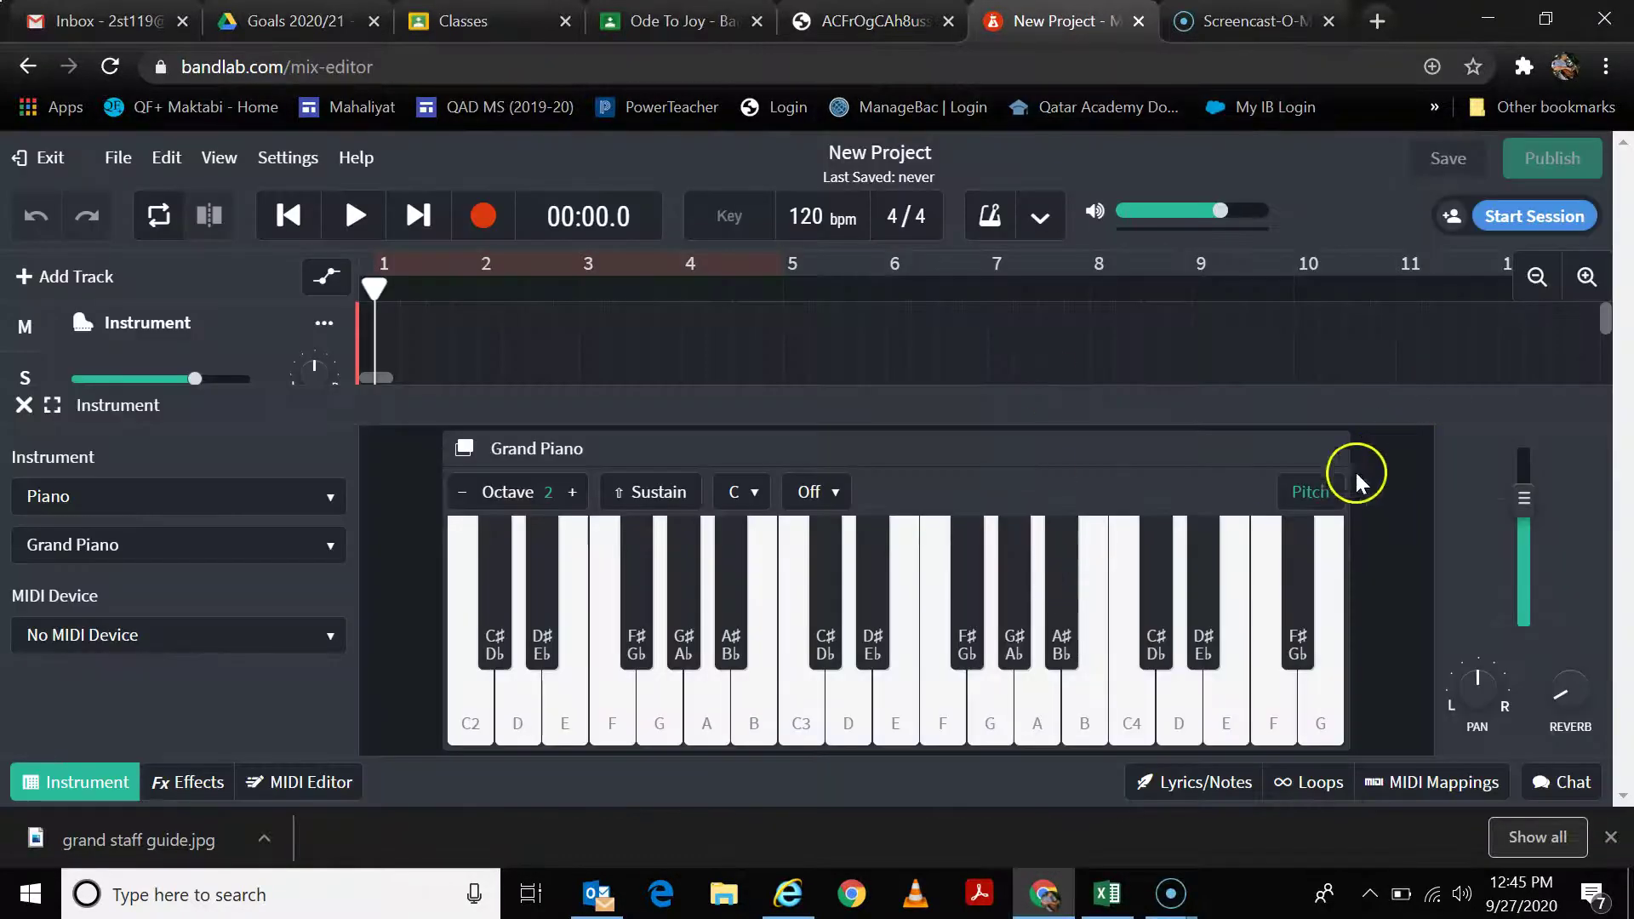
pyautogui.click(1325, 495)
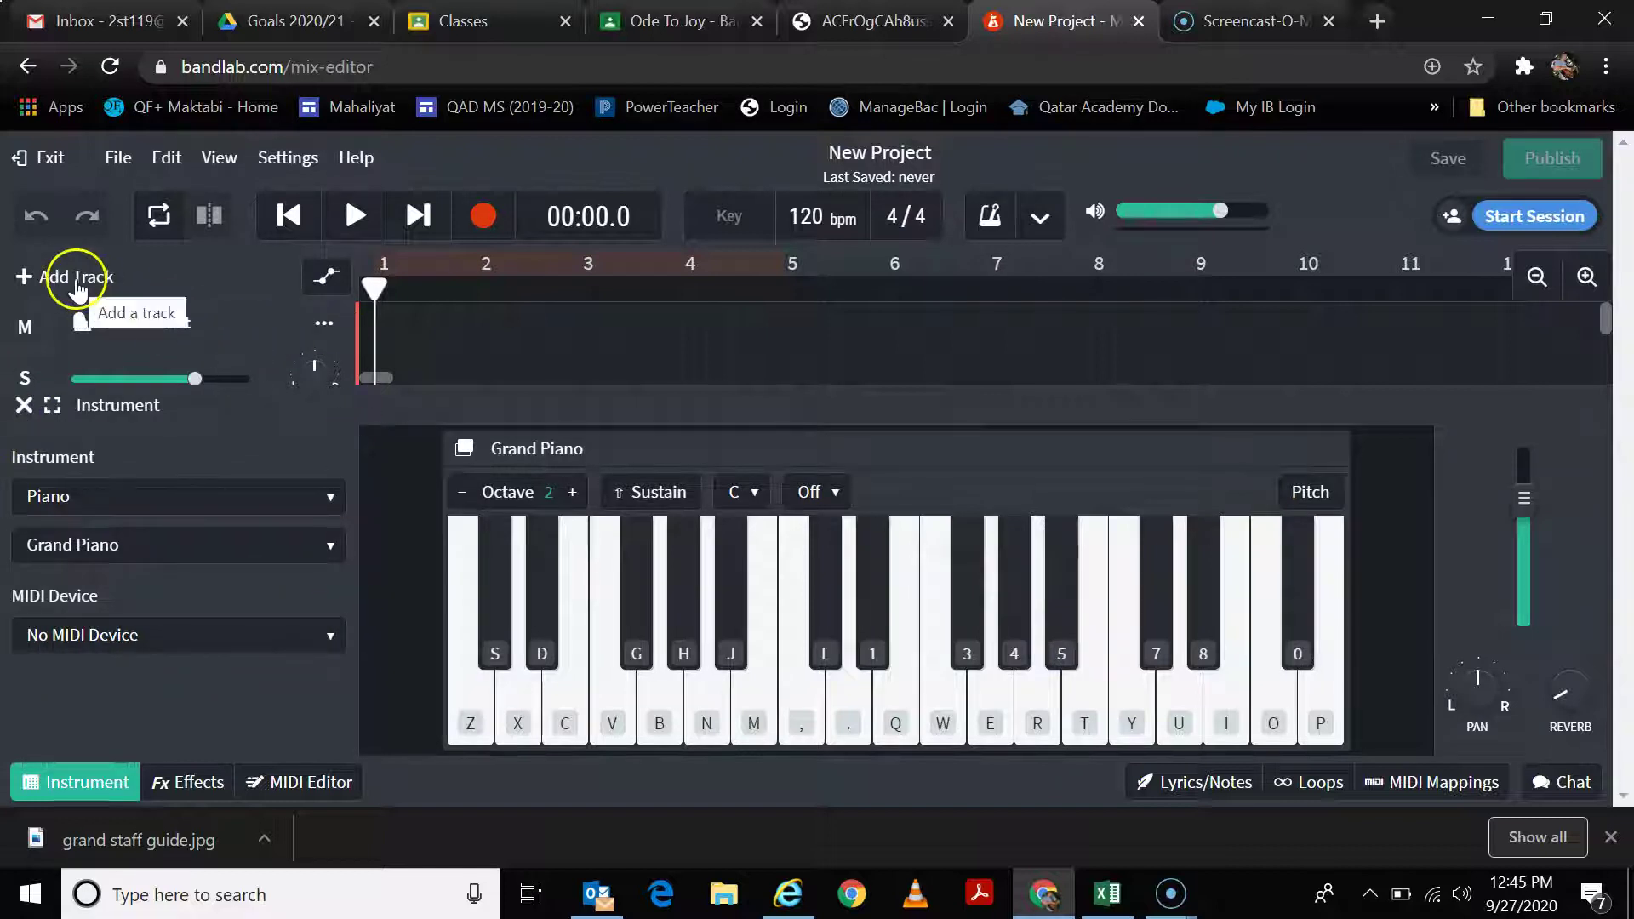
# Step: Review the instrument parts in the Ode to Joy score, from Flute down to Double Bass
pyautogui.click(860, 20)
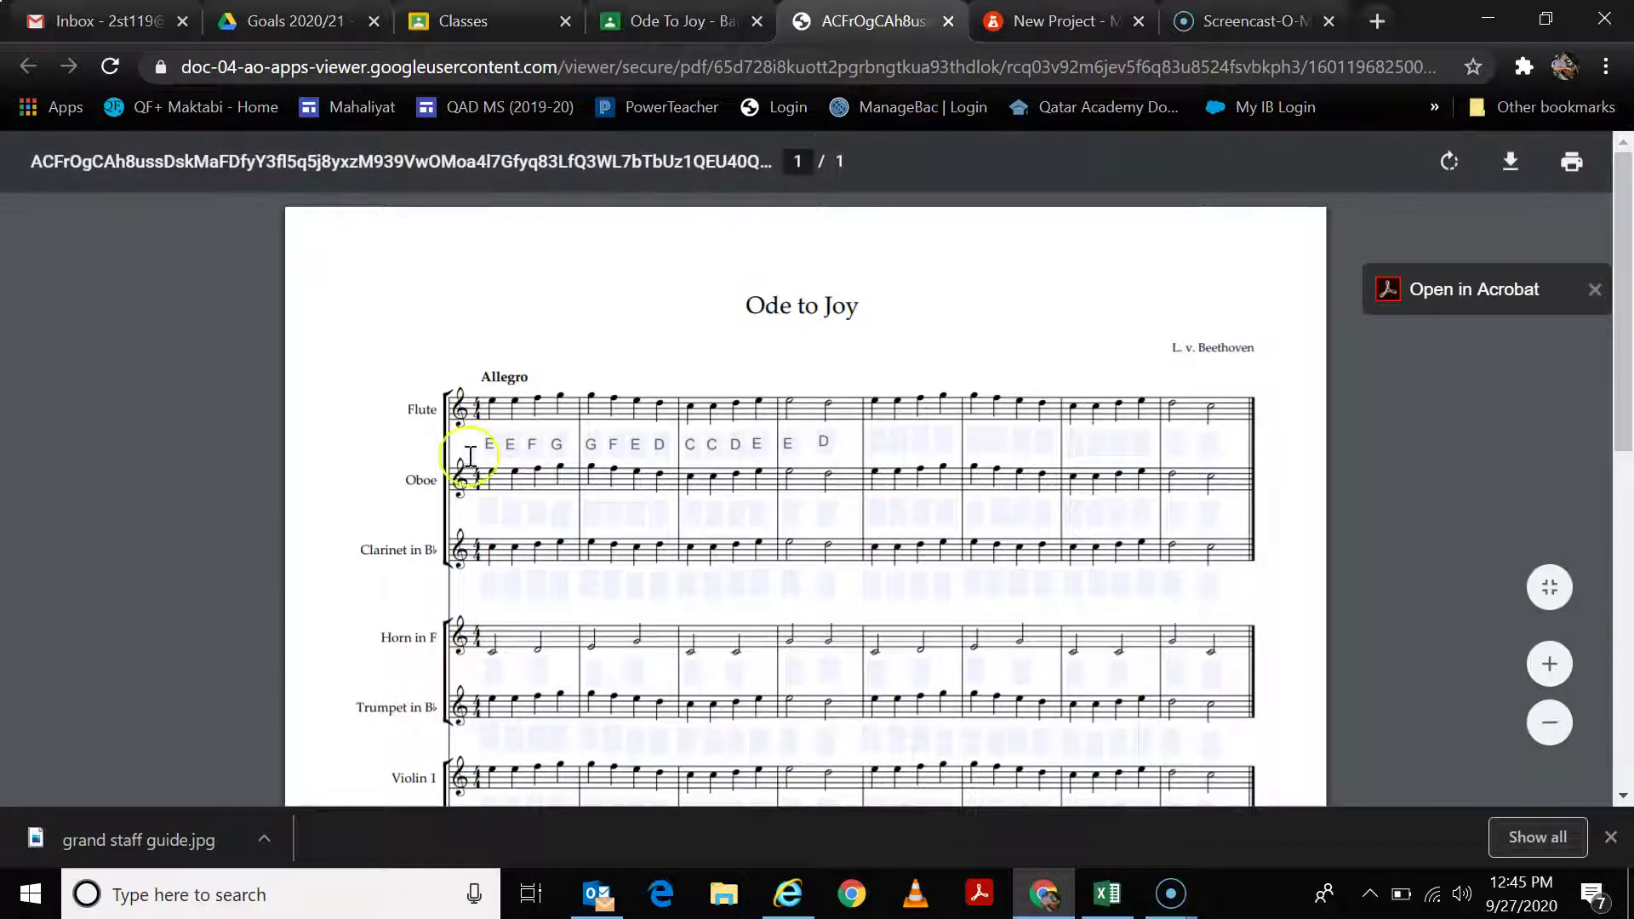
pyautogui.scroll(-7, 446, 470)
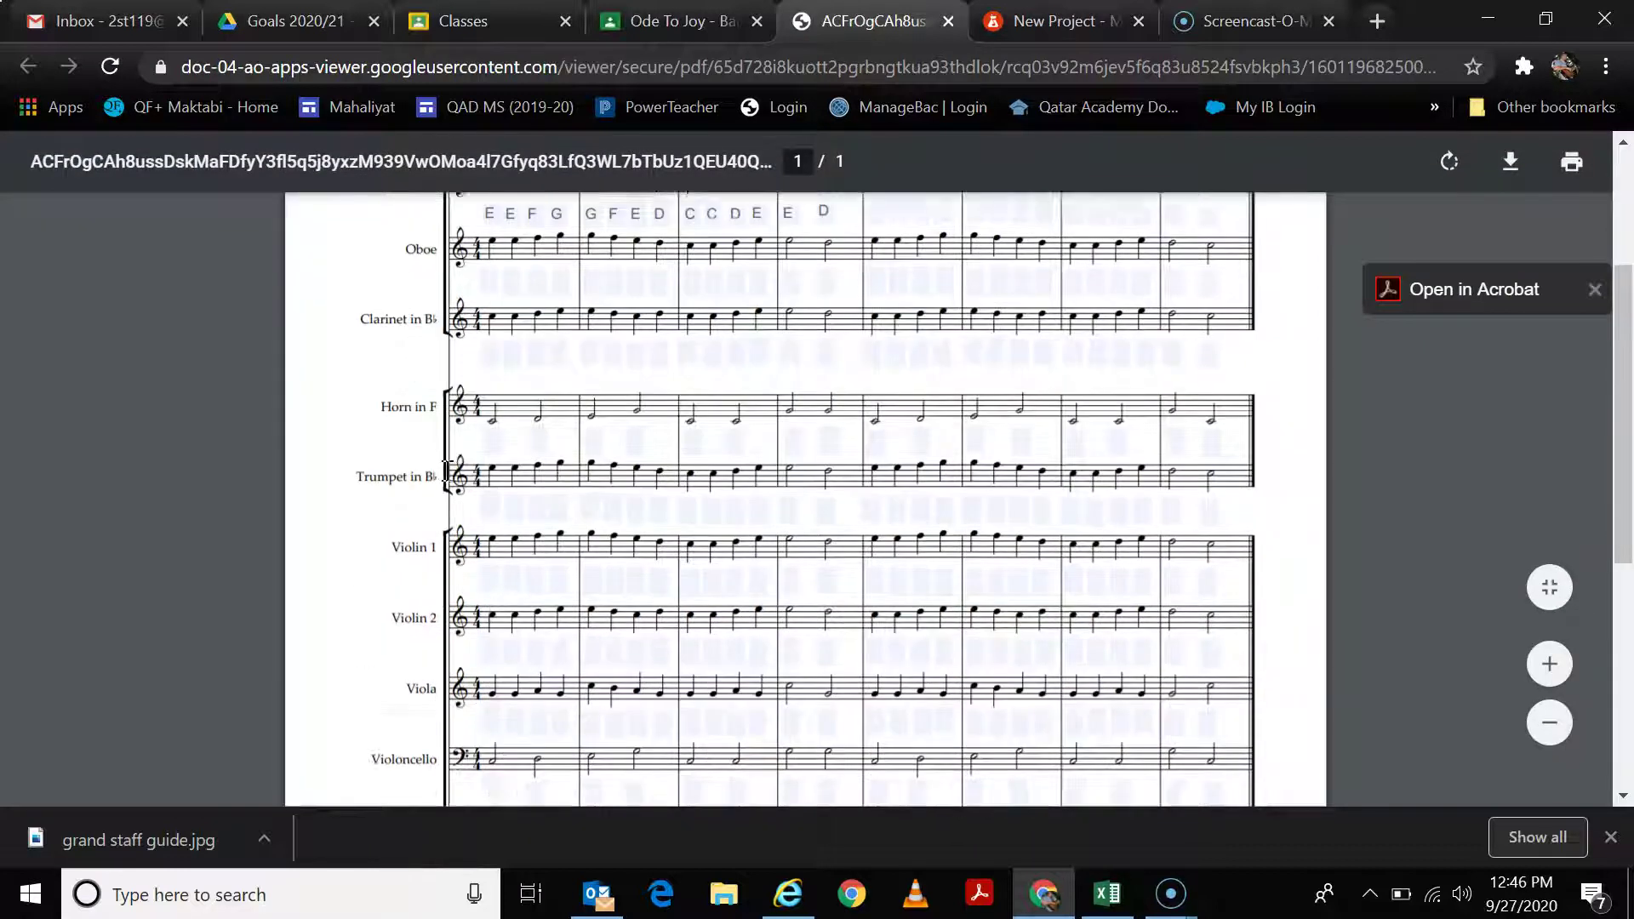
pyautogui.scroll(7, 448, 470)
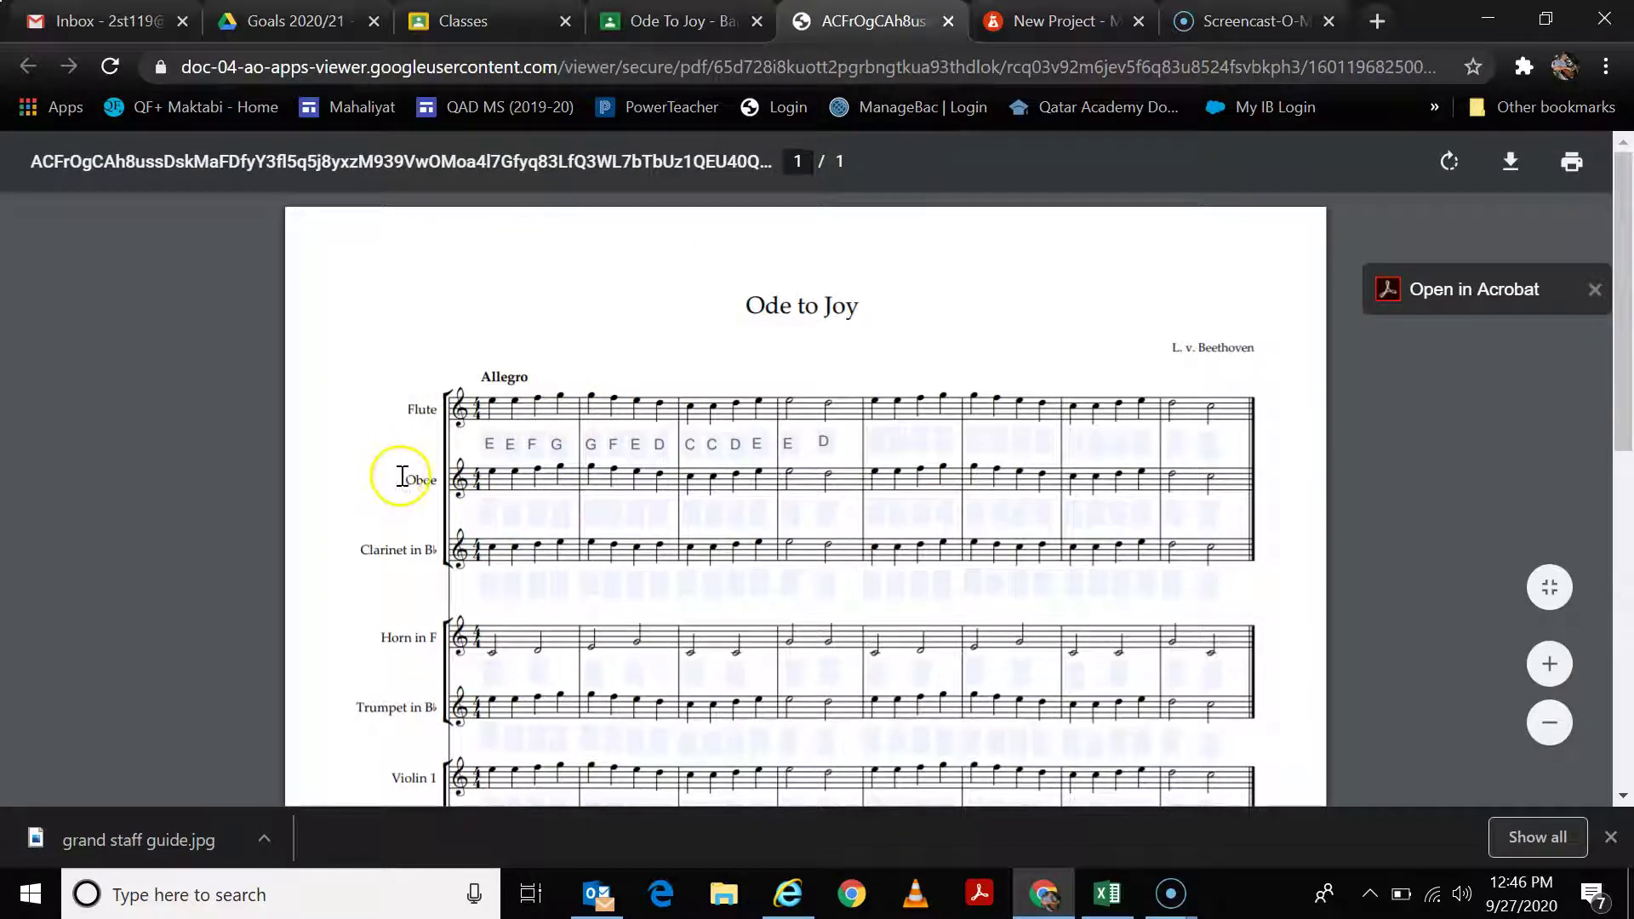
pyautogui.scroll(-3, 376, 554)
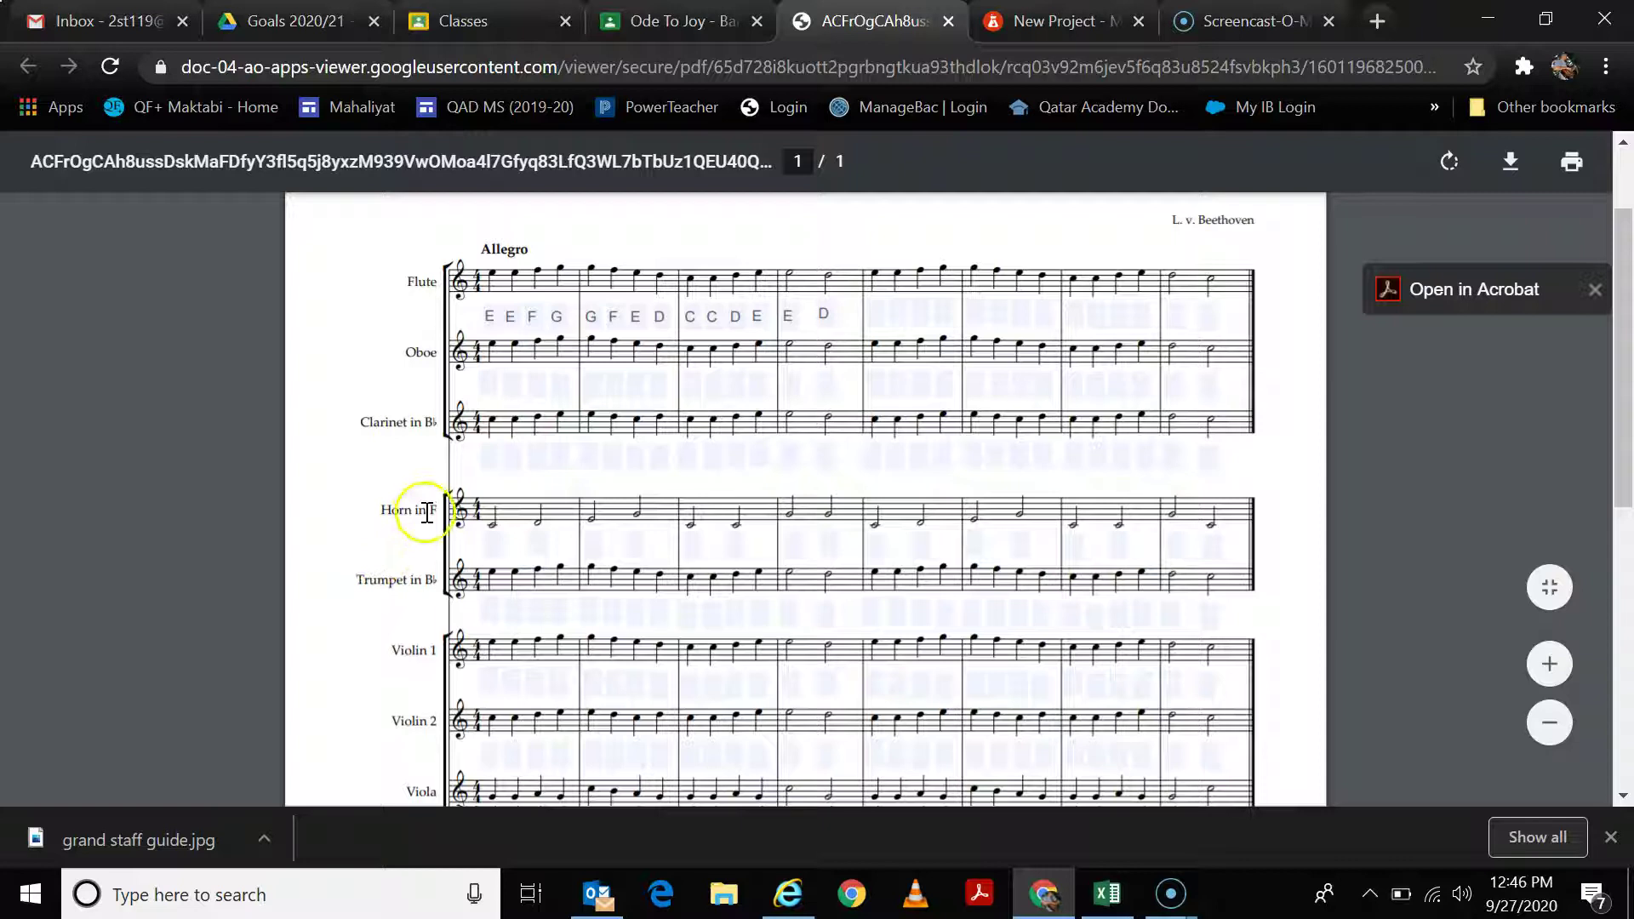
pyautogui.scroll(-3, 372, 583)
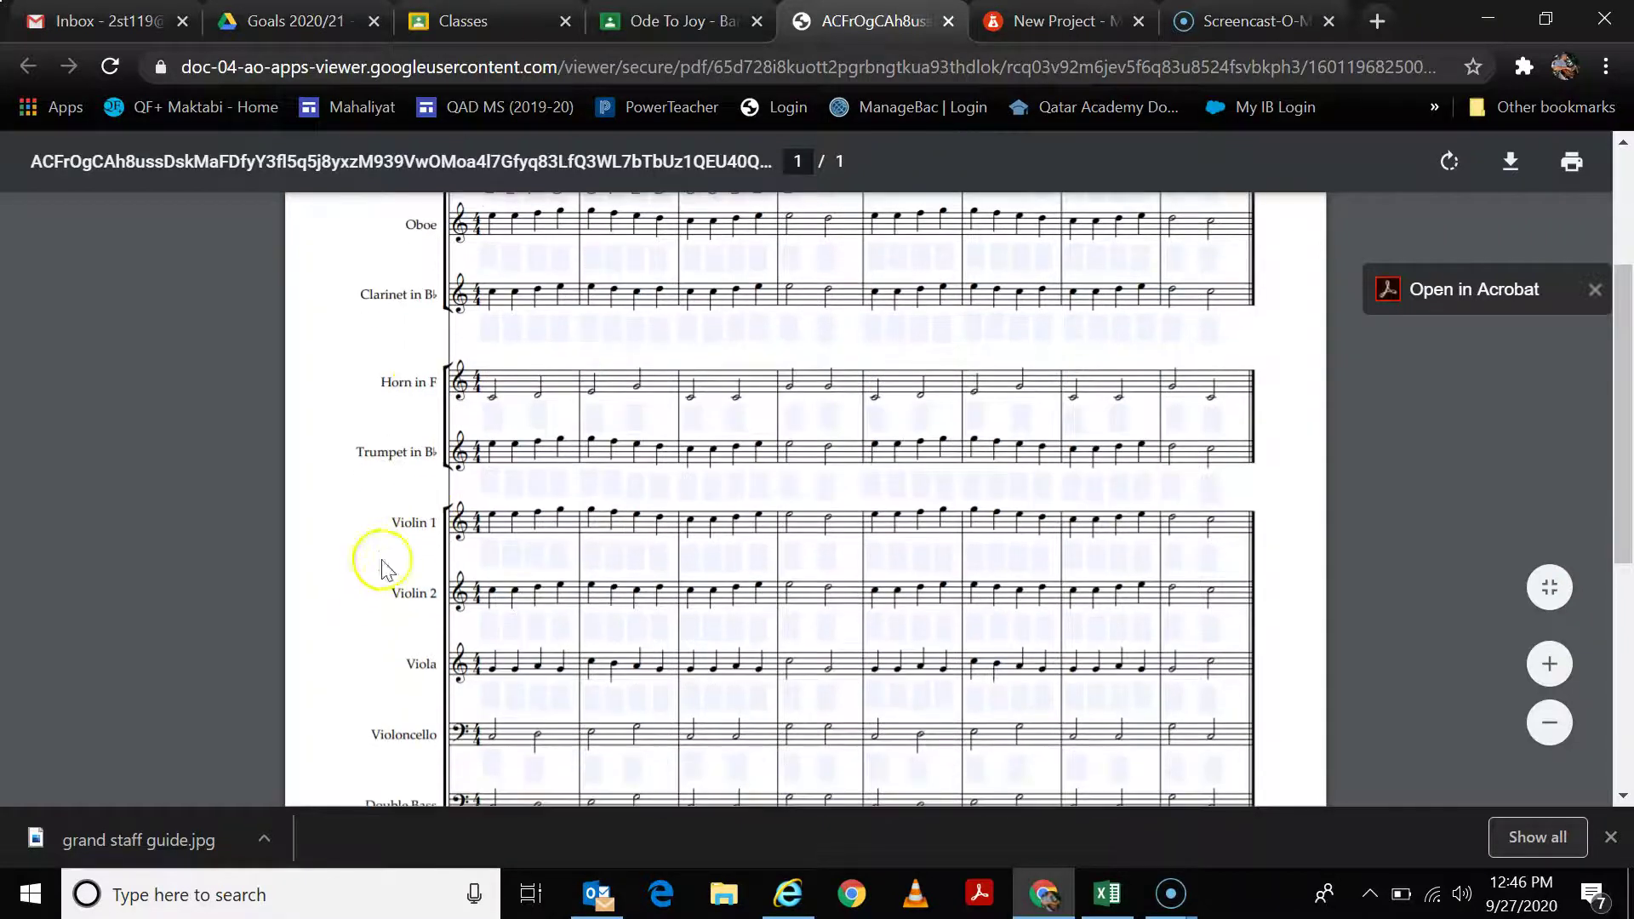
pyautogui.scroll(-3, 395, 577)
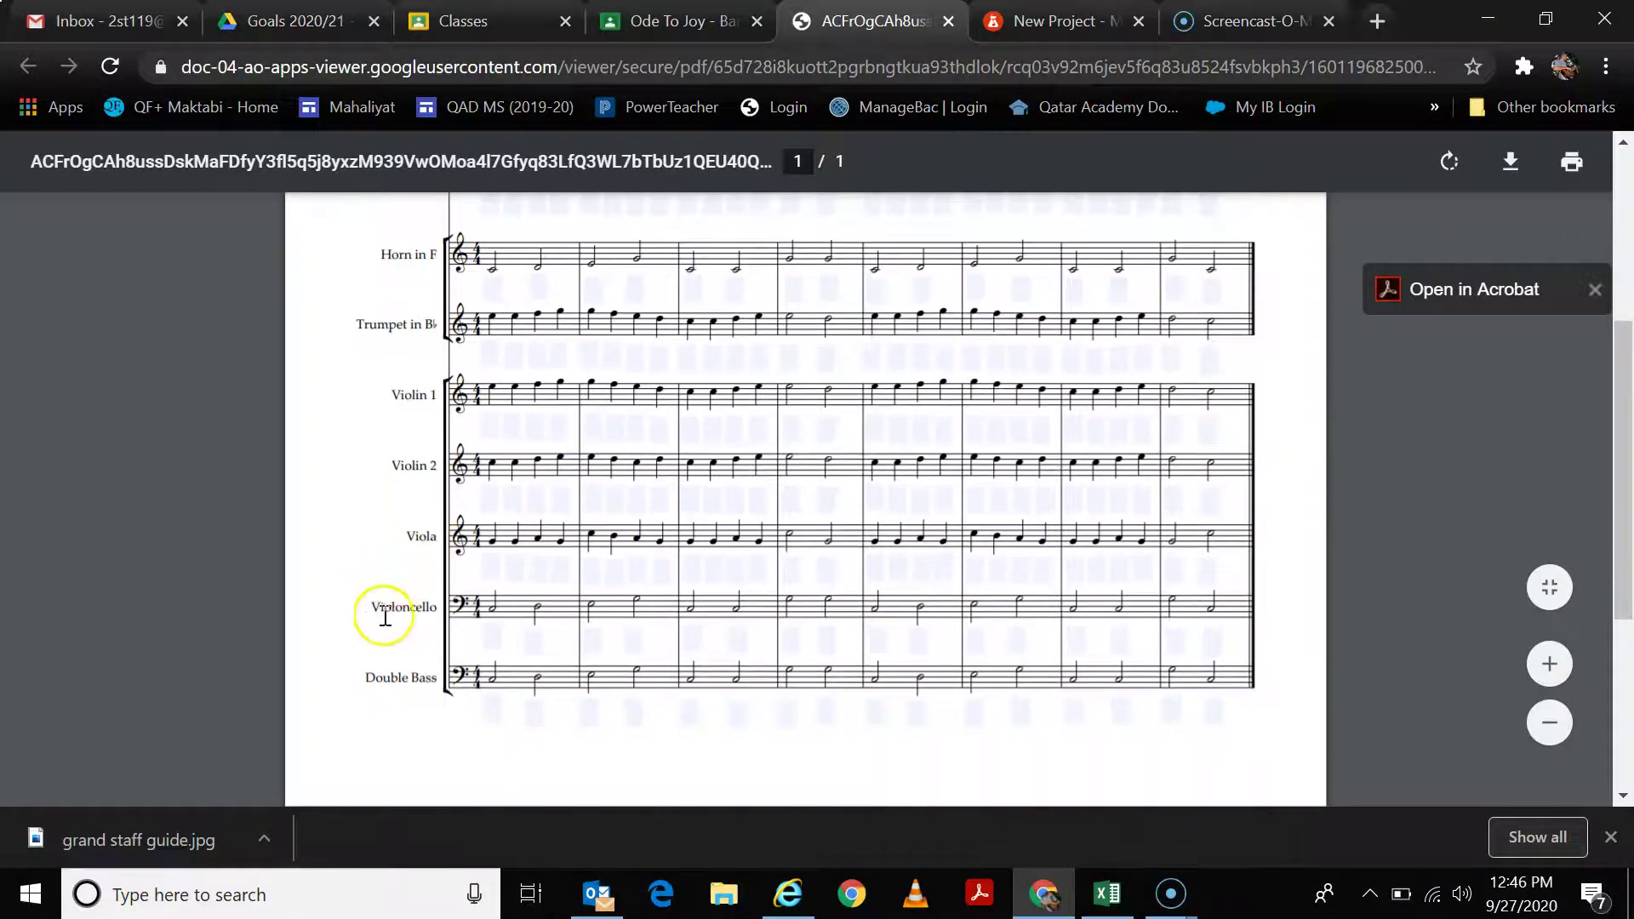
pyautogui.scroll(9, 634, 605)
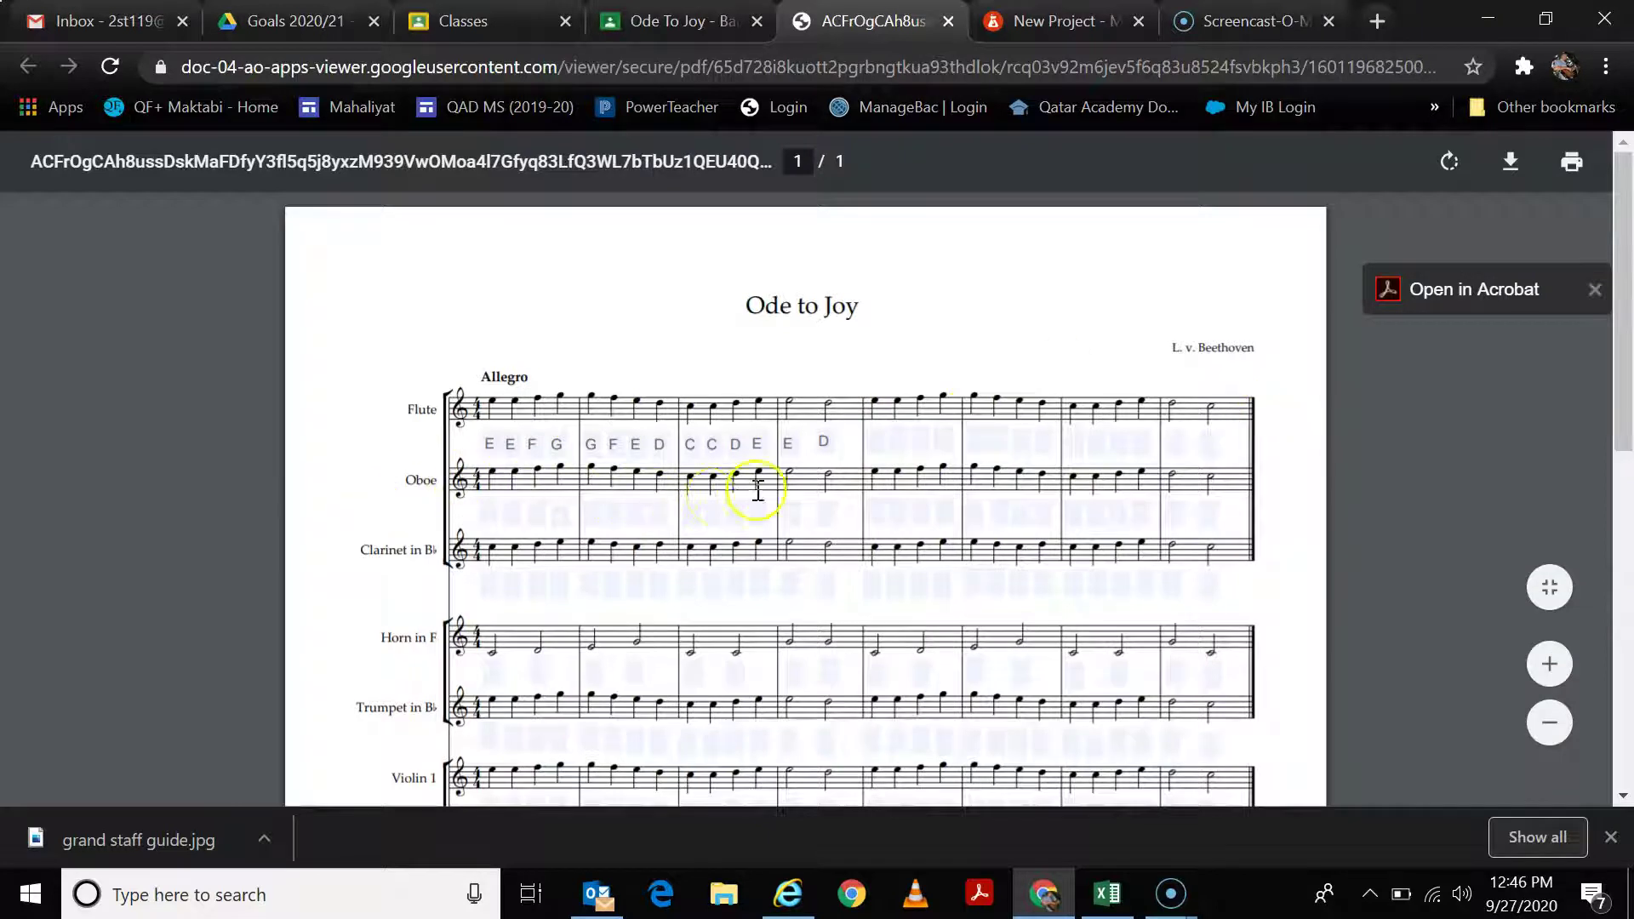
# Step: In the mix editor, change the track's instrument from piano to the Flute in the Winds category
pyautogui.click(1055, 20)
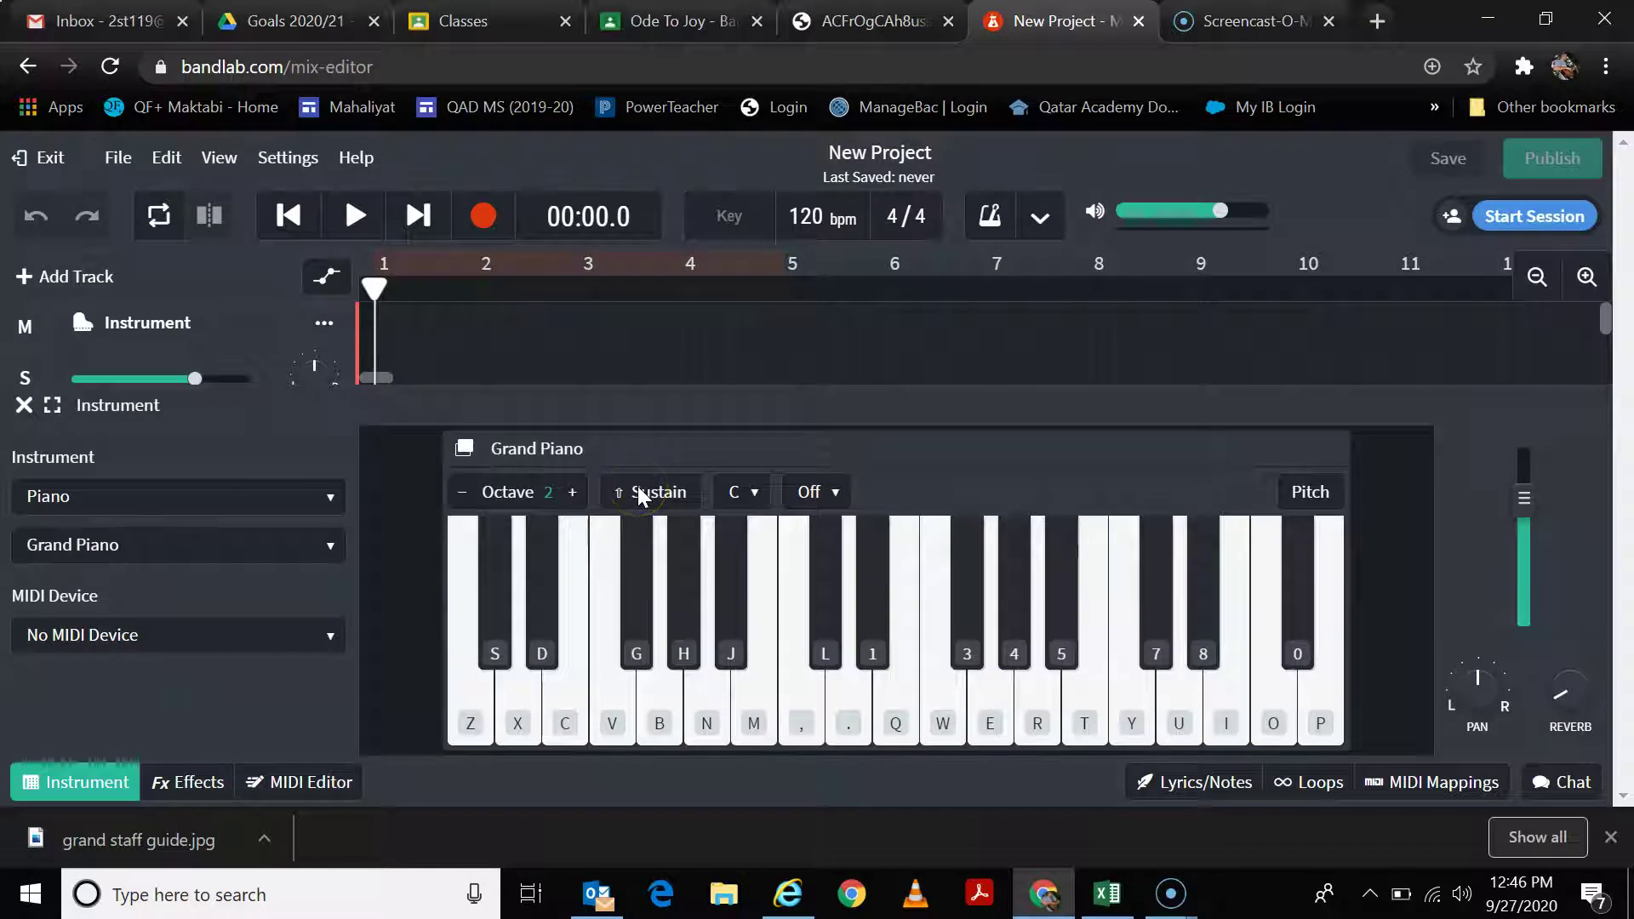
pyautogui.click(460, 492)
pyautogui.click(269, 472)
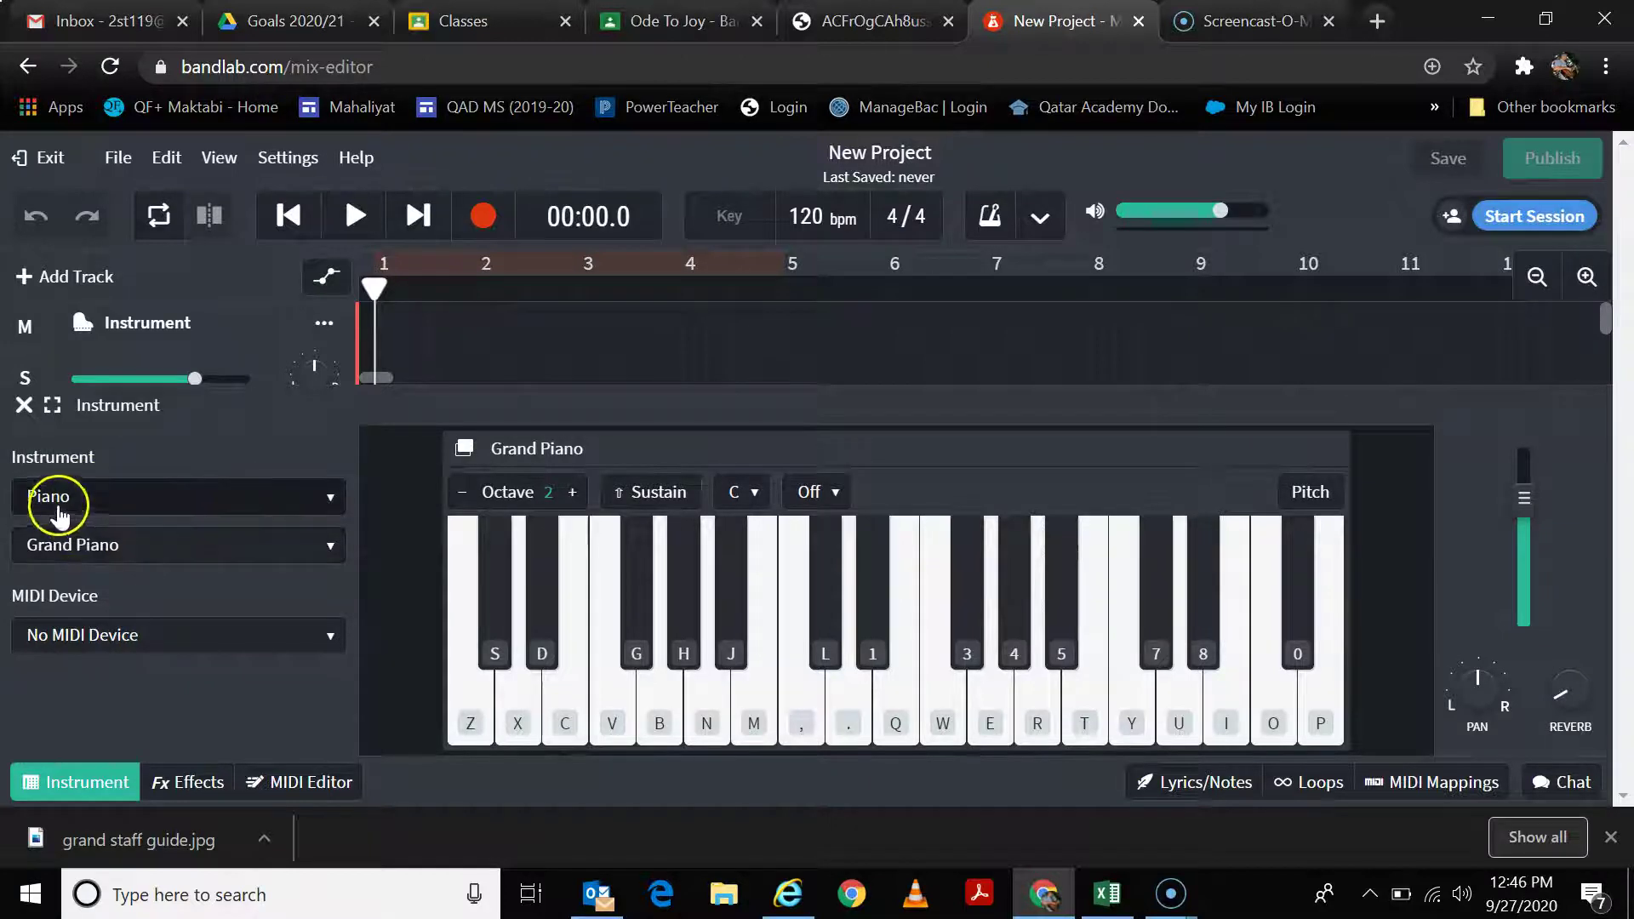
pyautogui.click(313, 502)
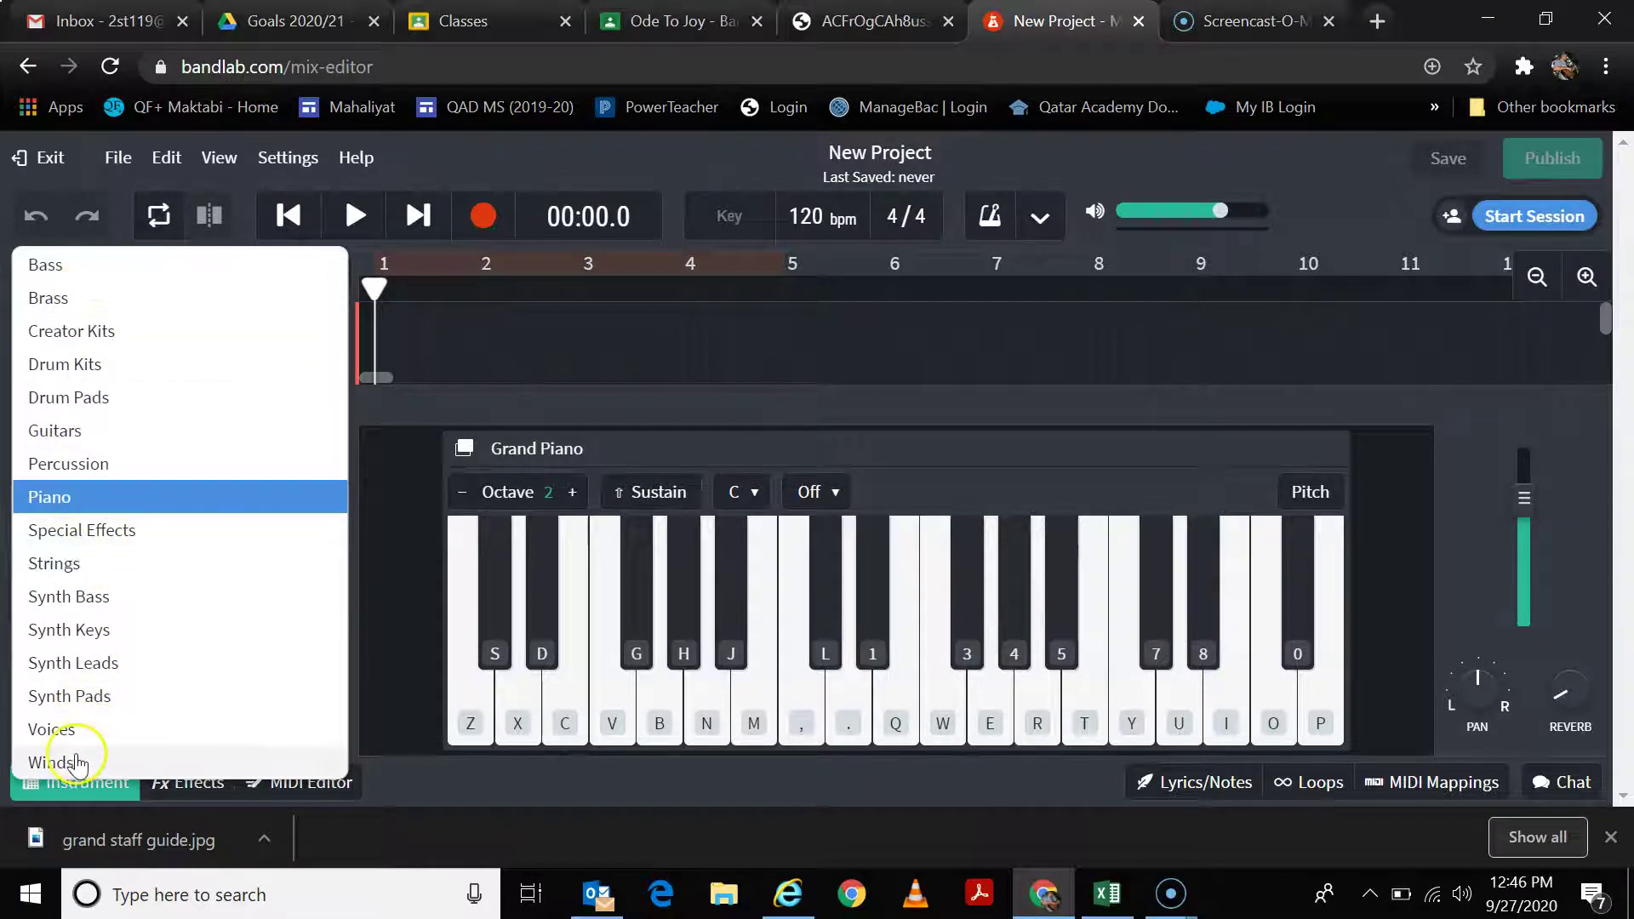
pyautogui.hotkey('ctrl', 'shift', 'Tab')
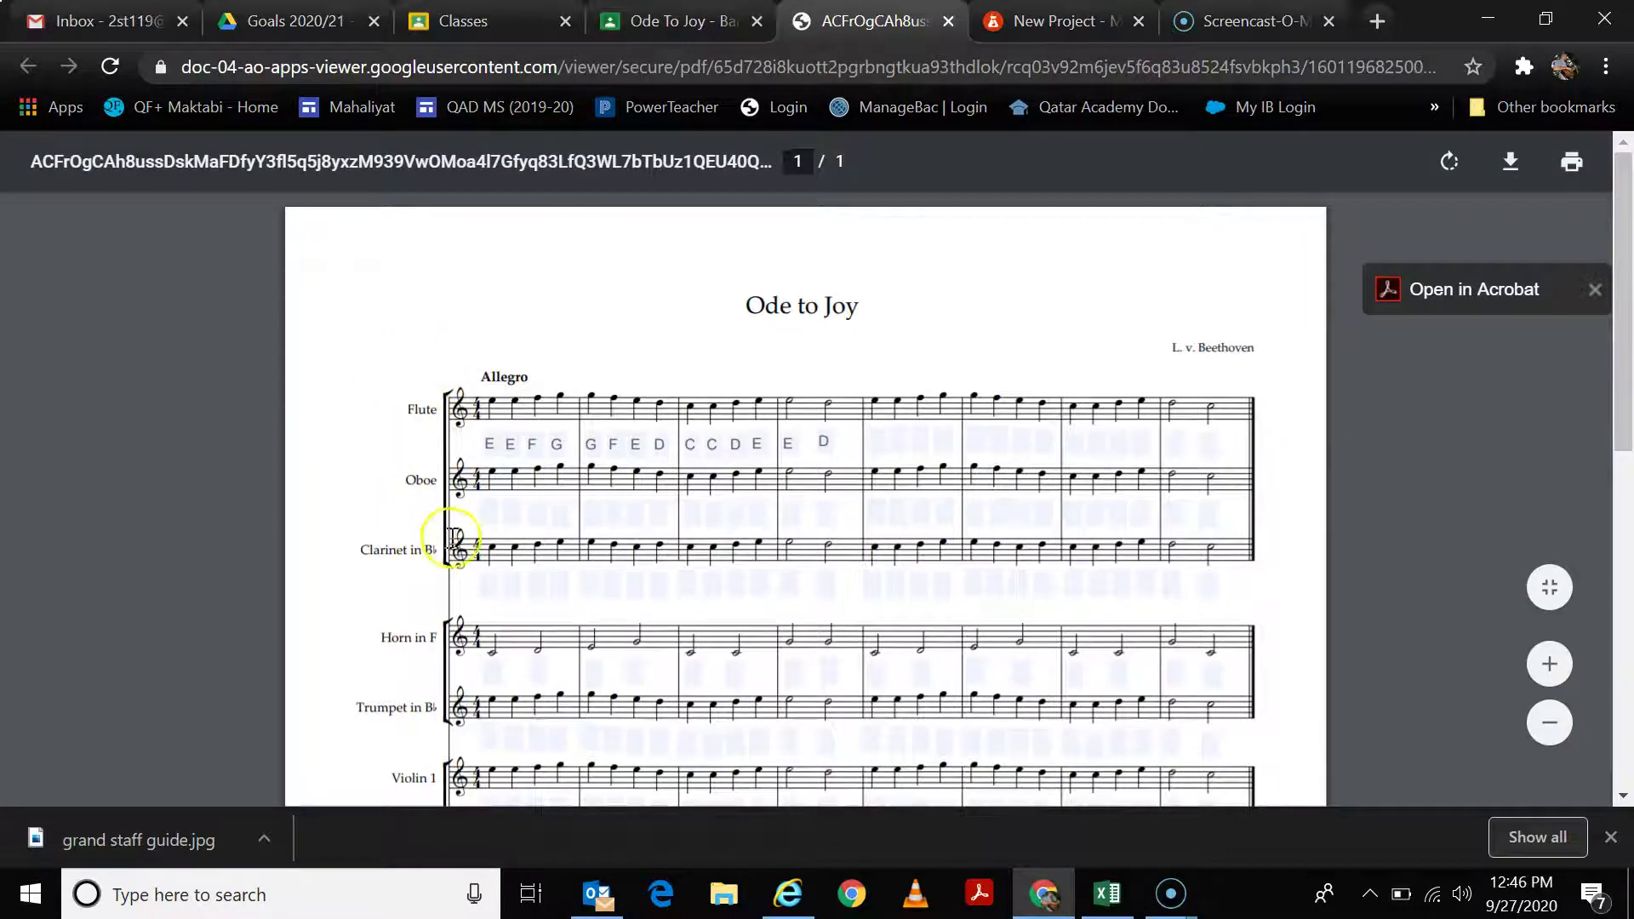
pyautogui.hotkey('ctrl', 'Tab')
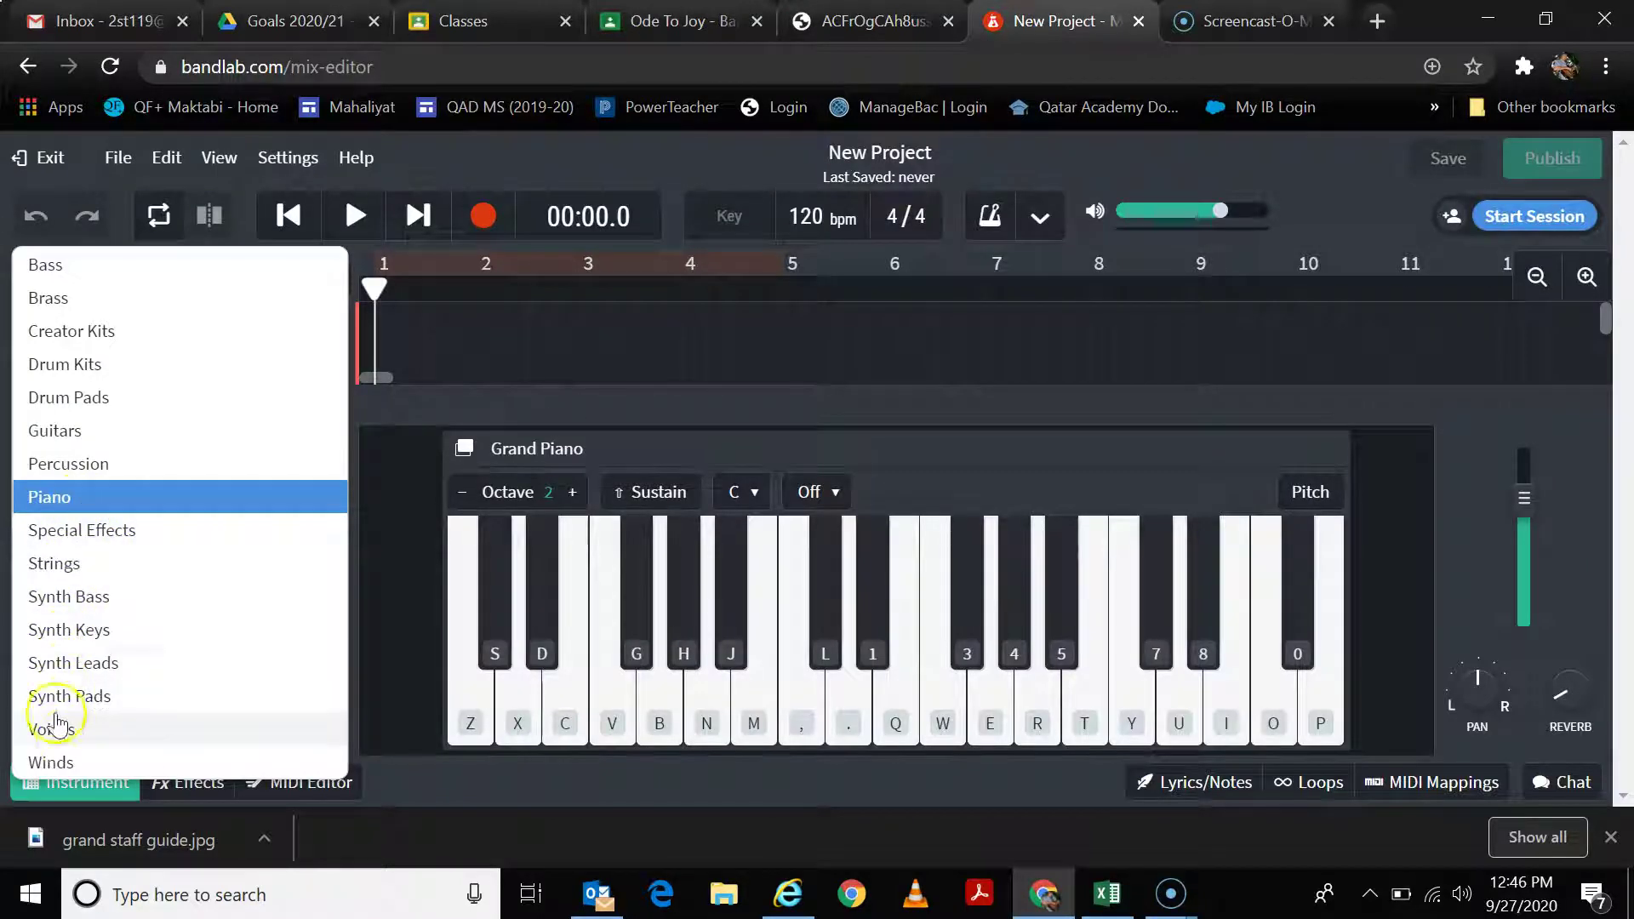
pyautogui.click(68, 763)
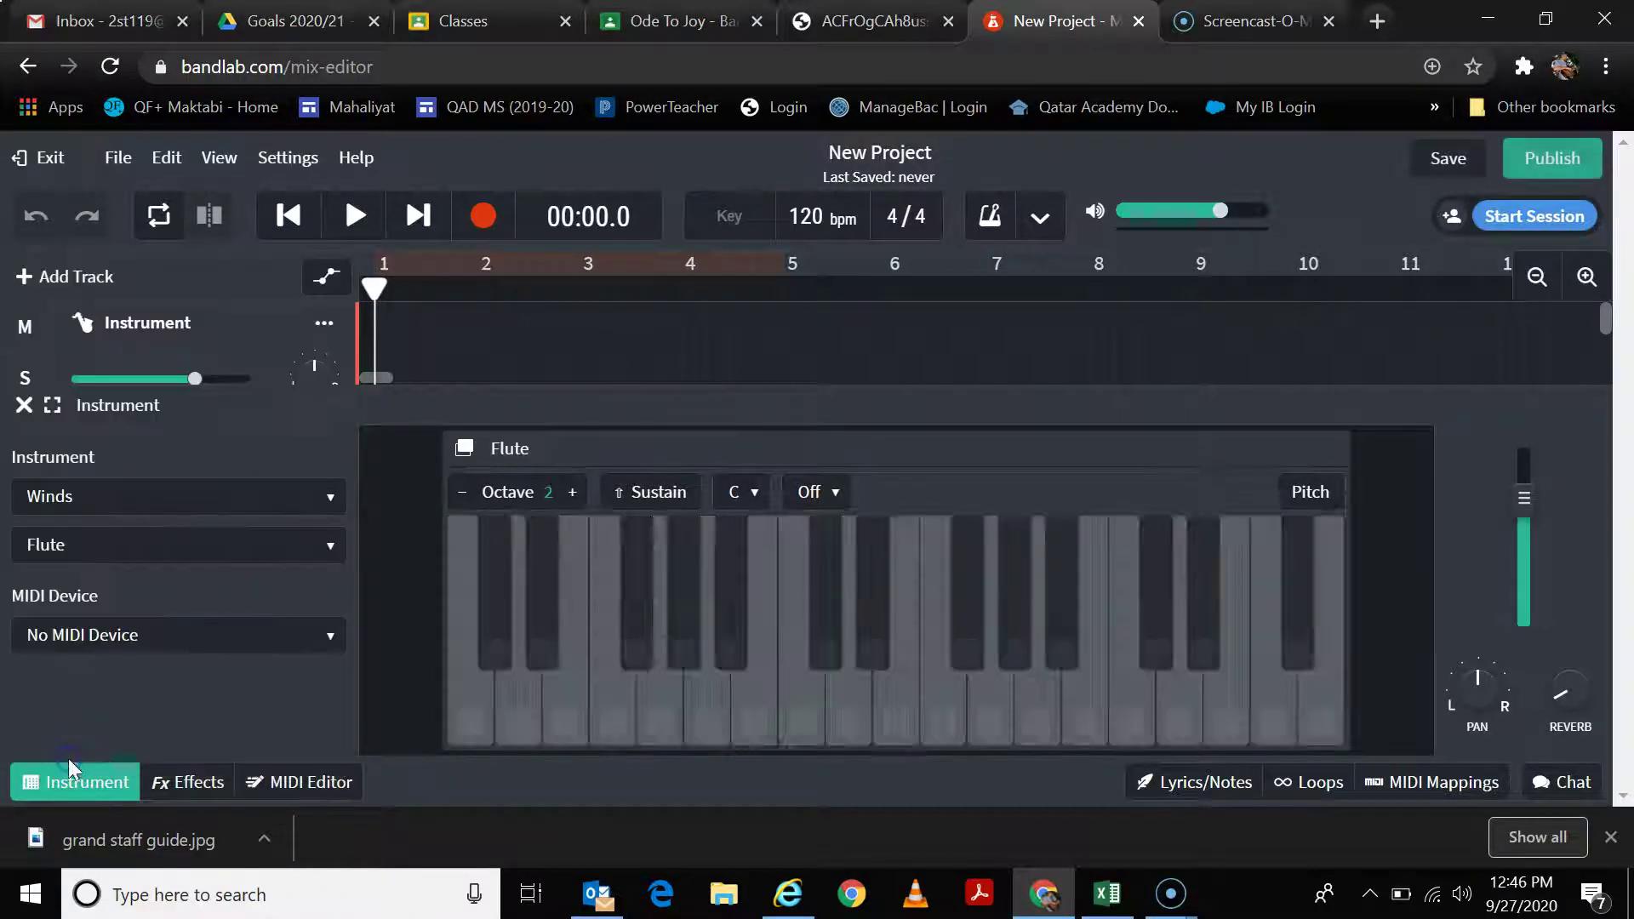
pyautogui.click(317, 550)
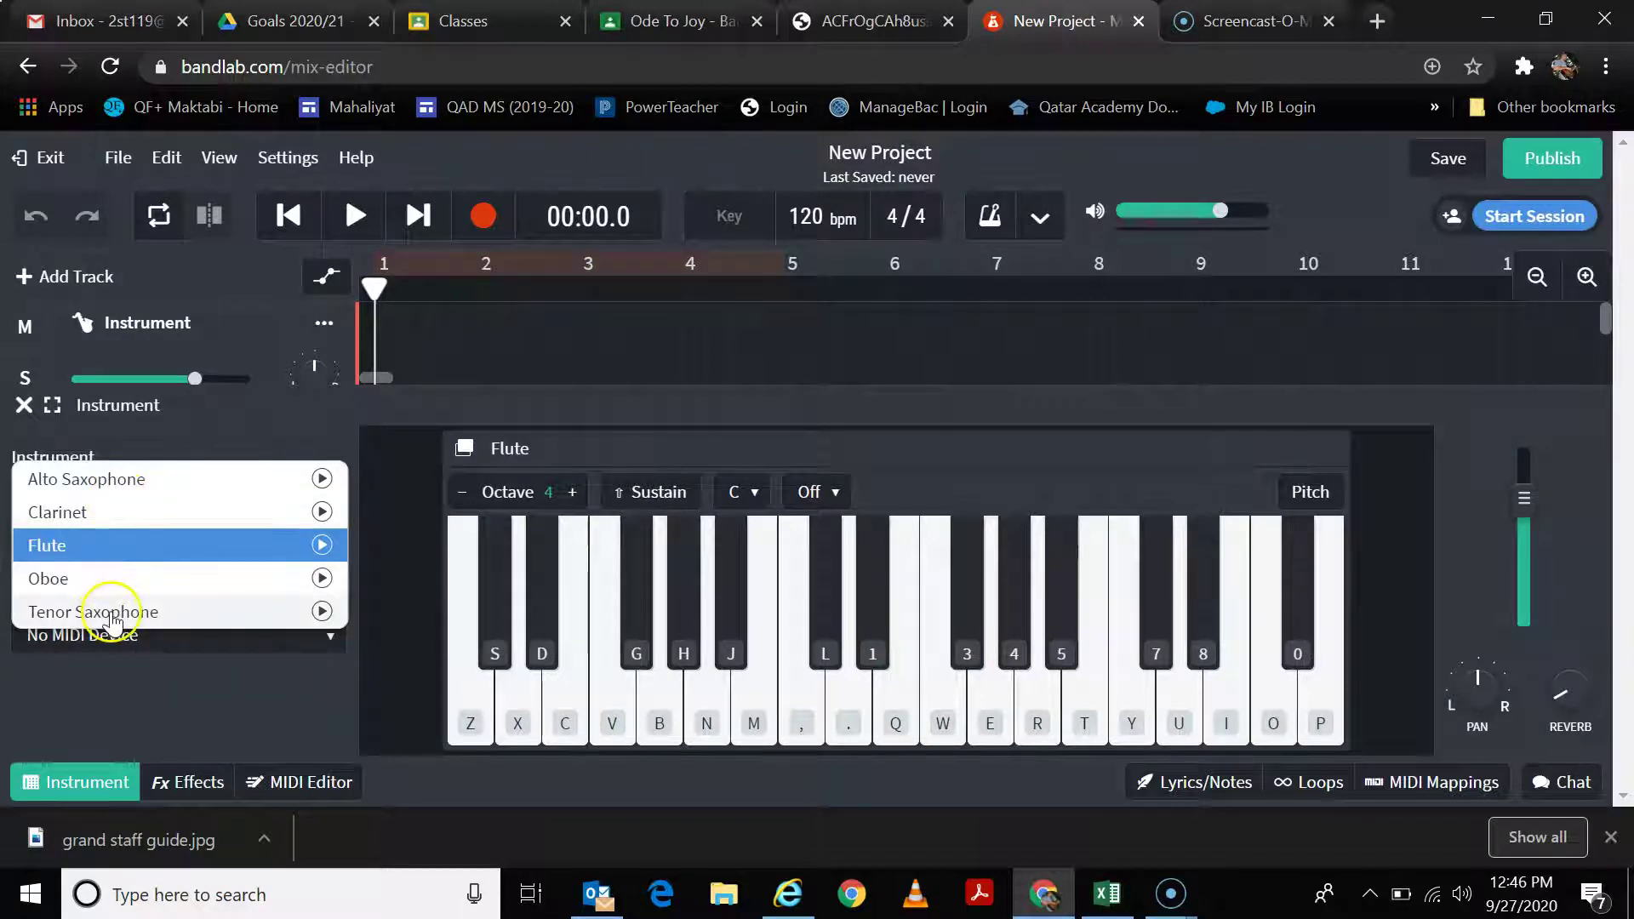
pyautogui.click(180, 555)
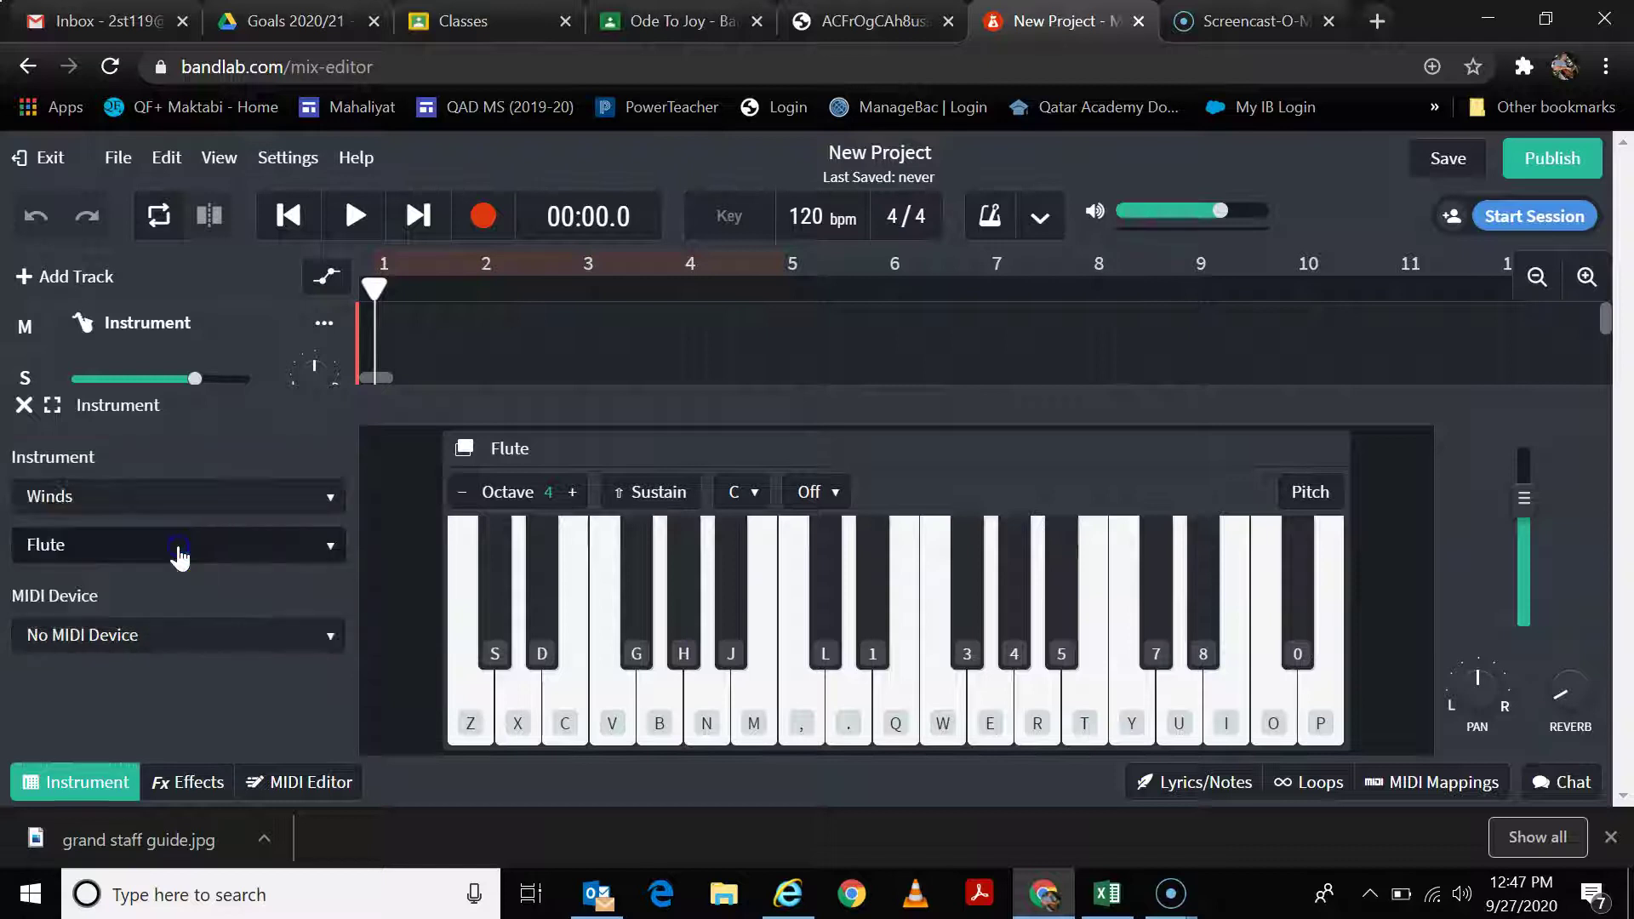
# Step: Try out the flute sound by playing the notes labelled C, V, B and comma on the virtual keyboard
pyautogui.click(562, 710)
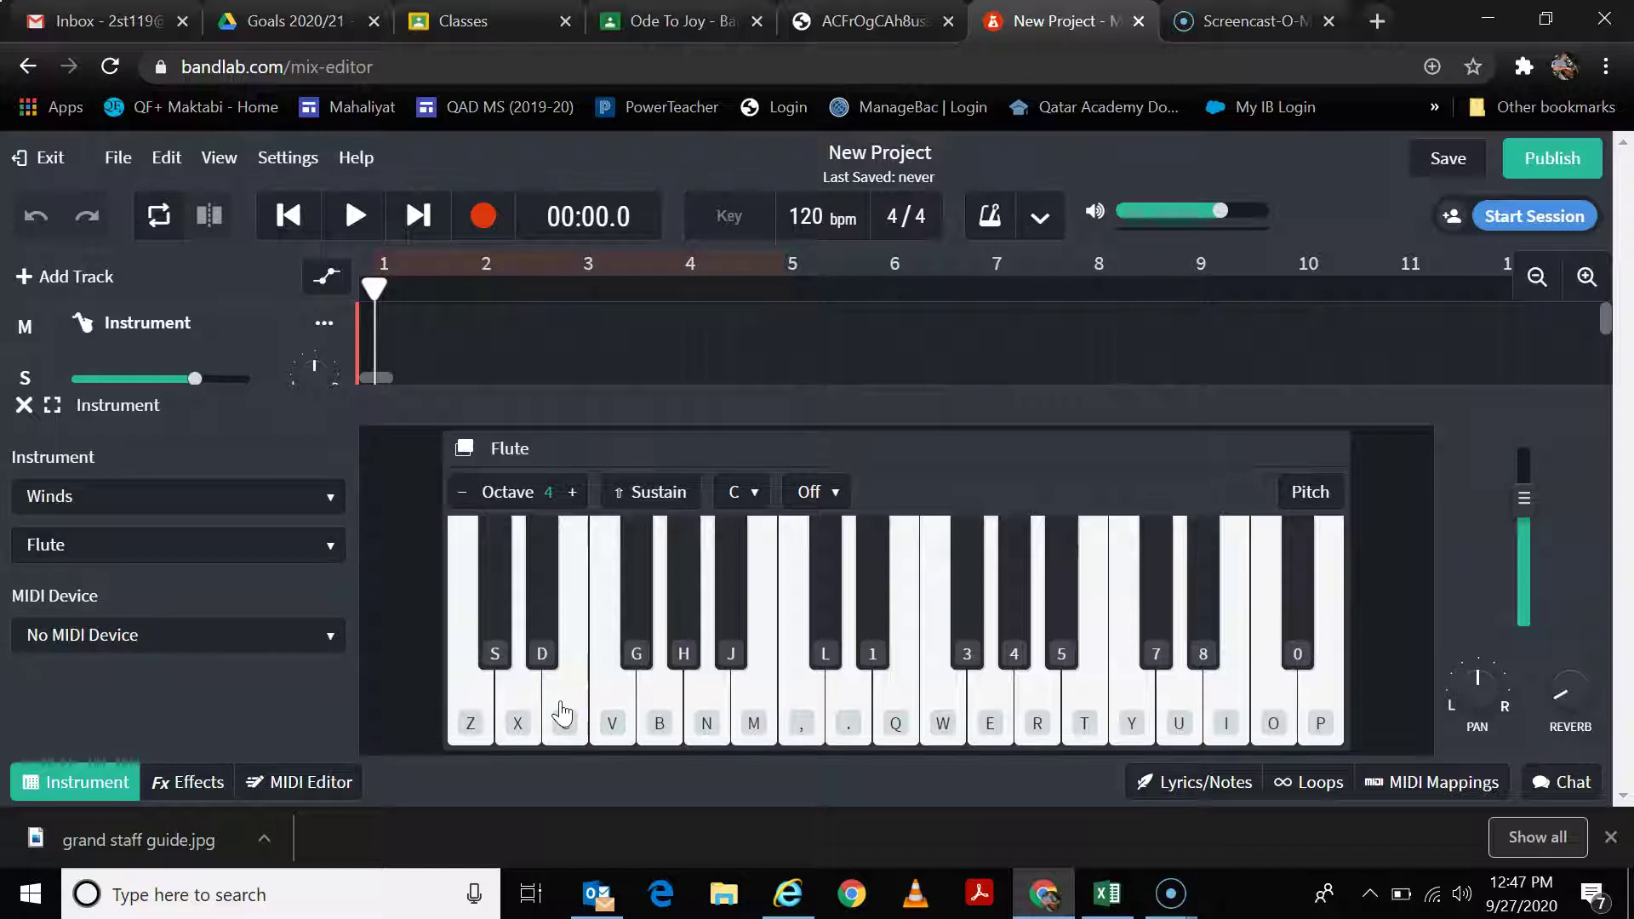
pyautogui.press('c')
pyautogui.press('v')
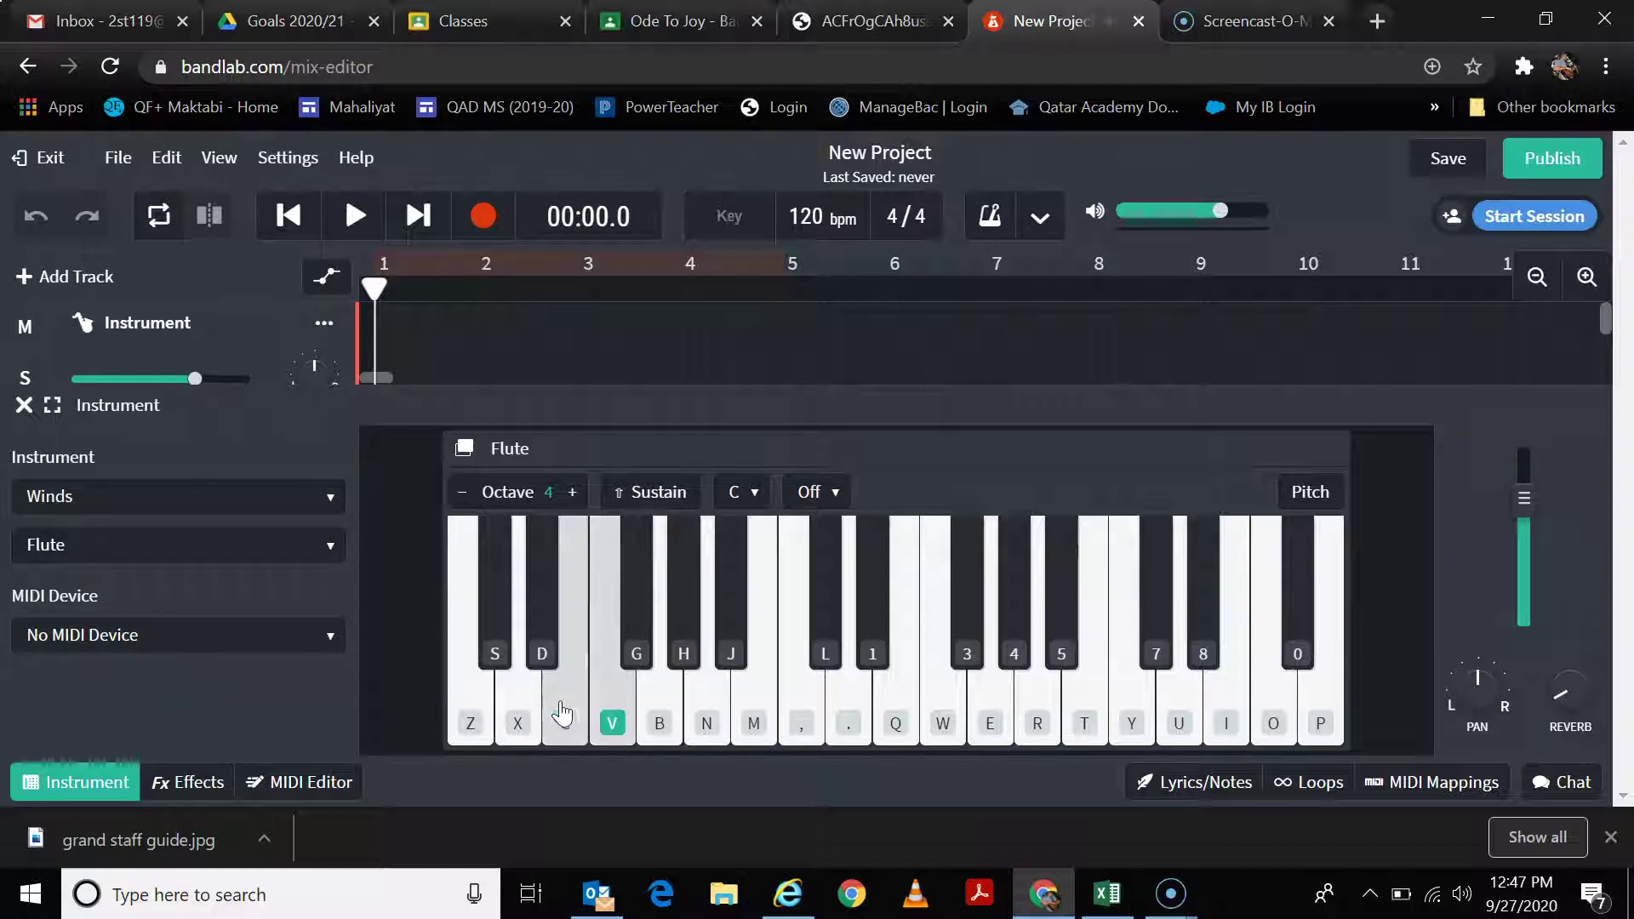
pyautogui.press('b')
pyautogui.click(804, 719)
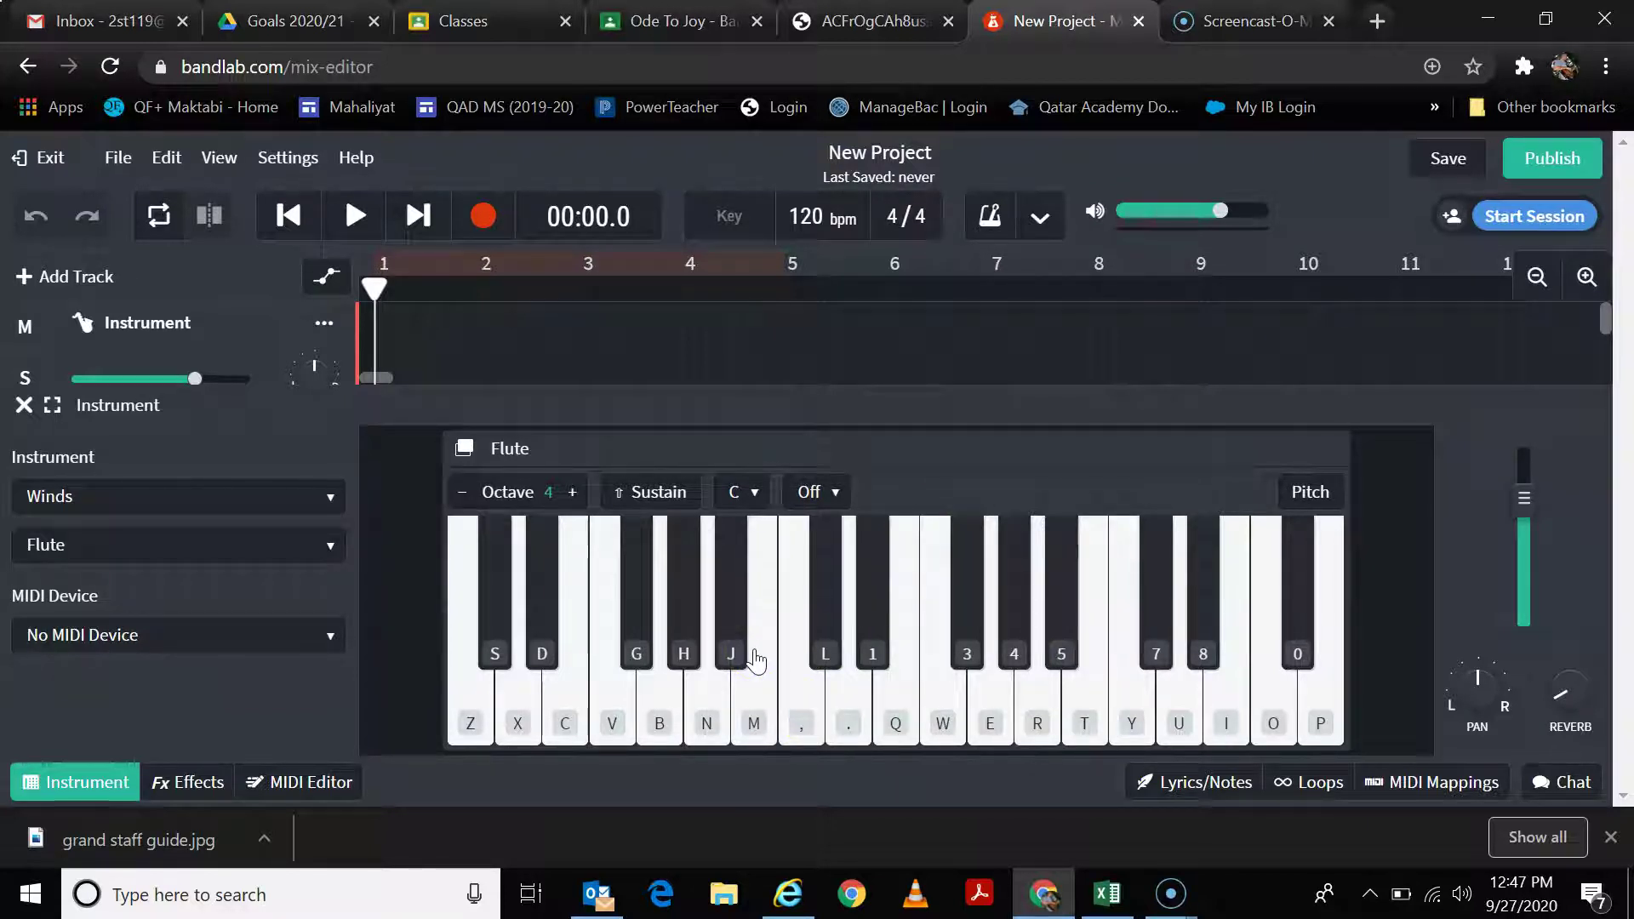
# Step: Turn on the project's metronome
pyautogui.click(989, 216)
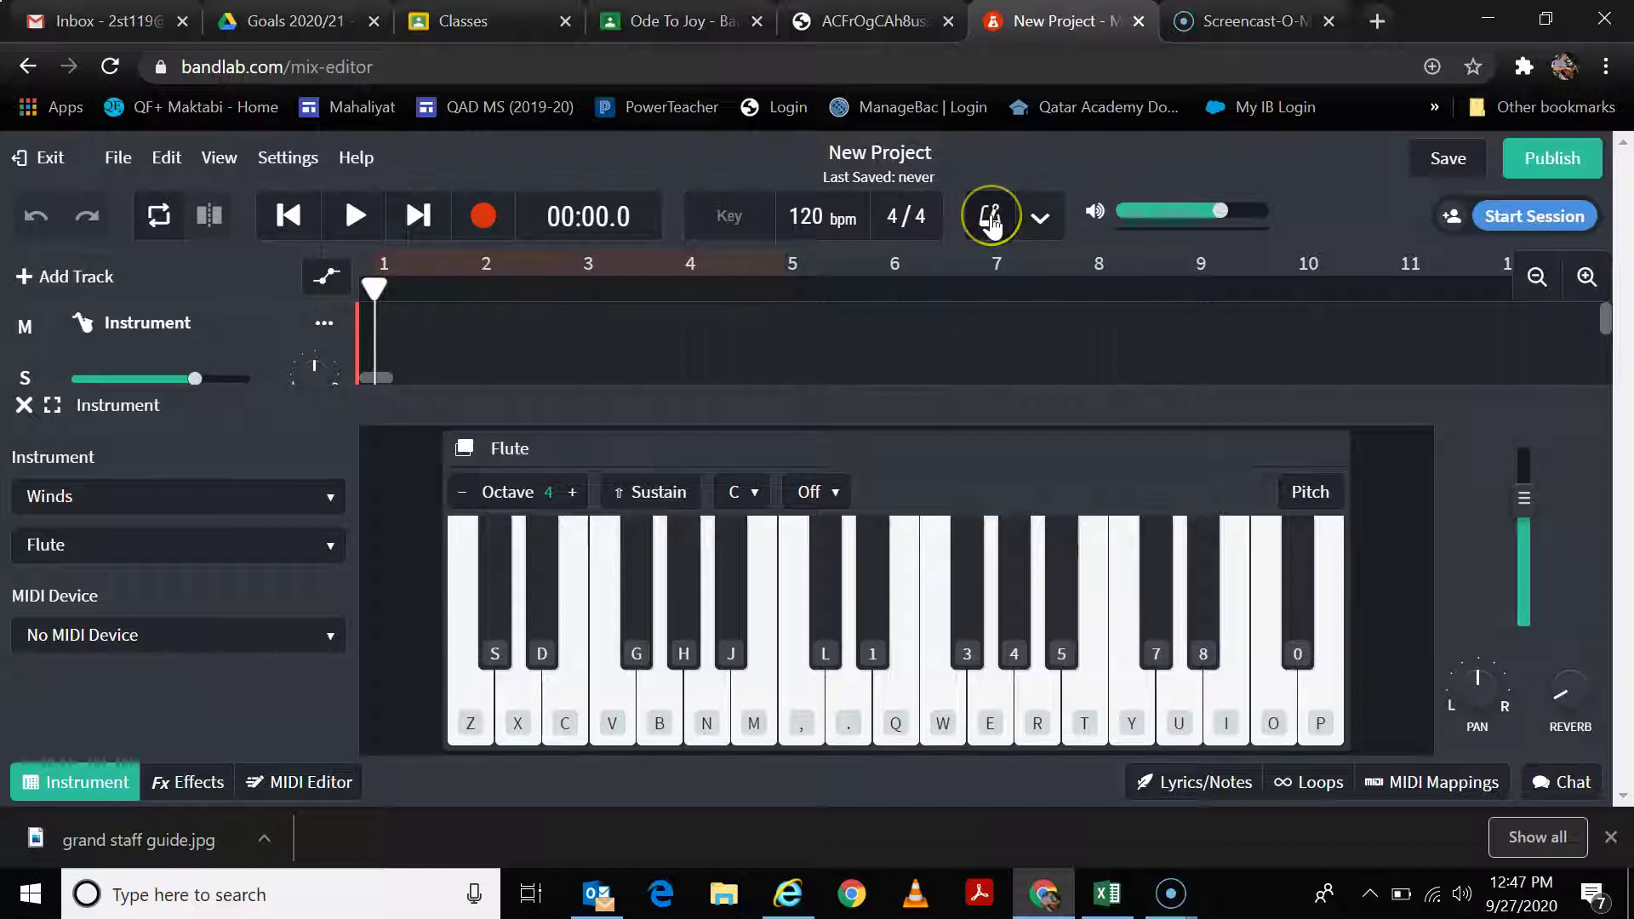
pyautogui.click(991, 220)
pyautogui.click(992, 223)
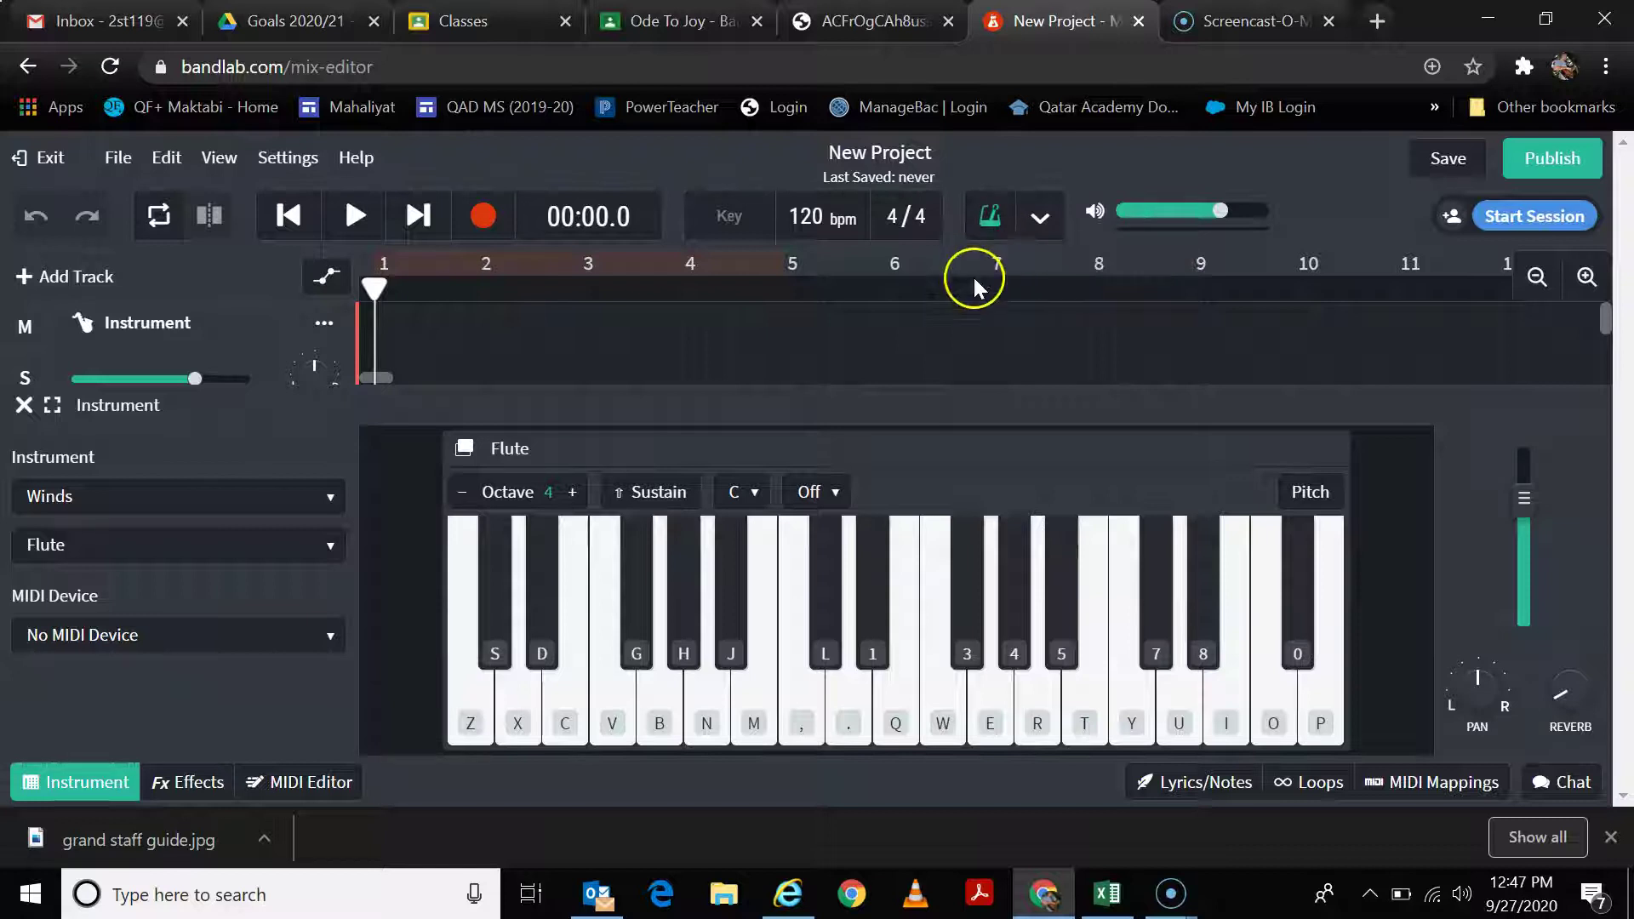
pyautogui.click(993, 220)
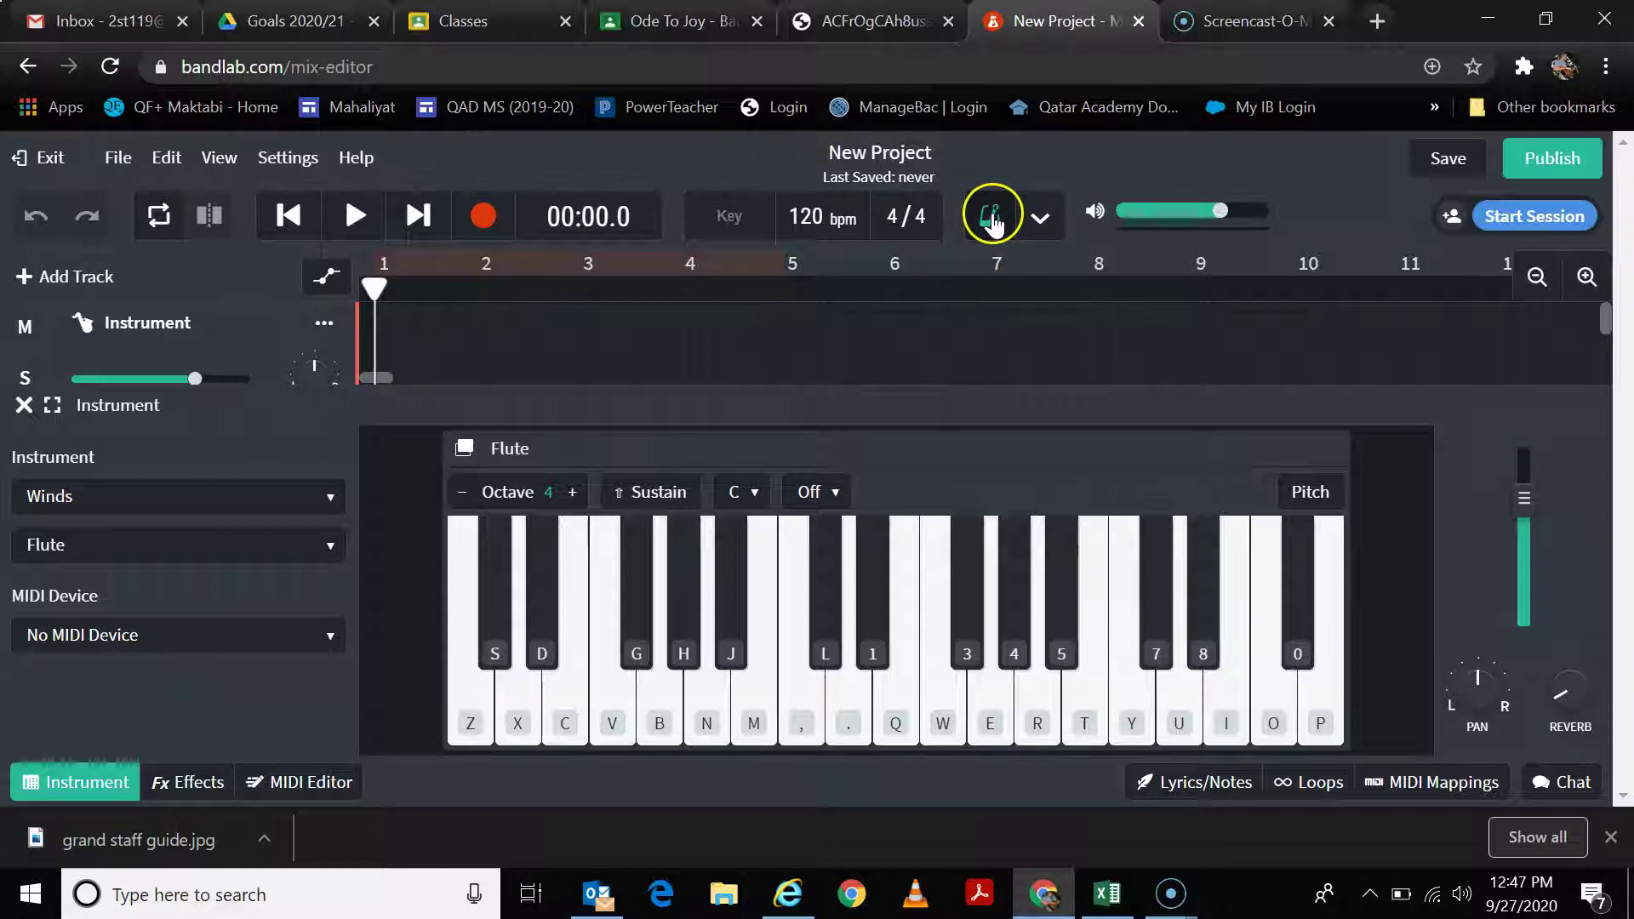
pyautogui.click(990, 223)
pyautogui.click(1071, 276)
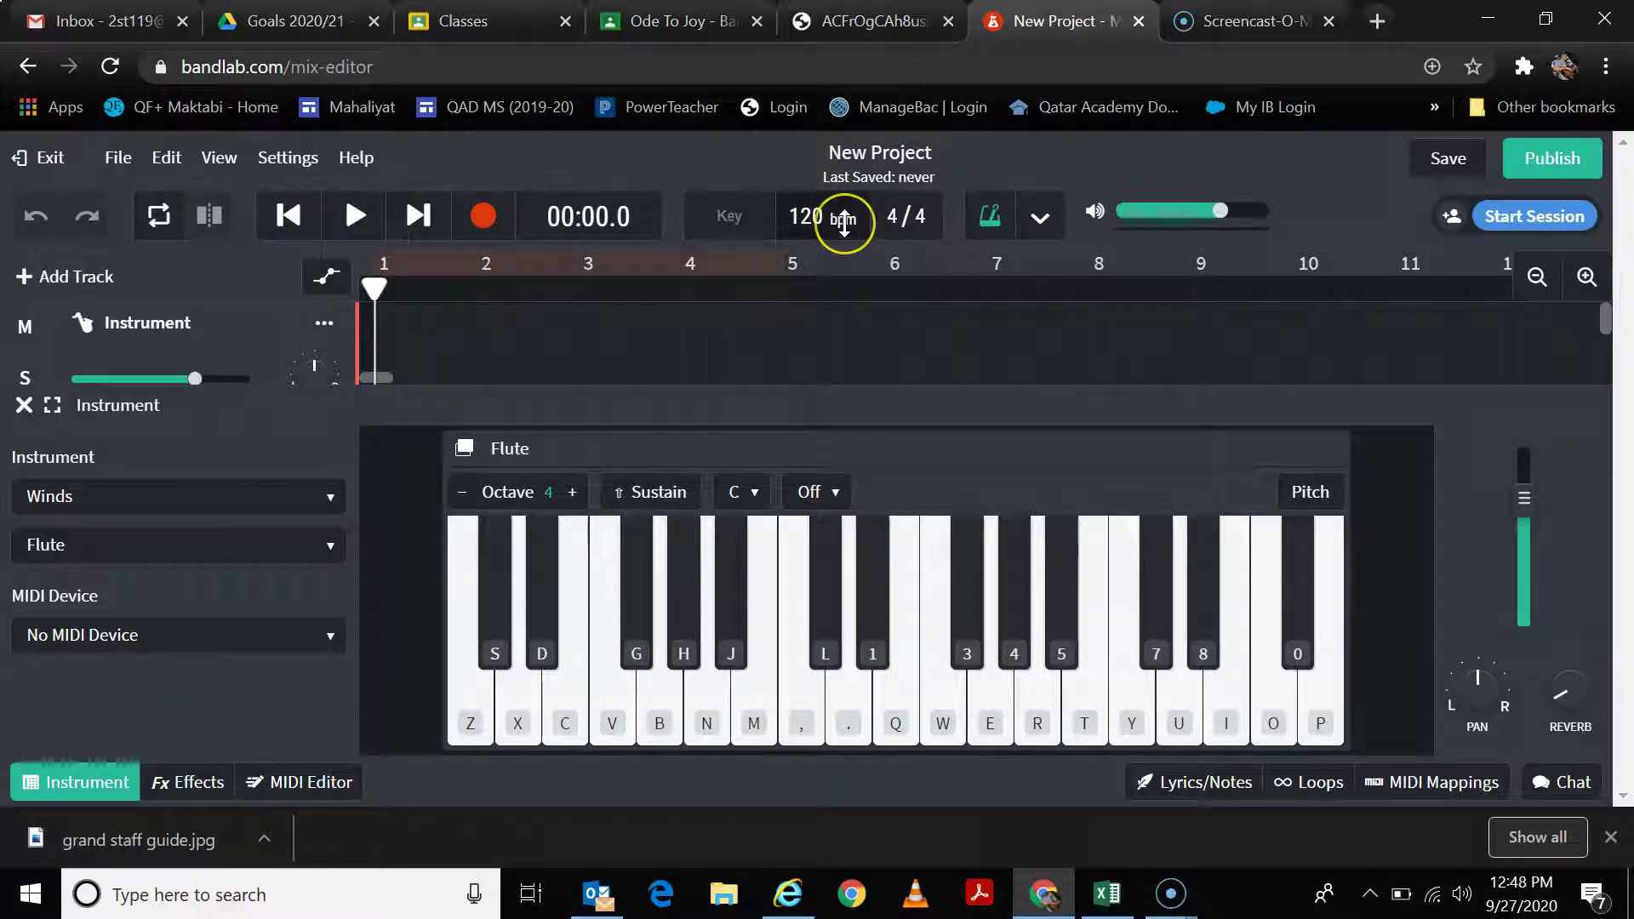
# Step: Set the project tempo to 100 bpm and listen to the metronome at that speed
pyautogui.moveTo(843, 219); pyautogui.dragTo(875, 310)
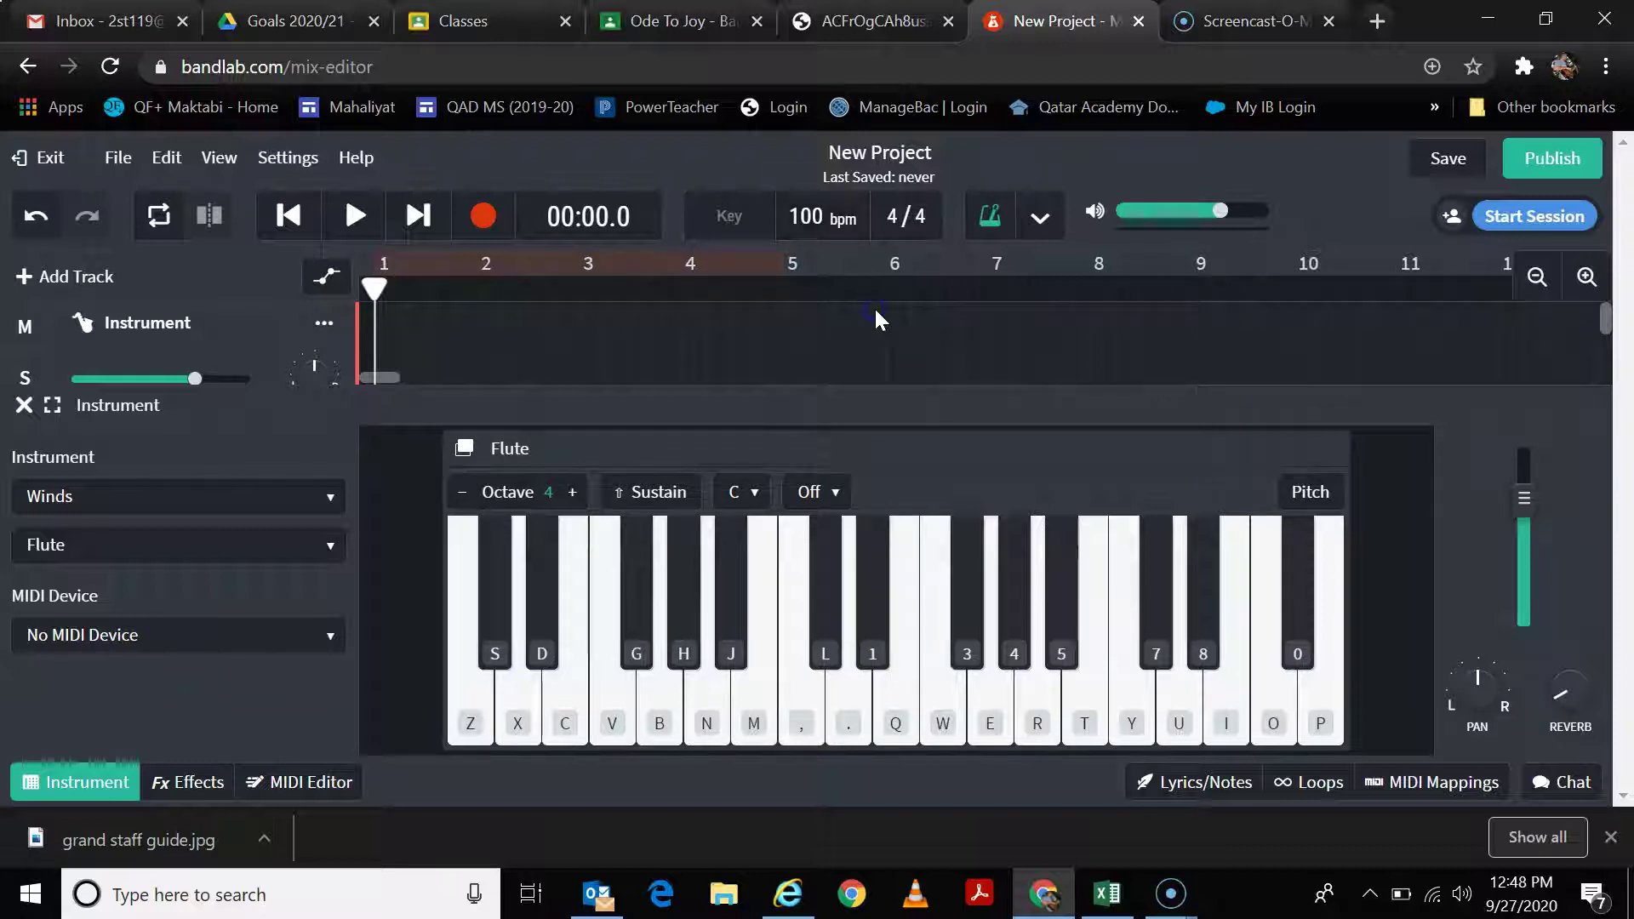
pyautogui.click(362, 220)
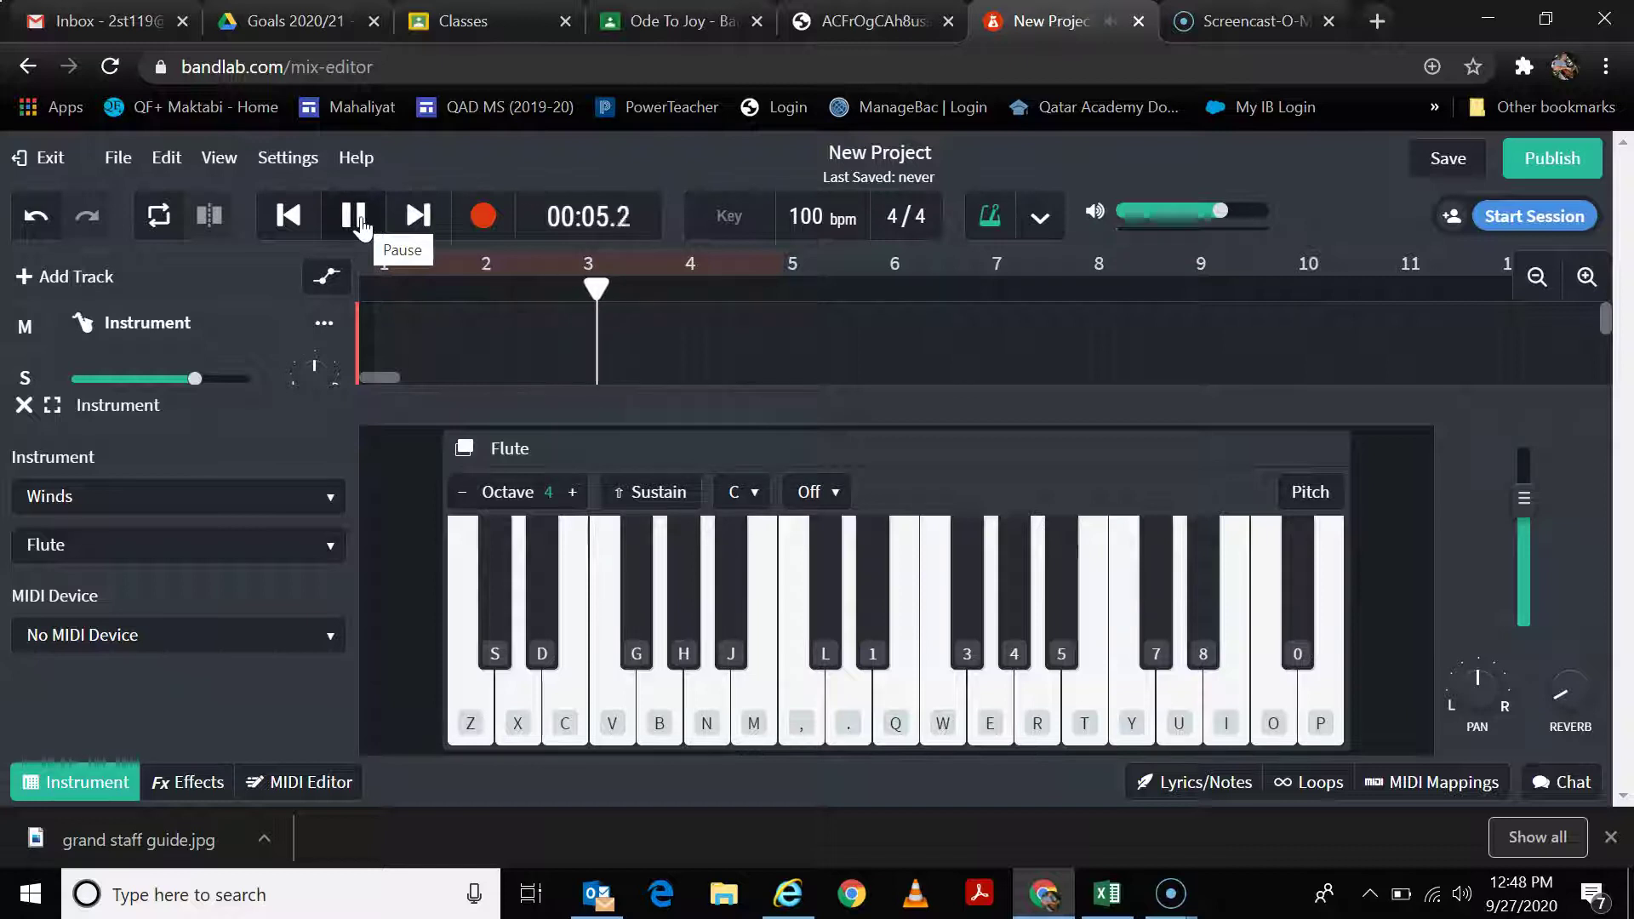
pyautogui.click(349, 223)
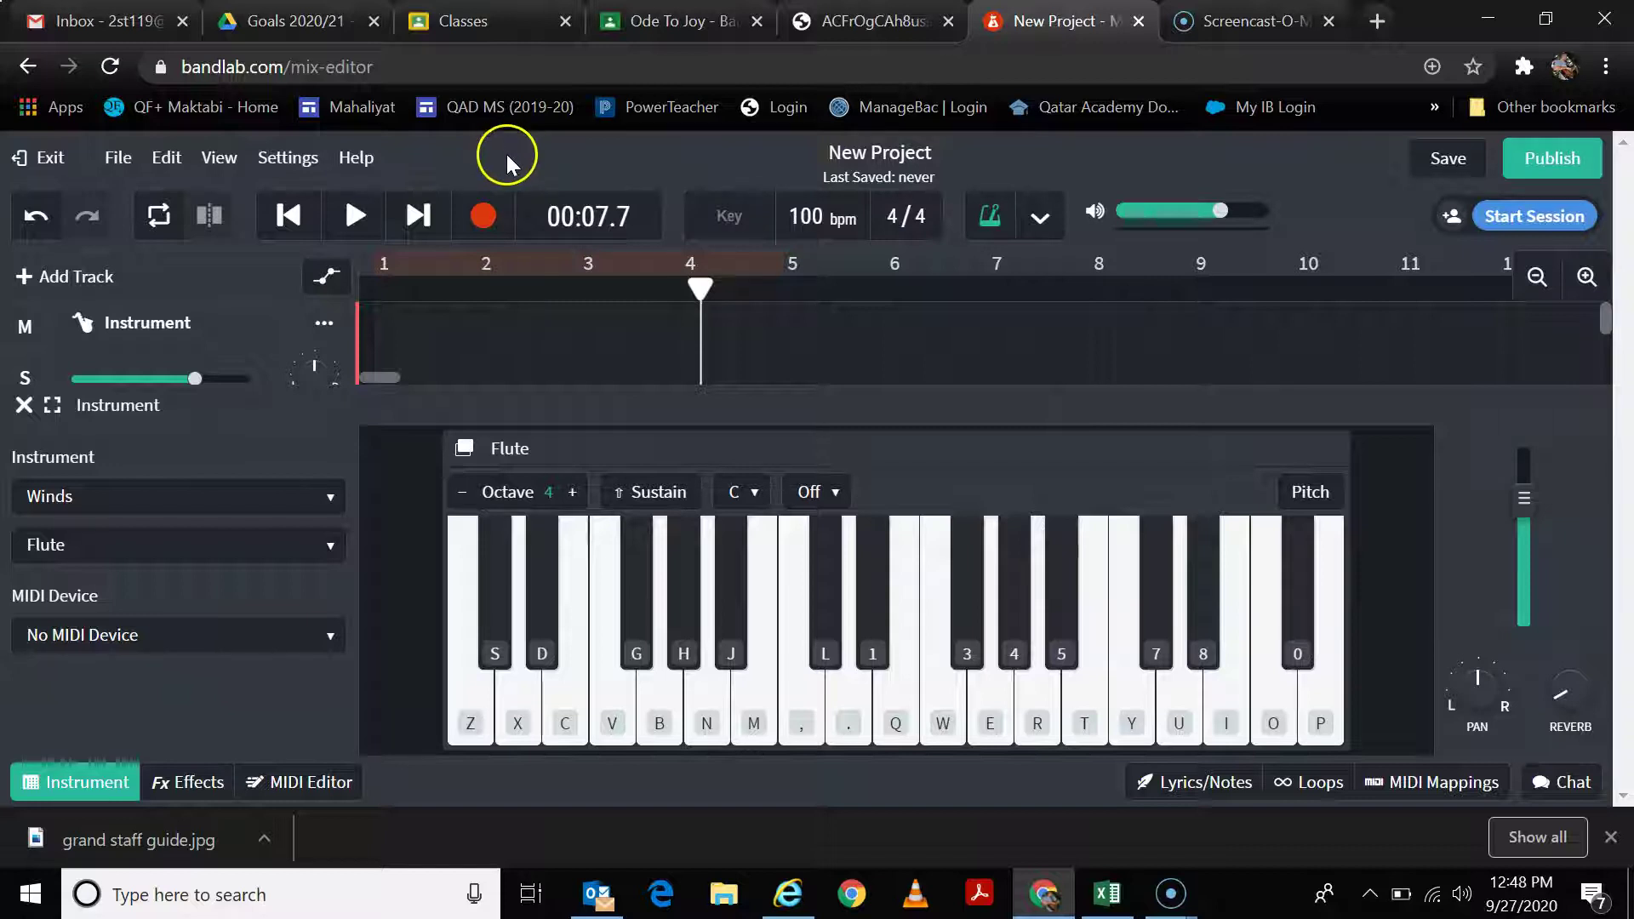
pyautogui.click(362, 217)
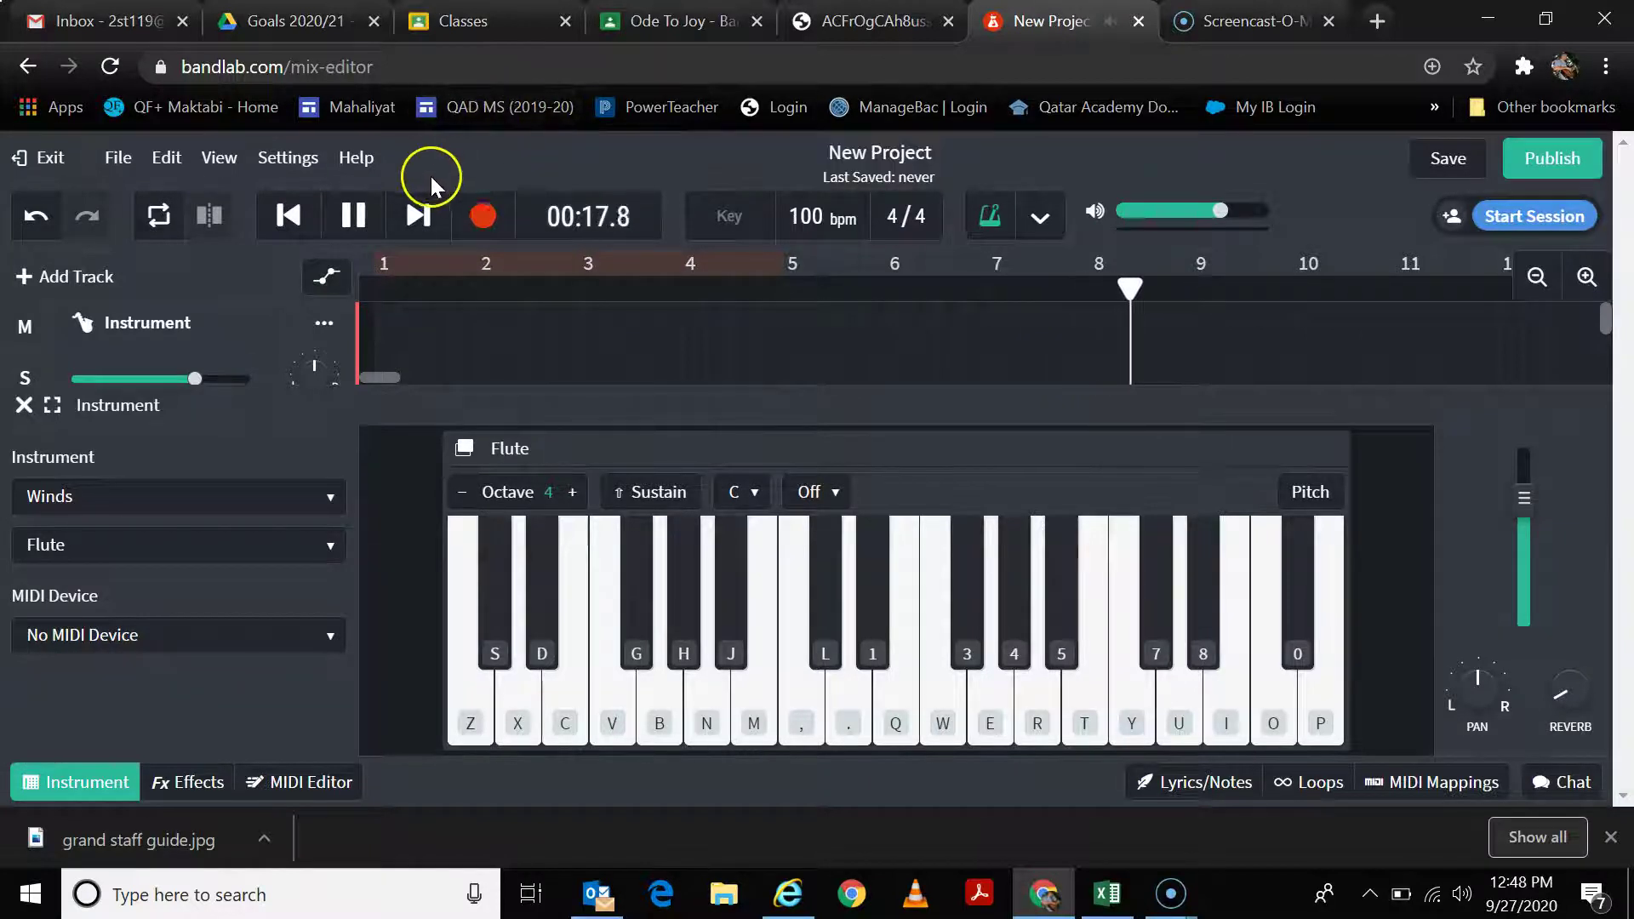
pyautogui.click(352, 219)
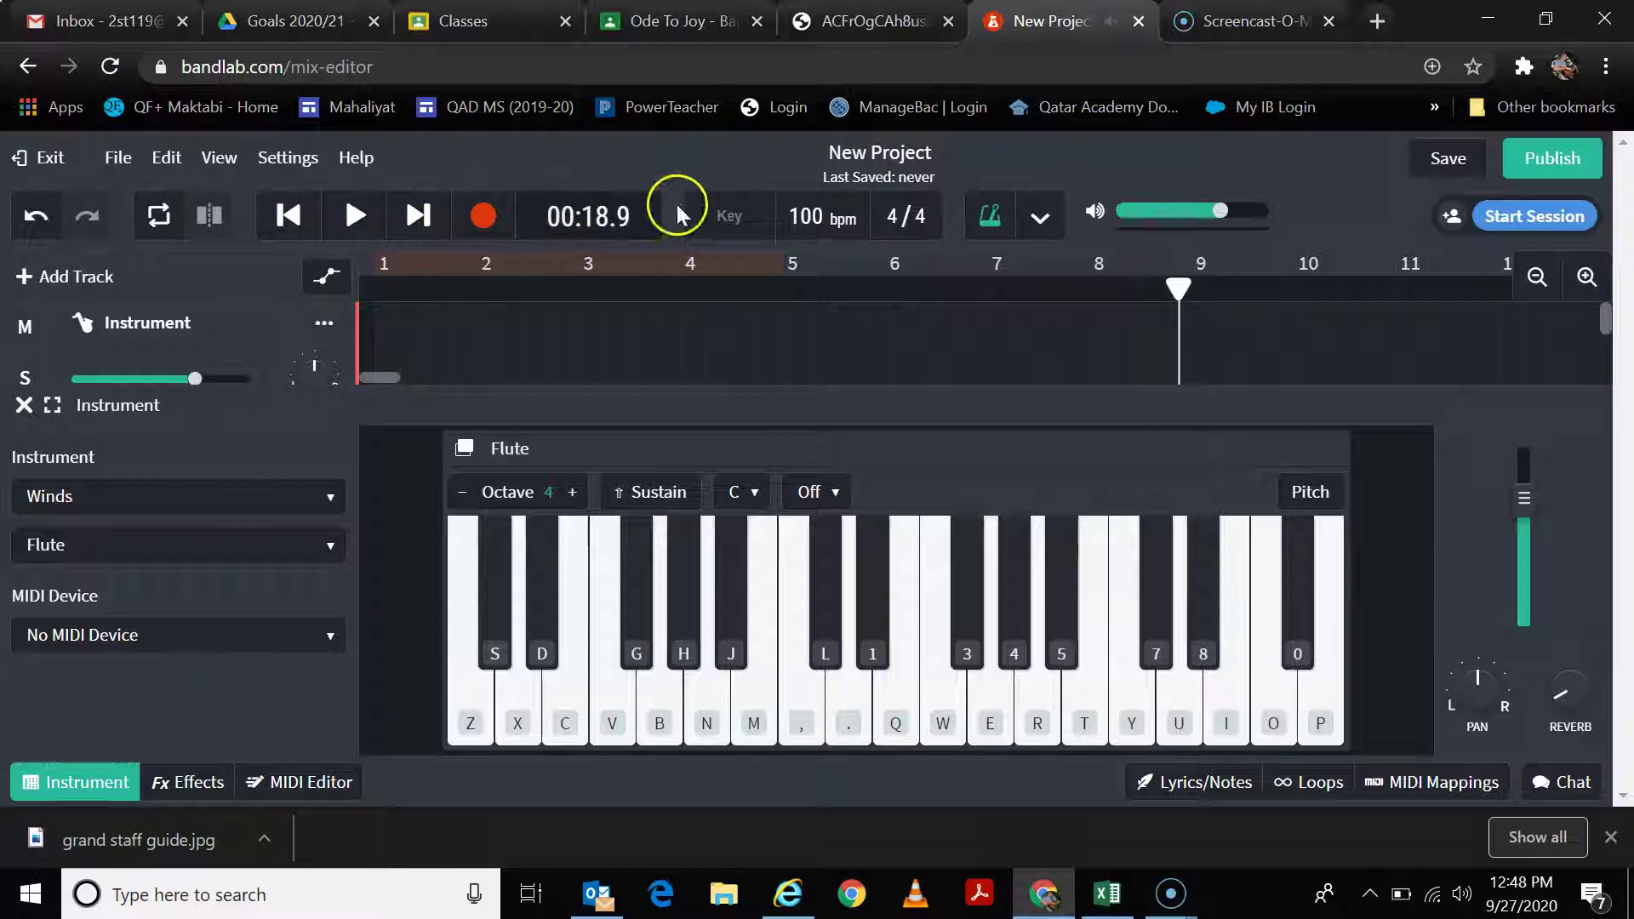
# Step: Raise the project tempo to 151 bpm and play the metronome briefly
pyautogui.moveTo(816, 216); pyautogui.dragTo(734, 91)
pyautogui.click(354, 218)
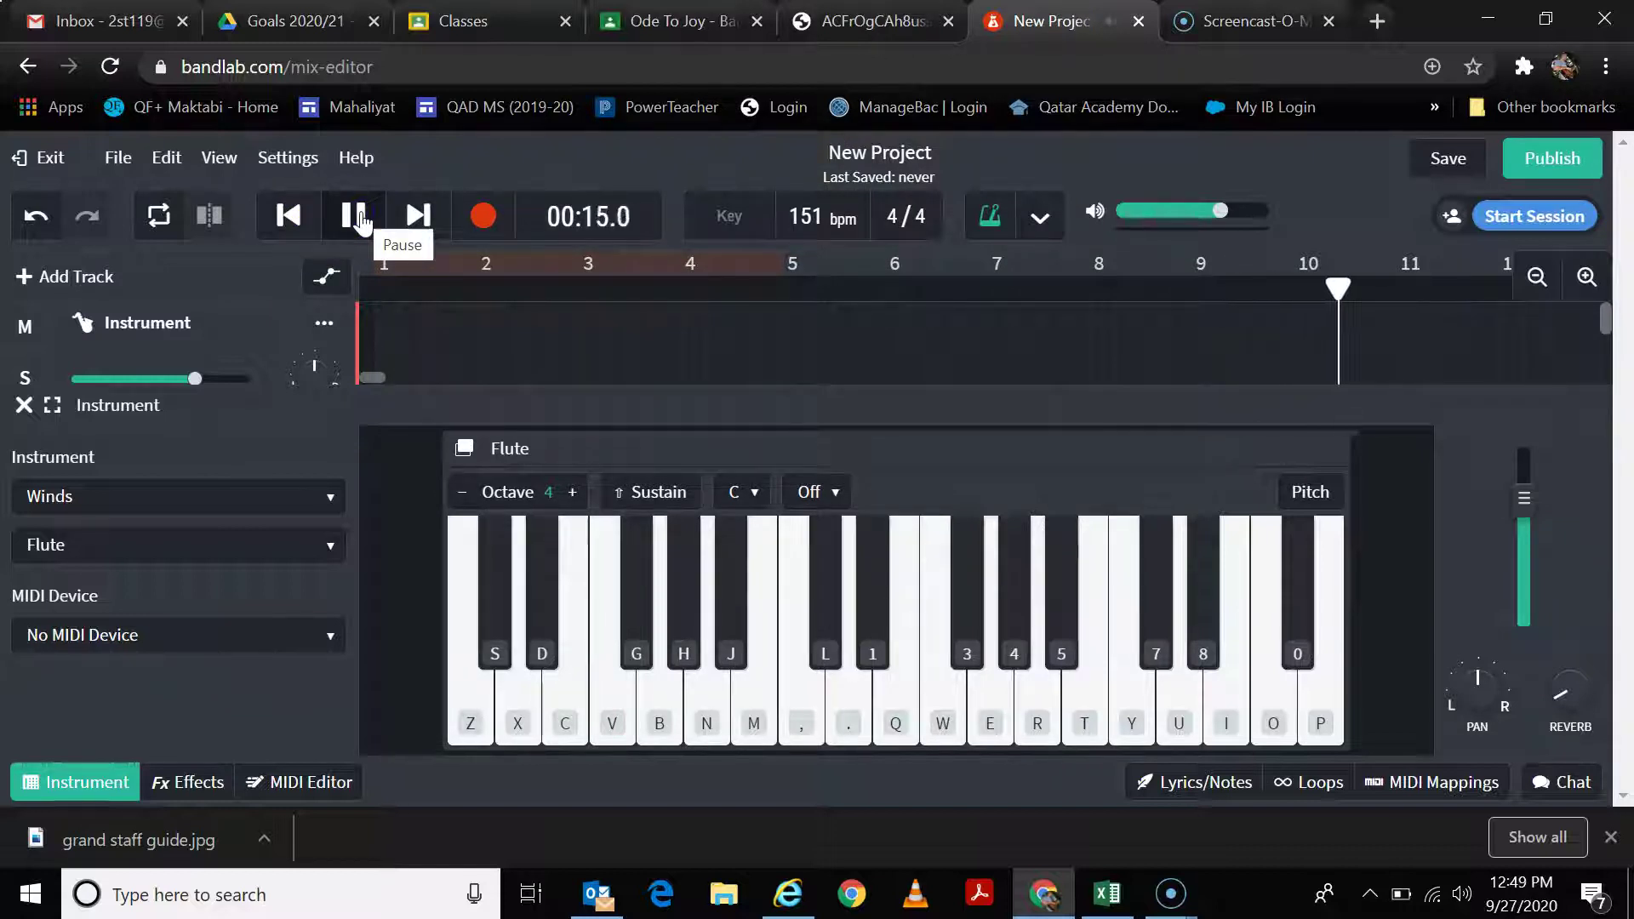
pyautogui.click(356, 217)
# Step: Lower the project tempo to 69 bpm and play the metronome briefly to hear the beat
pyautogui.moveTo(828, 220); pyautogui.dragTo(864, 580)
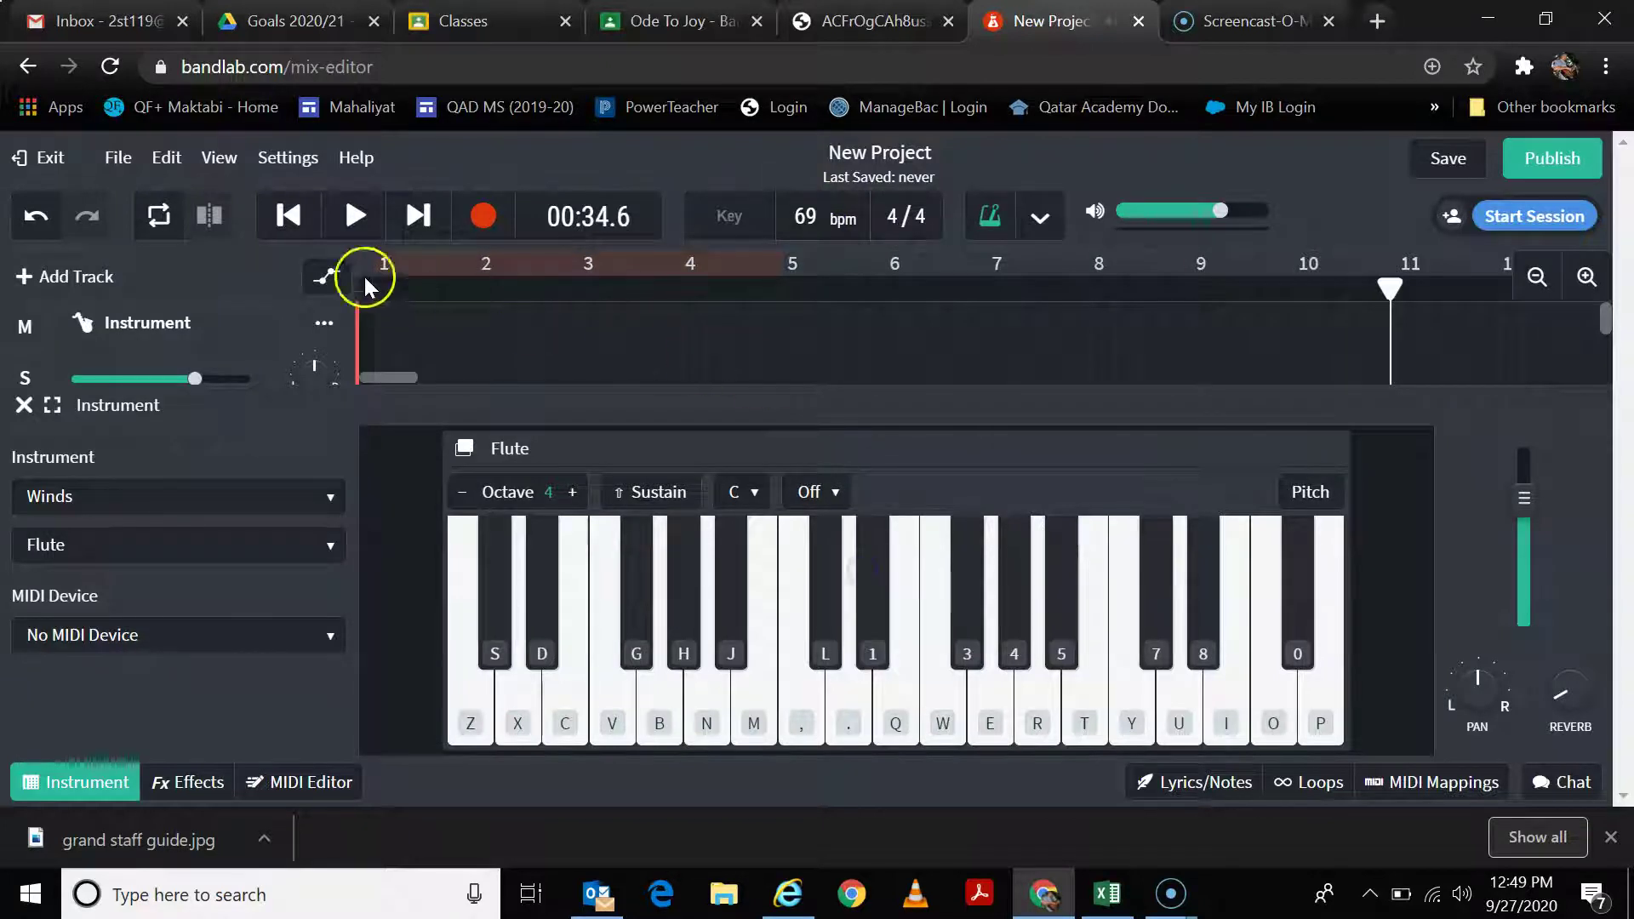
pyautogui.click(354, 214)
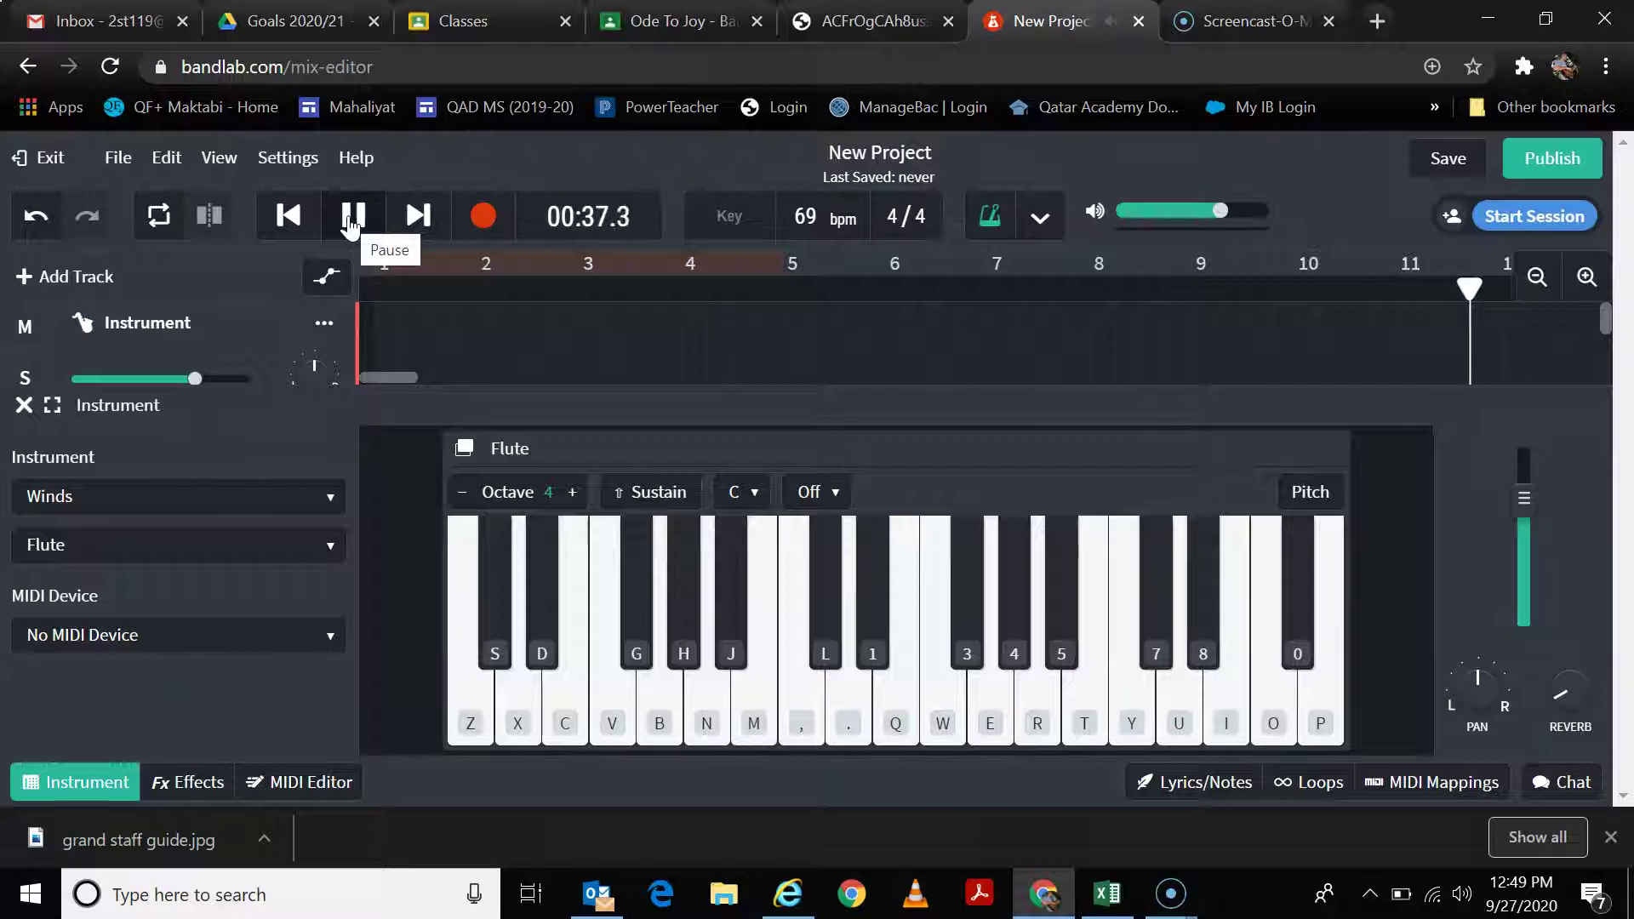
pyautogui.click(352, 217)
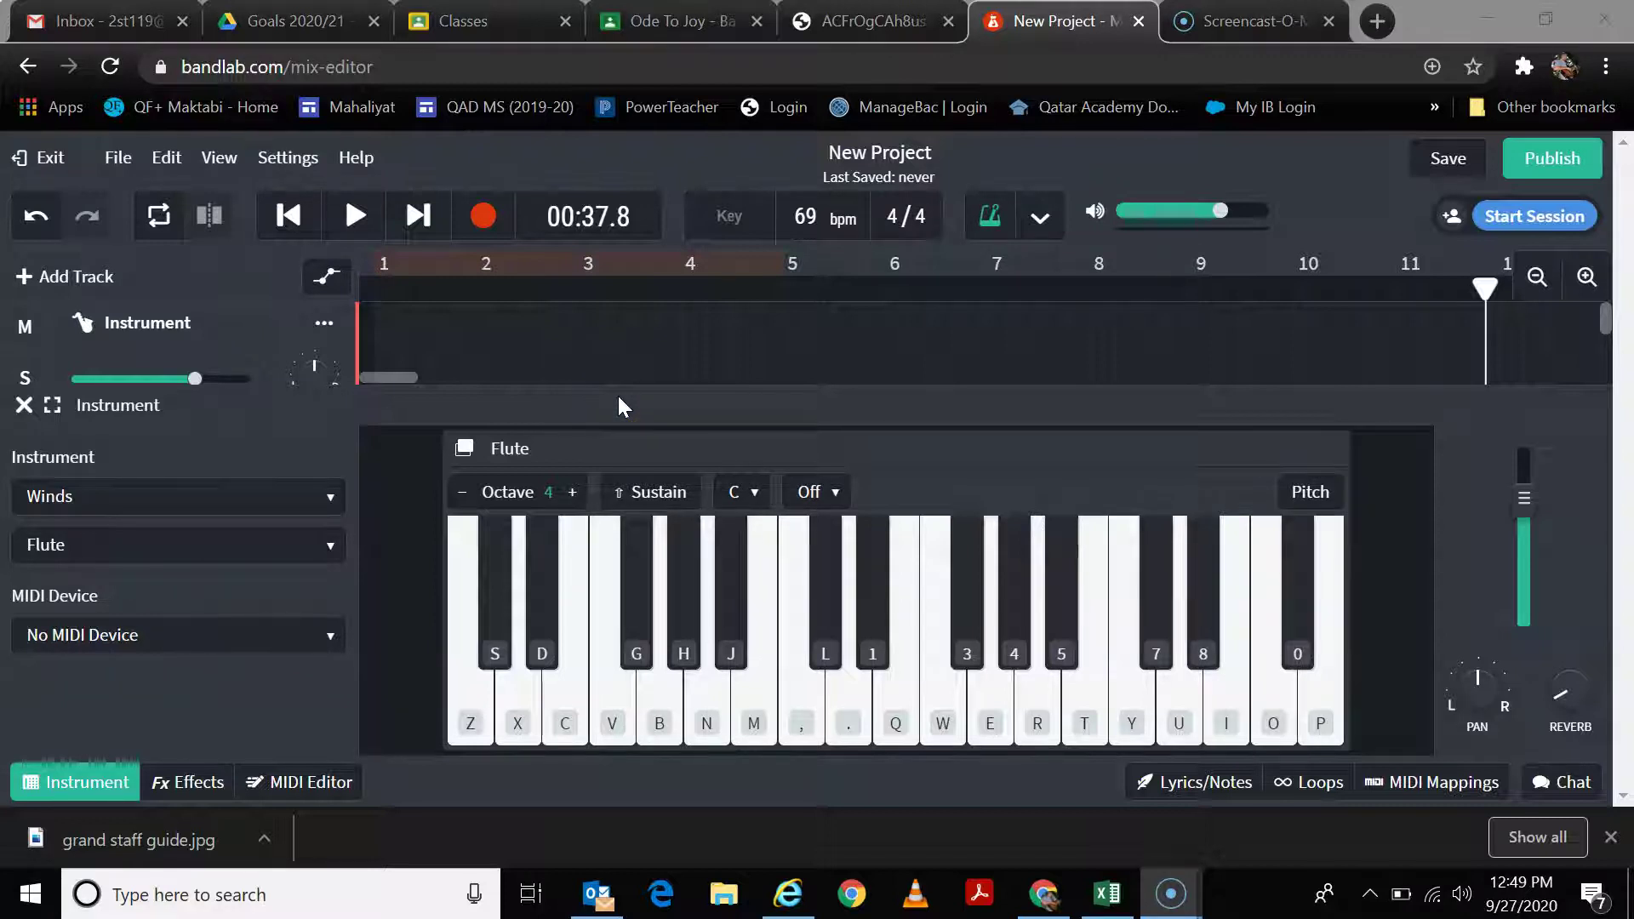
# Step: Check the rhythms and note names of the parts in the Ode to Joy score, and return to the mix editor
pyautogui.click(874, 21)
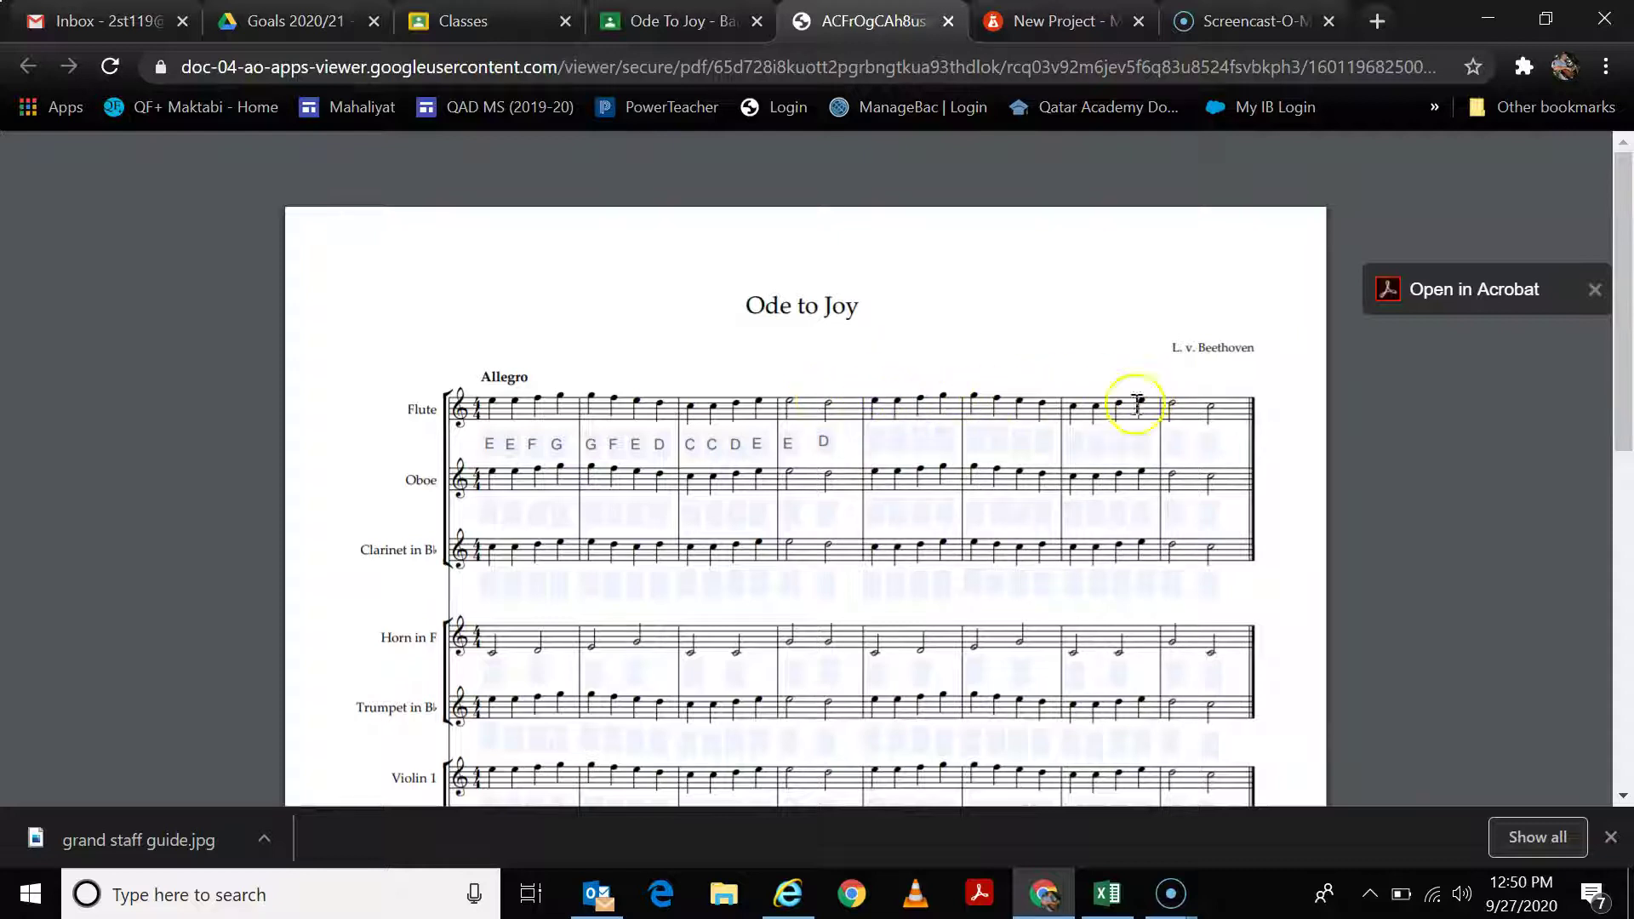
pyautogui.scroll(-3, 1087, 474)
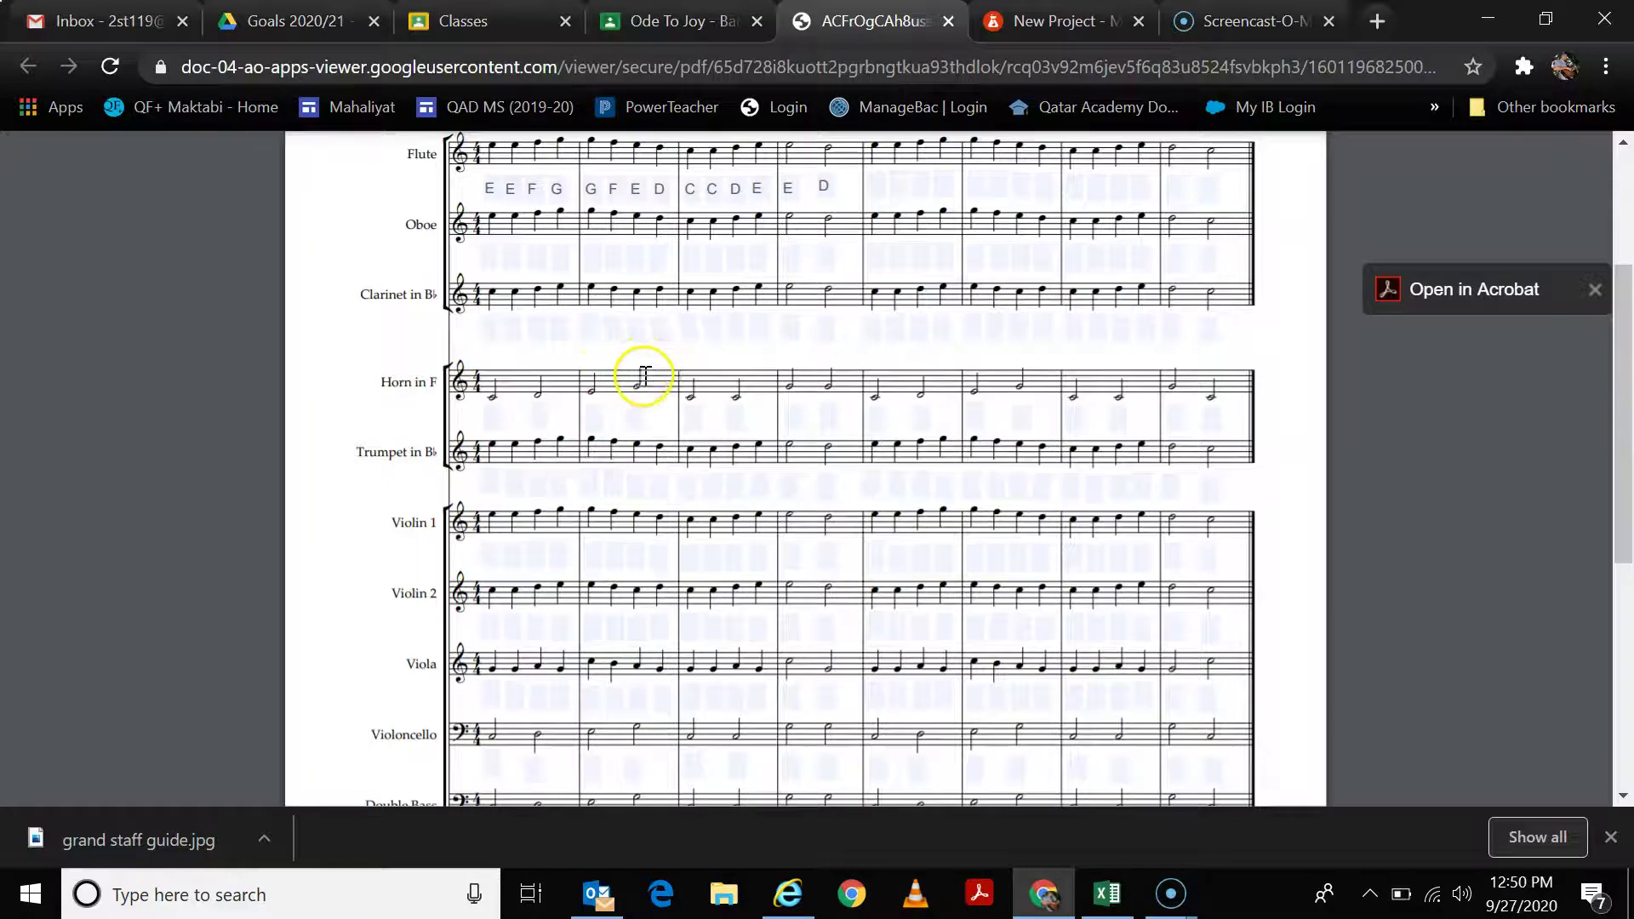
pyautogui.scroll(3, 685, 445)
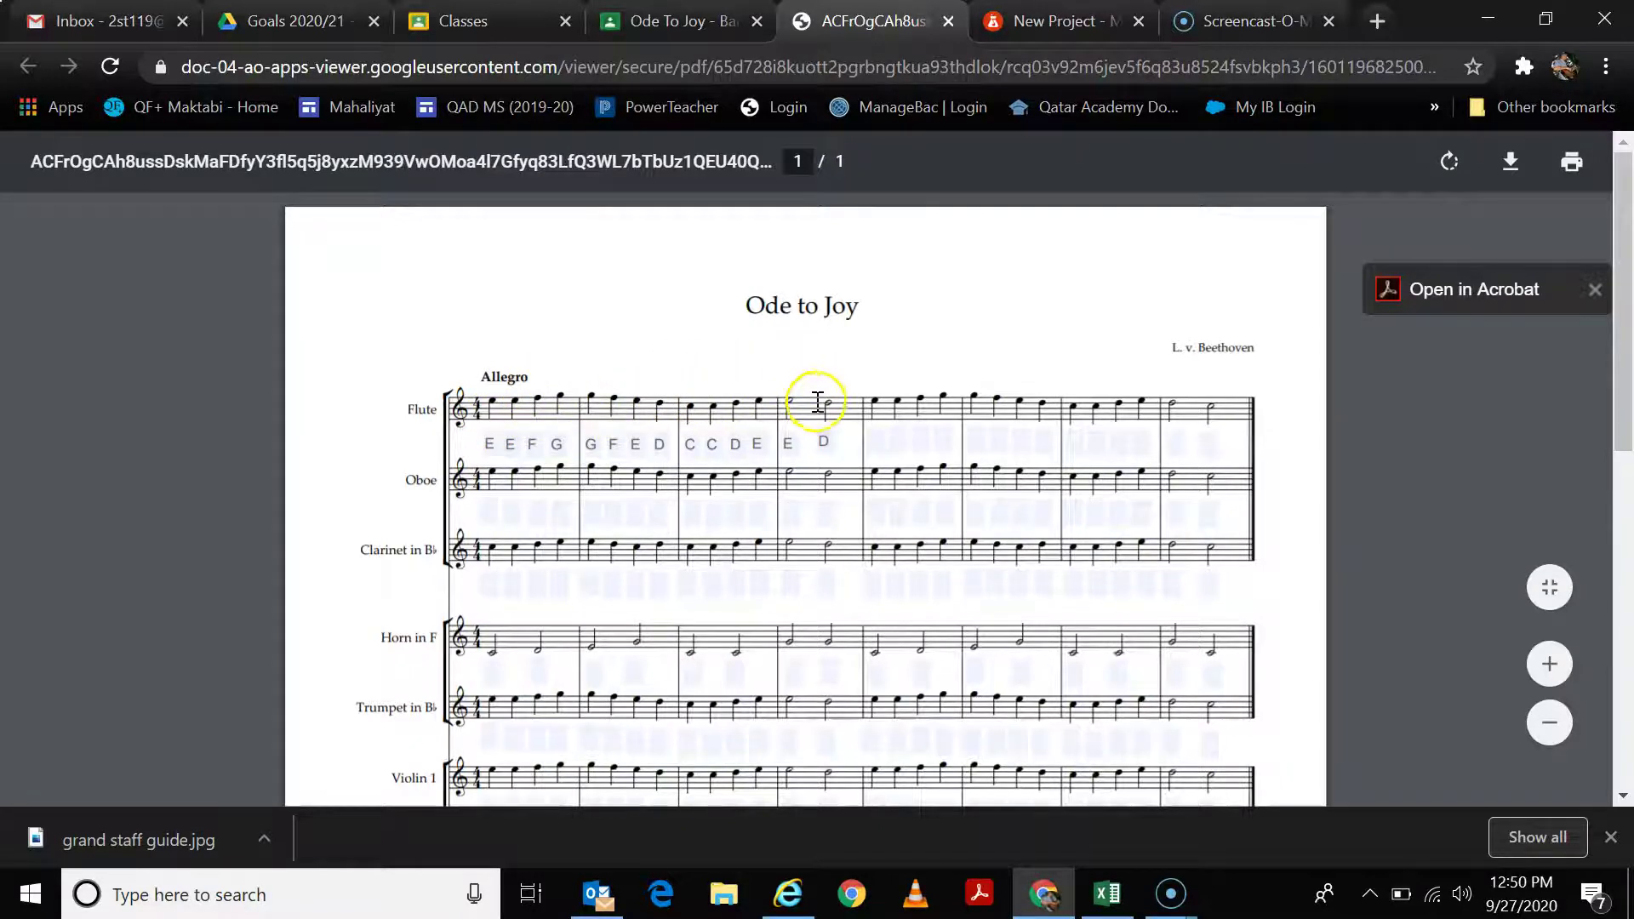
pyautogui.click(1023, 18)
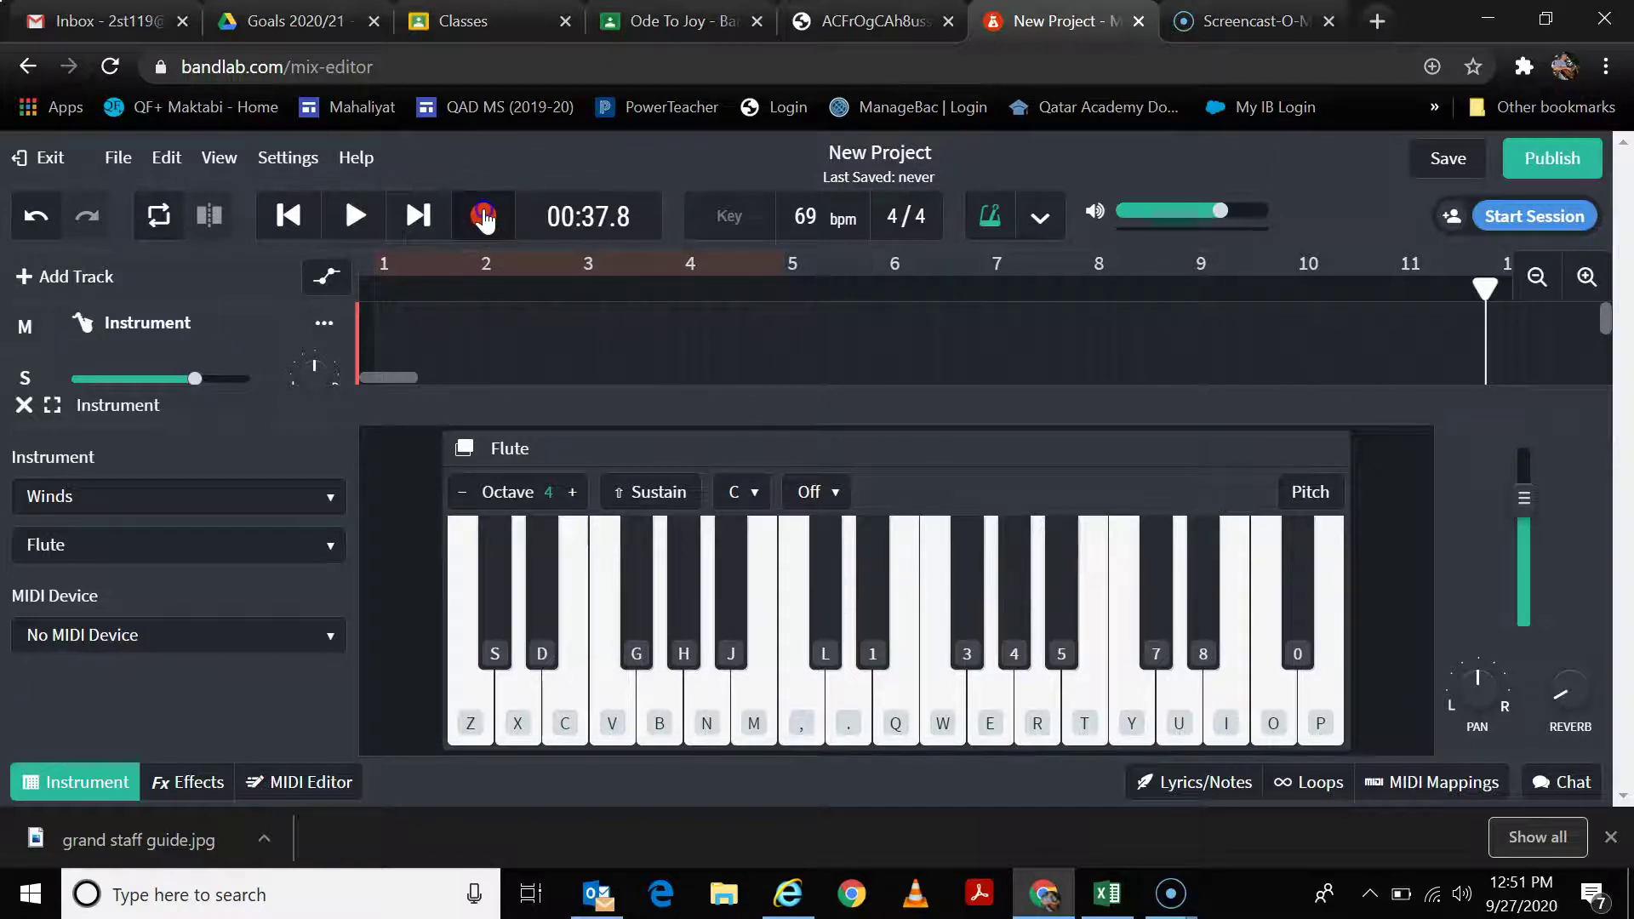
# Step: Try recording the flute's opening Ode to Joy phrase from the playhead position near bar 12, and stop the recording
pyautogui.click(483, 218)
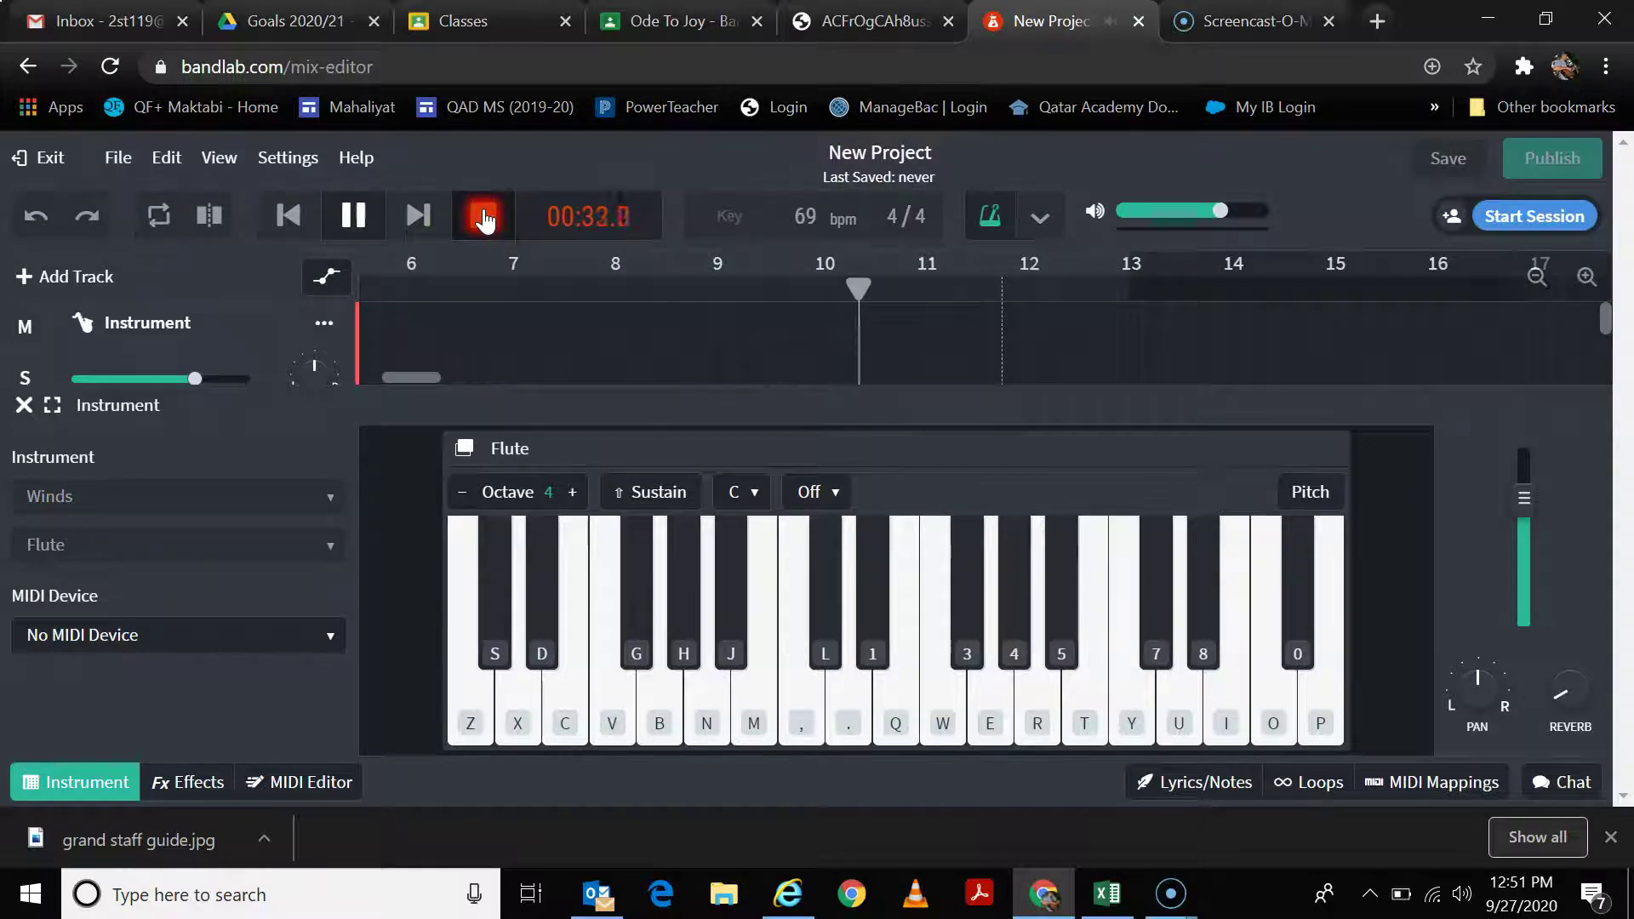
pyautogui.press('c')
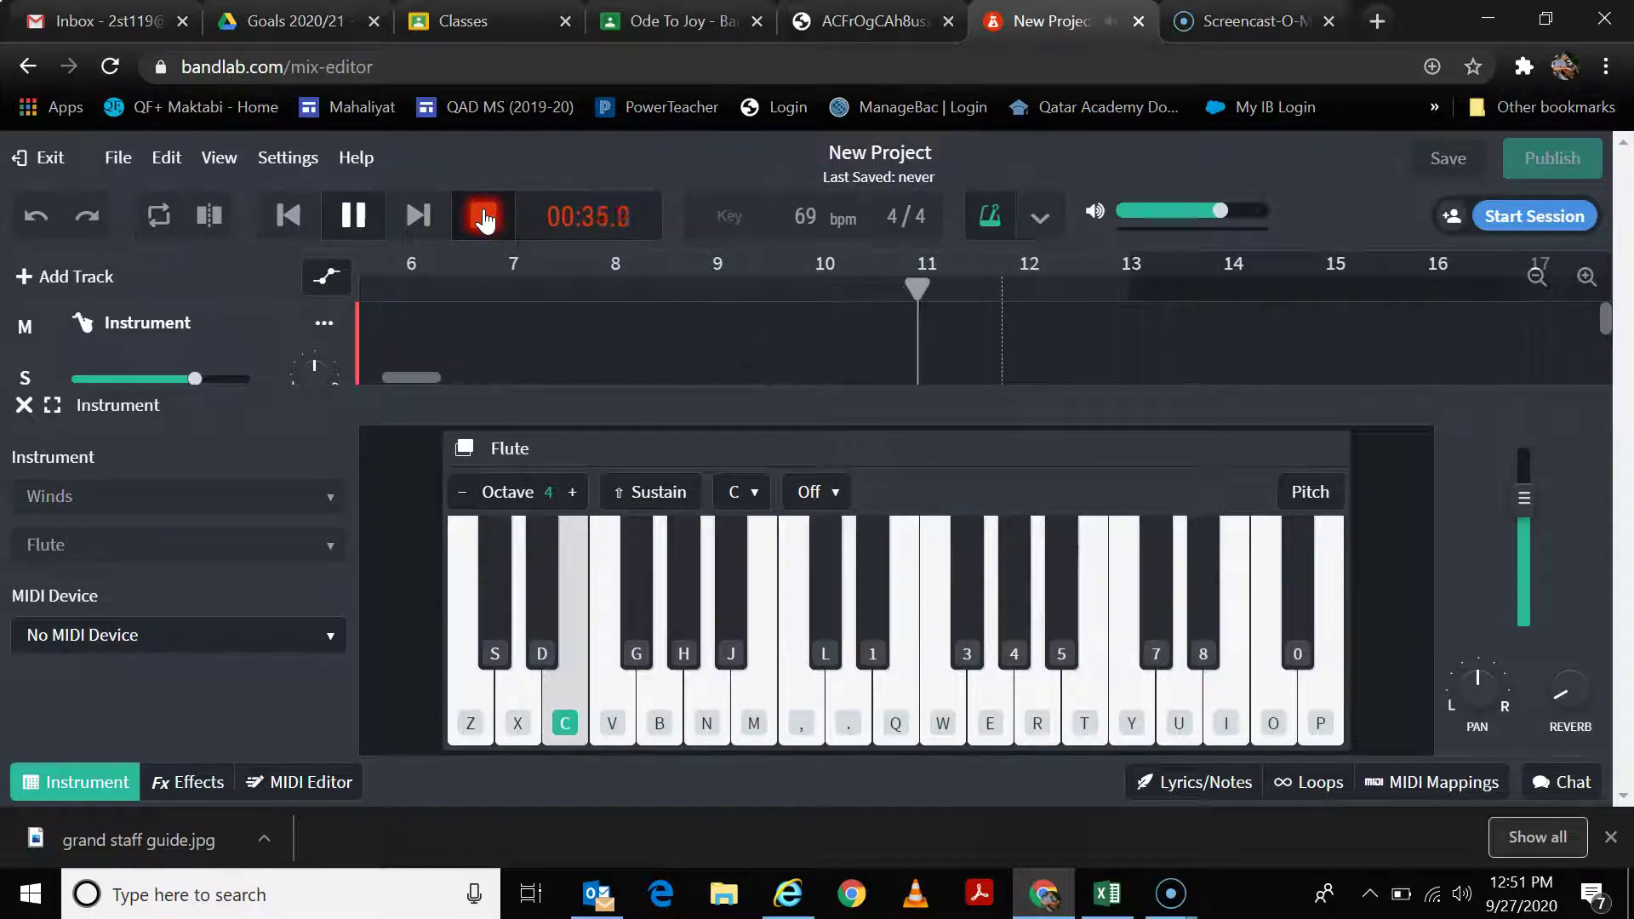
pyautogui.press('v')
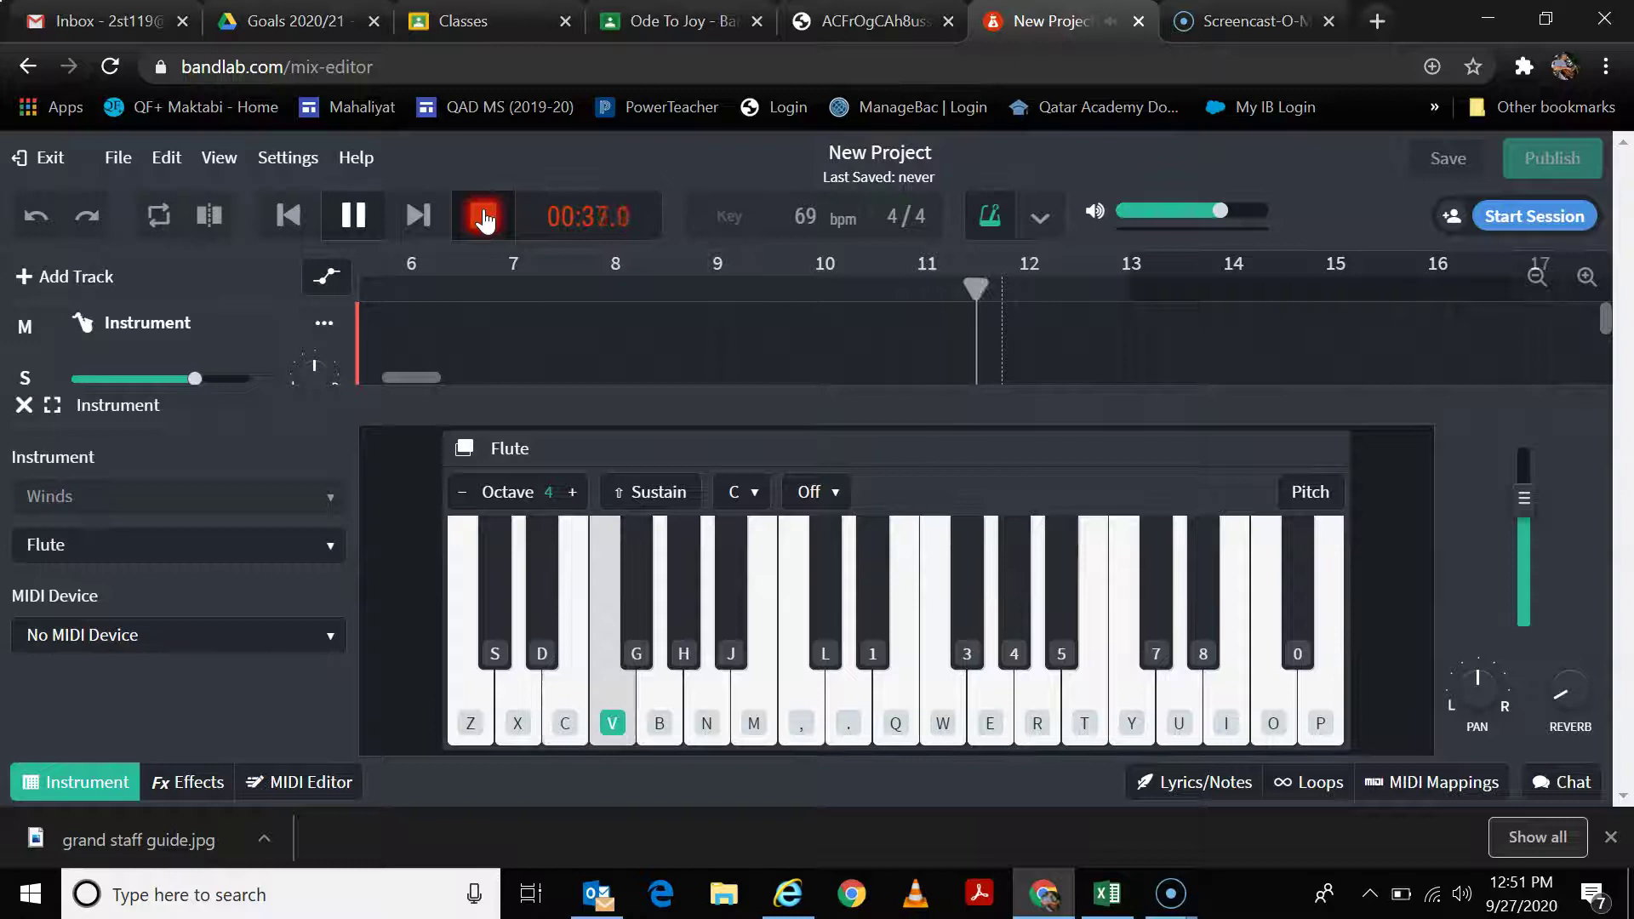
pyautogui.press('b')
pyautogui.press('b')
pyautogui.press('v')
pyautogui.press('c')
pyautogui.press('x')
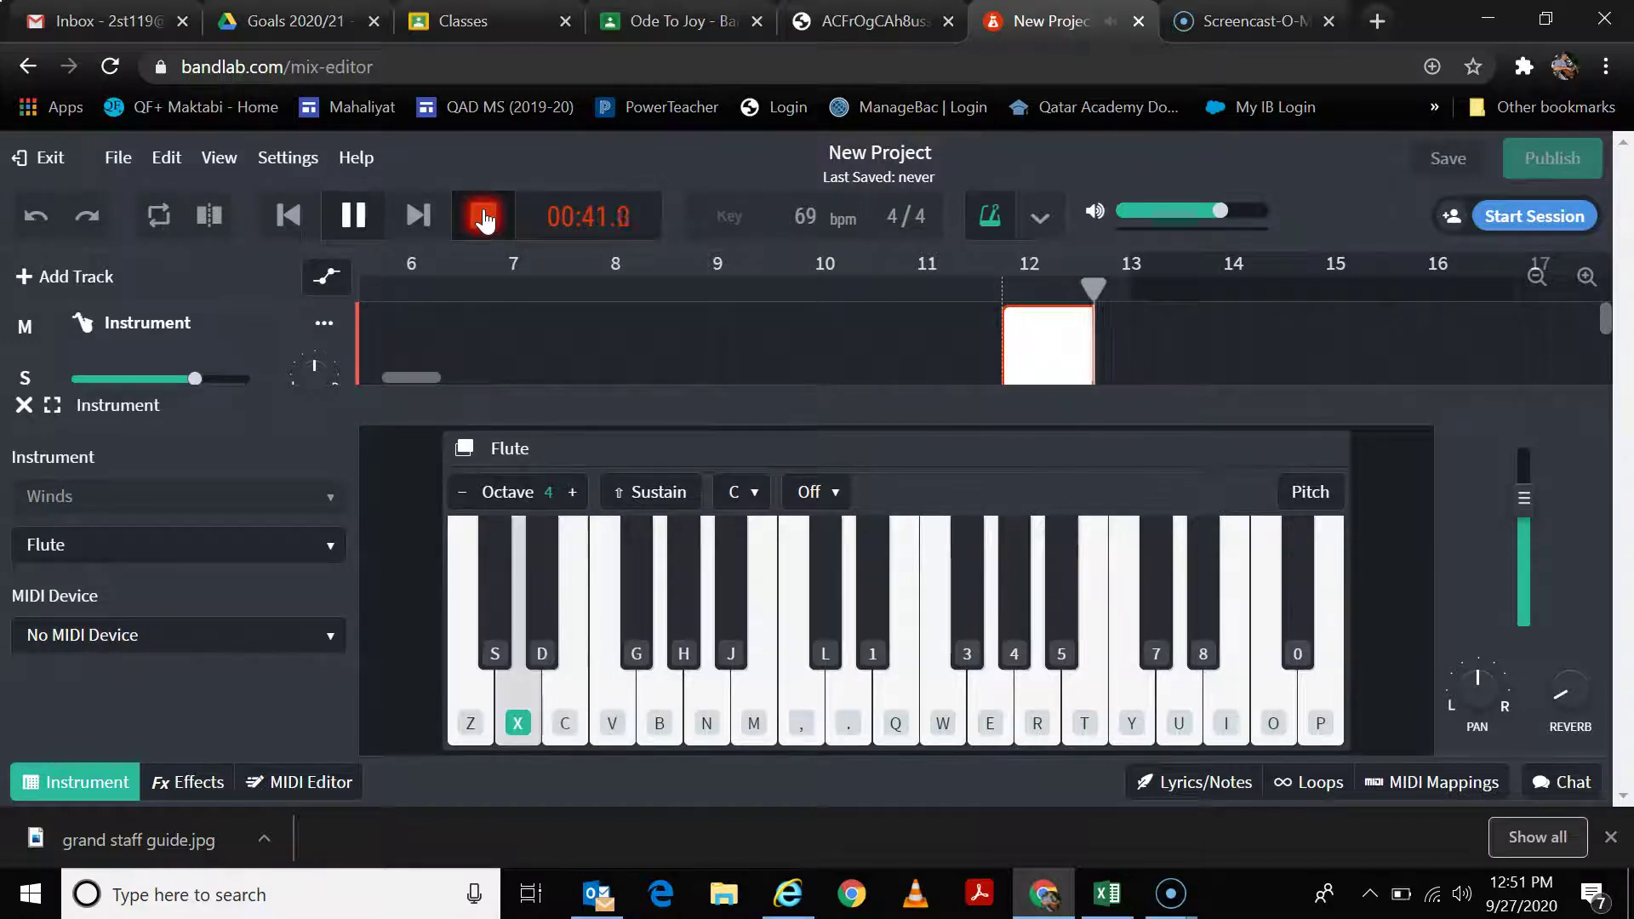
pyautogui.press('z')
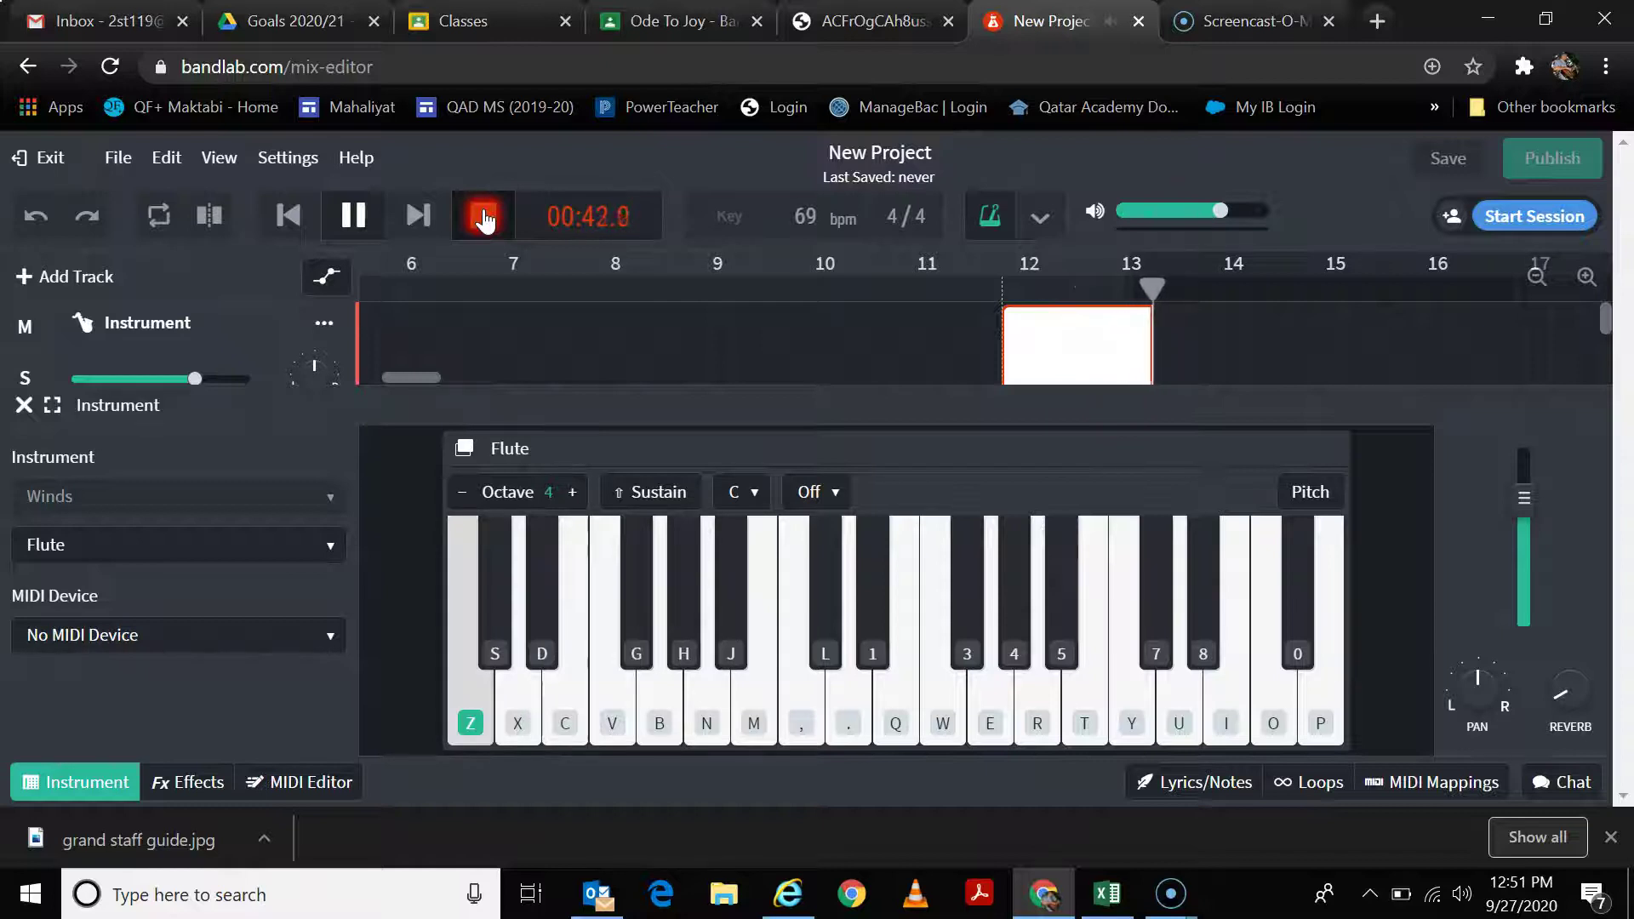
pyautogui.press('x')
pyautogui.press('c')
pyautogui.press('c')
pyautogui.press('x')
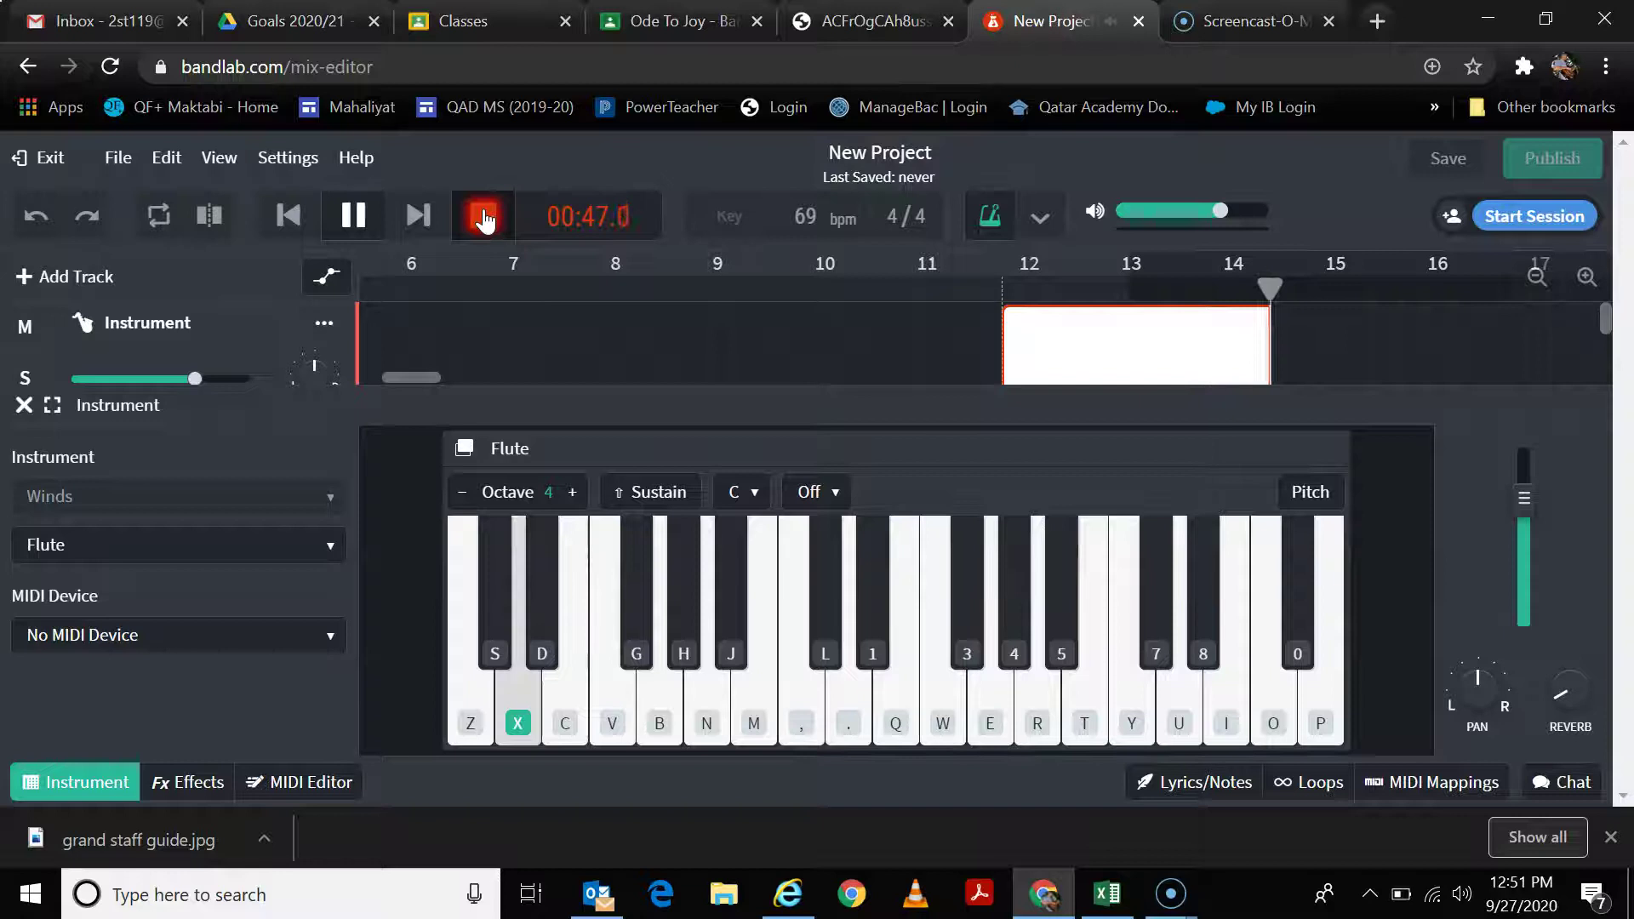
pyautogui.click(353, 220)
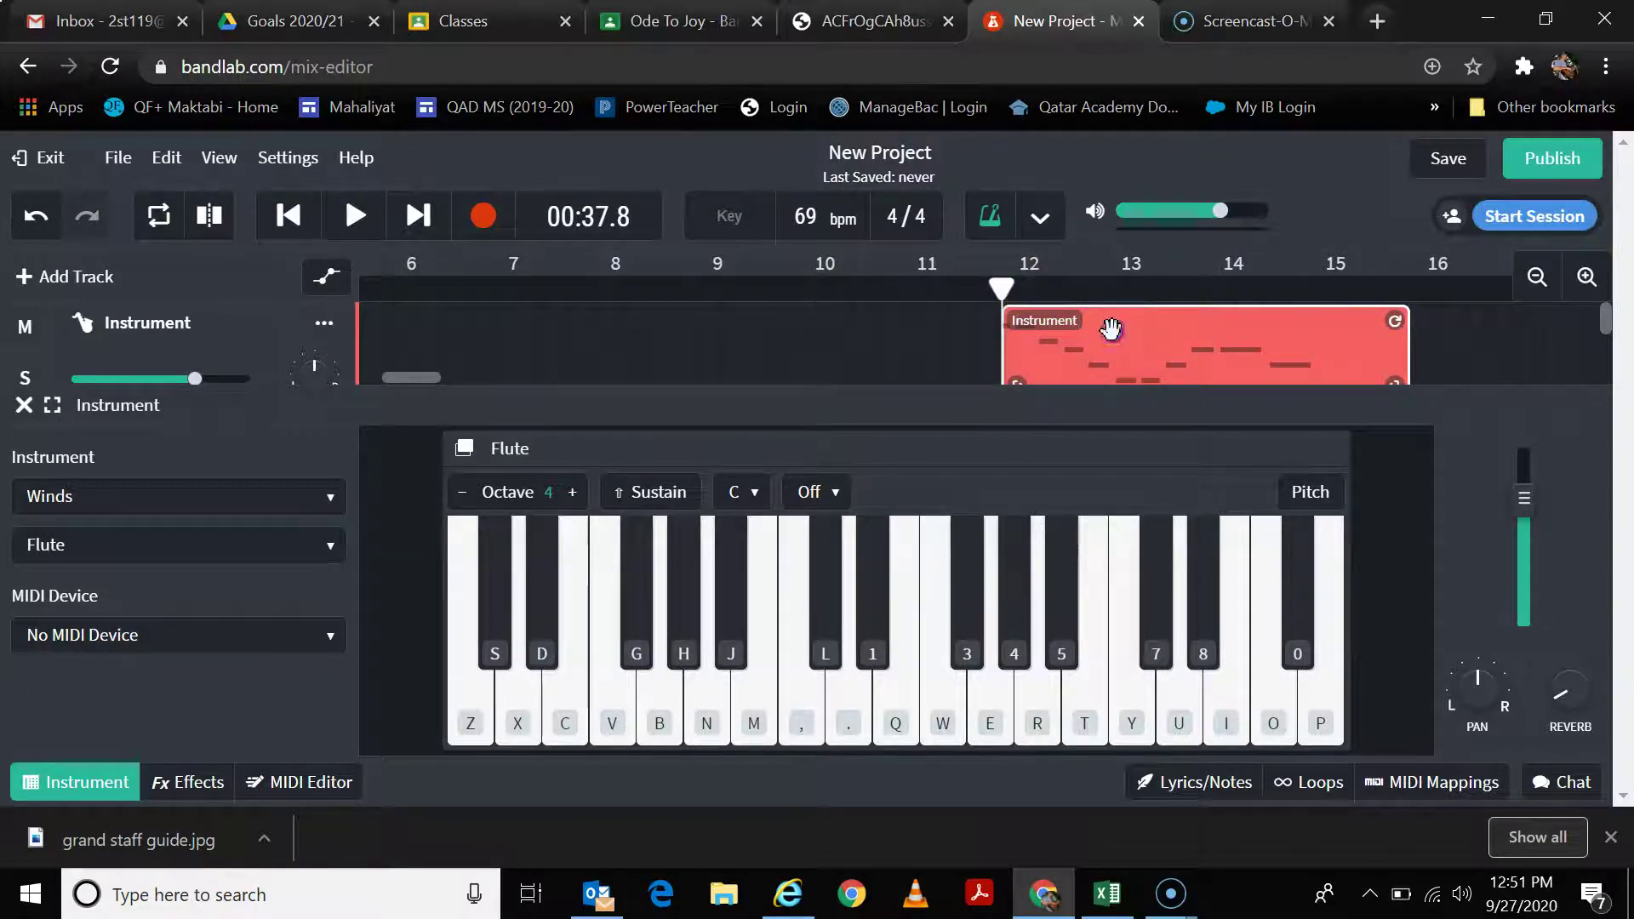
# Step: Delete the flute region recorded near bar 12
pyautogui.click(955, 354)
pyautogui.click(1124, 340)
pyautogui.click(1076, 358)
pyautogui.click(1194, 362)
pyautogui.click(1203, 361)
pyautogui.press('Delete')
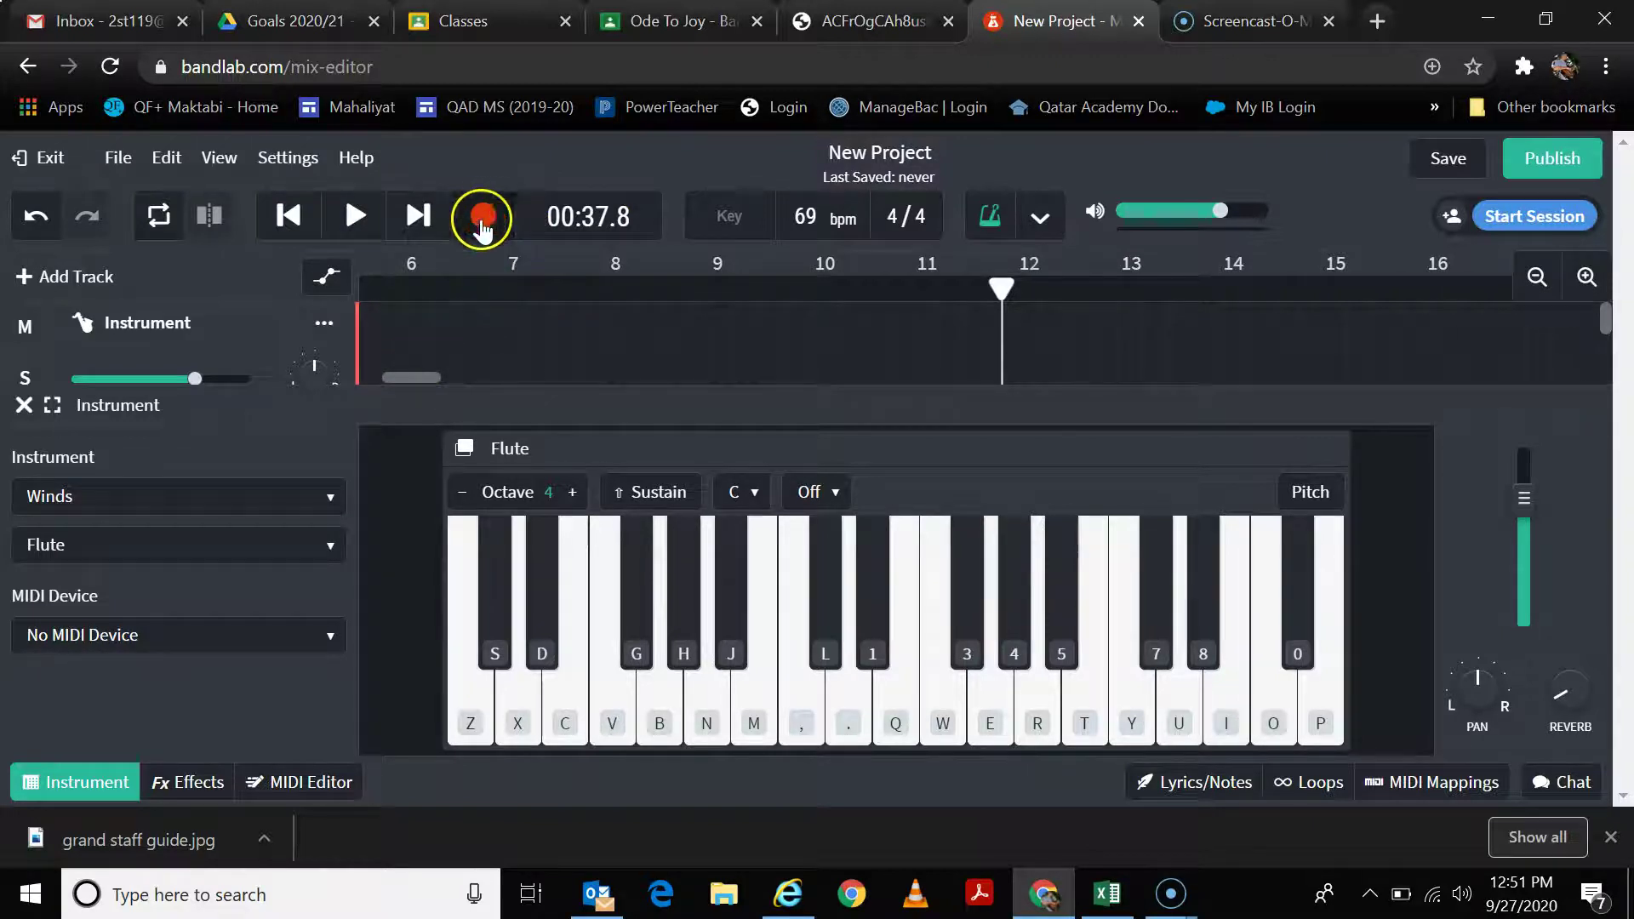
# Step: Record the flute's first four bars from the project start with the notes E E F G, G F E D, C C D E, E D
pyautogui.click(315, 237)
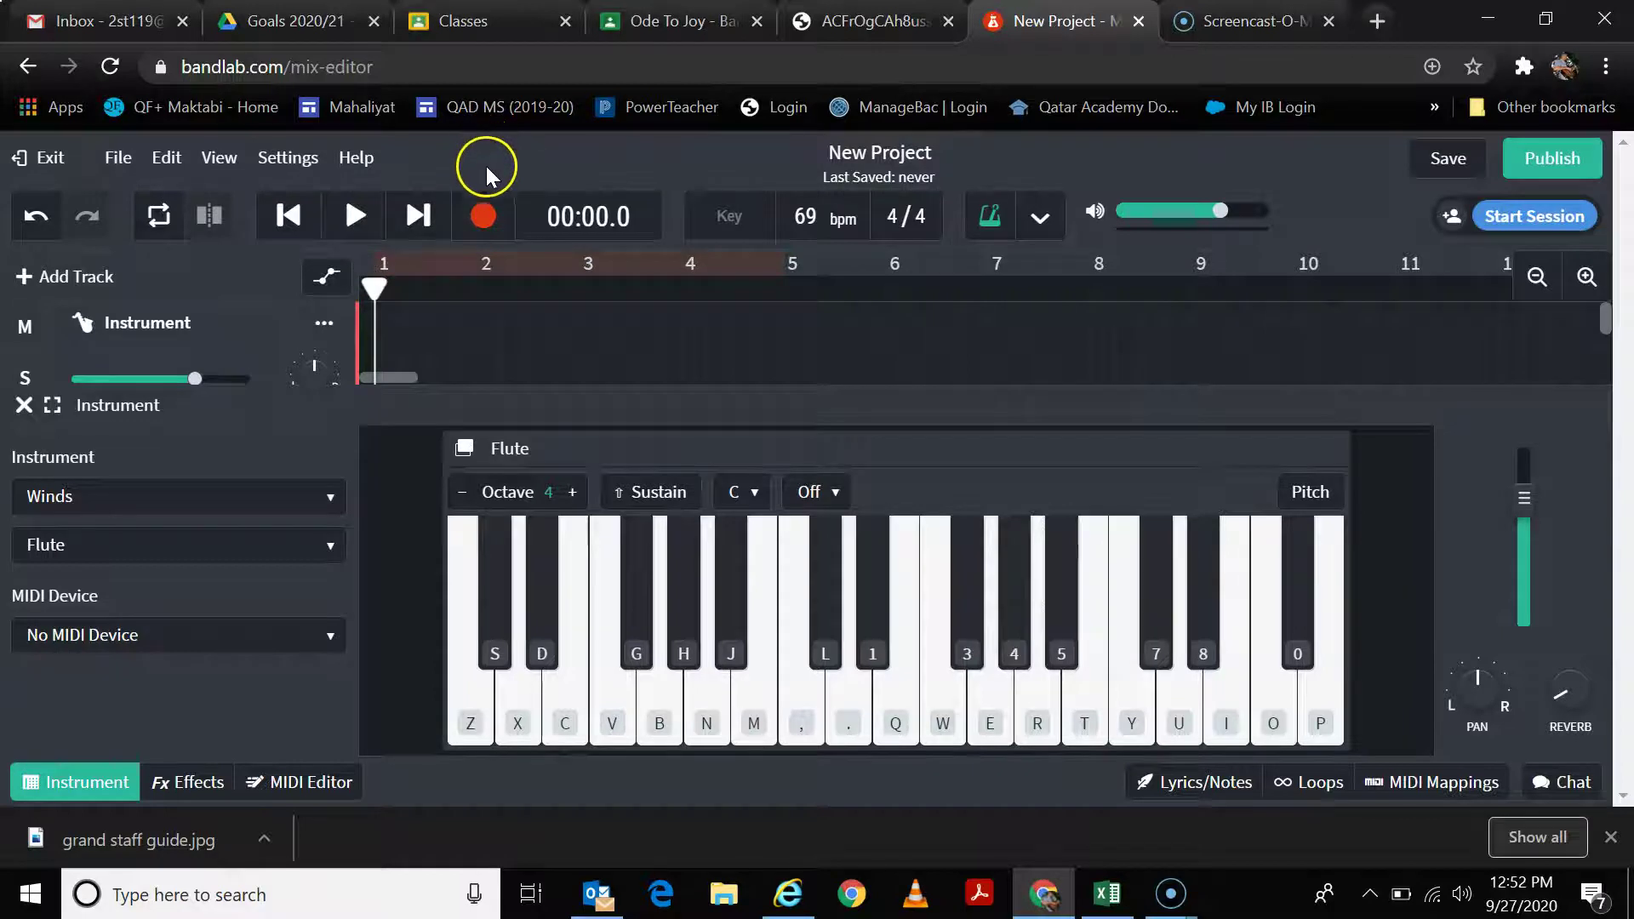
pyautogui.click(484, 218)
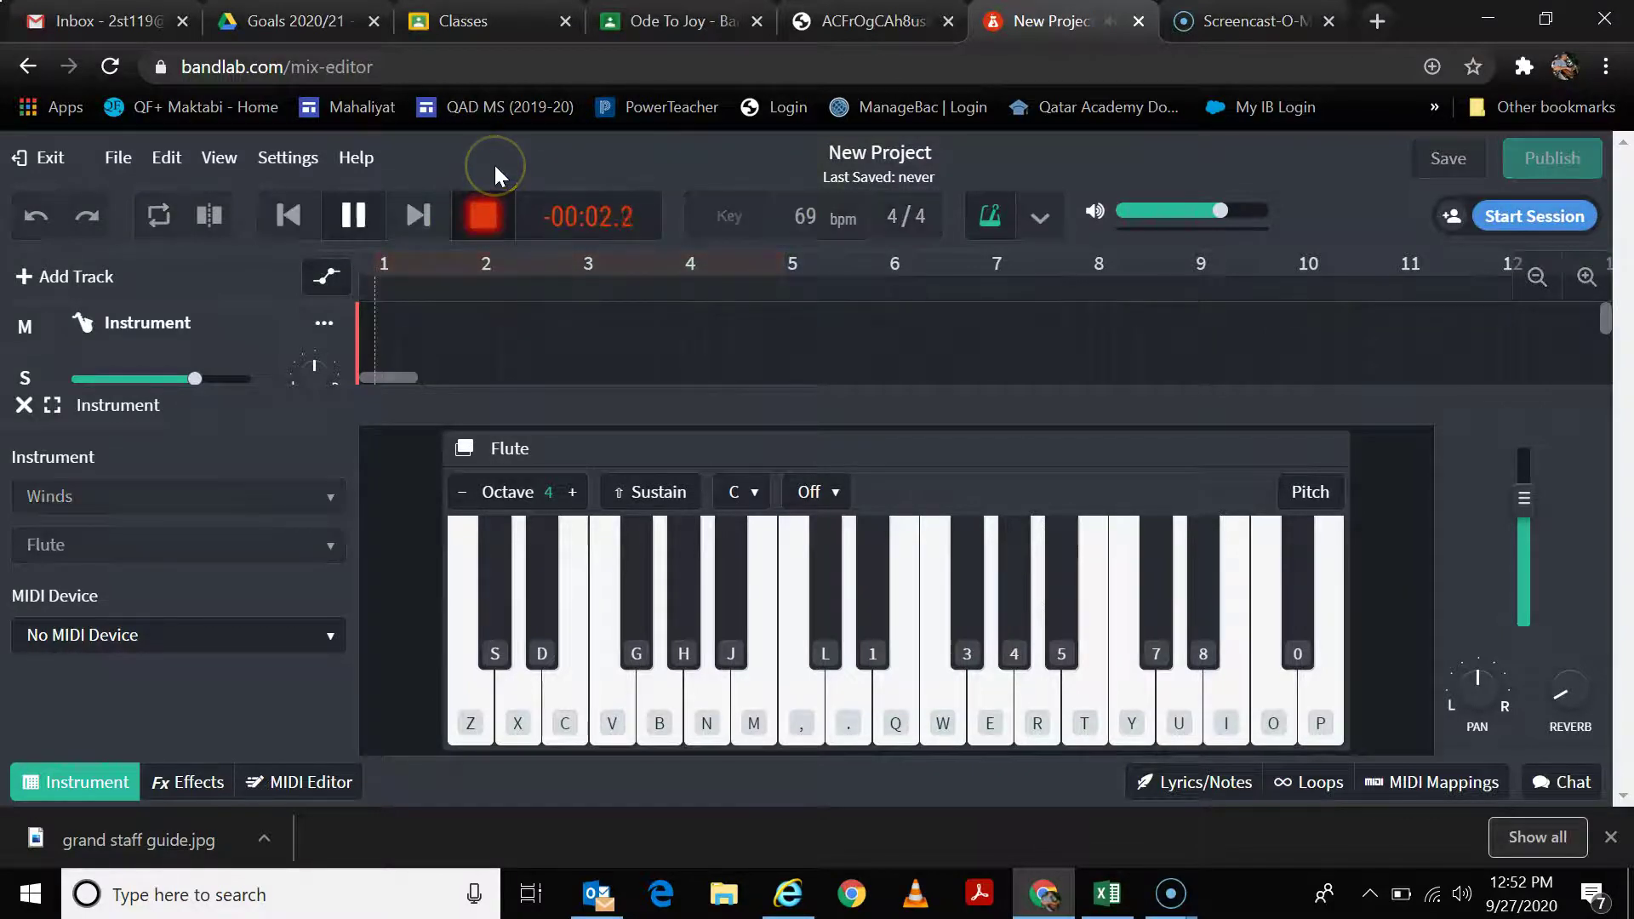
pyautogui.press('c')
pyautogui.press('c')
pyautogui.press('v')
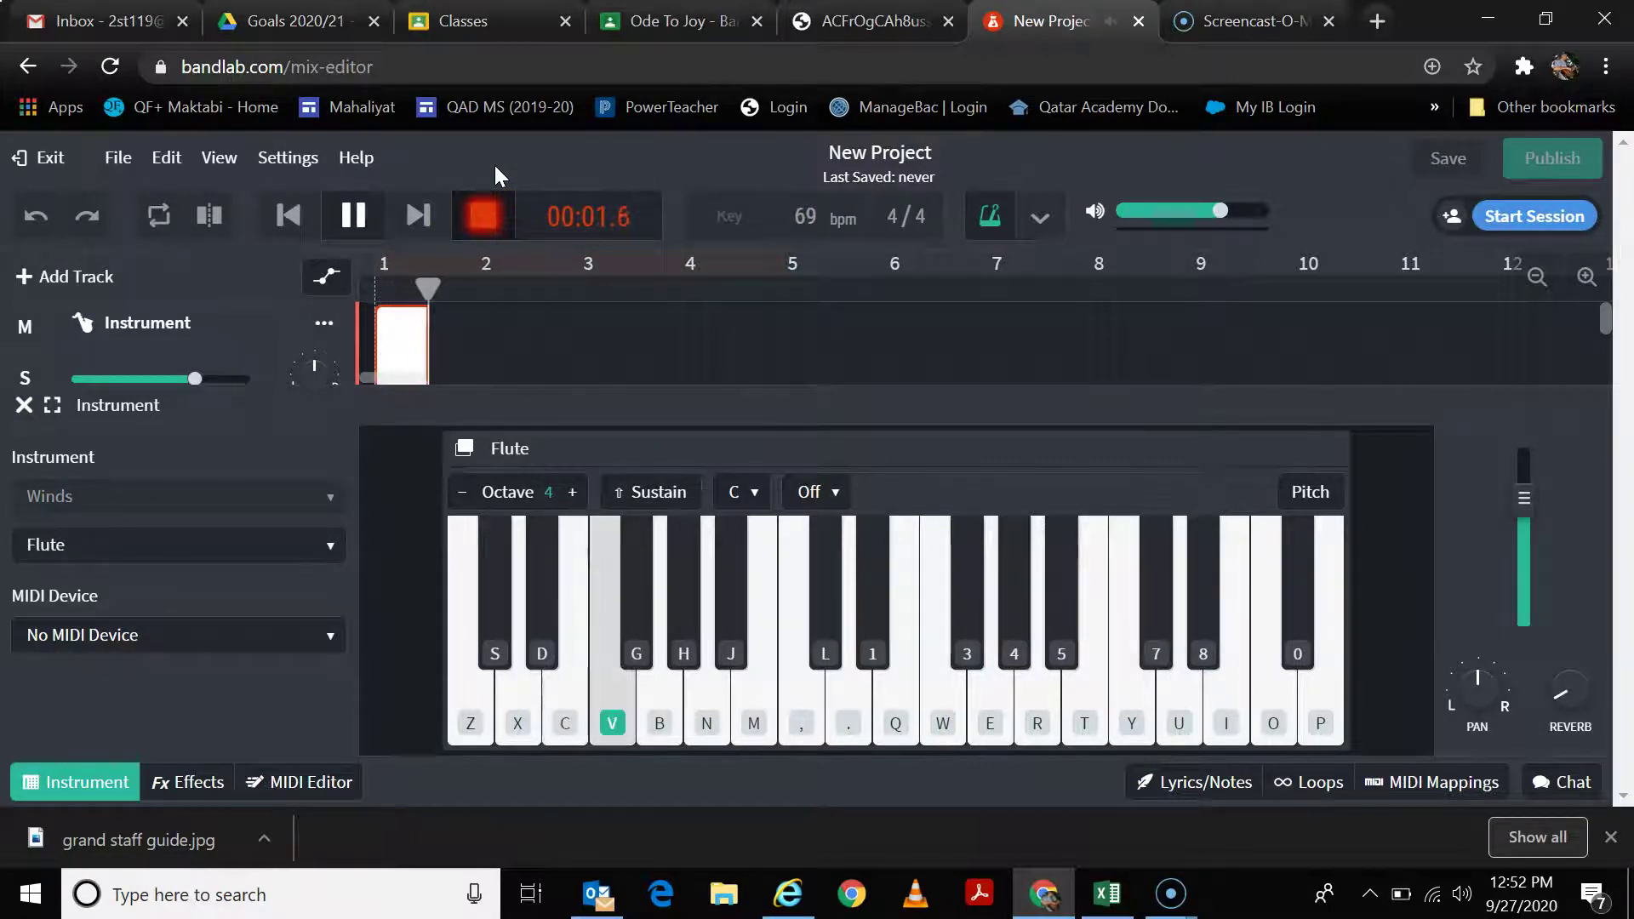
pyautogui.press('b')
pyautogui.press('b')
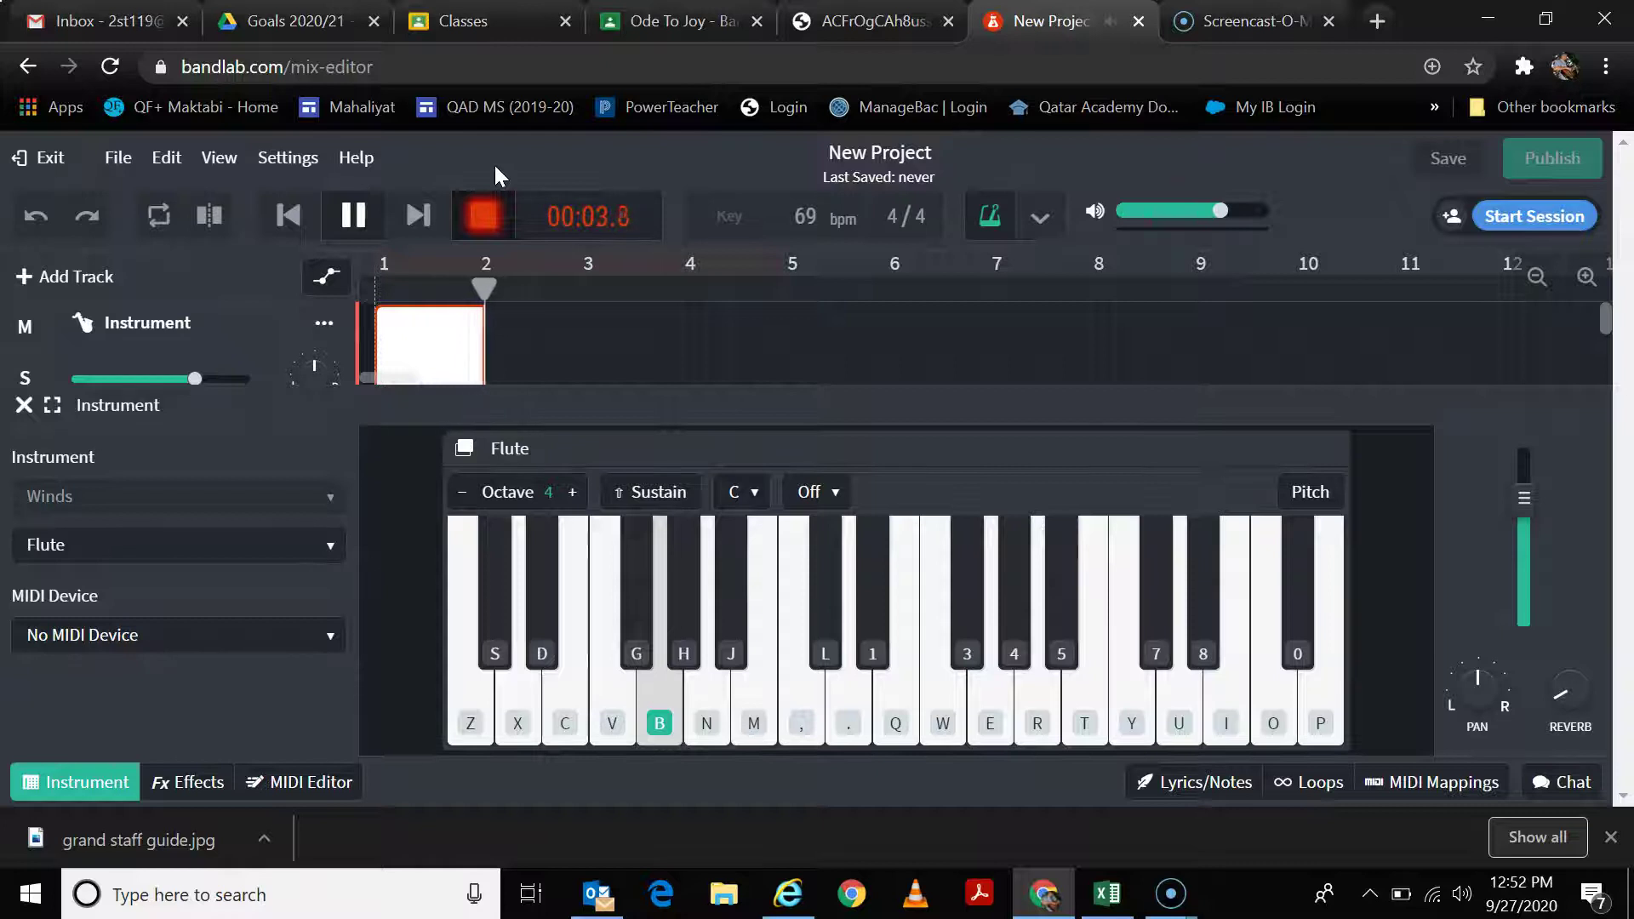
pyautogui.press('v')
pyautogui.press('c')
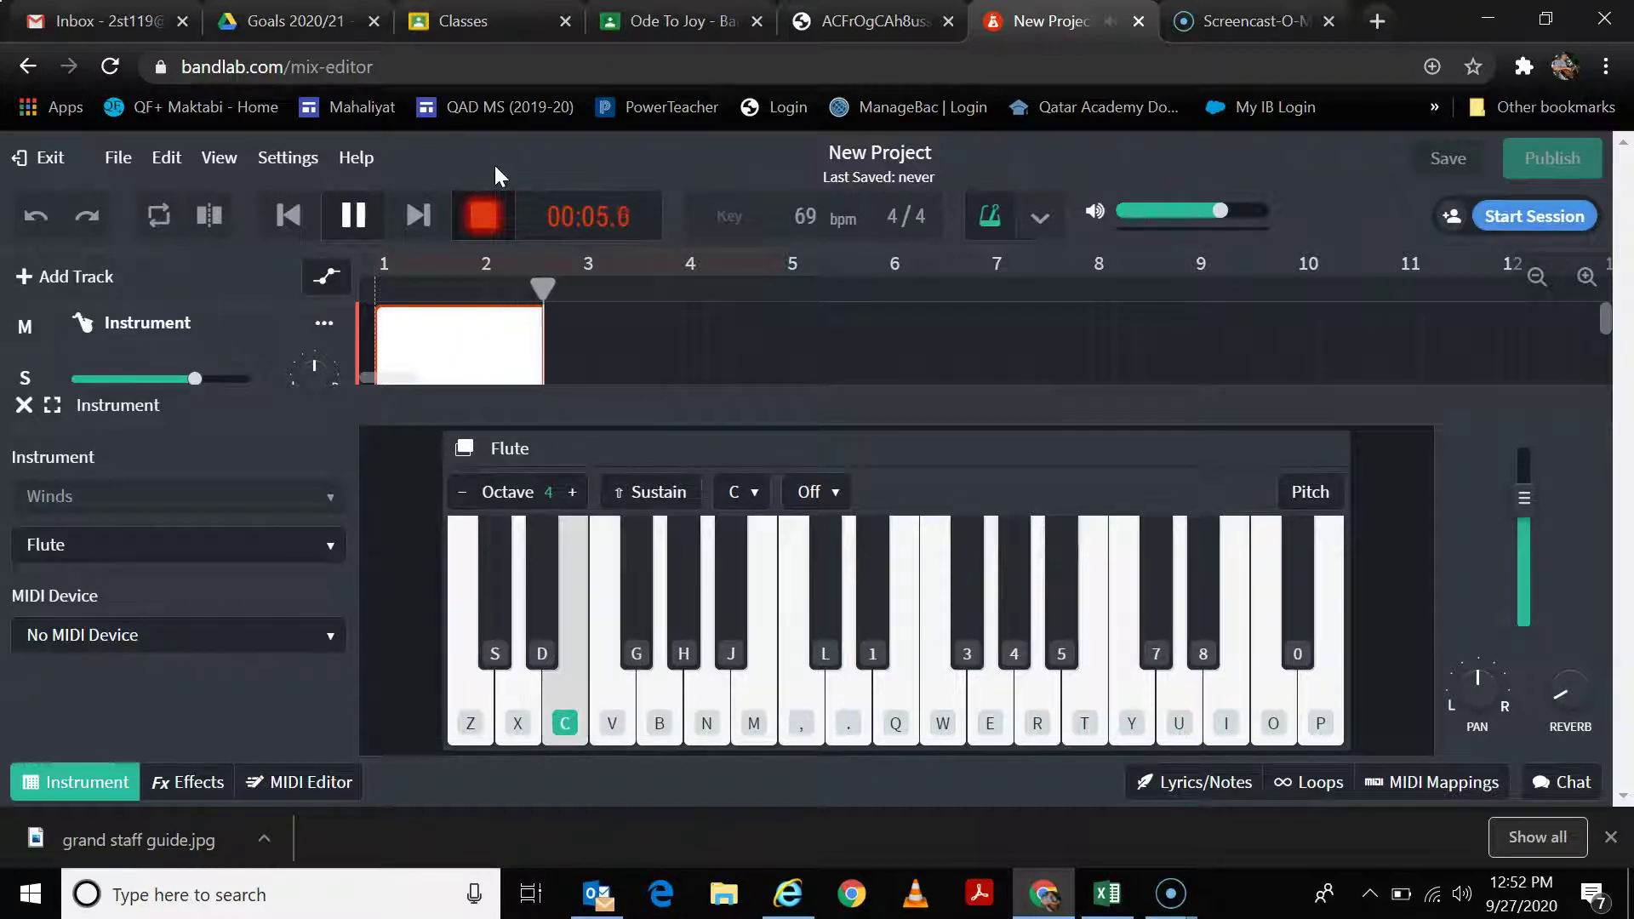
pyautogui.press('x')
pyautogui.press('z')
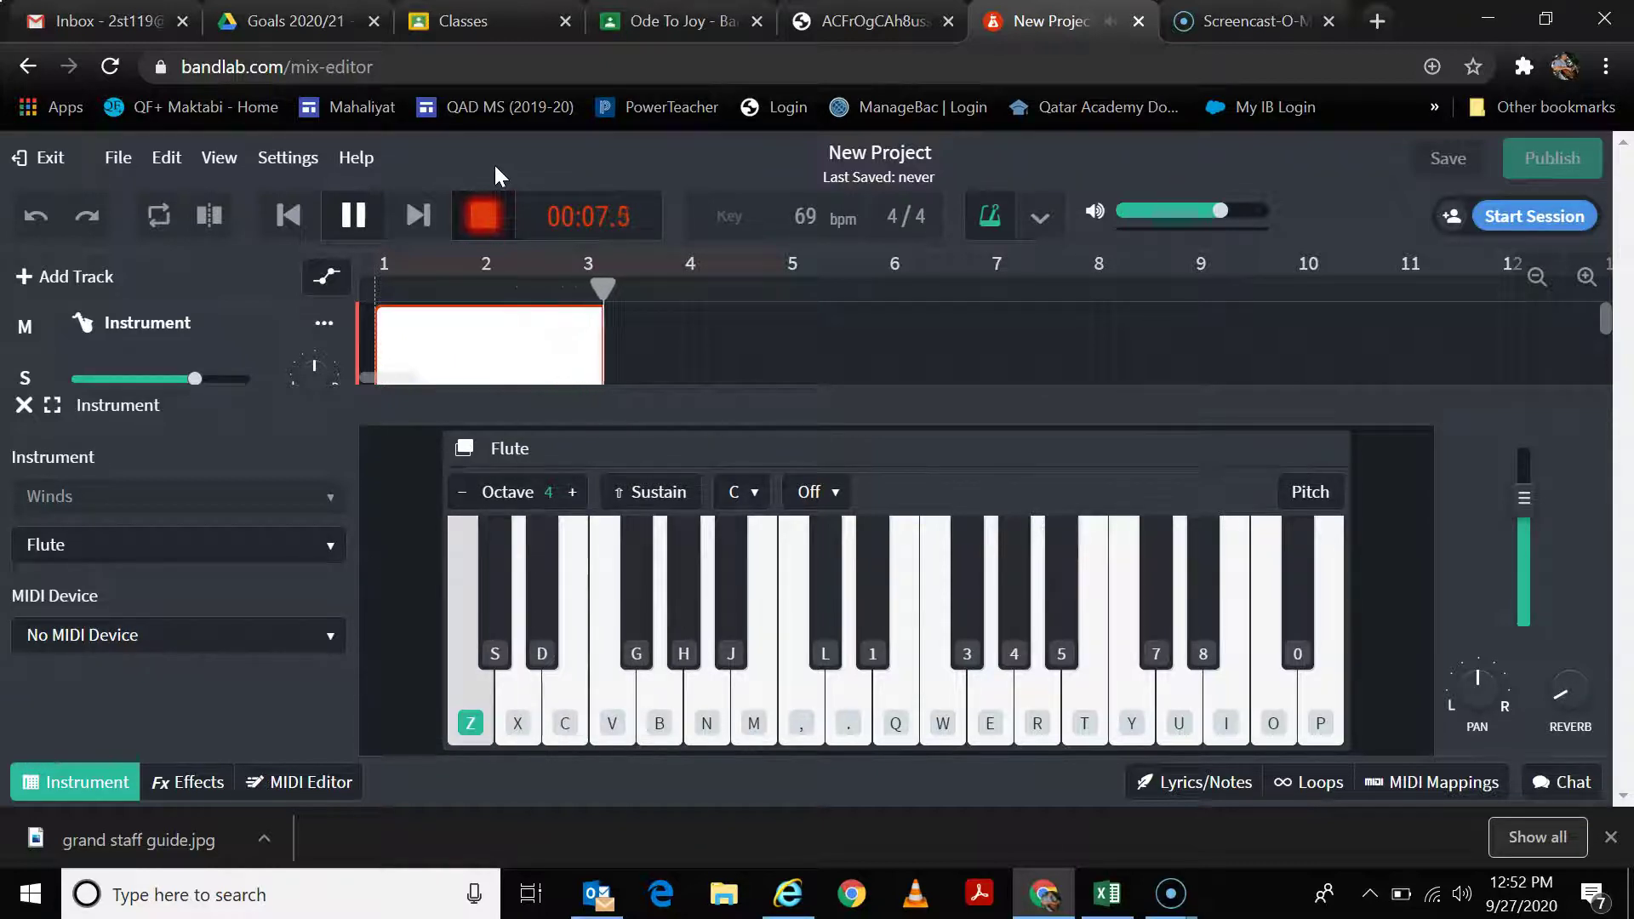
pyautogui.press('x')
pyautogui.press('c')
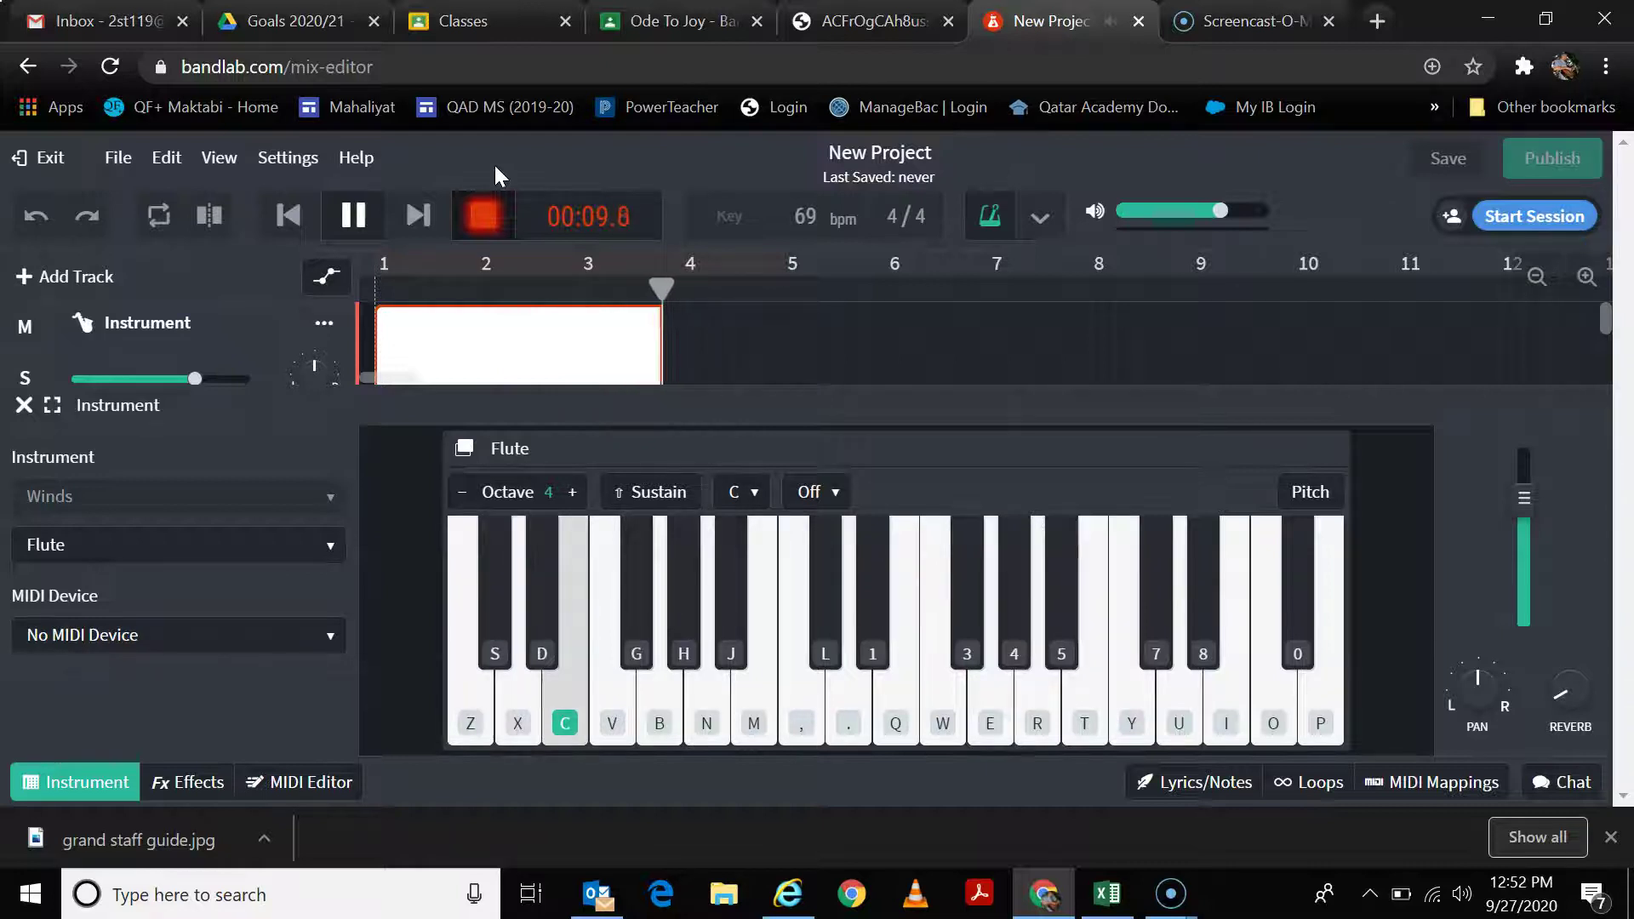
pyautogui.press('c')
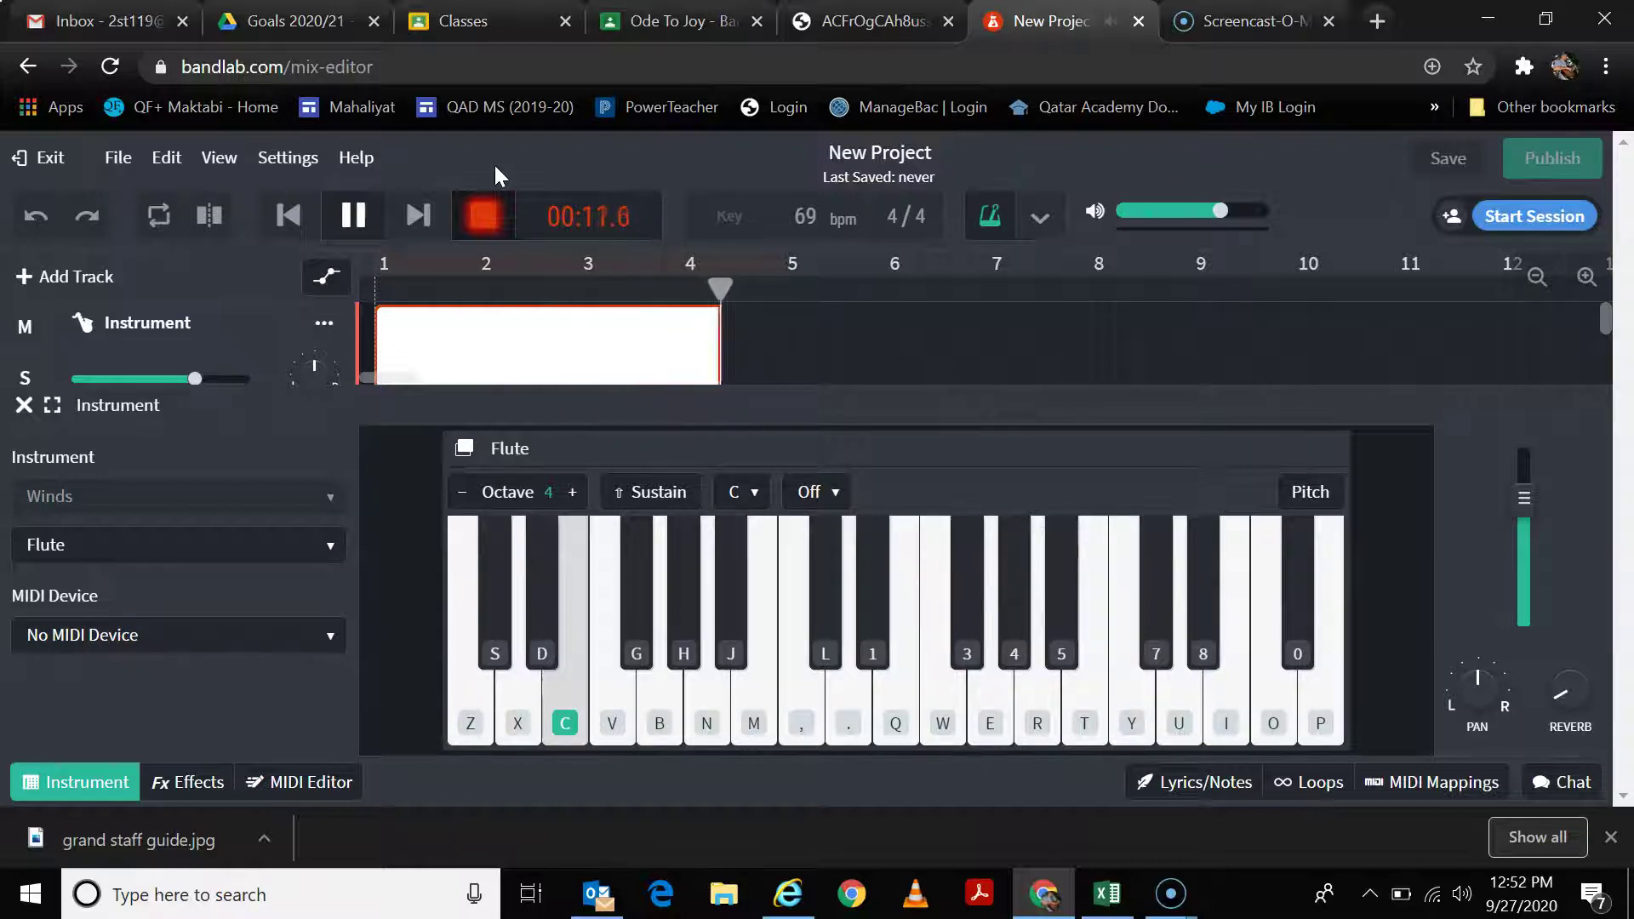
pyautogui.press('x')
pyautogui.click(366, 223)
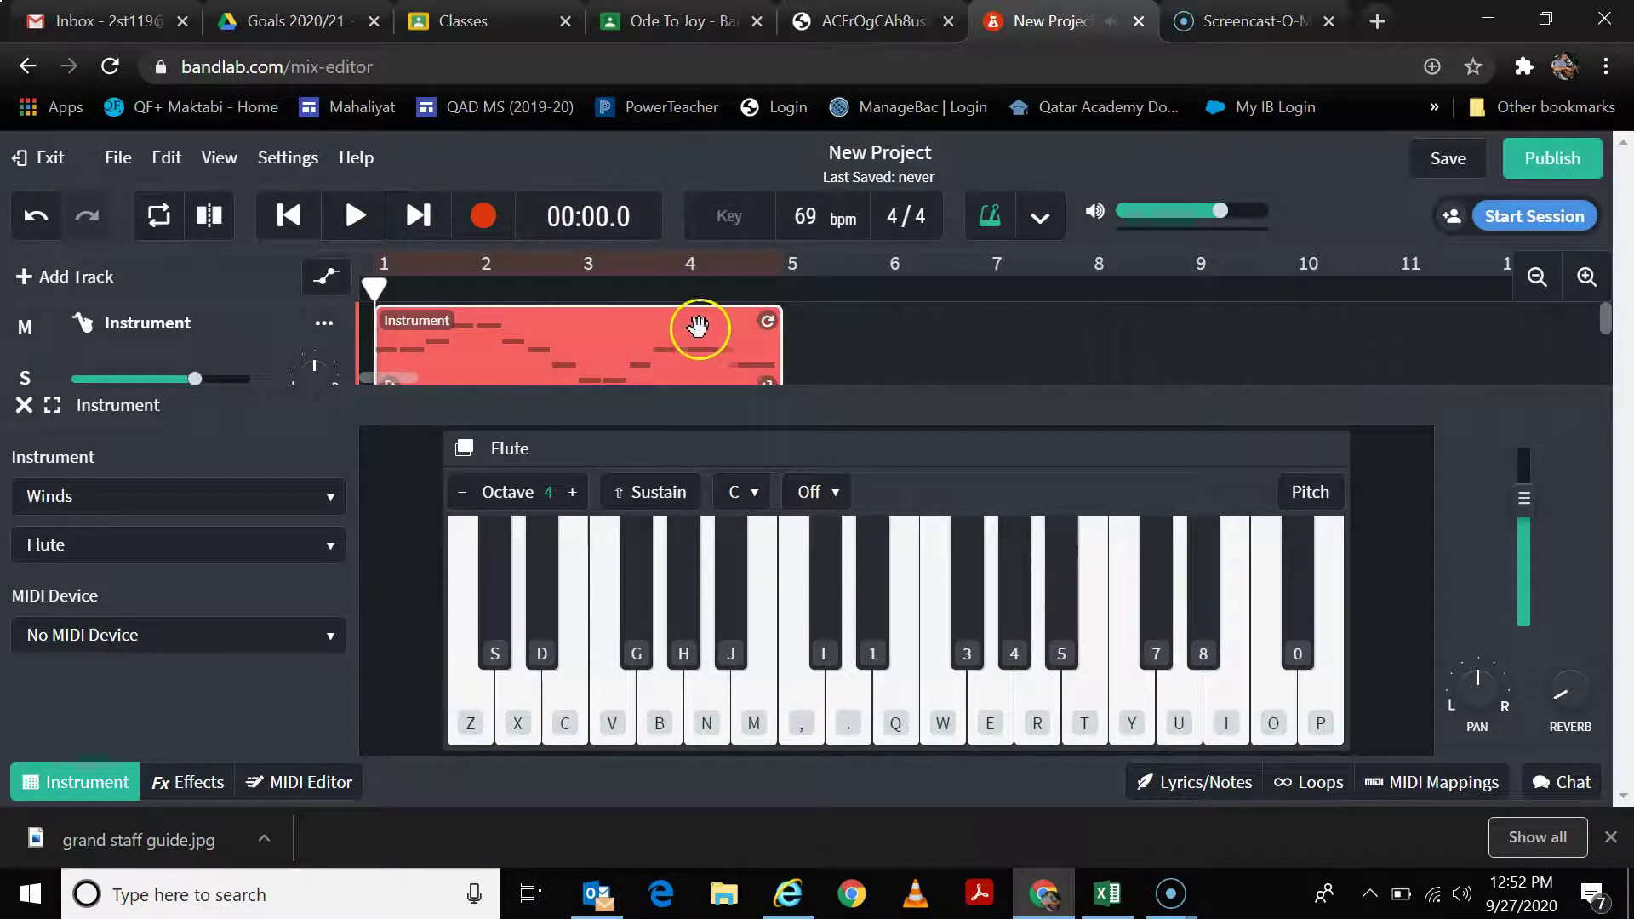
# Step: Check the parts in the Ode to Joy score, dismiss the mail notifications, and return to the mix editor
pyautogui.click(843, 23)
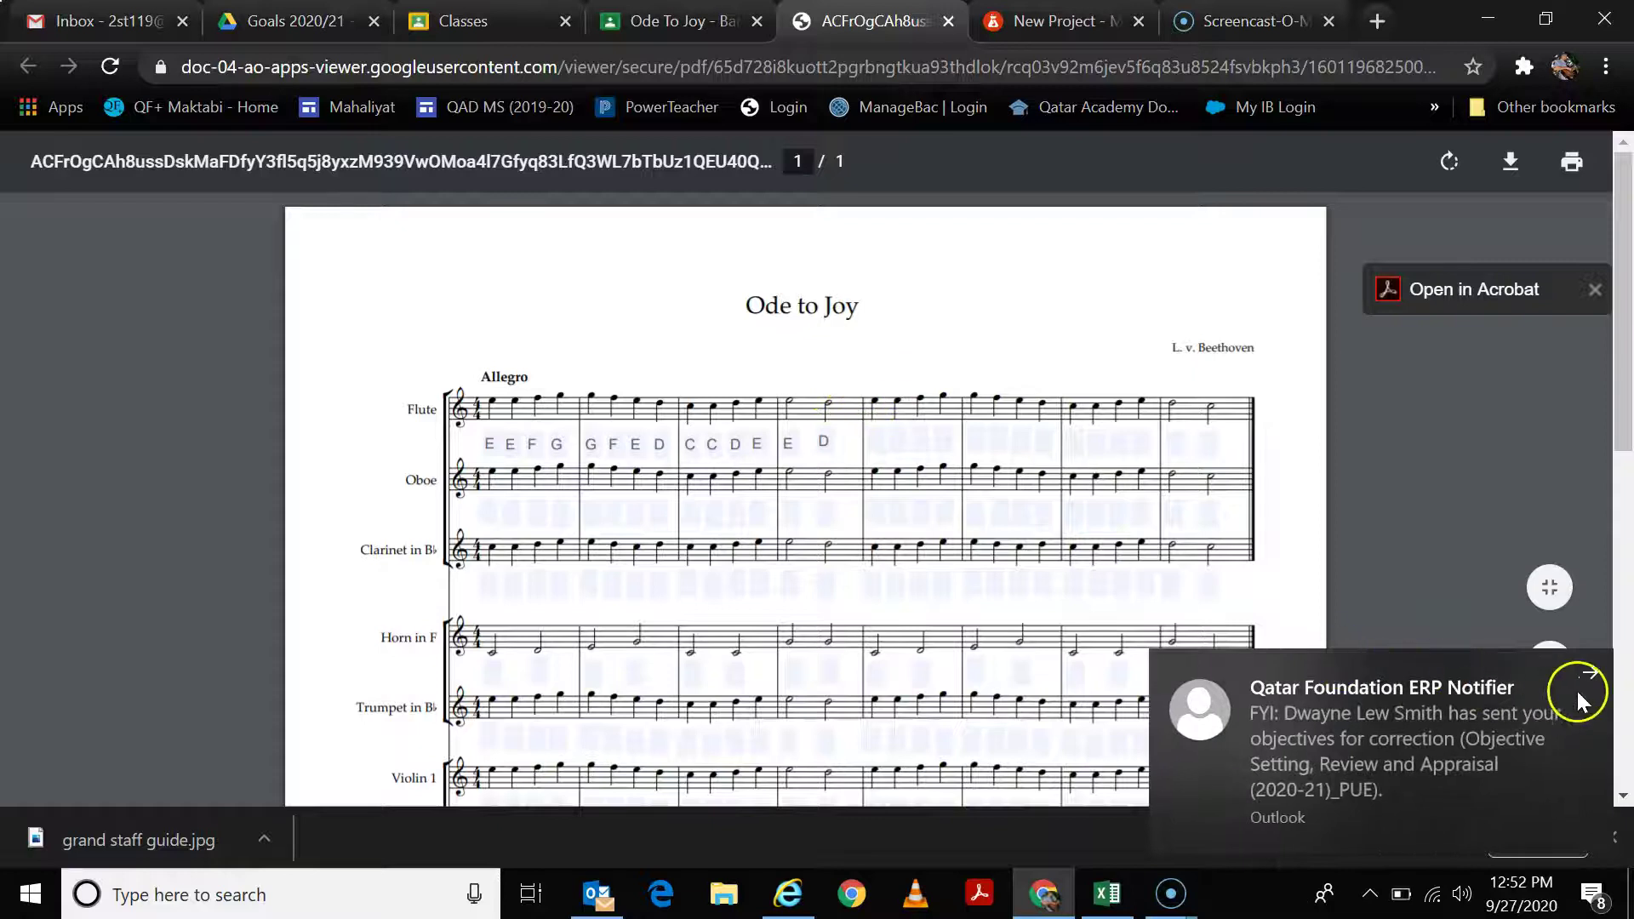
pyautogui.click(1588, 674)
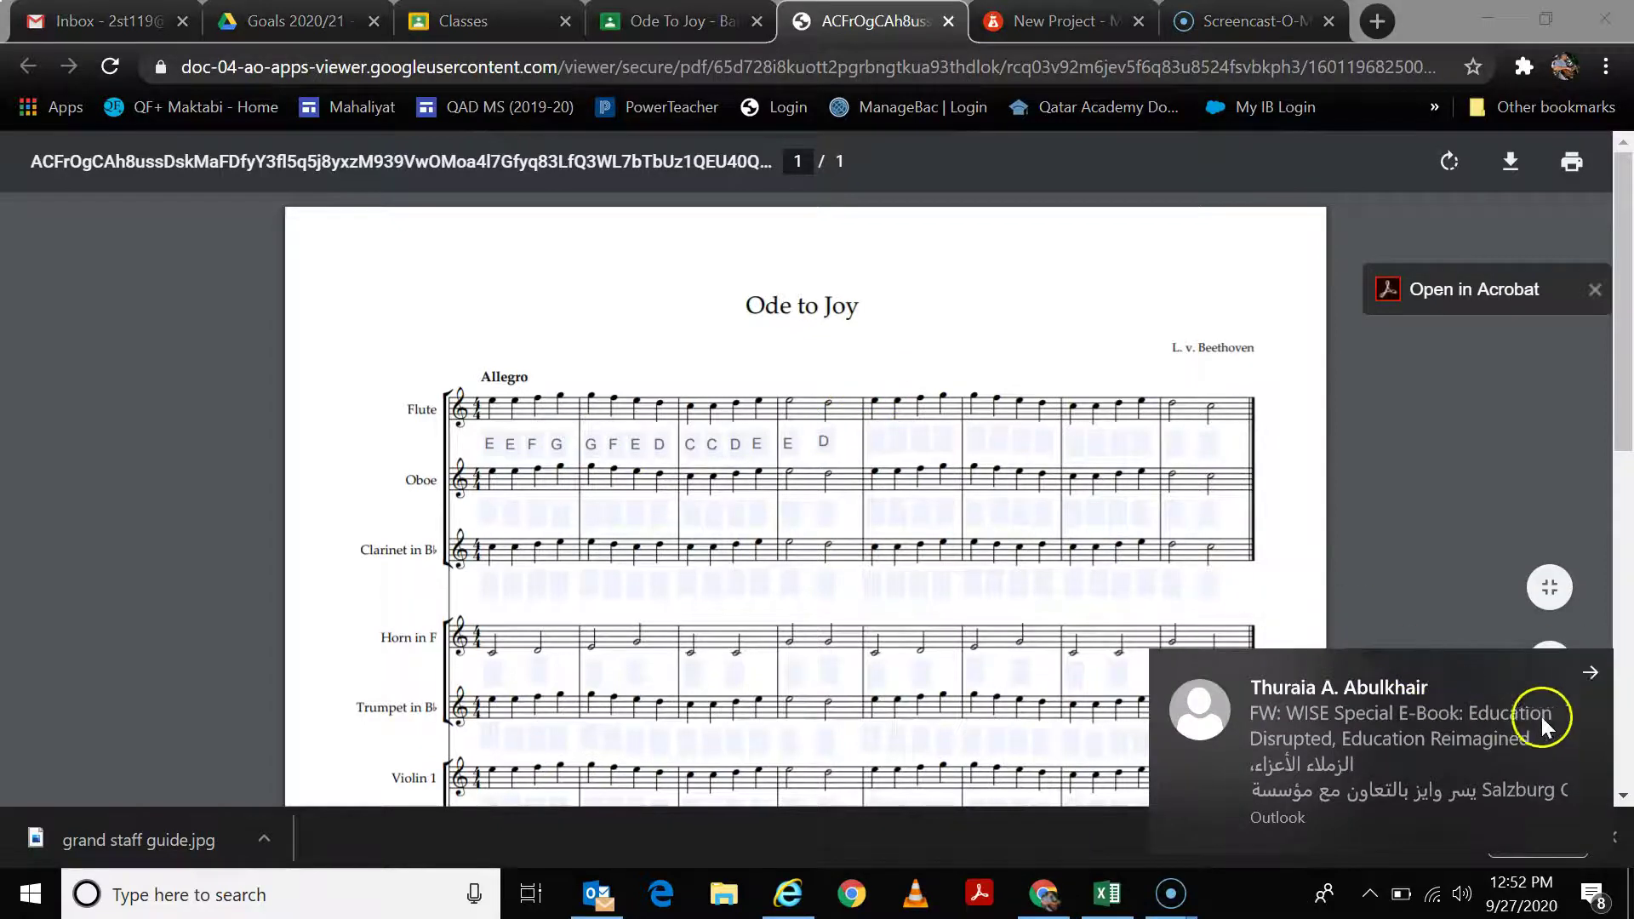
pyautogui.click(1588, 673)
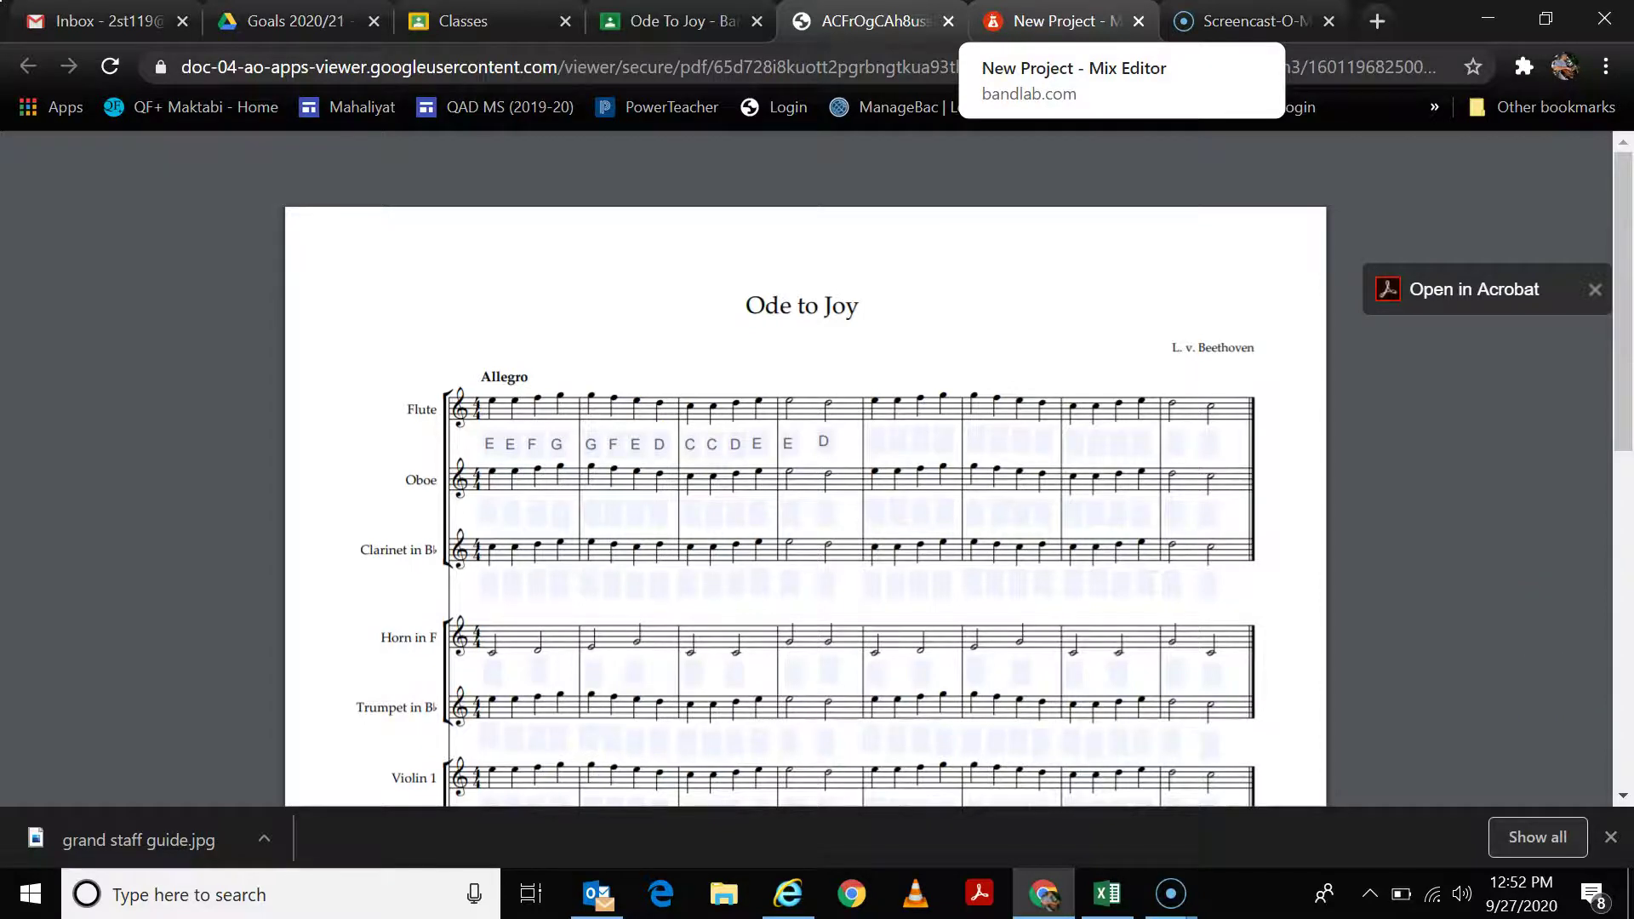
pyautogui.click(1021, 21)
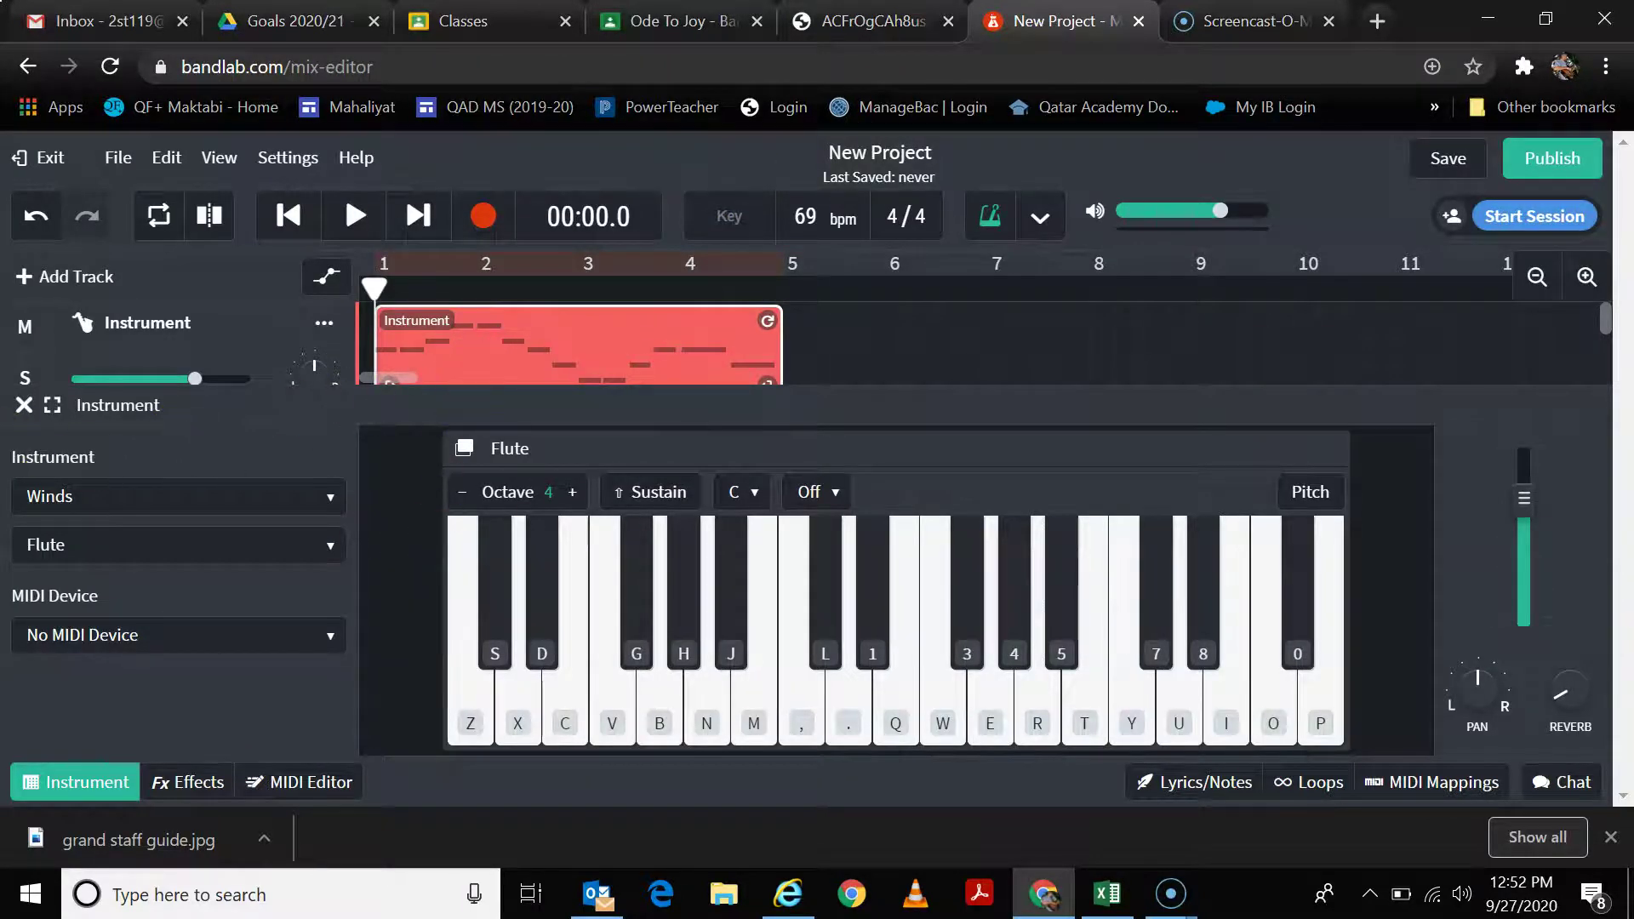
# Step: Toggle the flute track's on-screen instrument keyboard several times and leave it hidden
pyautogui.click(23, 407)
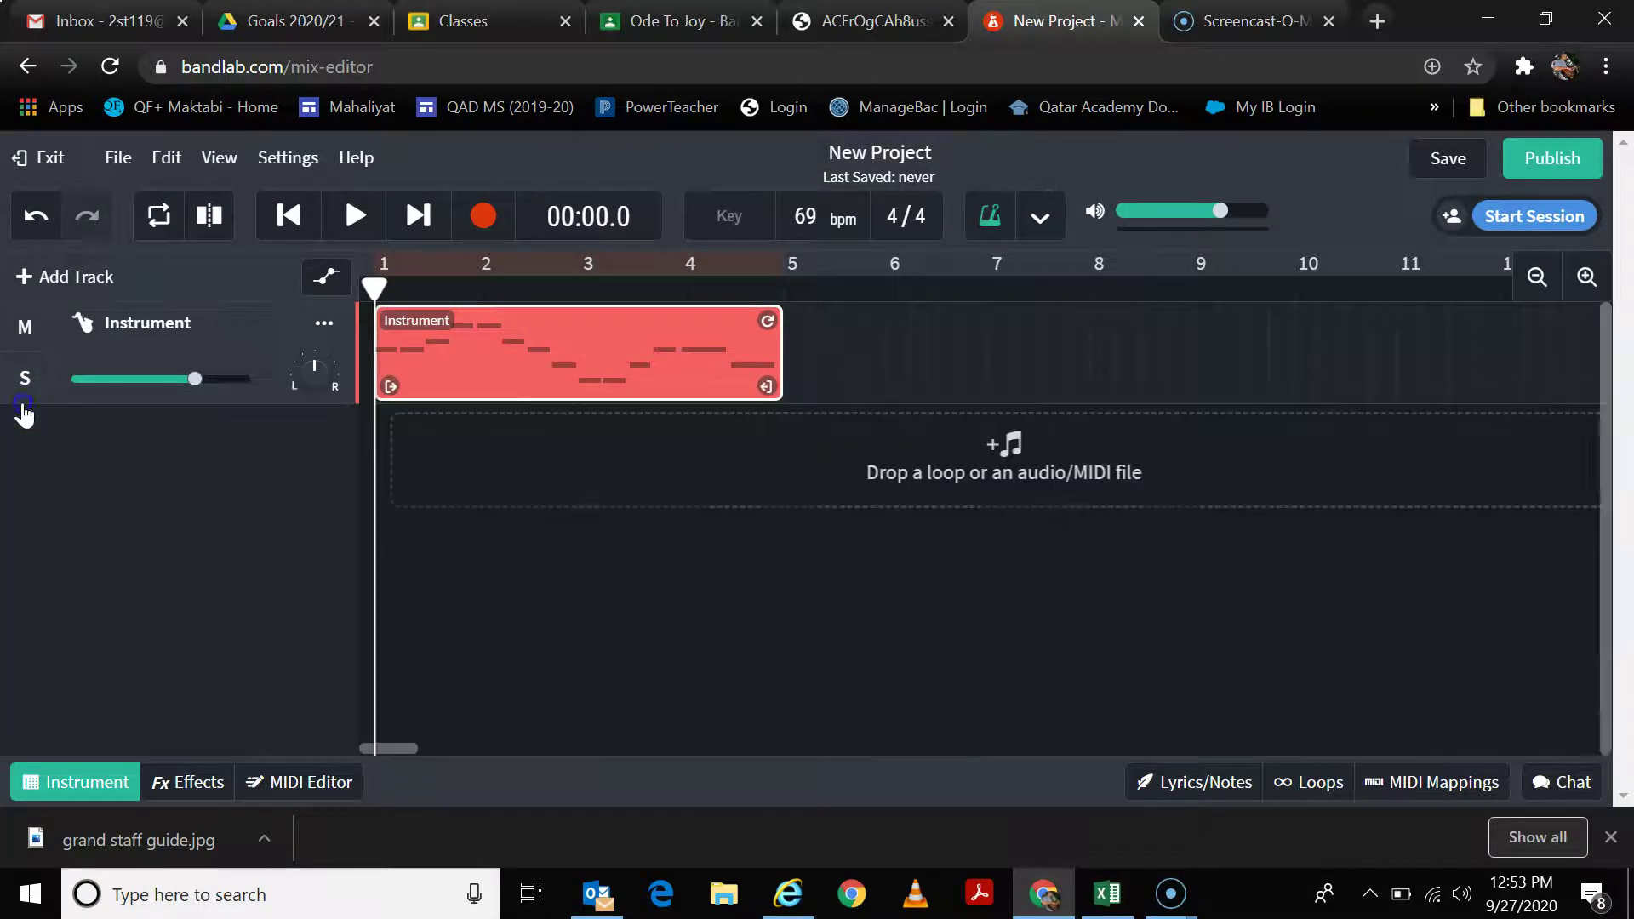
pyautogui.click(87, 783)
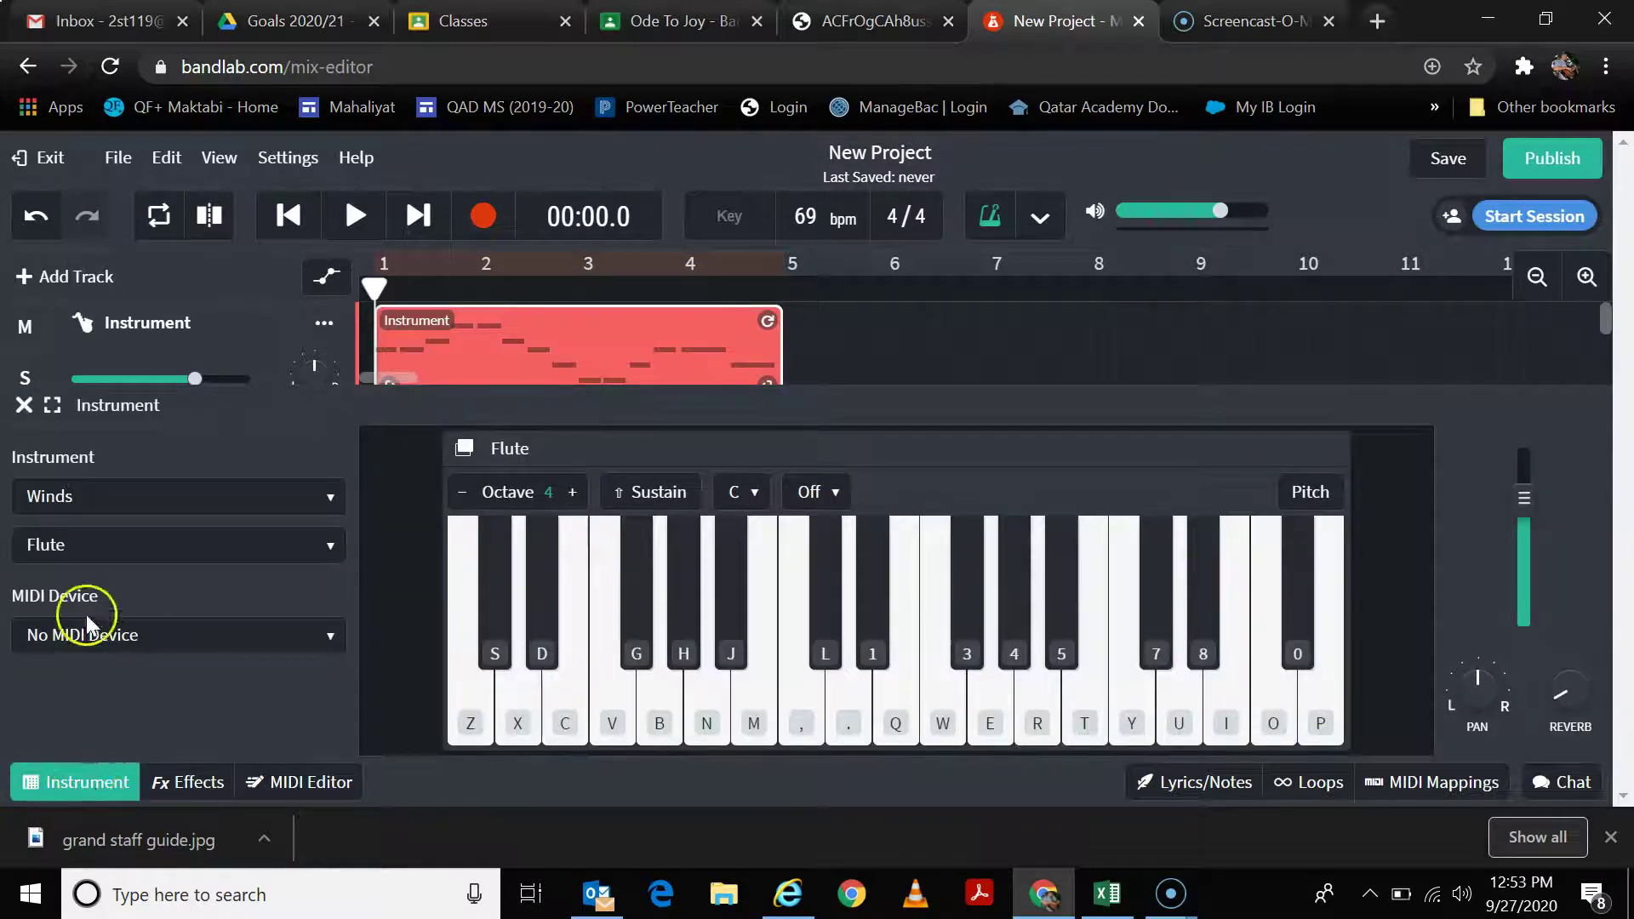
pyautogui.click(73, 785)
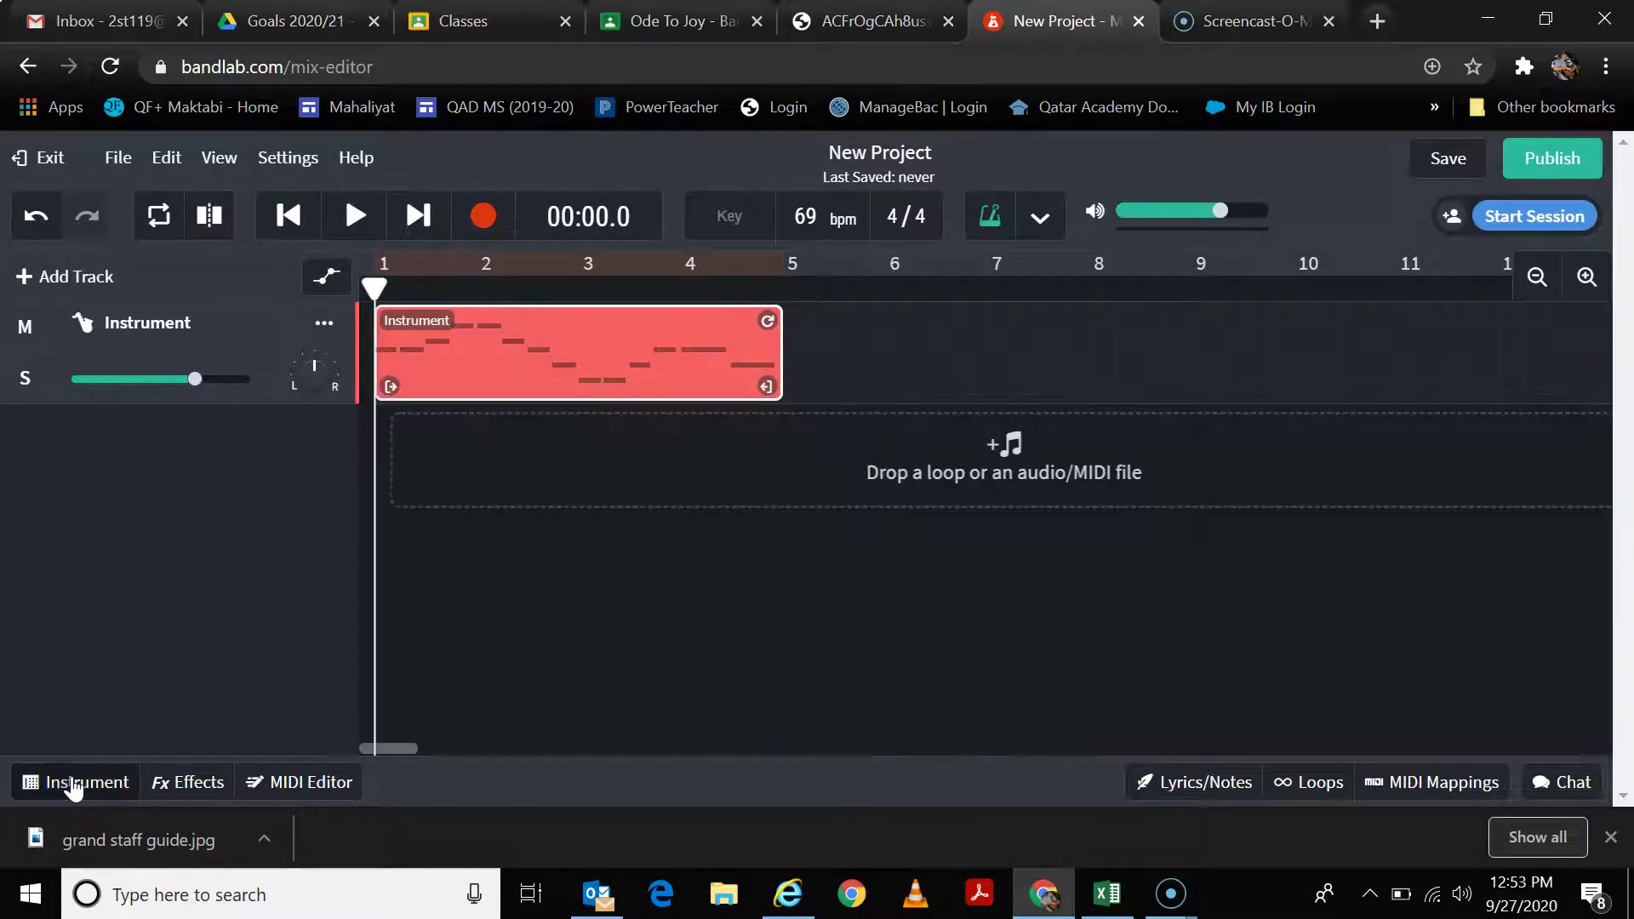
pyautogui.click(74, 785)
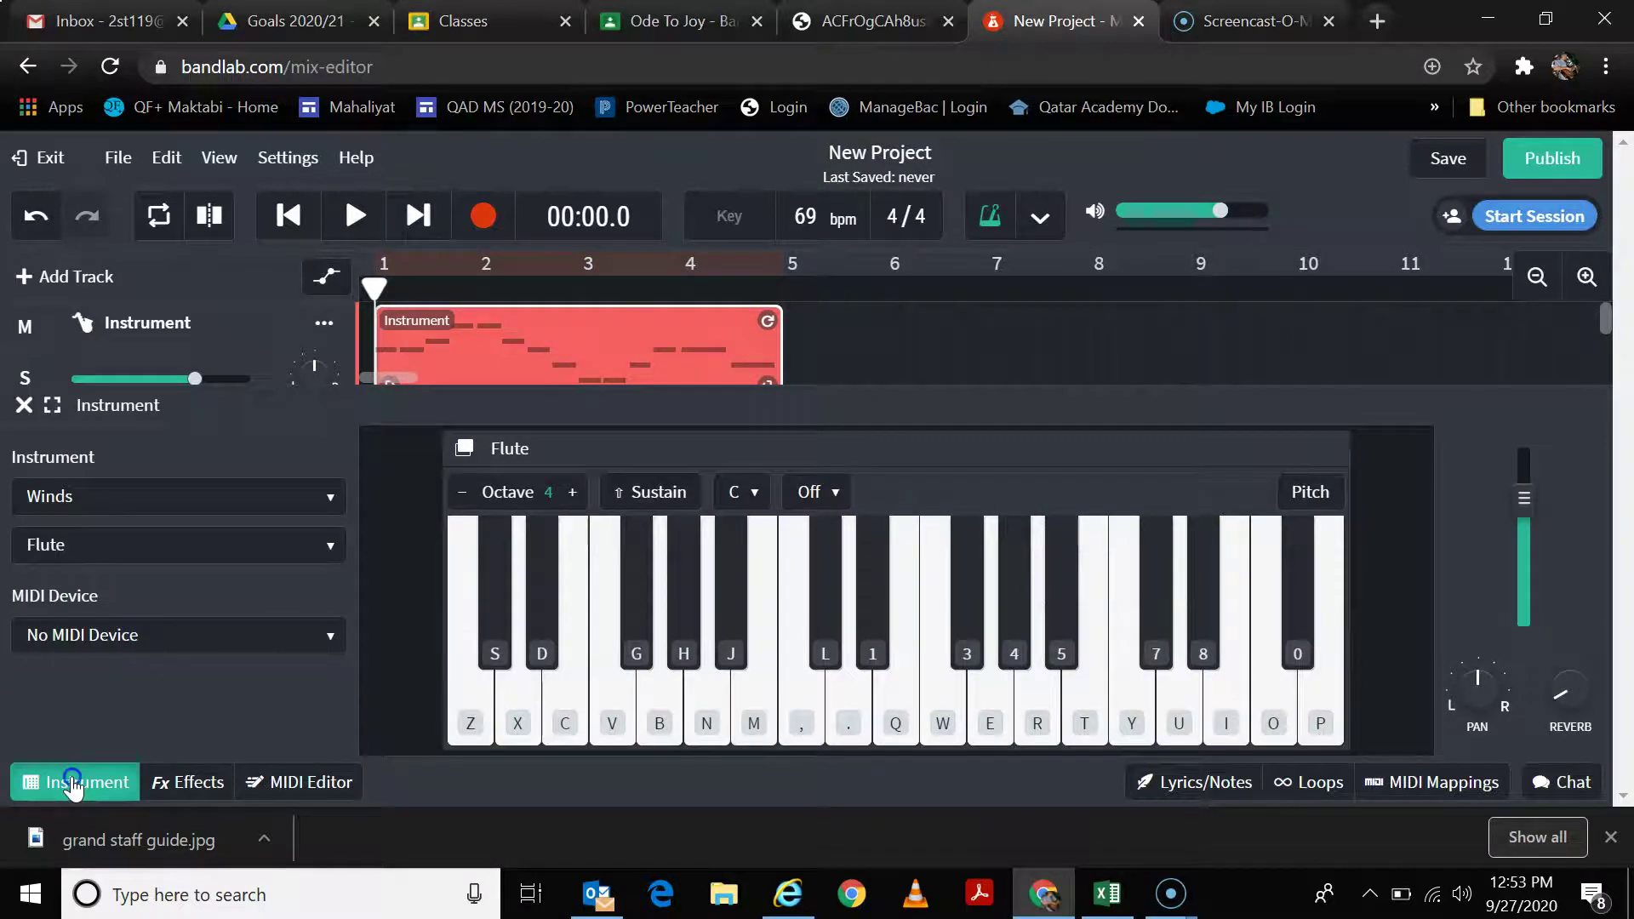
pyautogui.click(73, 785)
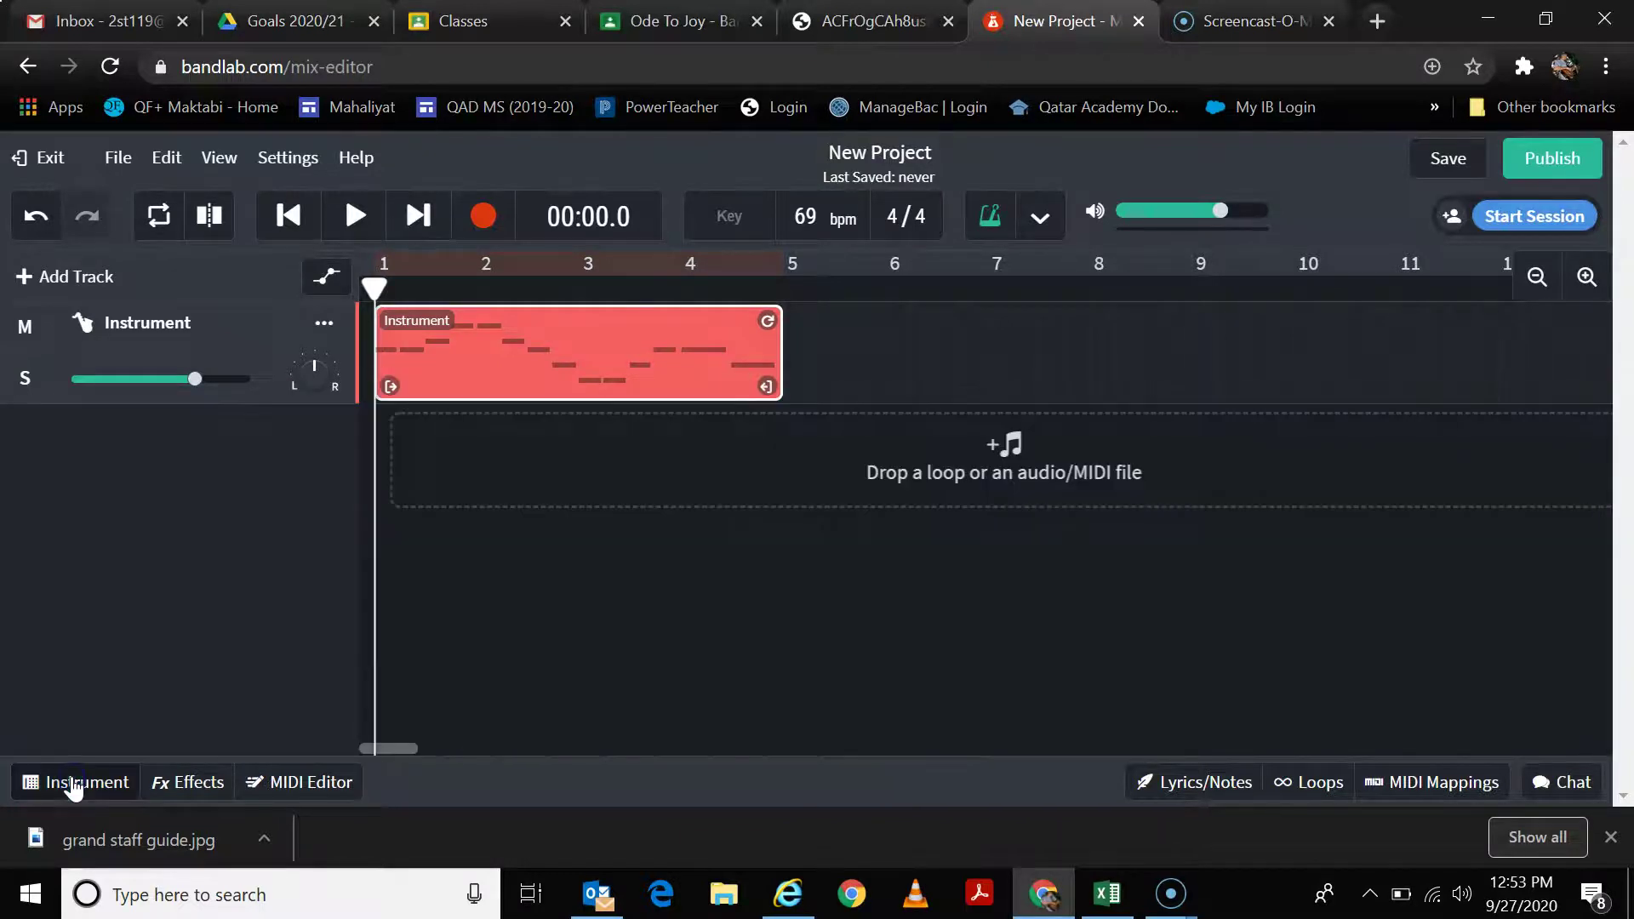
# Step: Add a second virtual instrument track to the project and show its on-screen keyboard
pyautogui.click(73, 286)
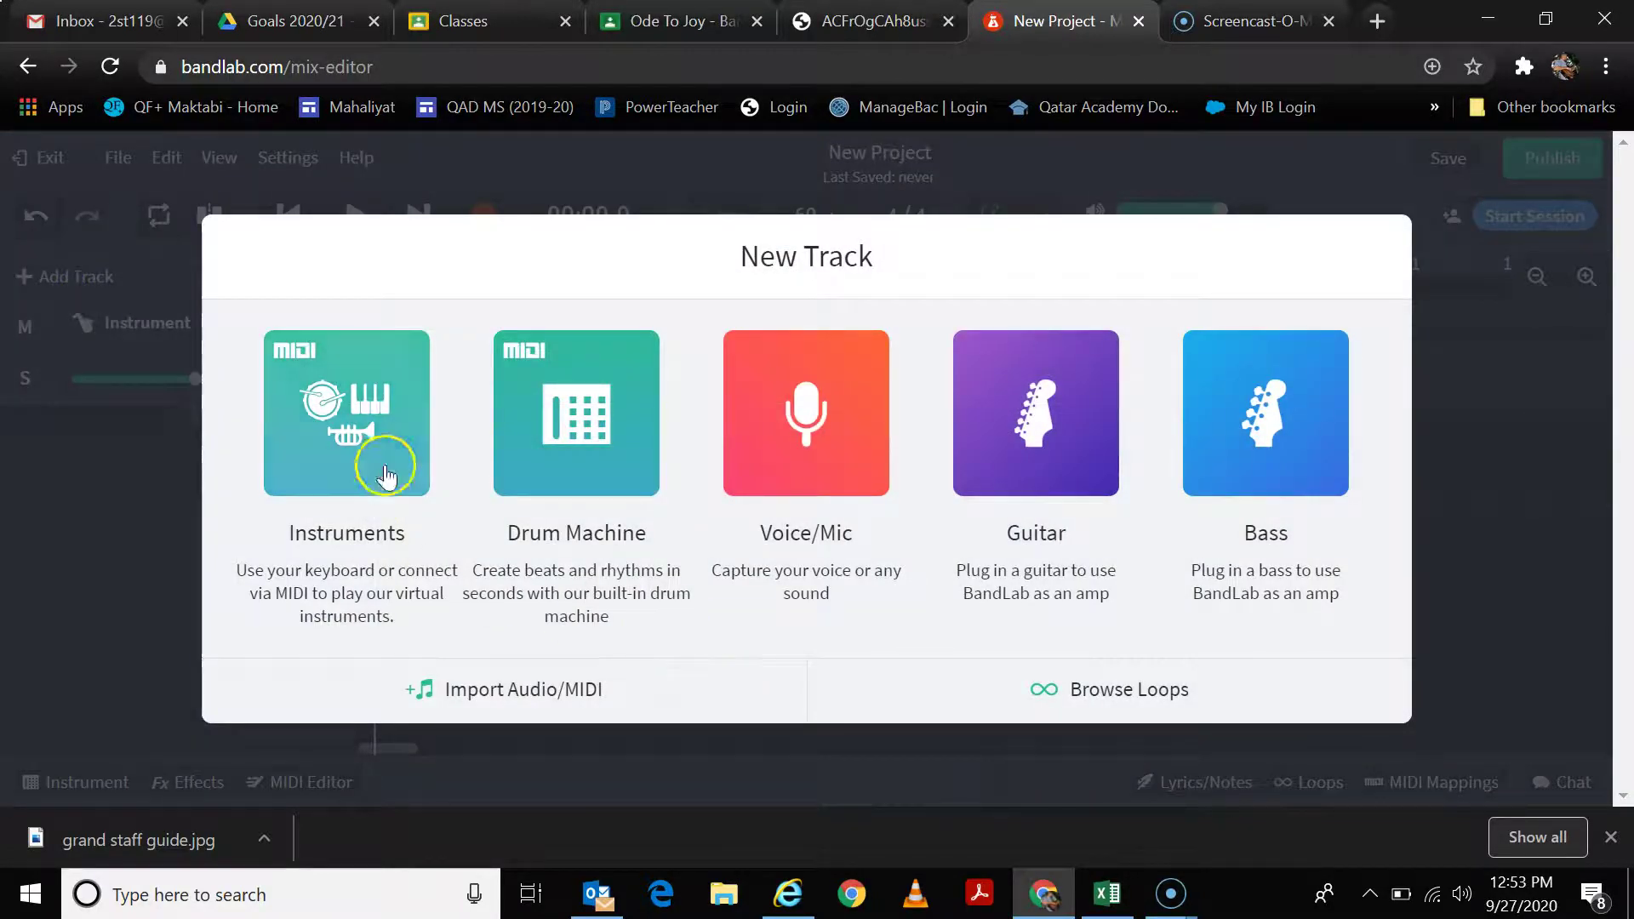
pyautogui.click(354, 443)
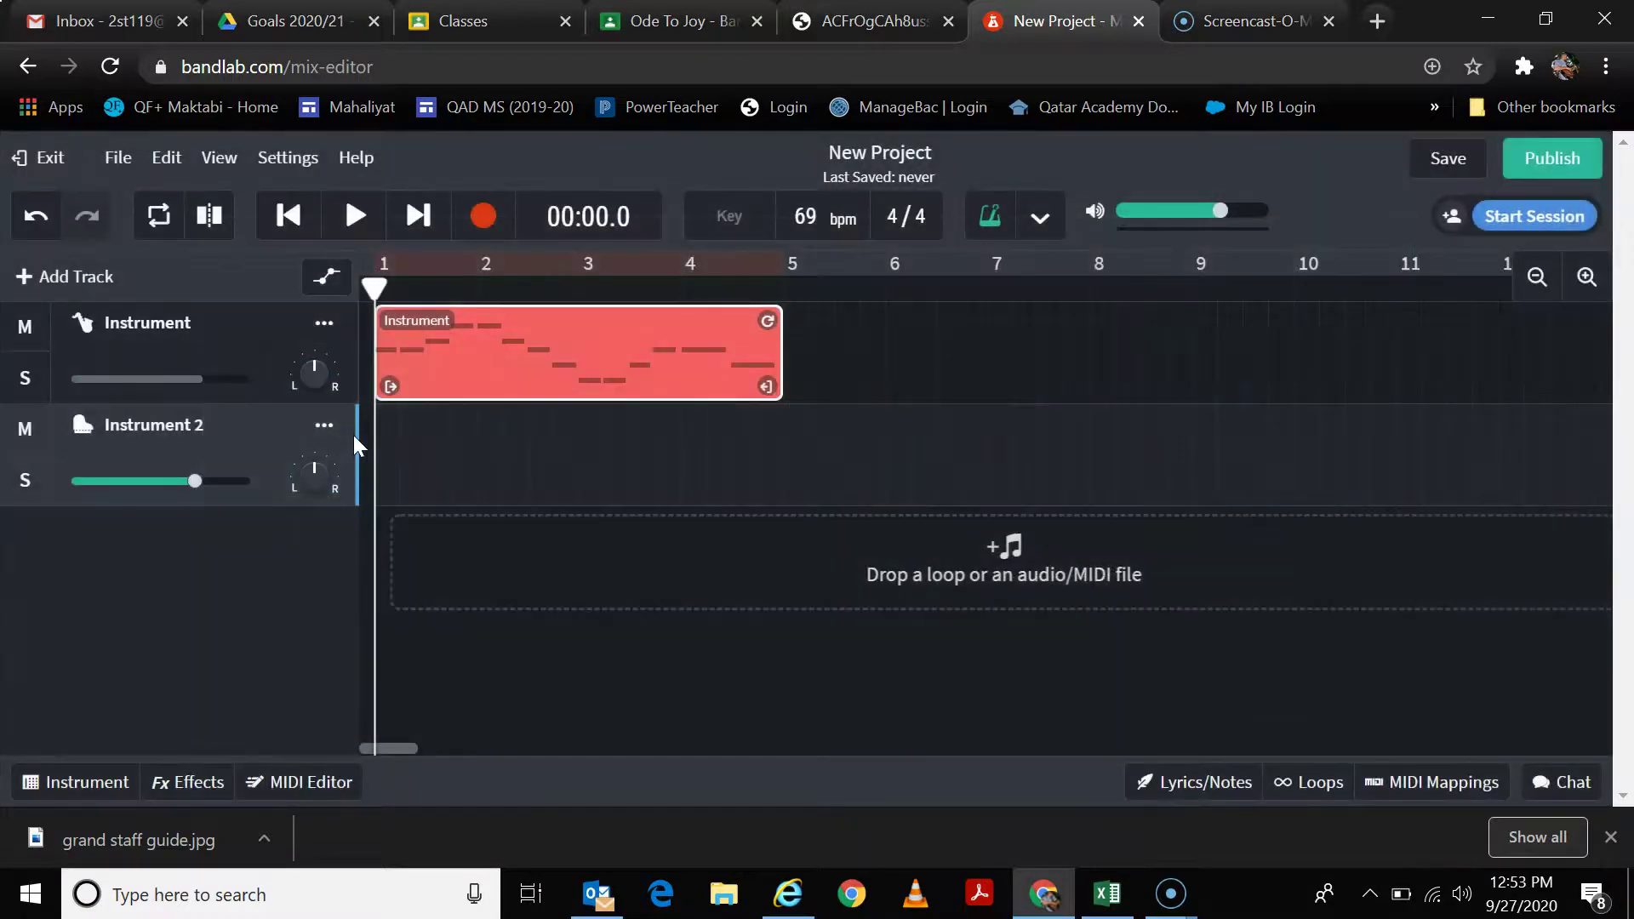
pyautogui.click(76, 792)
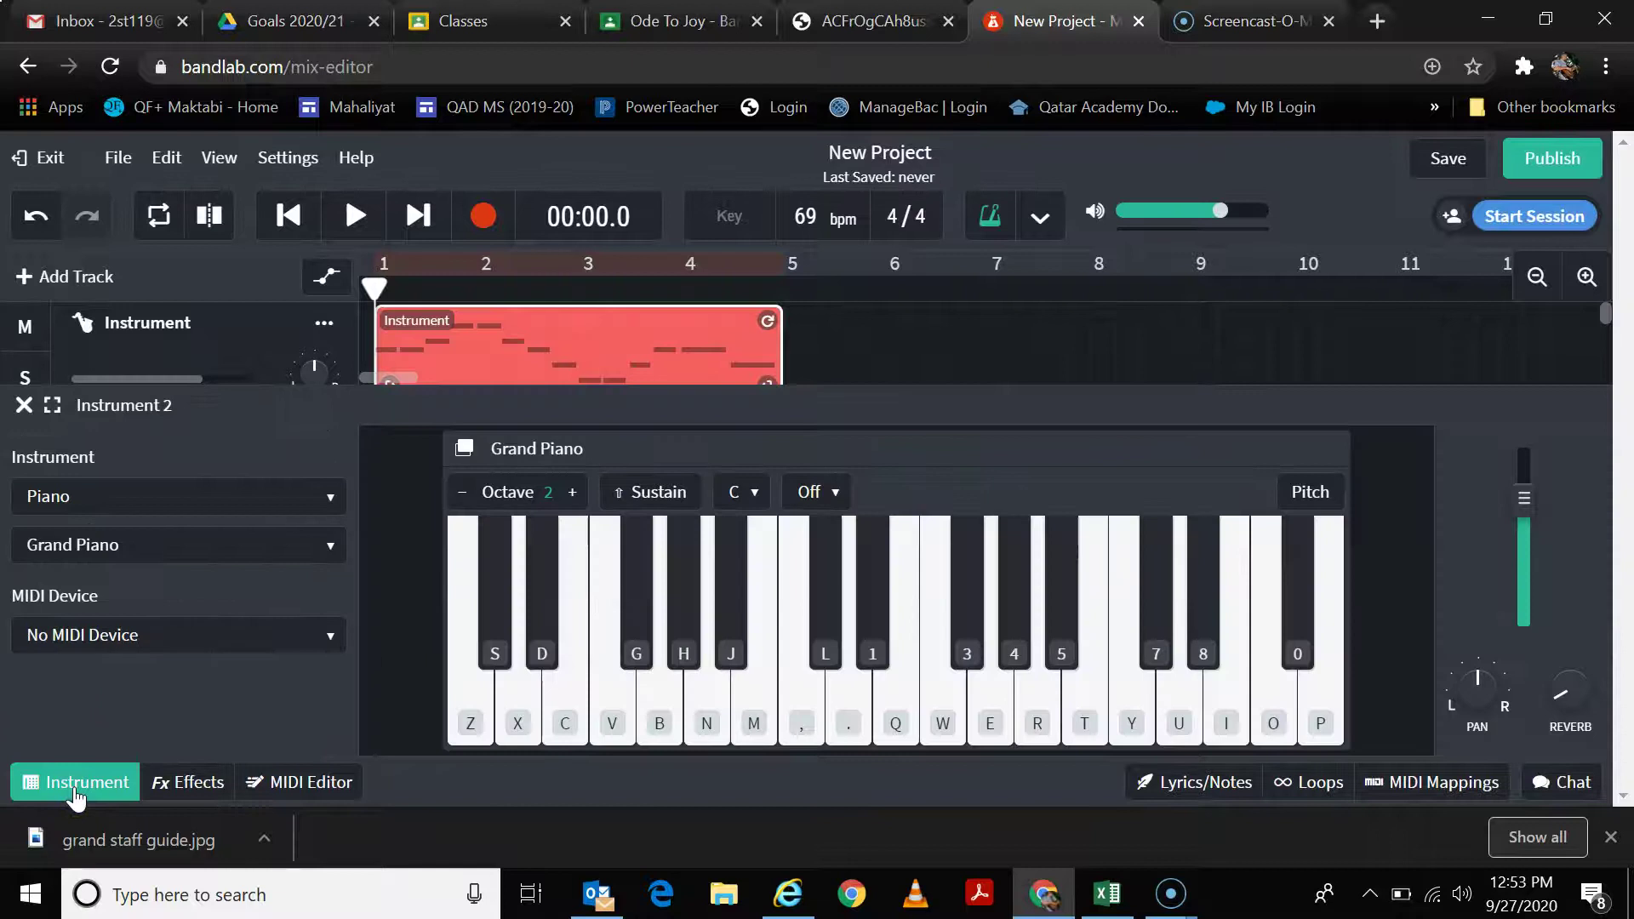
# Step: Set the second track's instrument to Oboe from the Winds category, checking the score for the part, and play an E to test it
pyautogui.click(332, 497)
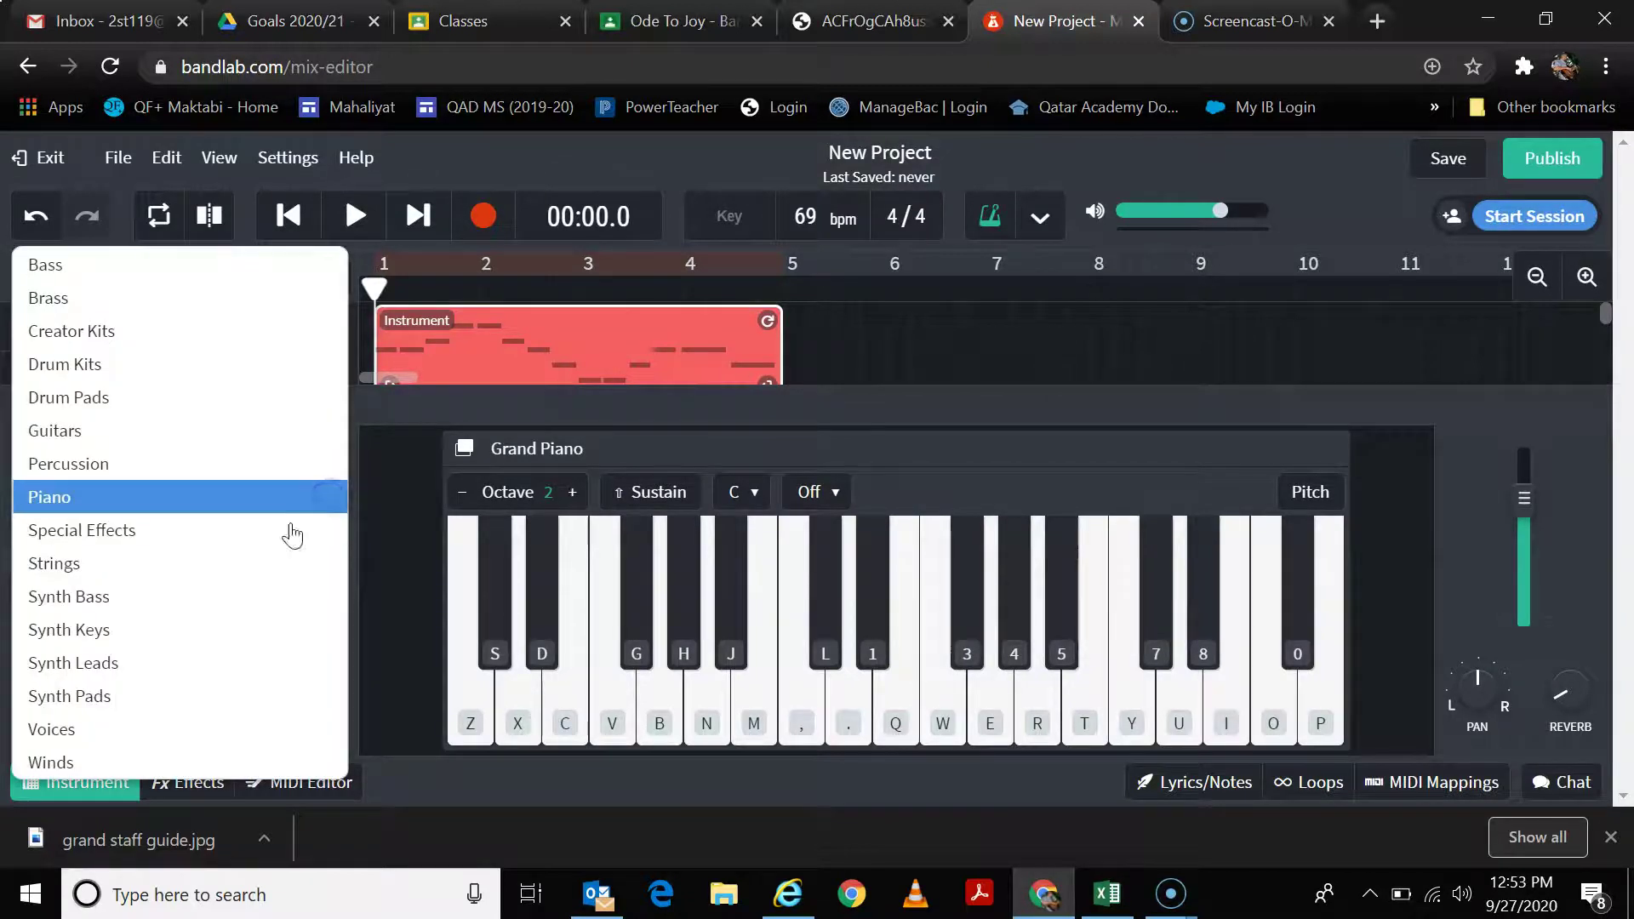
pyautogui.click(120, 760)
pyautogui.click(872, 20)
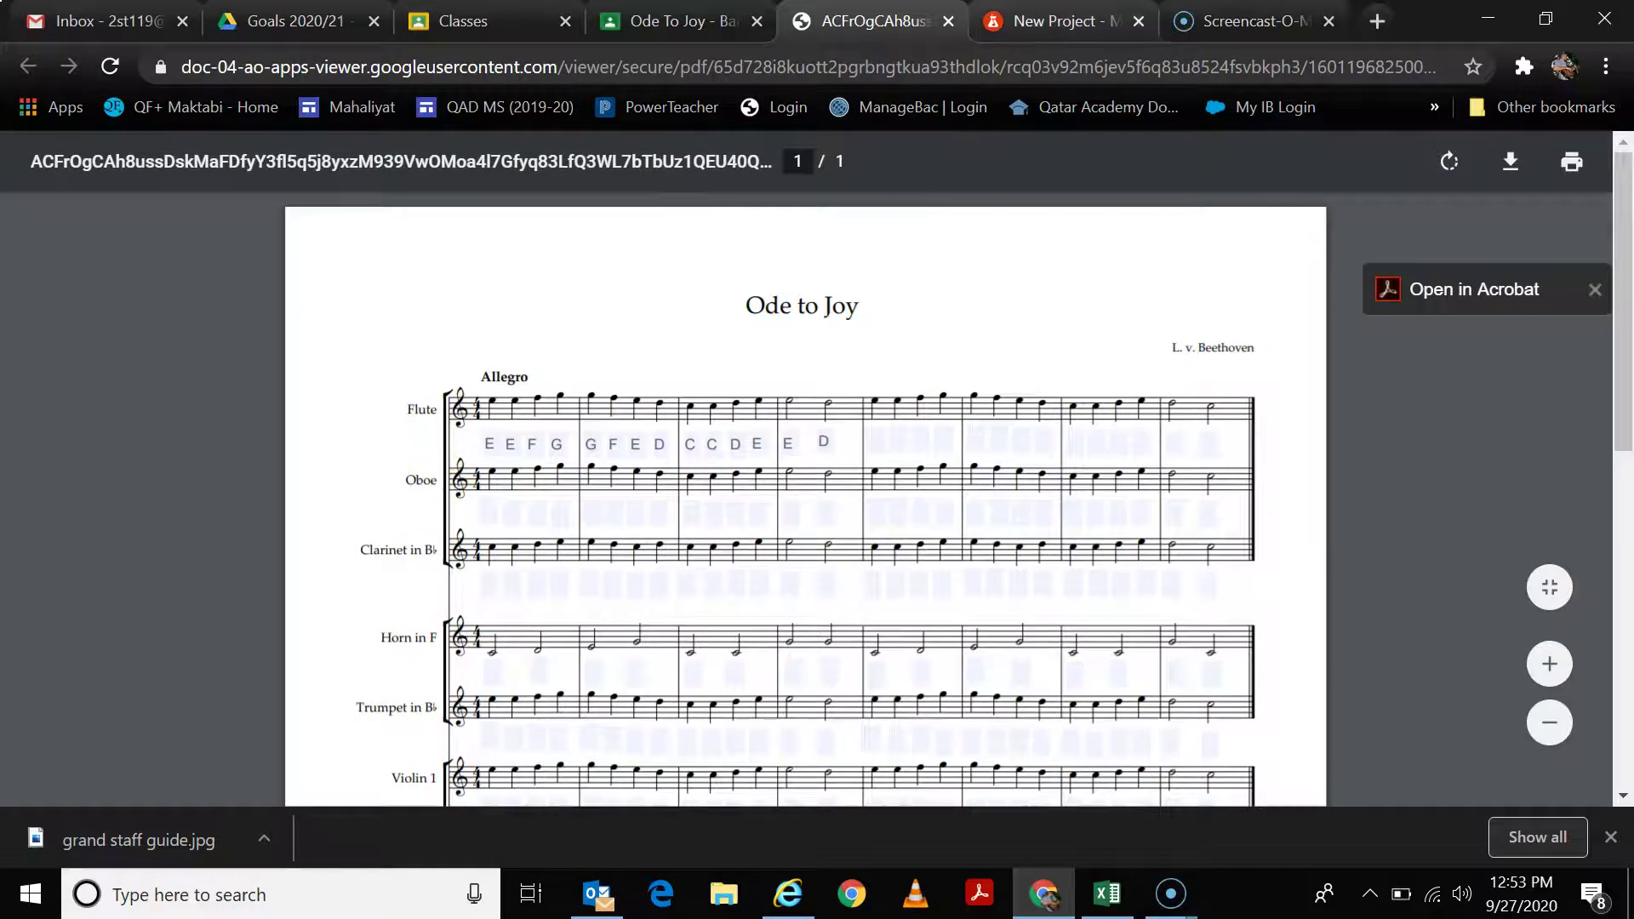
pyautogui.click(1074, 20)
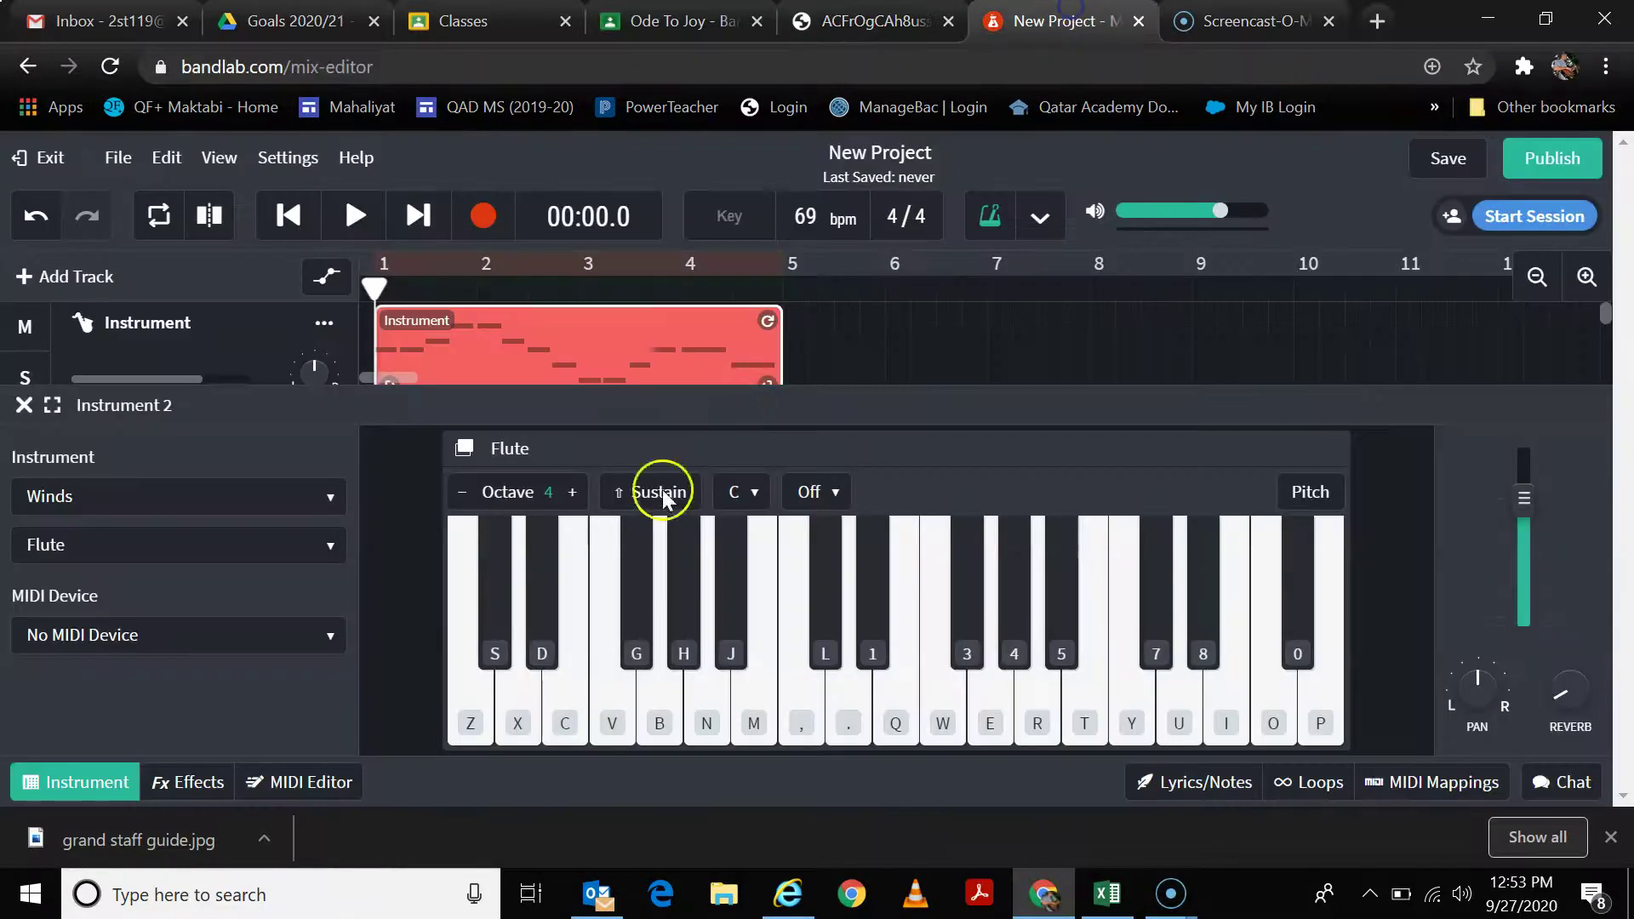
pyautogui.click(335, 543)
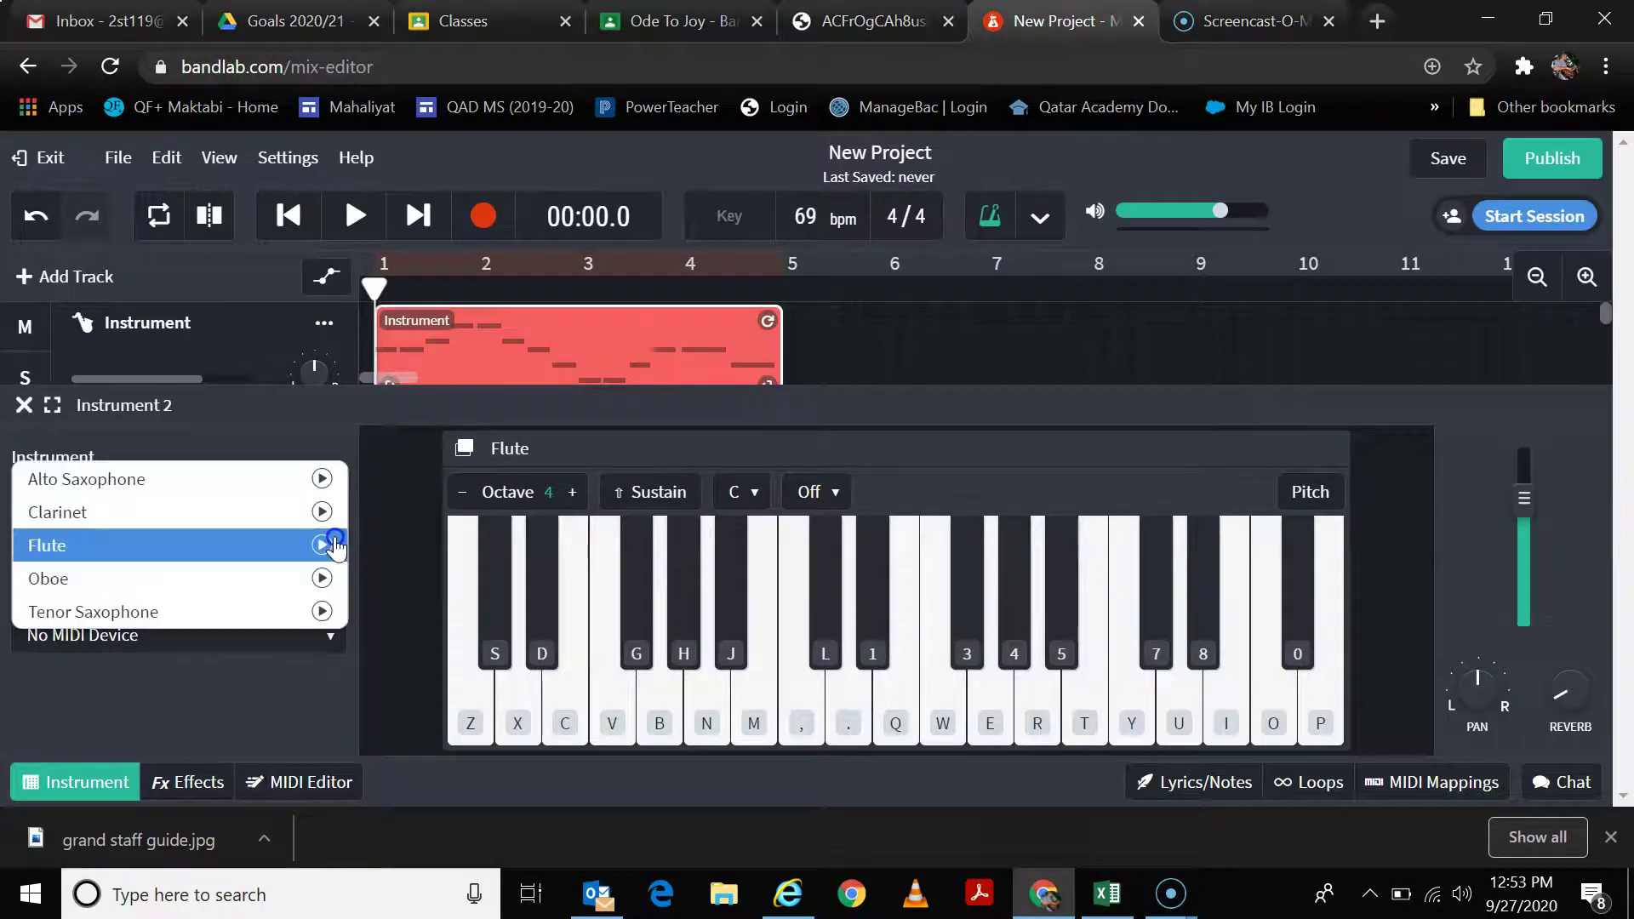
pyautogui.click(66, 578)
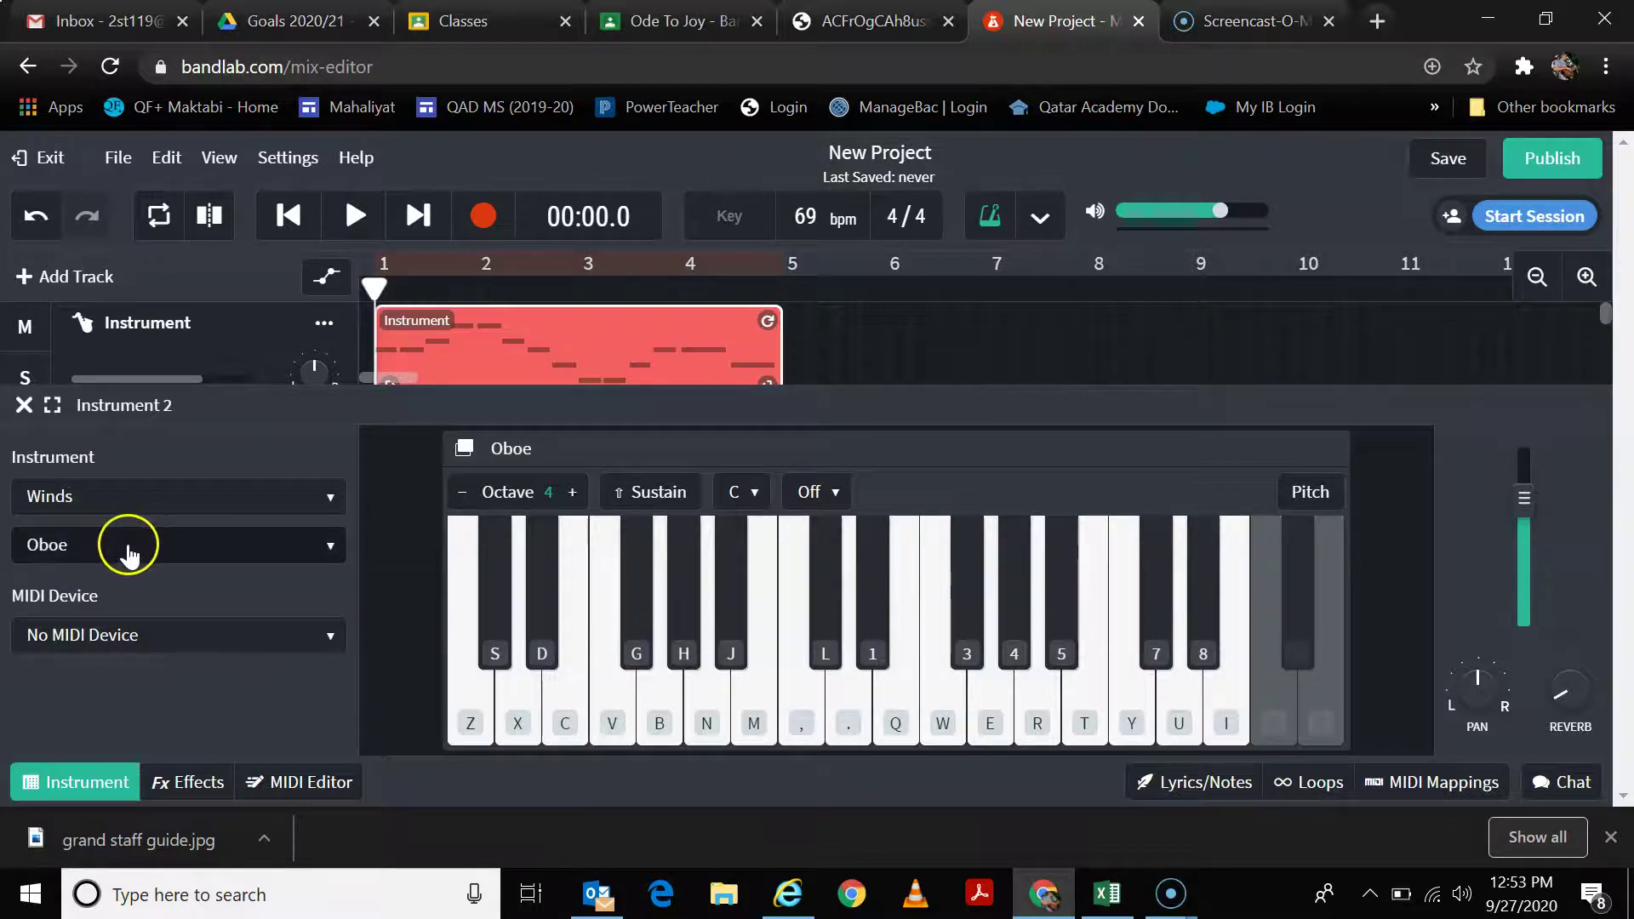
pyautogui.press('c')
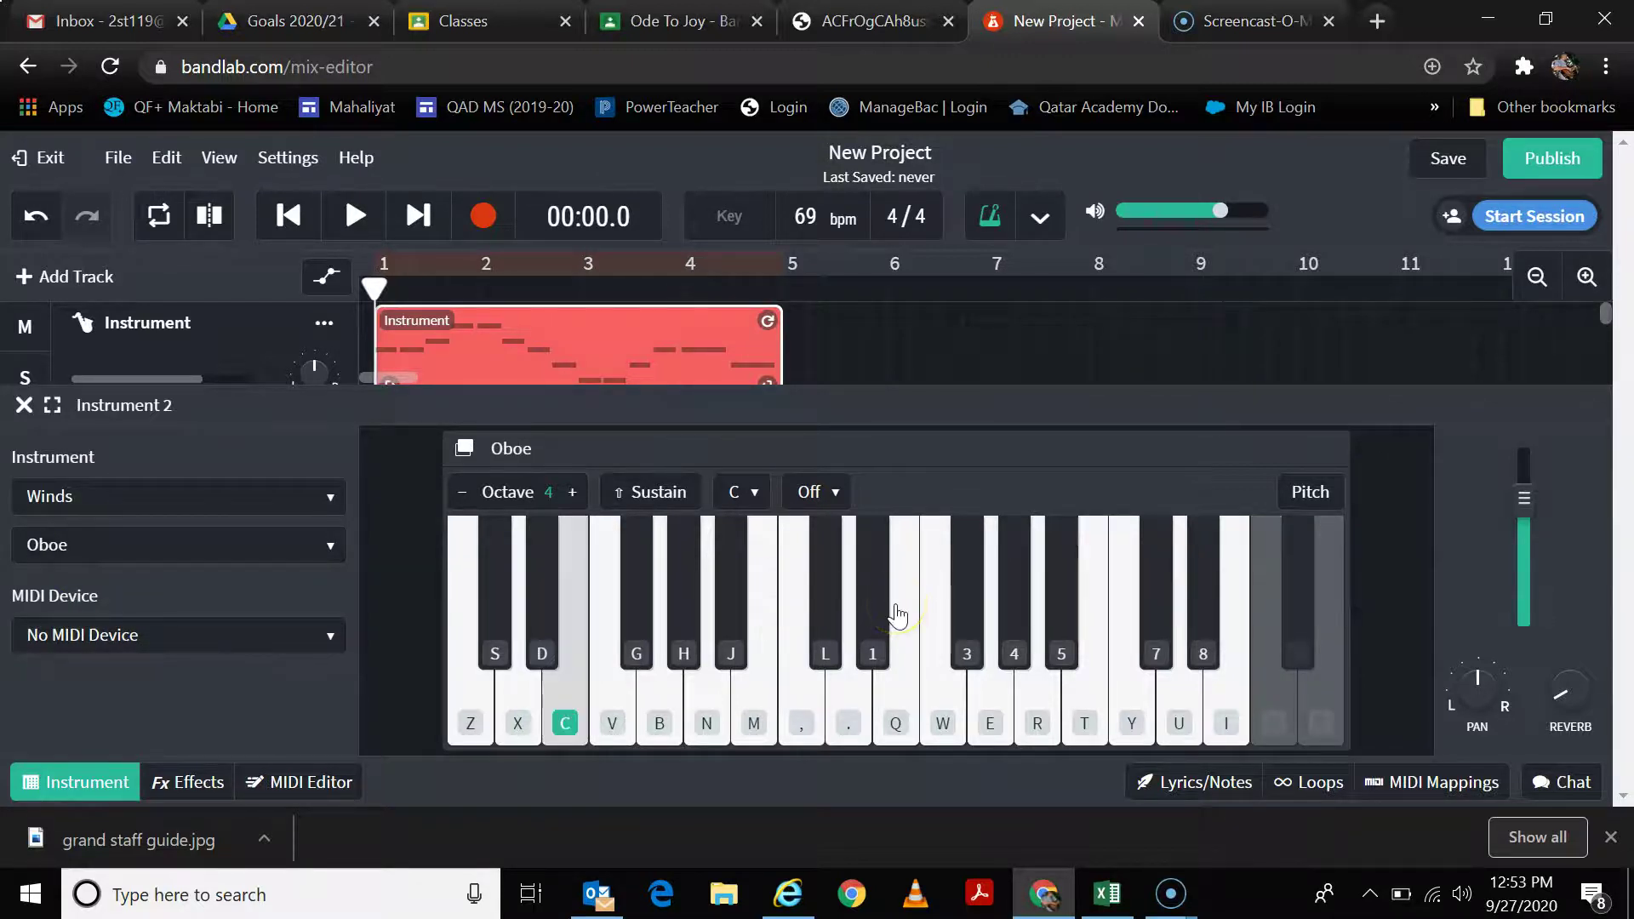
# Step: Test F and G on the oboe keyboard and label the score's Oboe line E E F G, G F E D, C C D E, E D
pyautogui.press('v')
pyautogui.press('b')
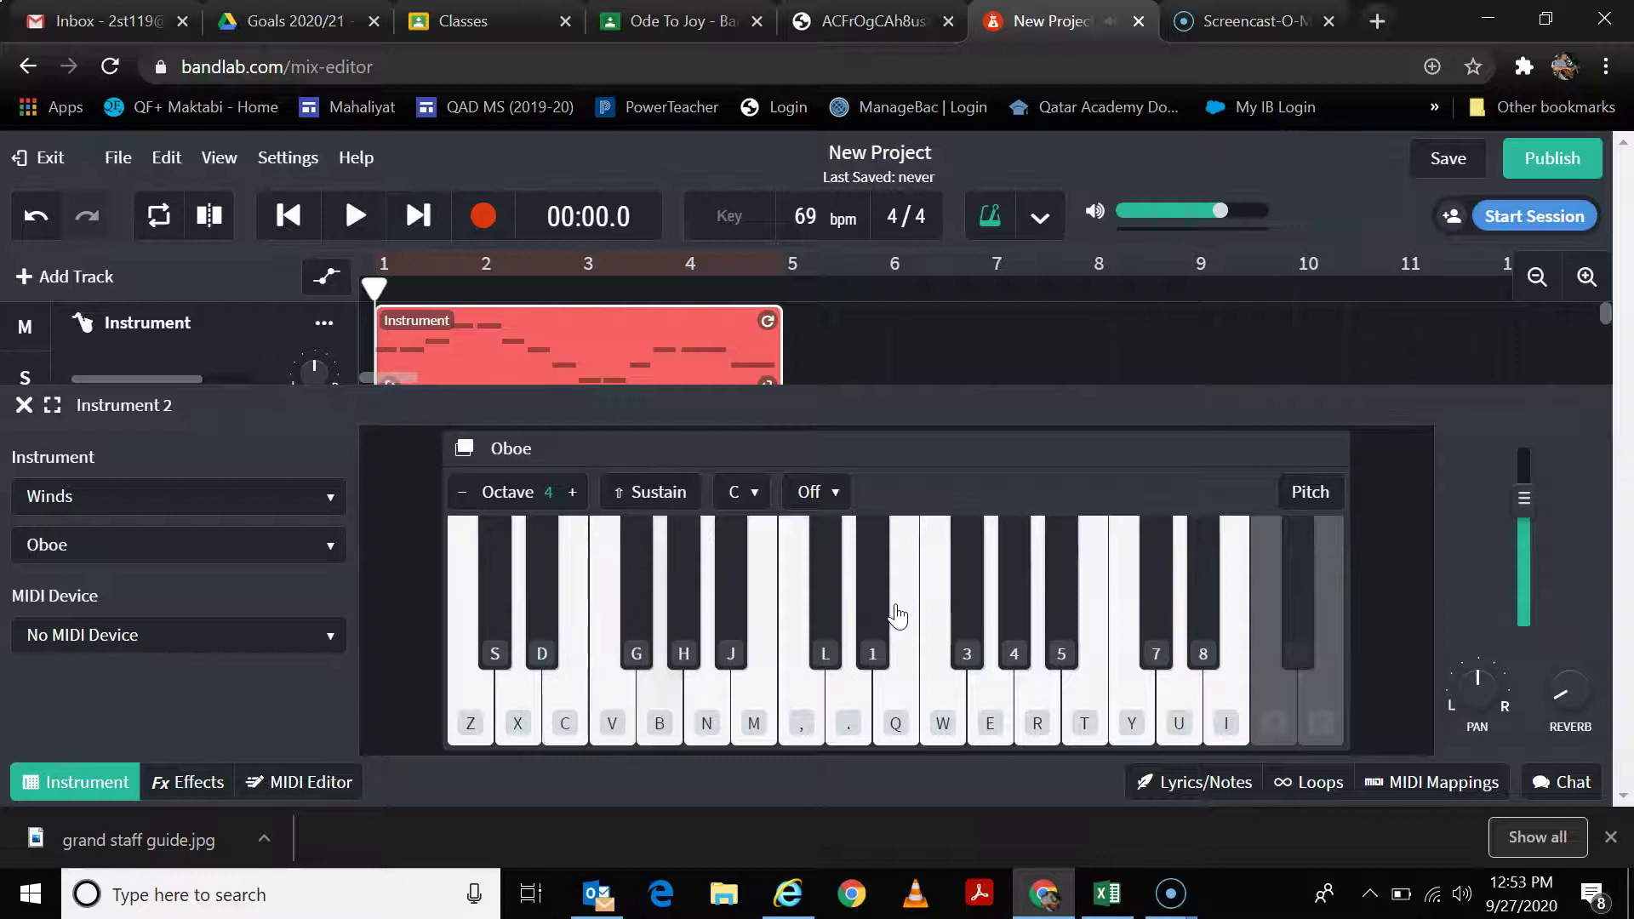
pyautogui.click(877, 12)
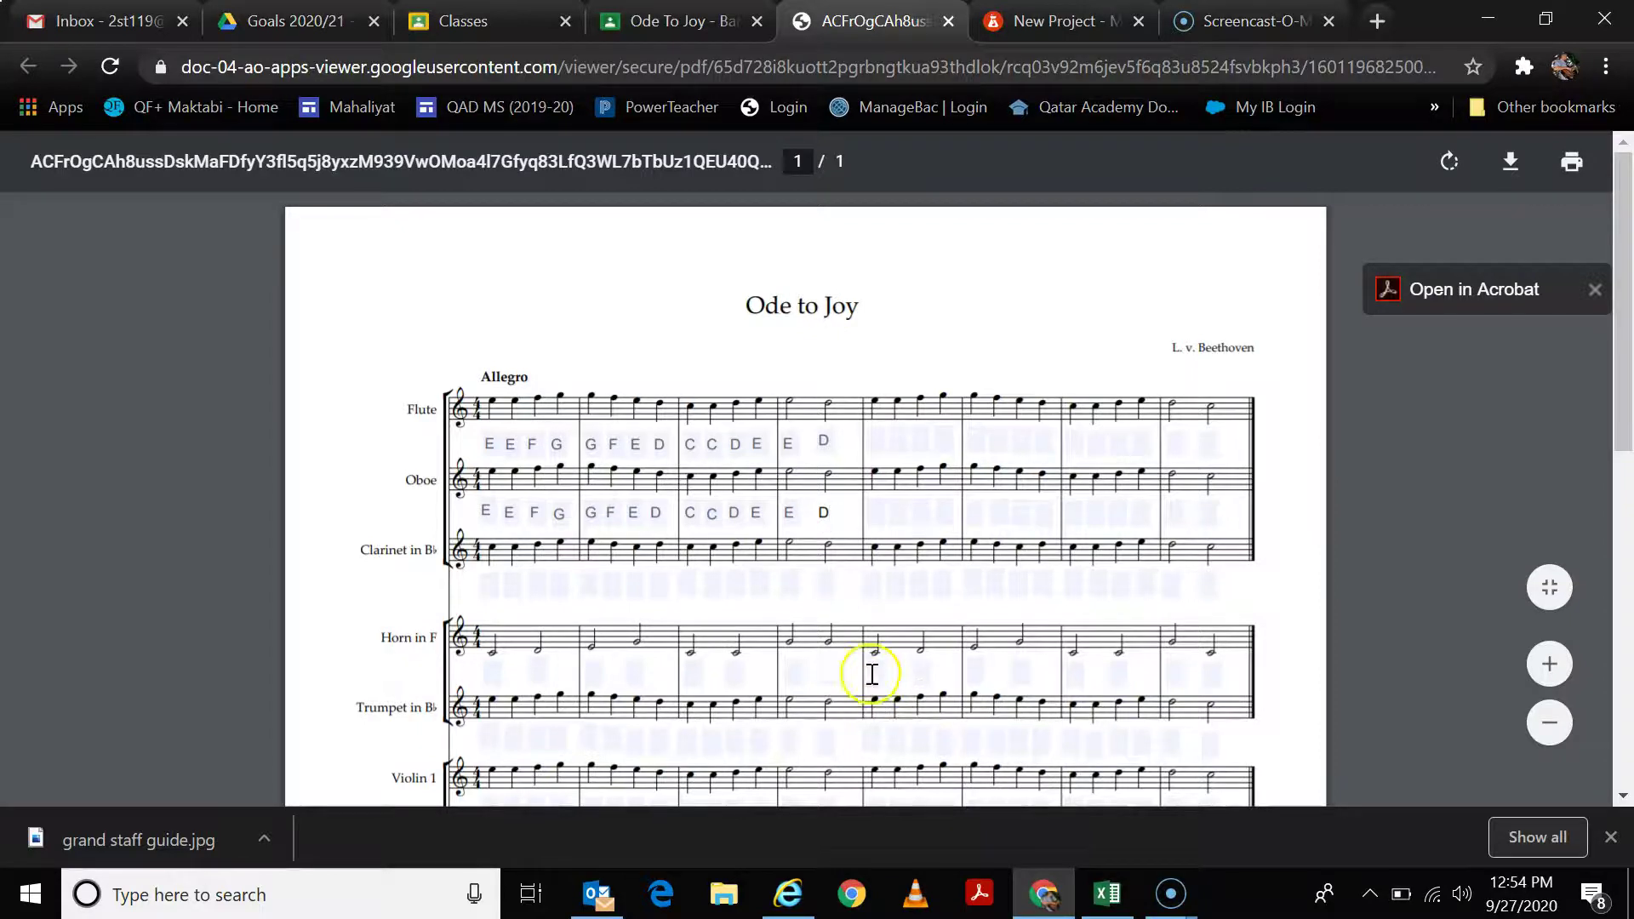
pyautogui.hotkey('ctrl', 'Tab')
# Step: Hide the oboe keyboard, reselect the second instrument track, and show its keyboard again
pyautogui.click(1047, 483)
pyautogui.rightClick(310, 368)
pyautogui.click(308, 360)
pyautogui.hotkey('ctrl', 'z')
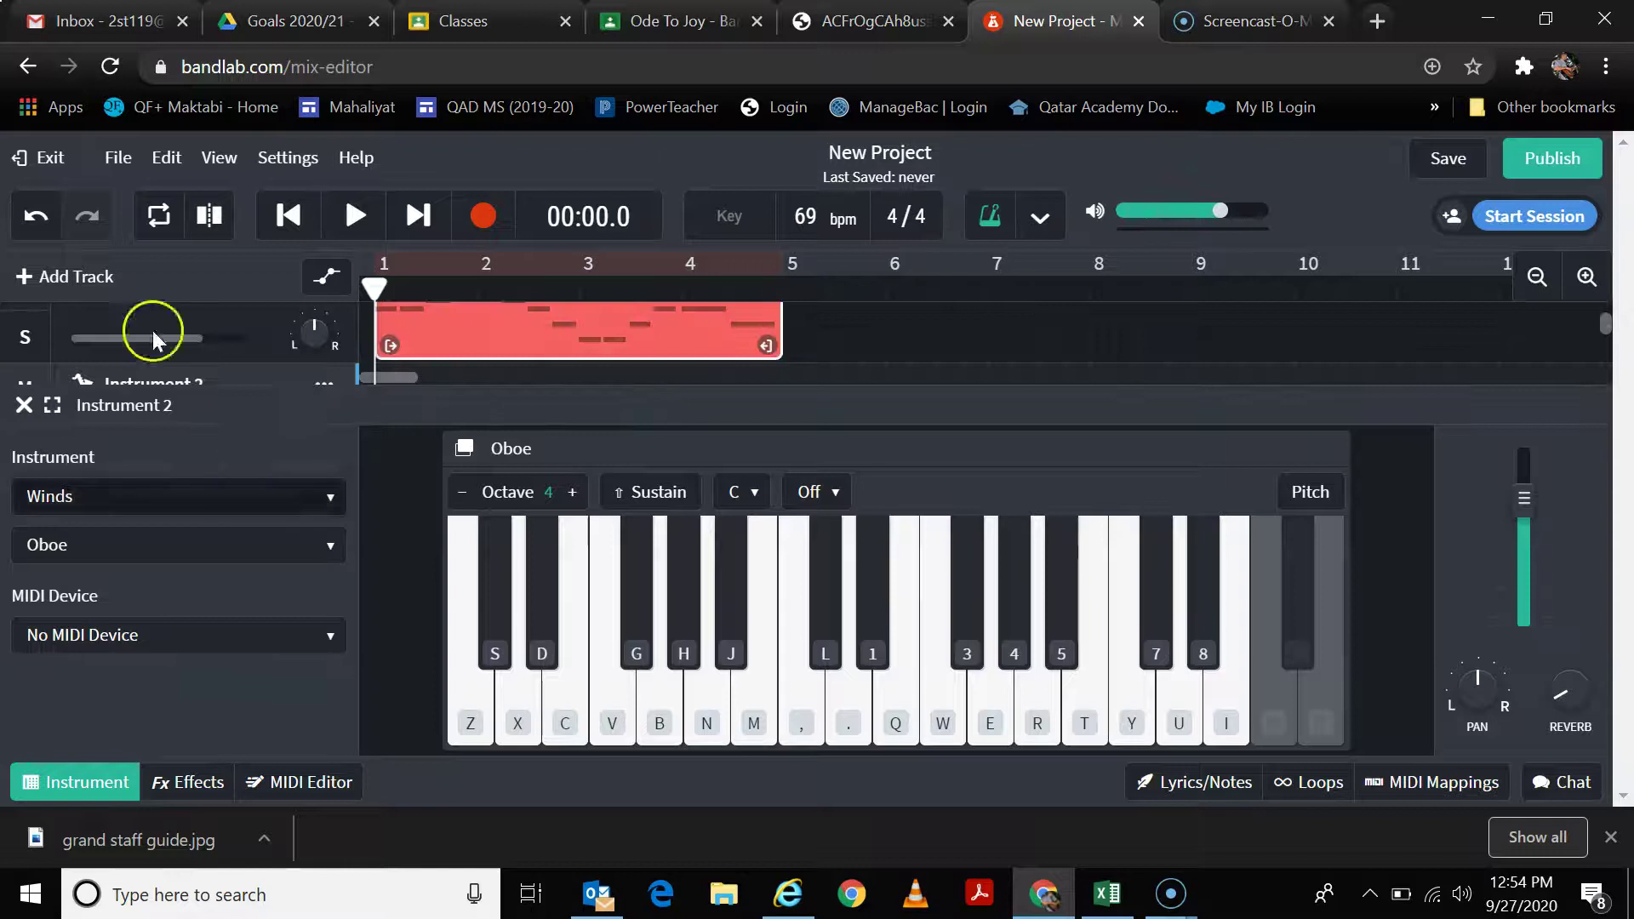
pyautogui.click(24, 405)
pyautogui.click(257, 428)
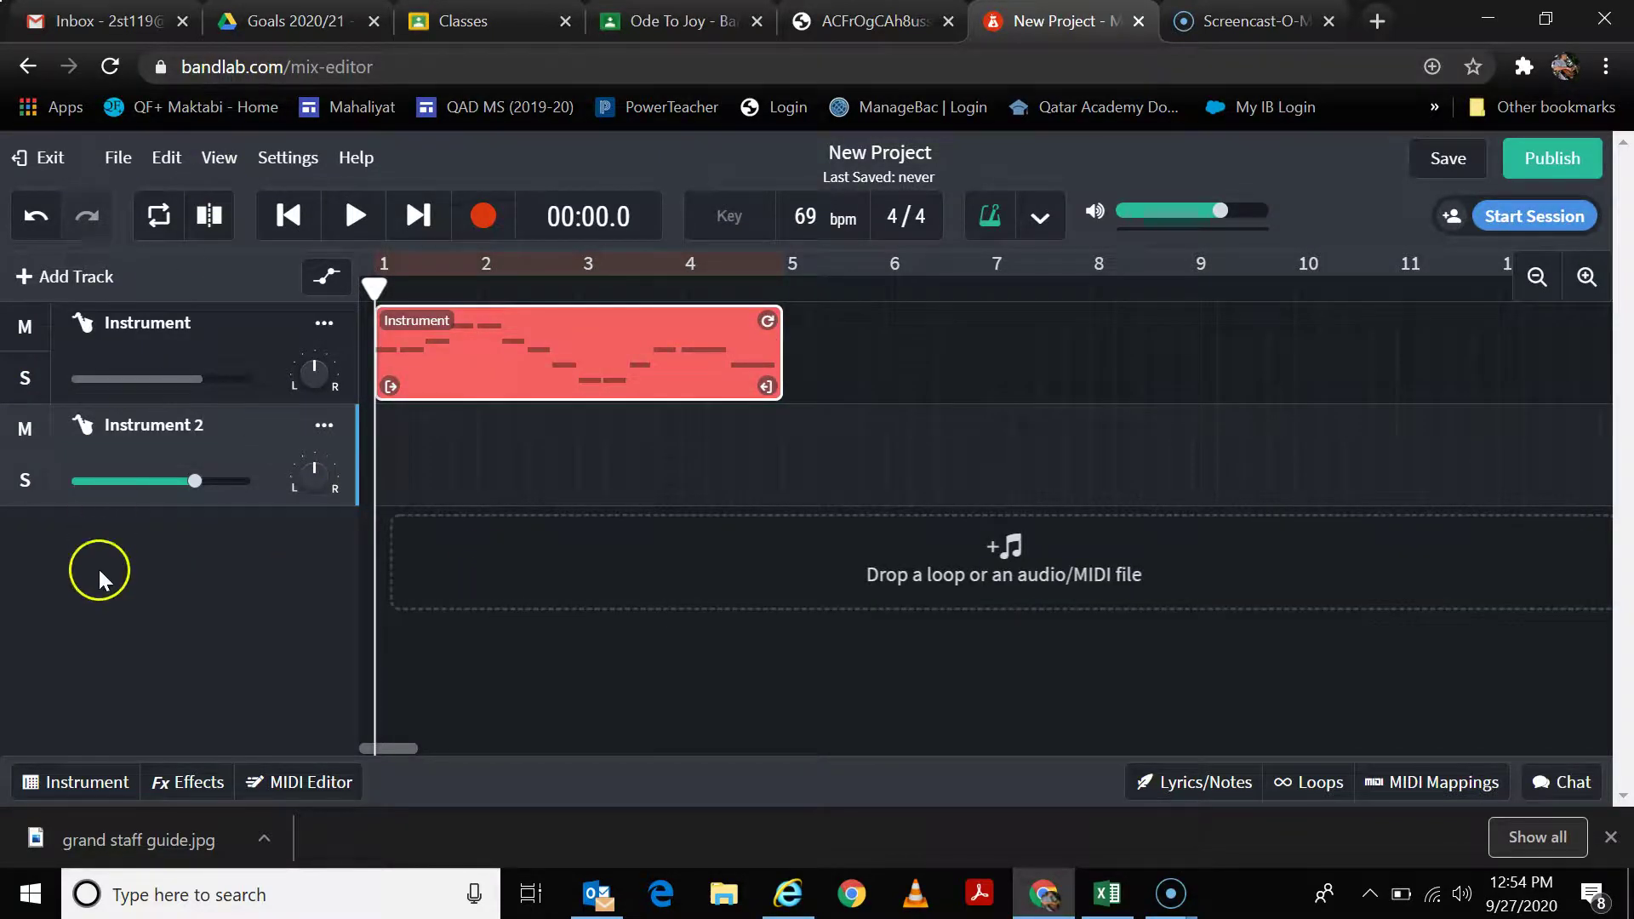
pyautogui.click(21, 781)
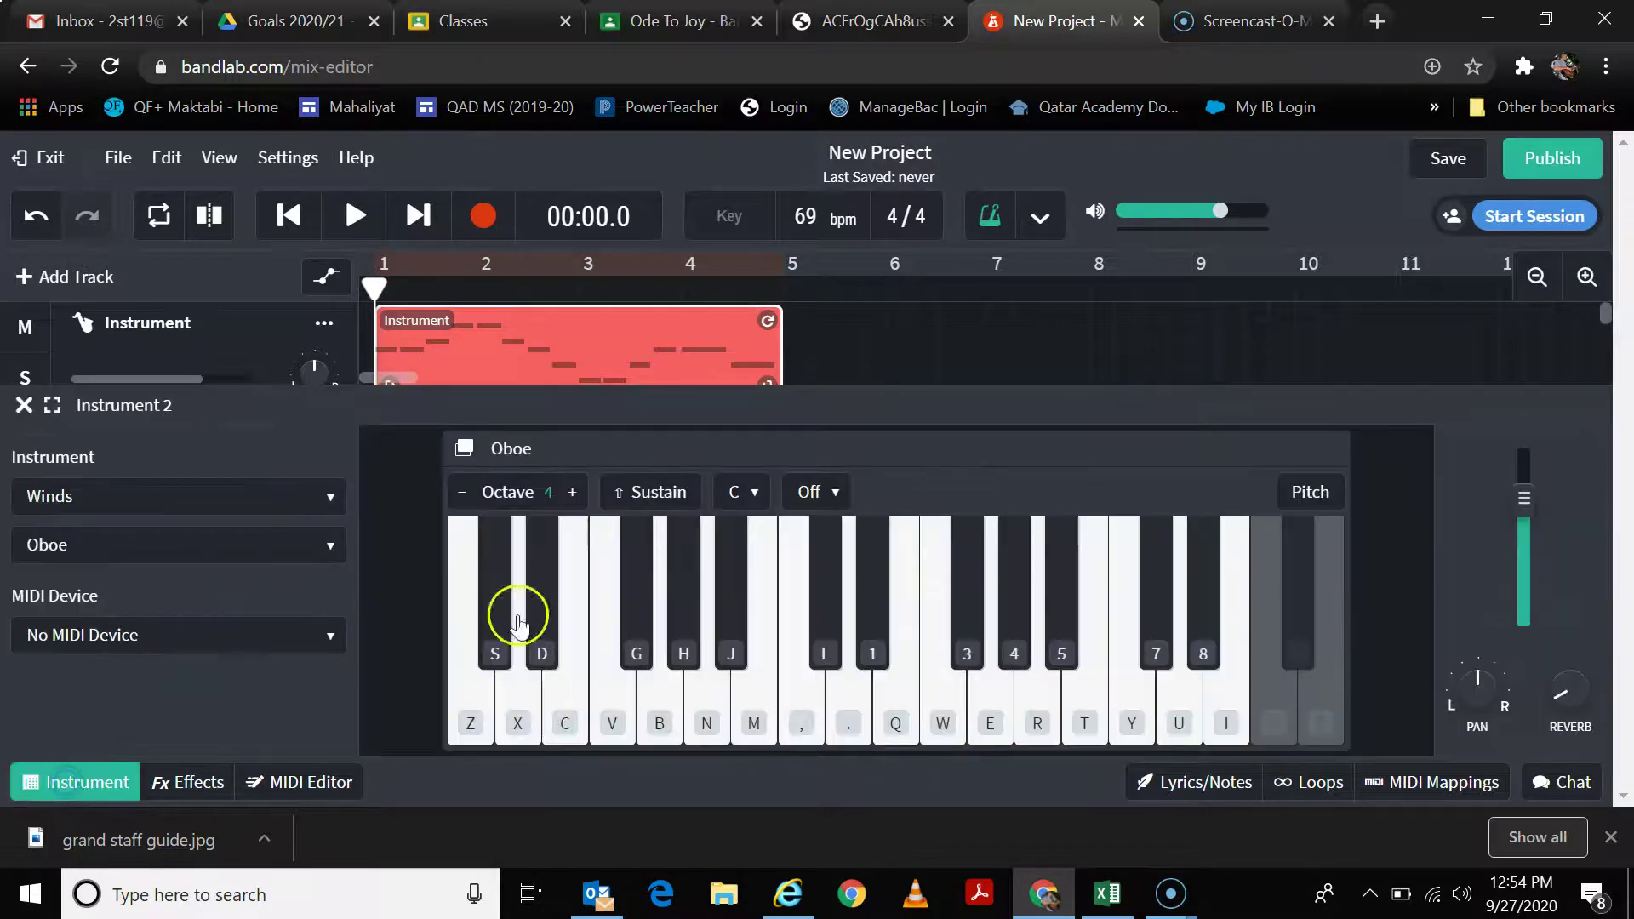
# Step: Record the oboe part from the project start as E E F G, G F E D, C C D E, E D, and hide the keyboard
pyautogui.click(289, 219)
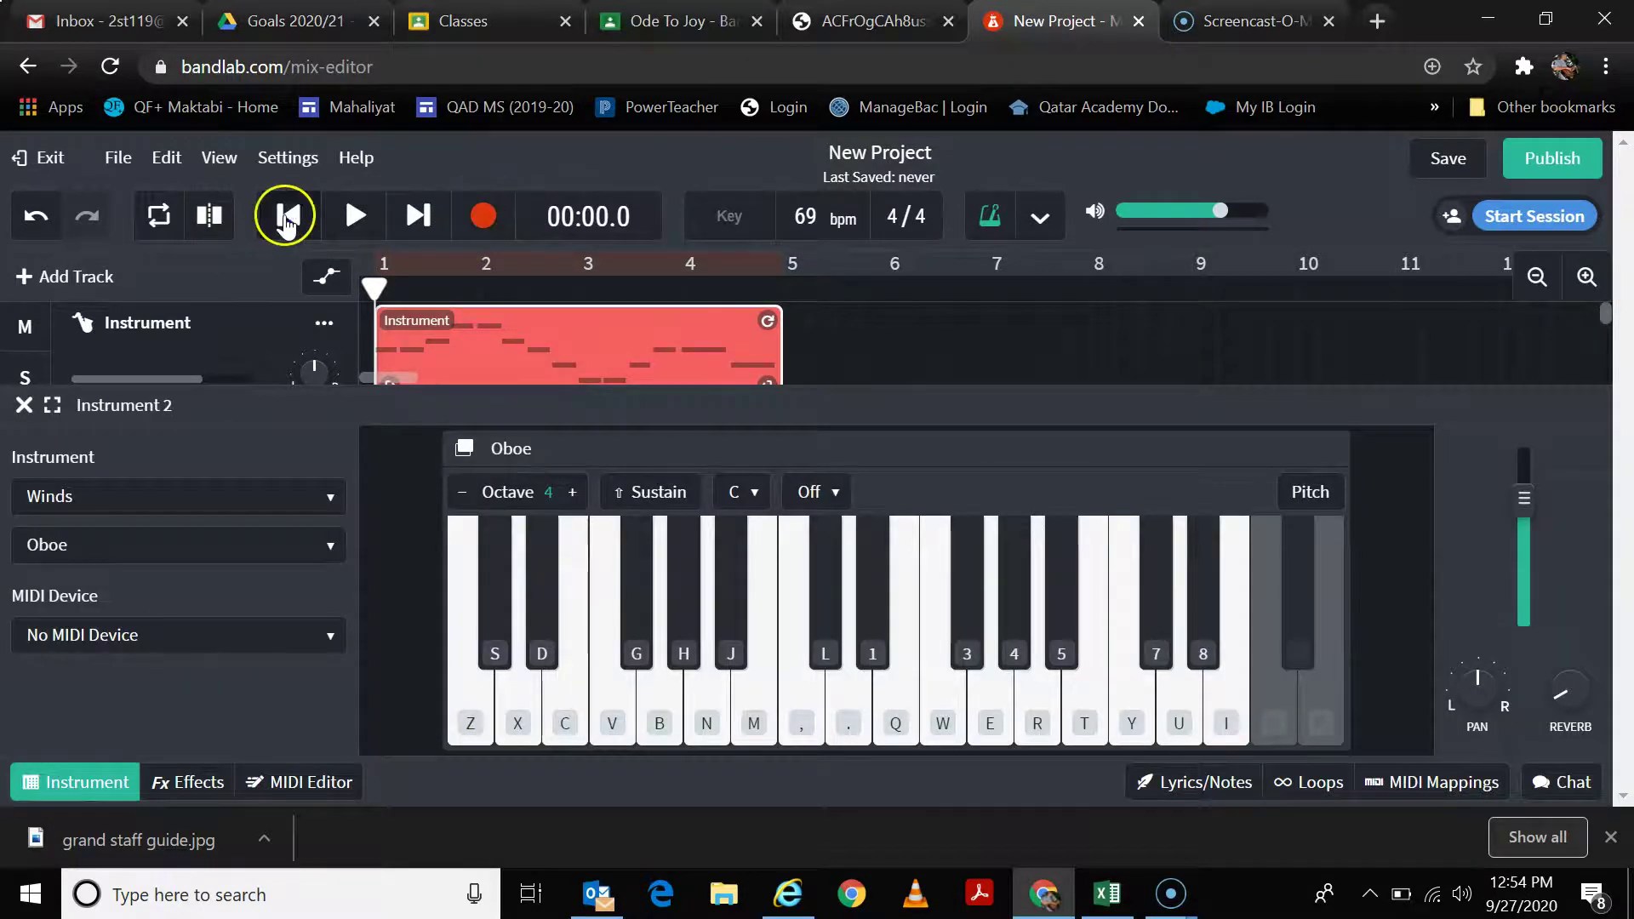
pyautogui.click(484, 218)
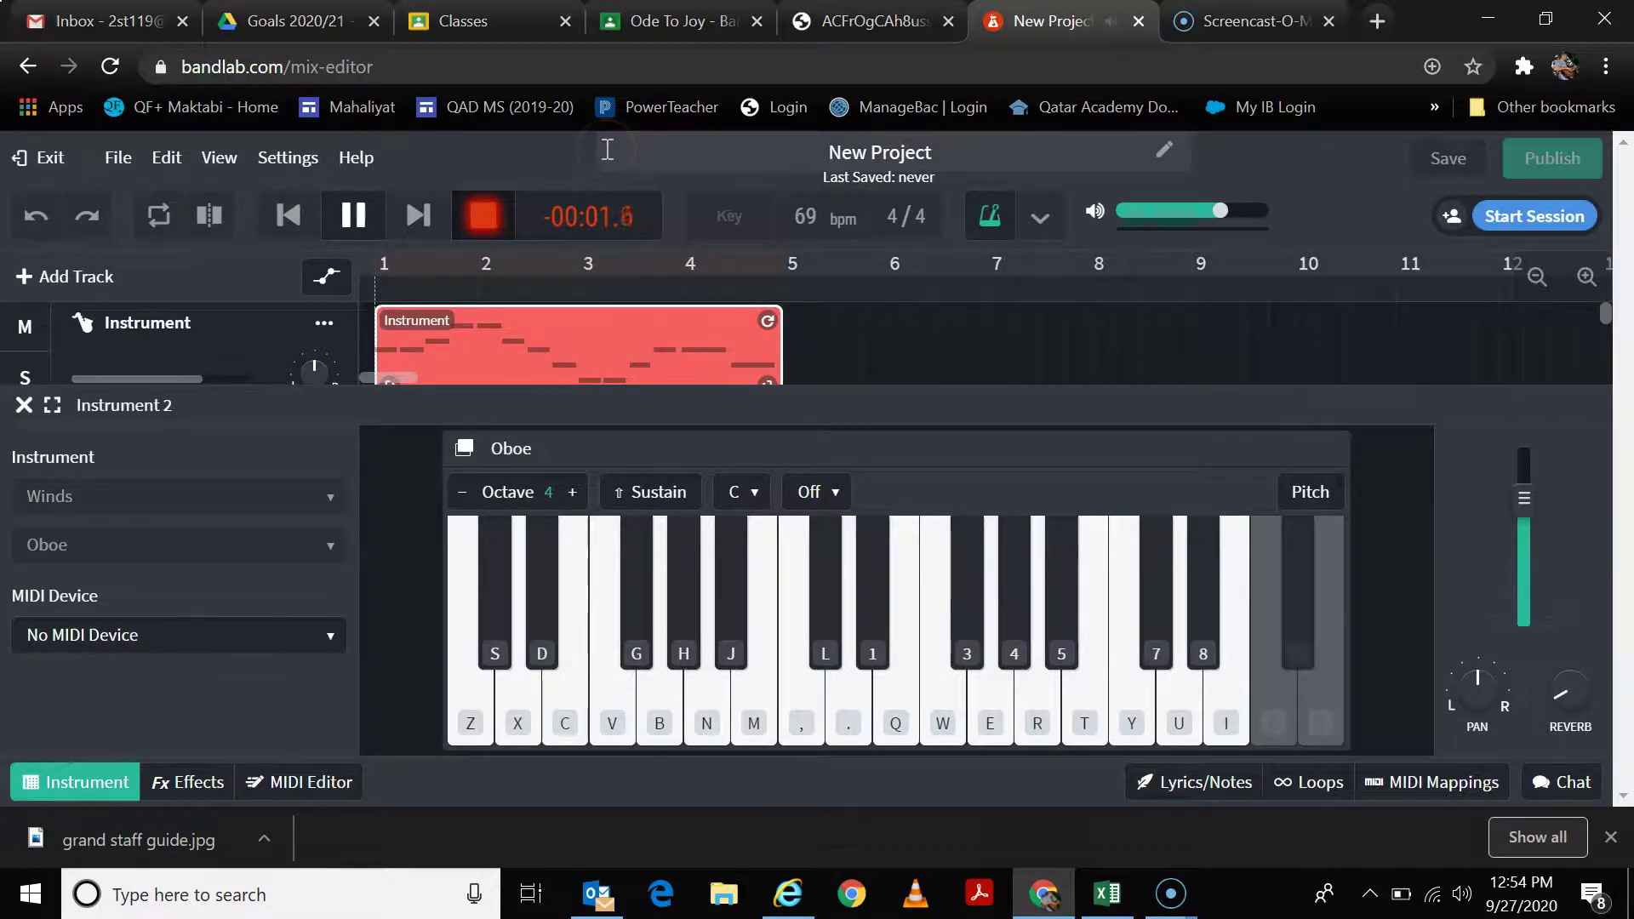
pyautogui.press('c')
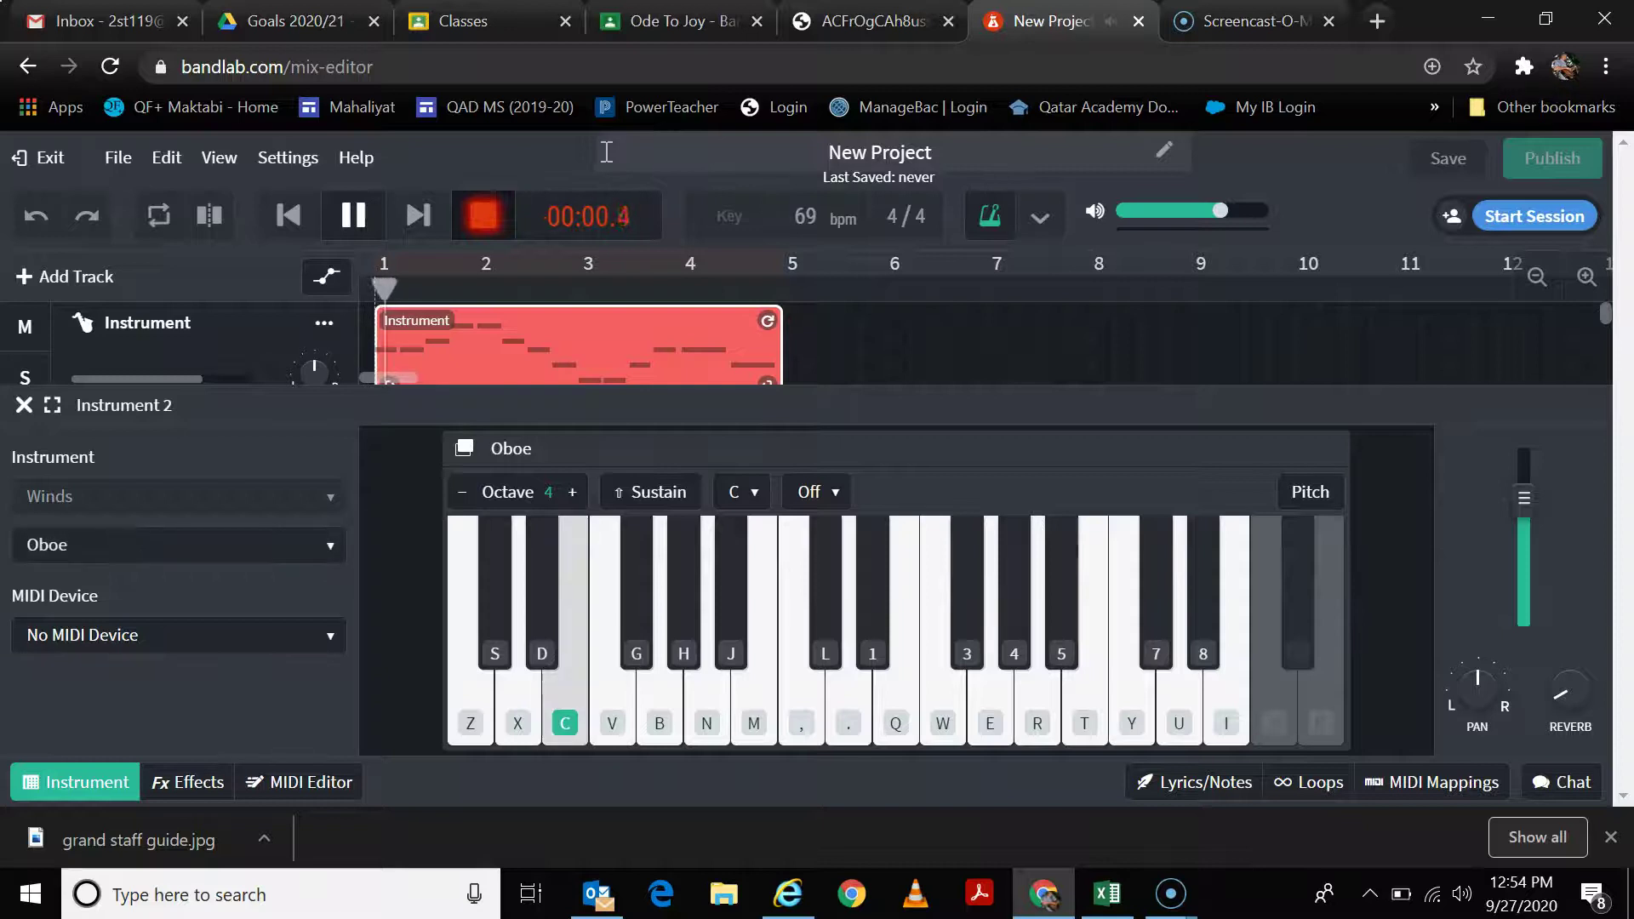
pyautogui.press('v')
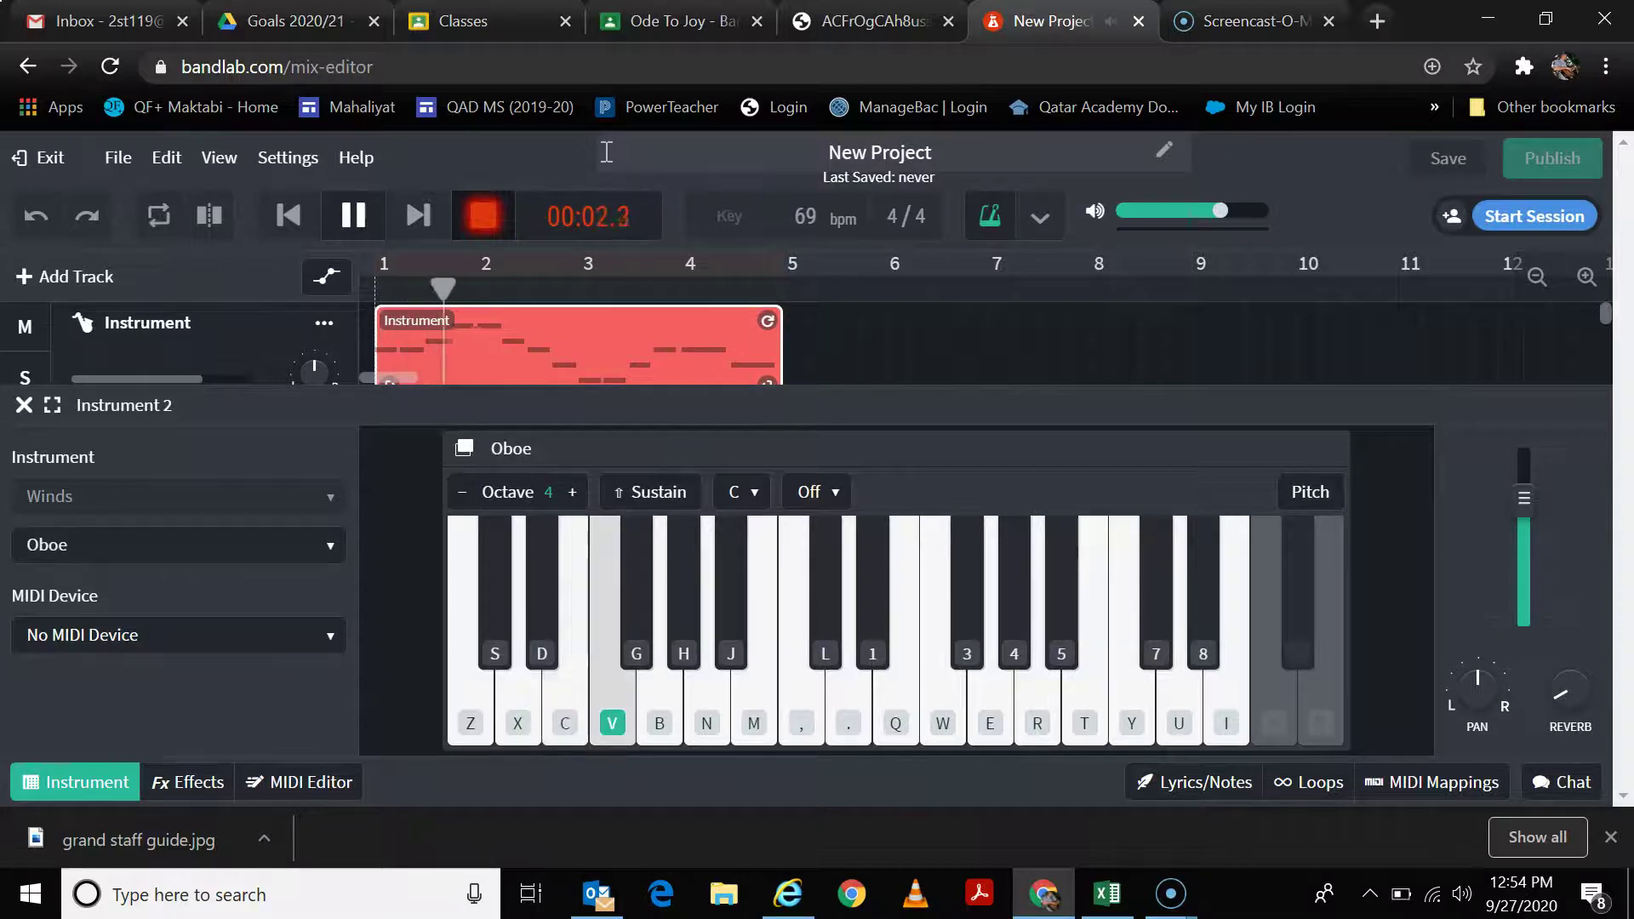
pyautogui.press('b')
pyautogui.press('b')
pyautogui.press('v')
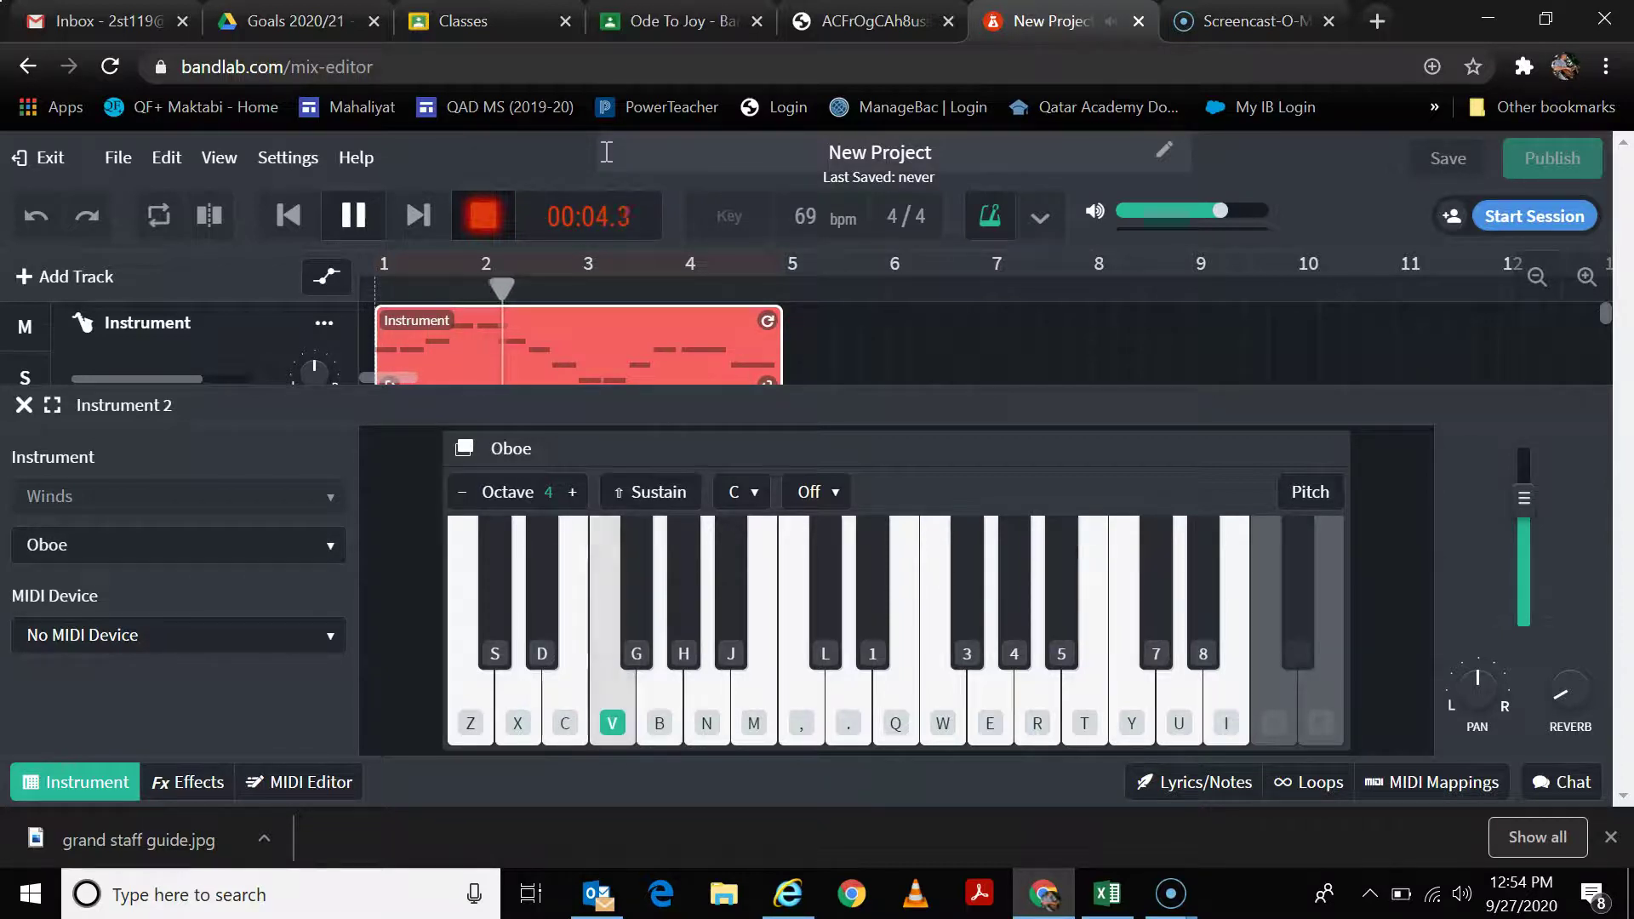
pyautogui.press('c')
pyautogui.press('x')
pyautogui.press('z')
pyautogui.press('z')
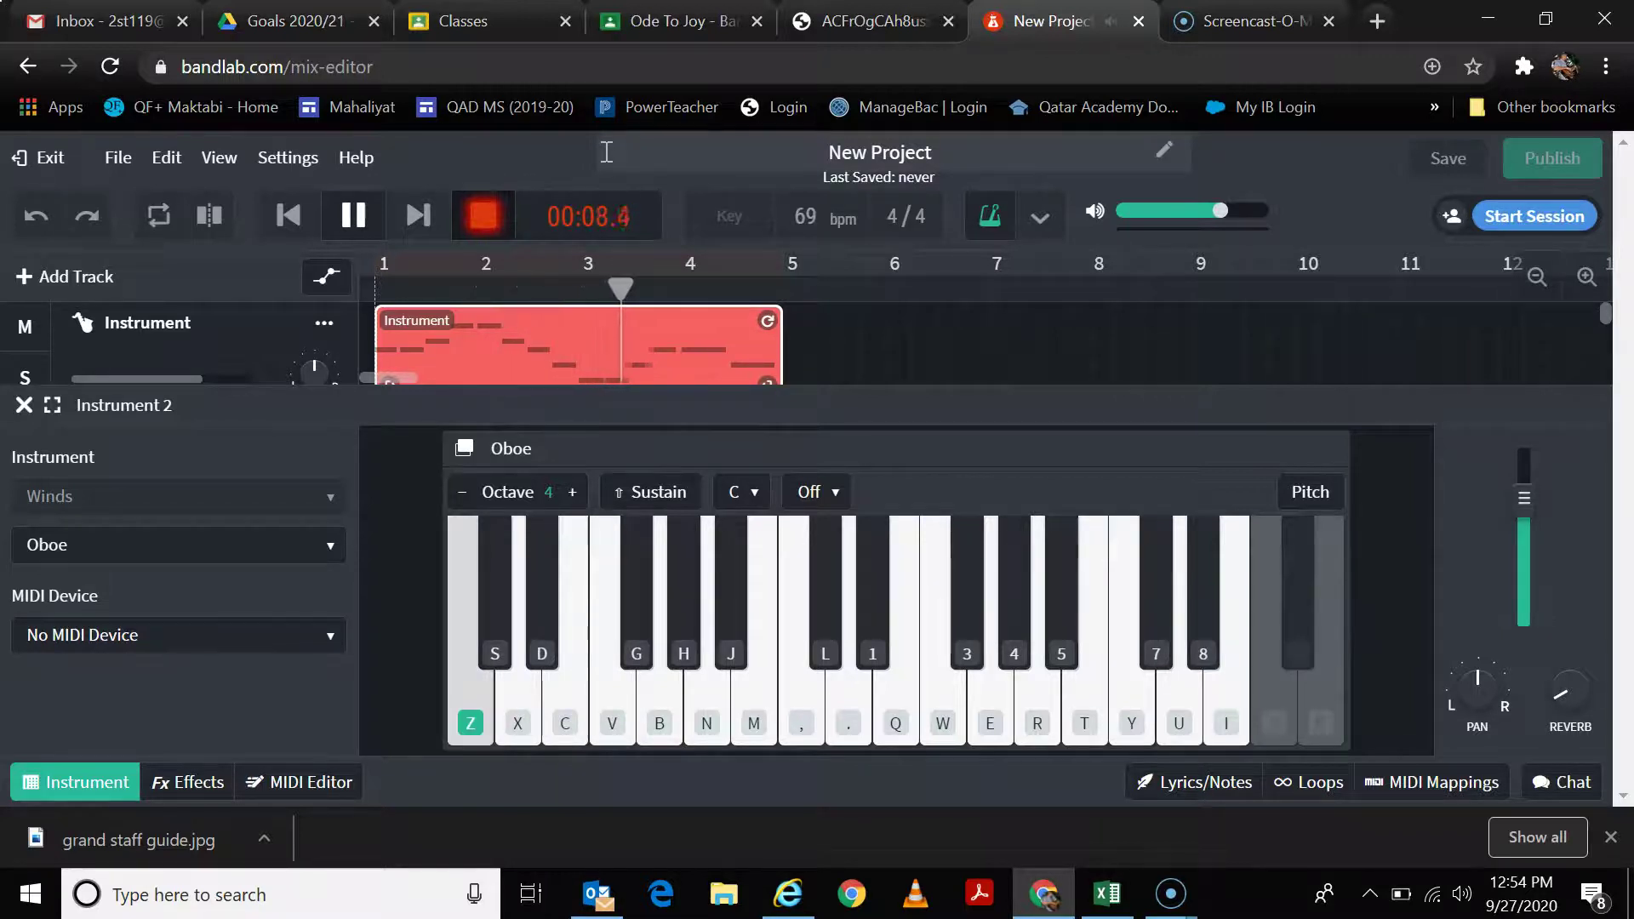
pyautogui.press('x')
pyautogui.press('c')
pyautogui.press('c')
pyautogui.press('x')
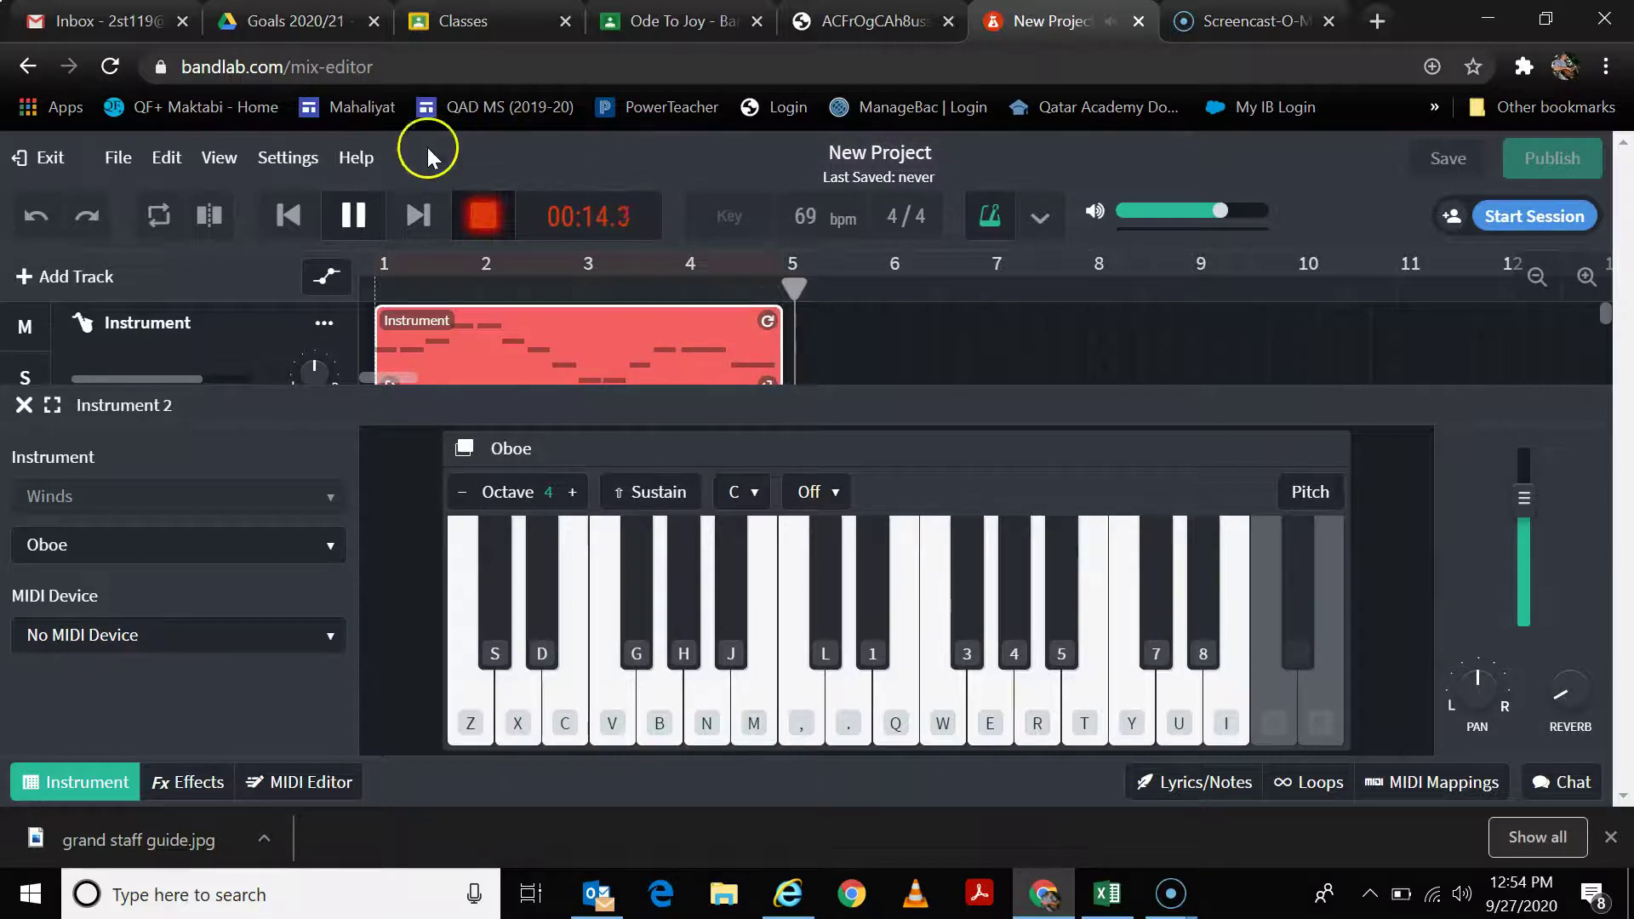
pyautogui.click(353, 215)
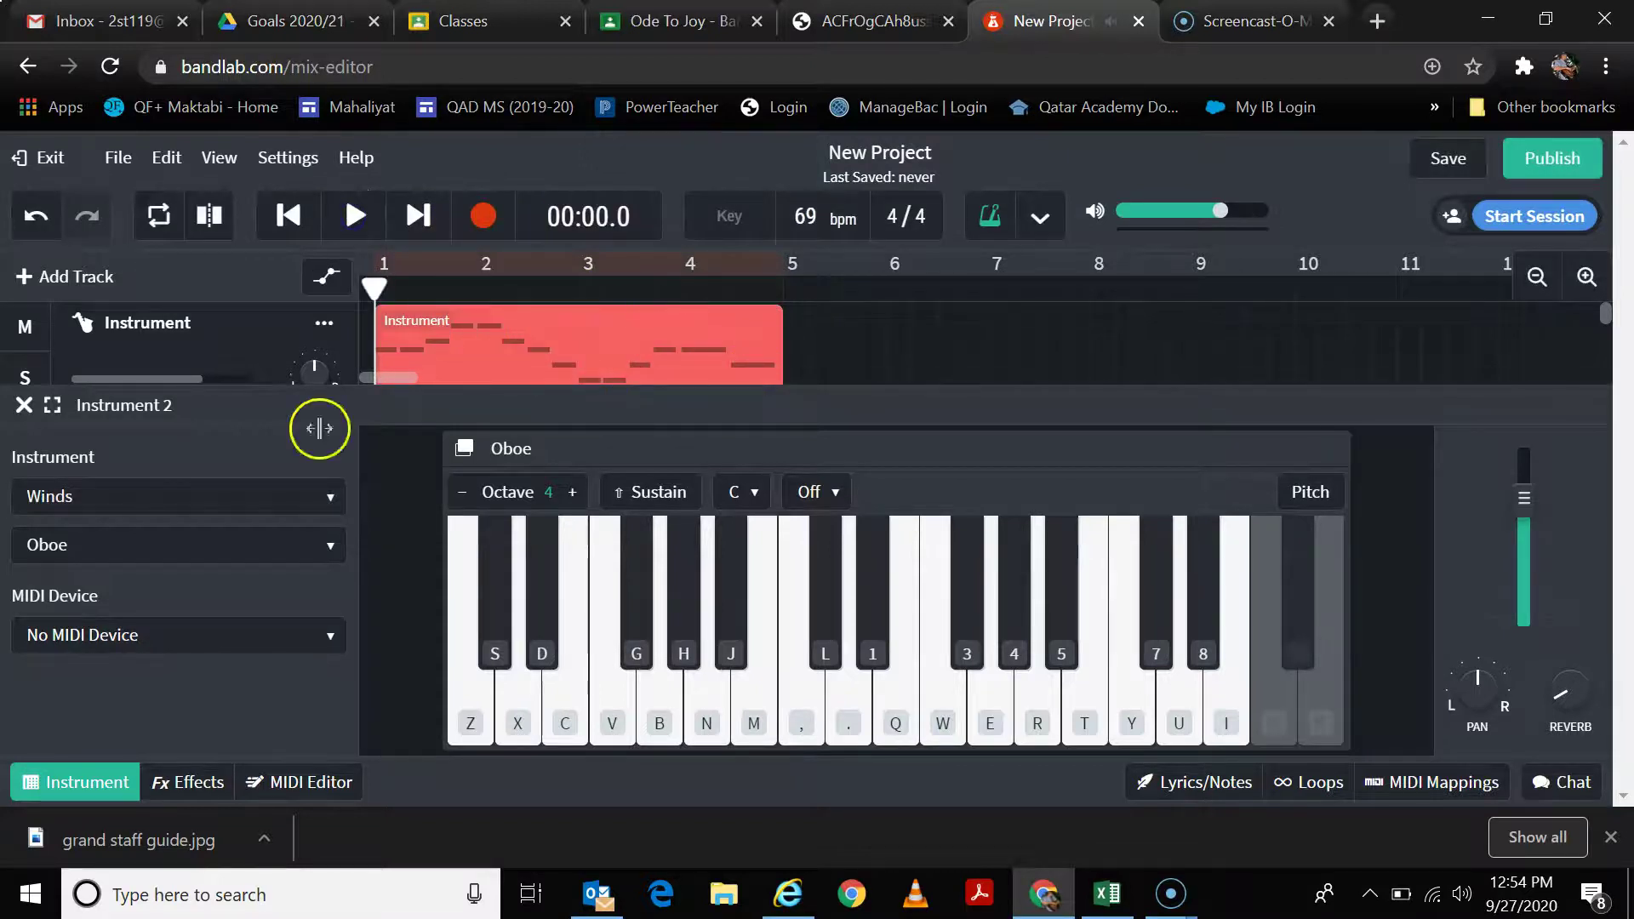
pyautogui.click(25, 406)
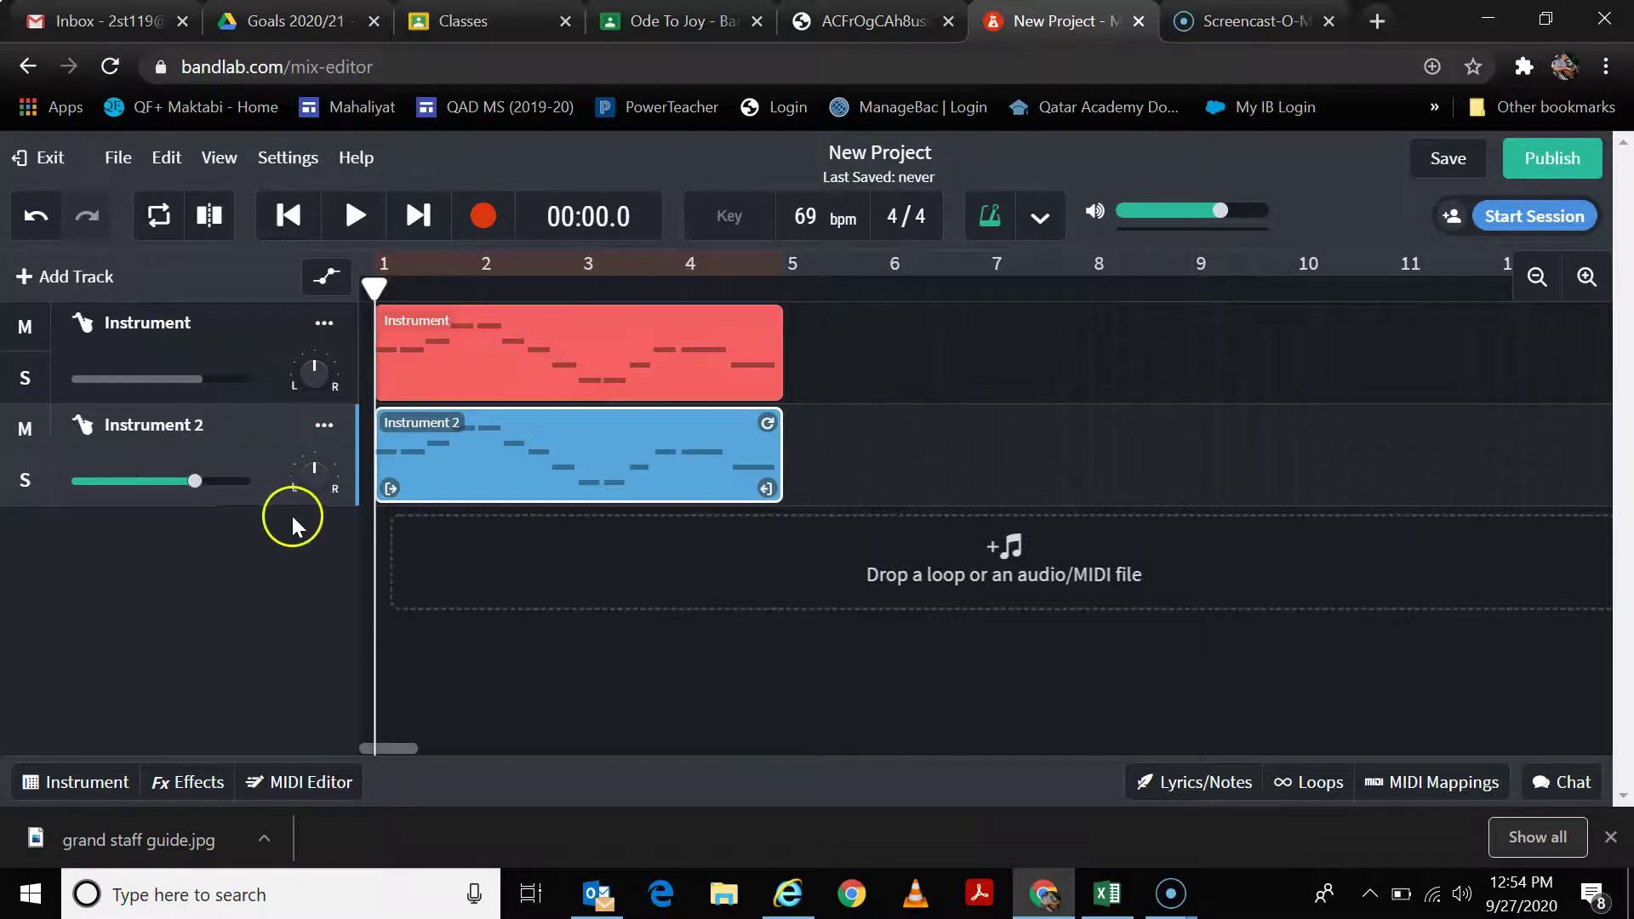
# Step: Label the Clarinet line of the Ode to Joy score with the notes C C D E, E D C D, C C D E, E D
pyautogui.click(873, 20)
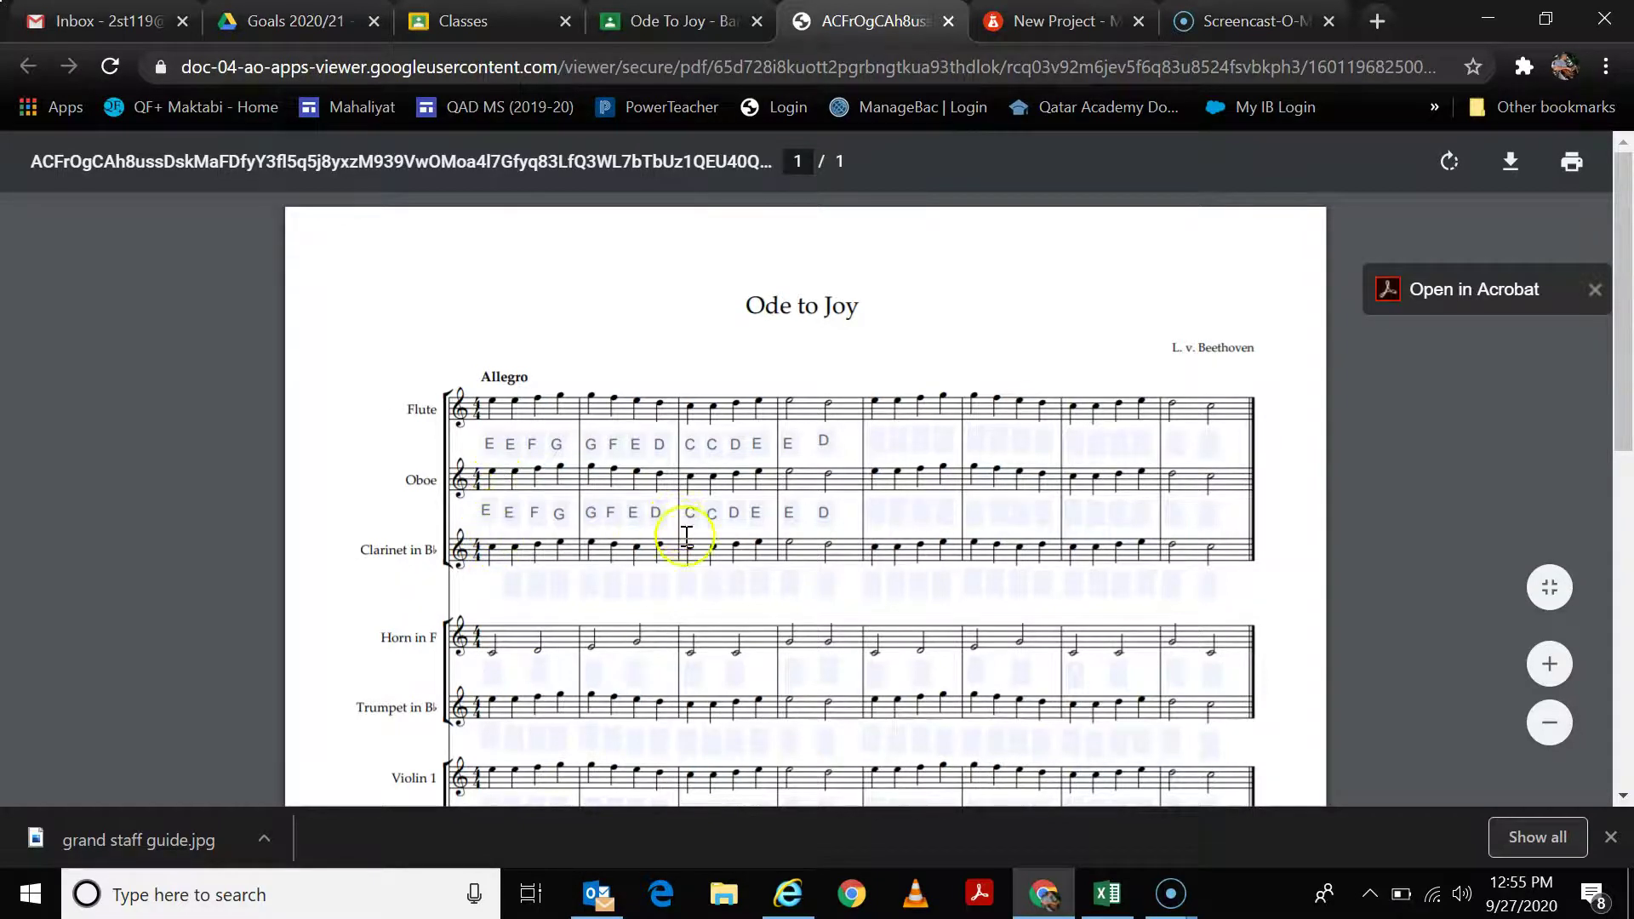
pyautogui.write('C')
pyautogui.click(514, 585)
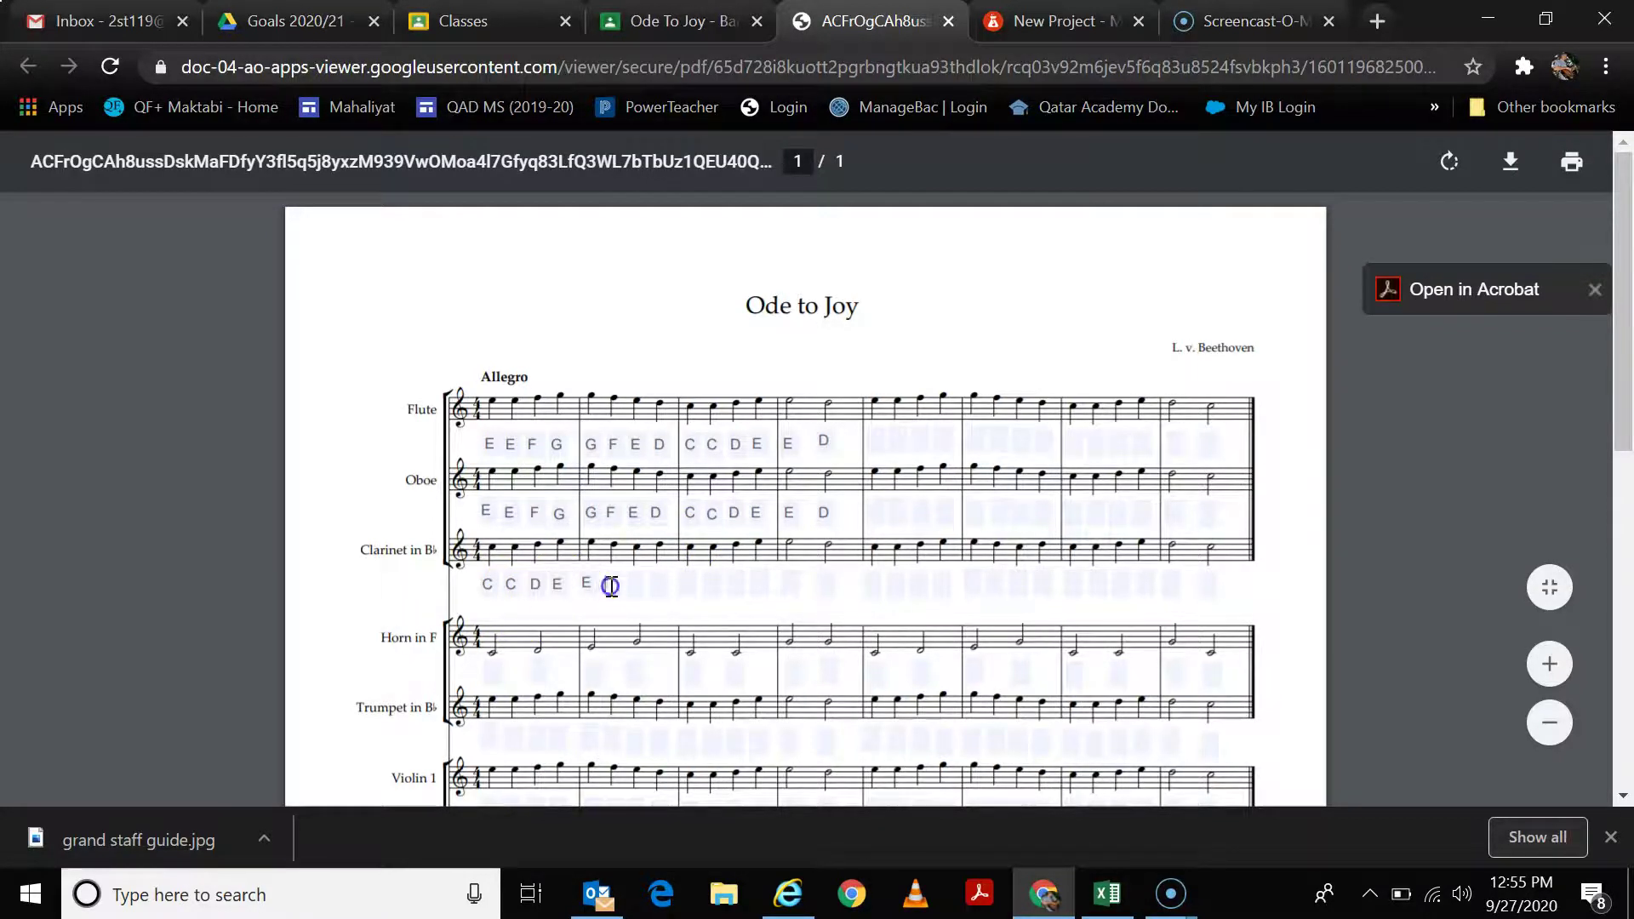
pyautogui.write('D ')
pyautogui.write('C')
pyautogui.click(717, 589)
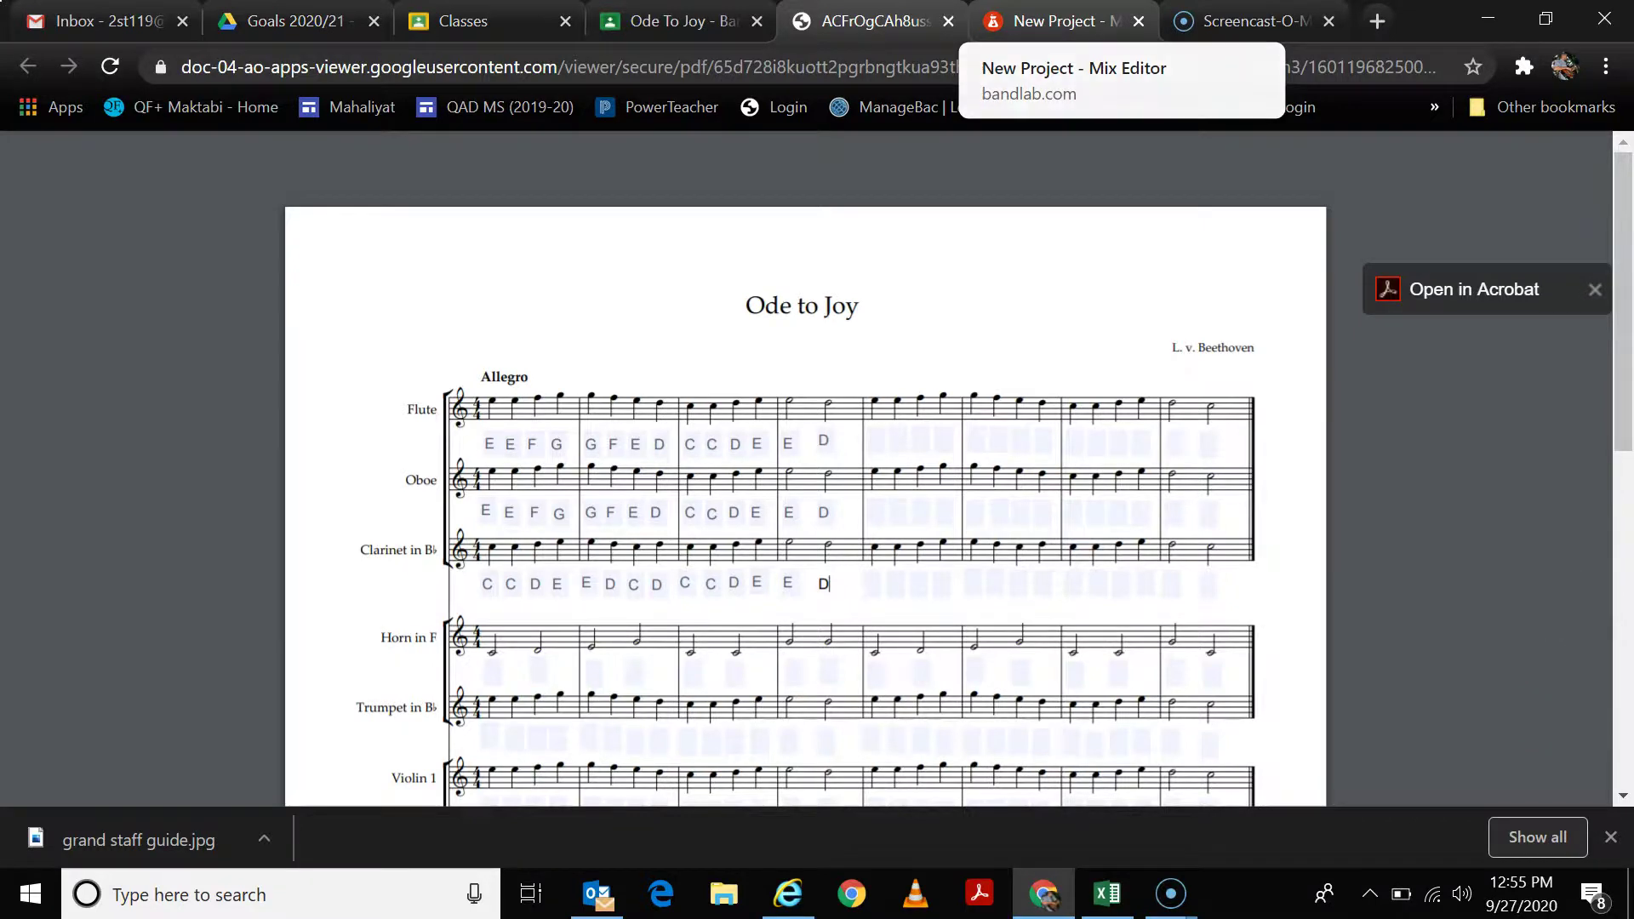
# Step: Return to the mix editor, add a third virtual instrument track, and show its on-screen keyboard
pyautogui.click(1055, 20)
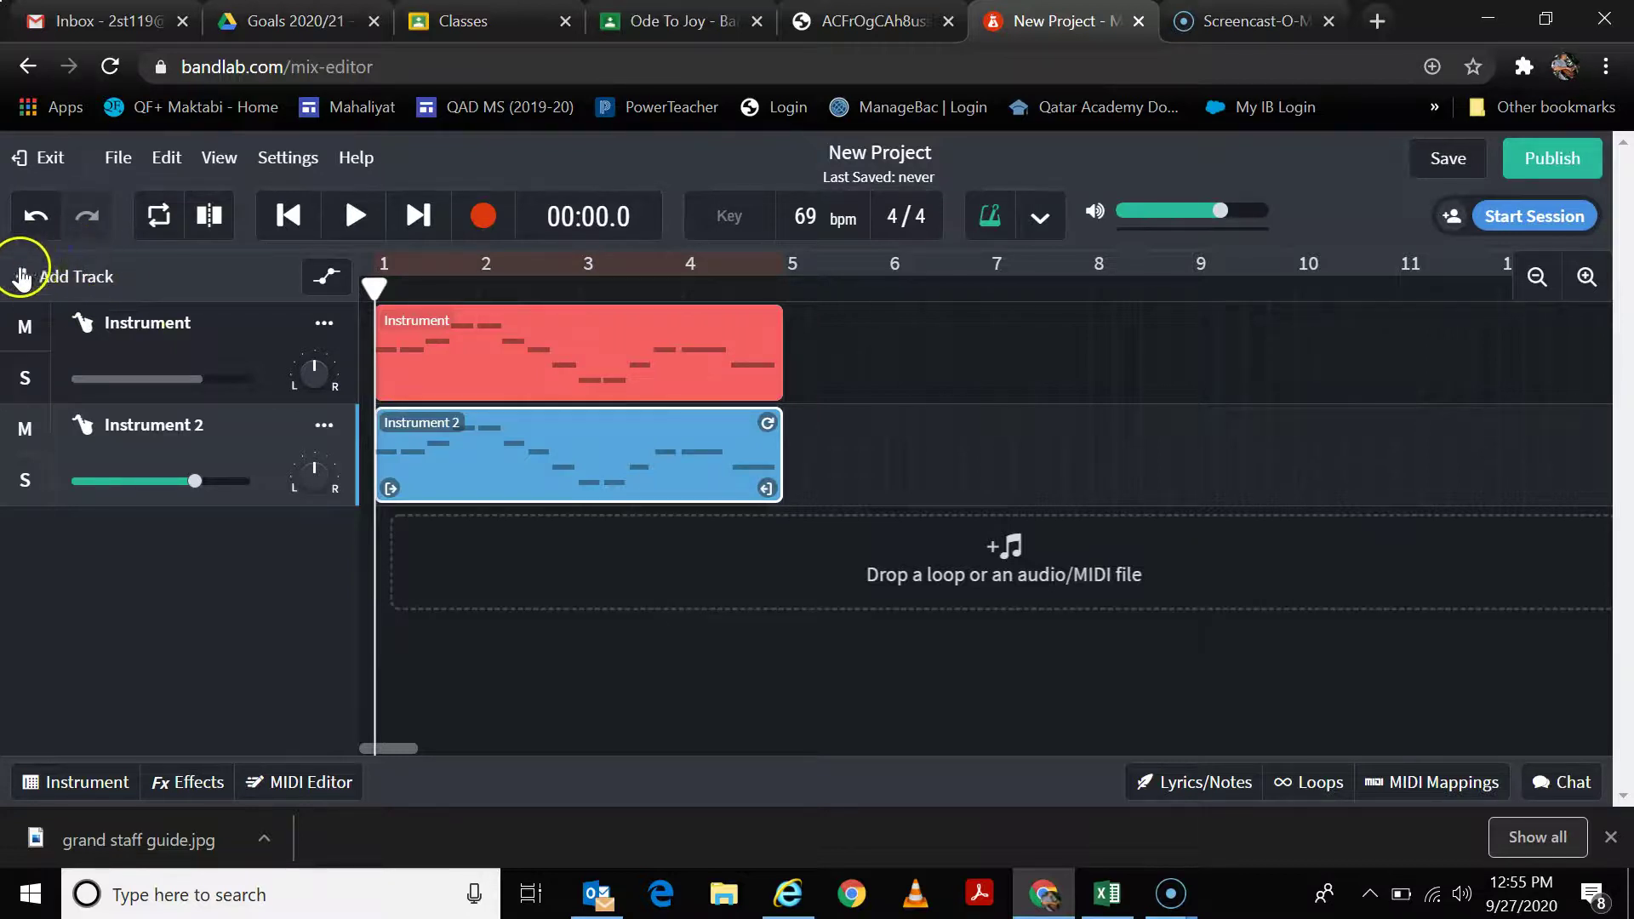
pyautogui.click(75, 276)
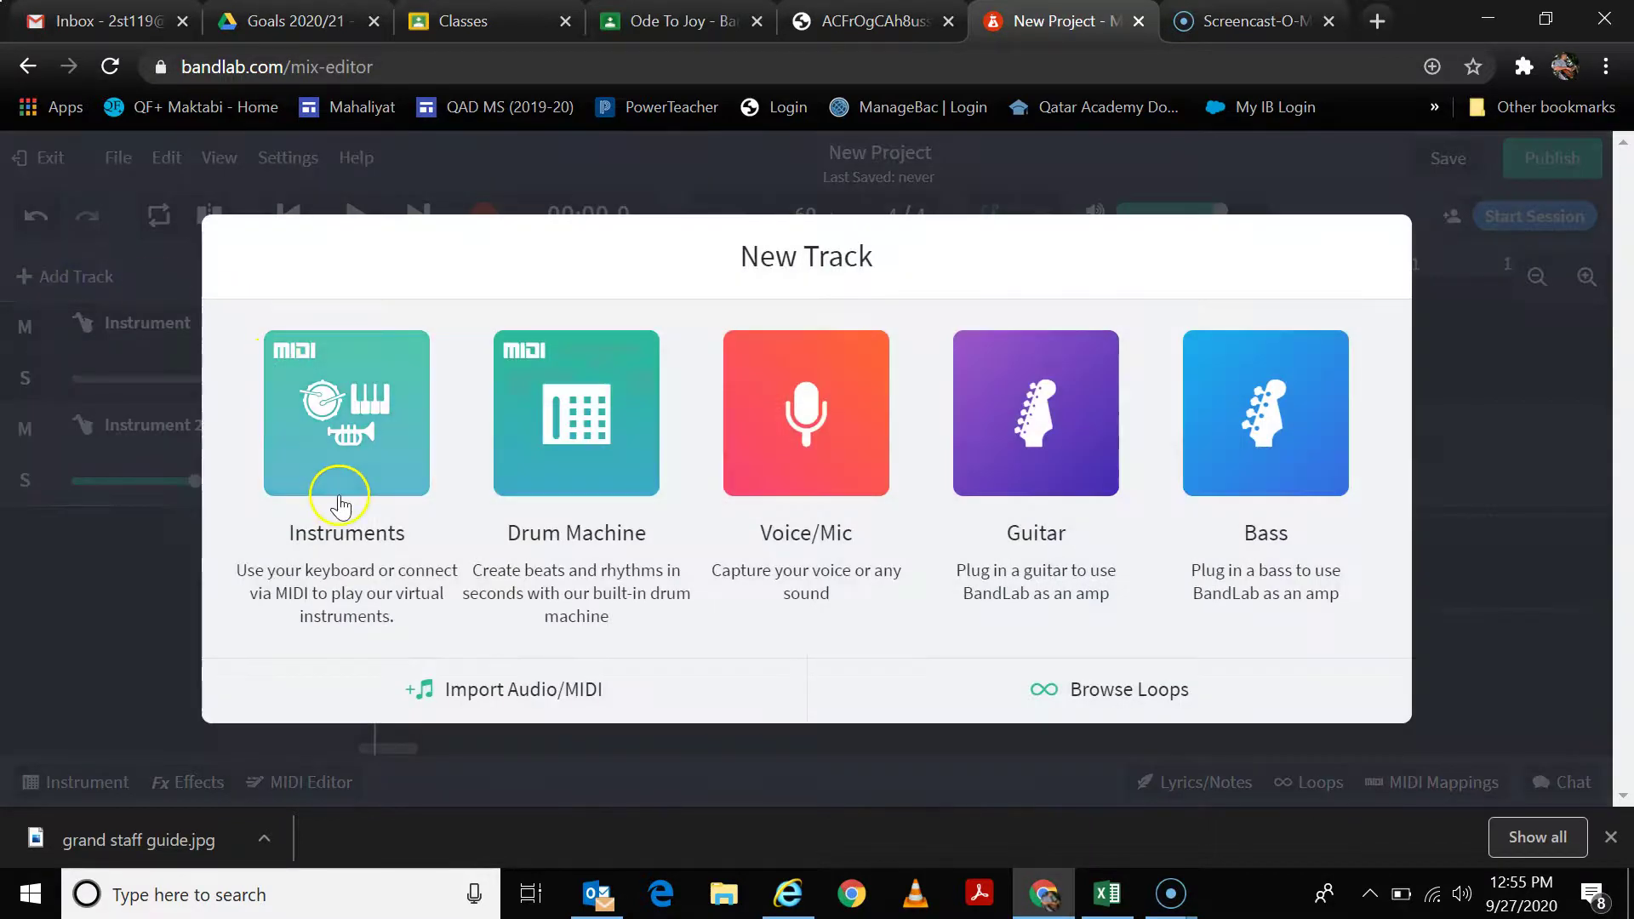
pyautogui.click(349, 478)
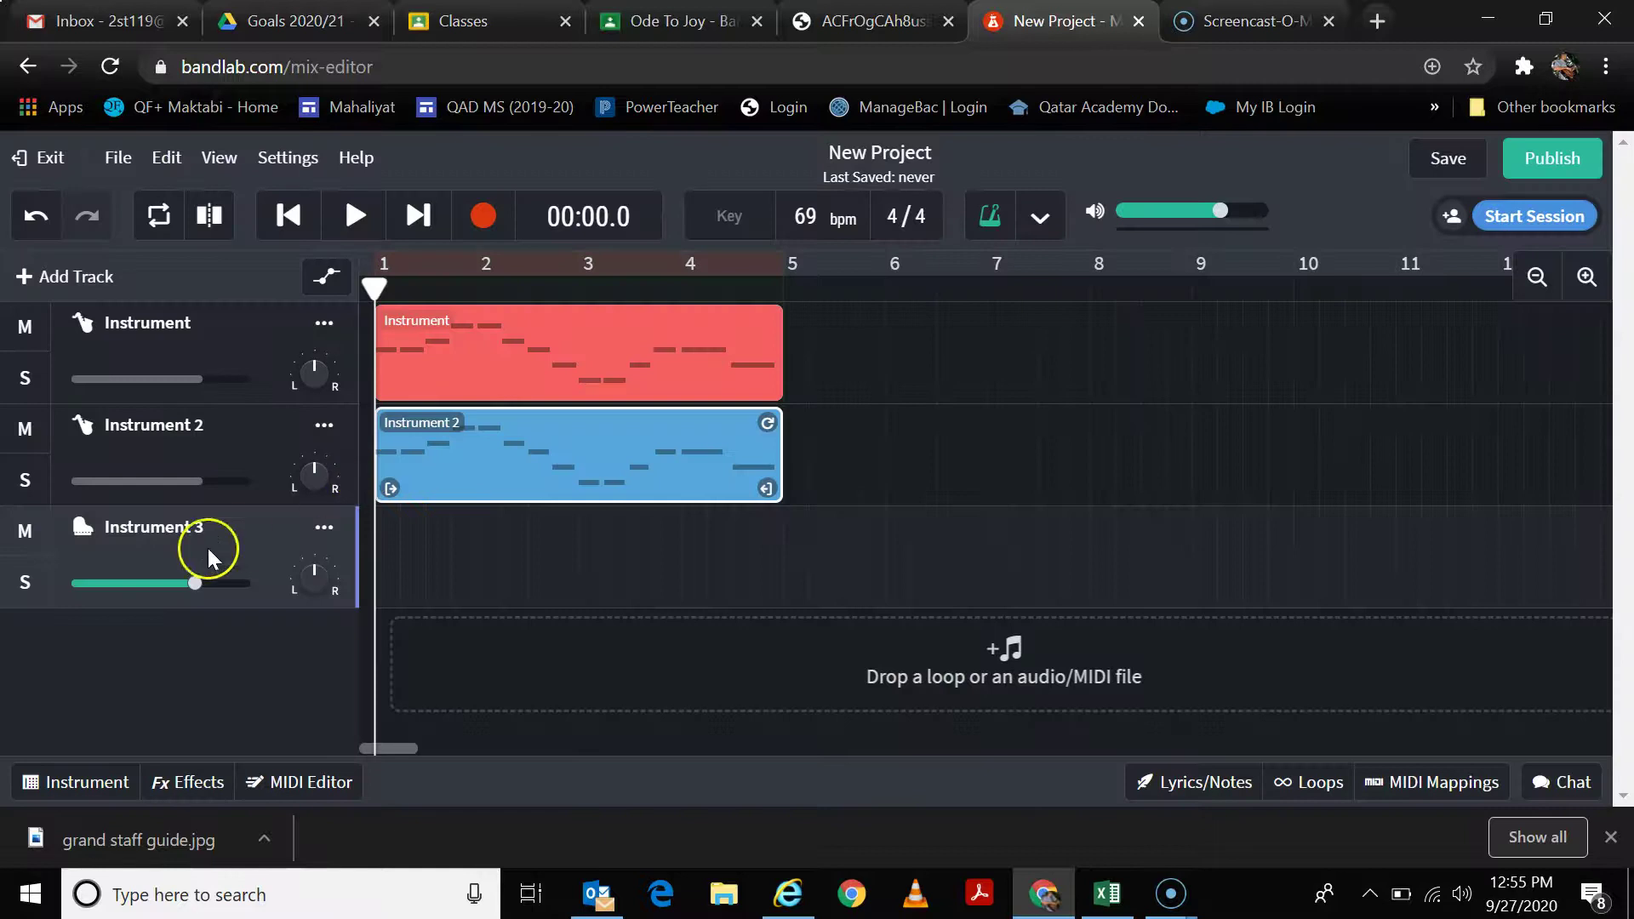
pyautogui.click(255, 530)
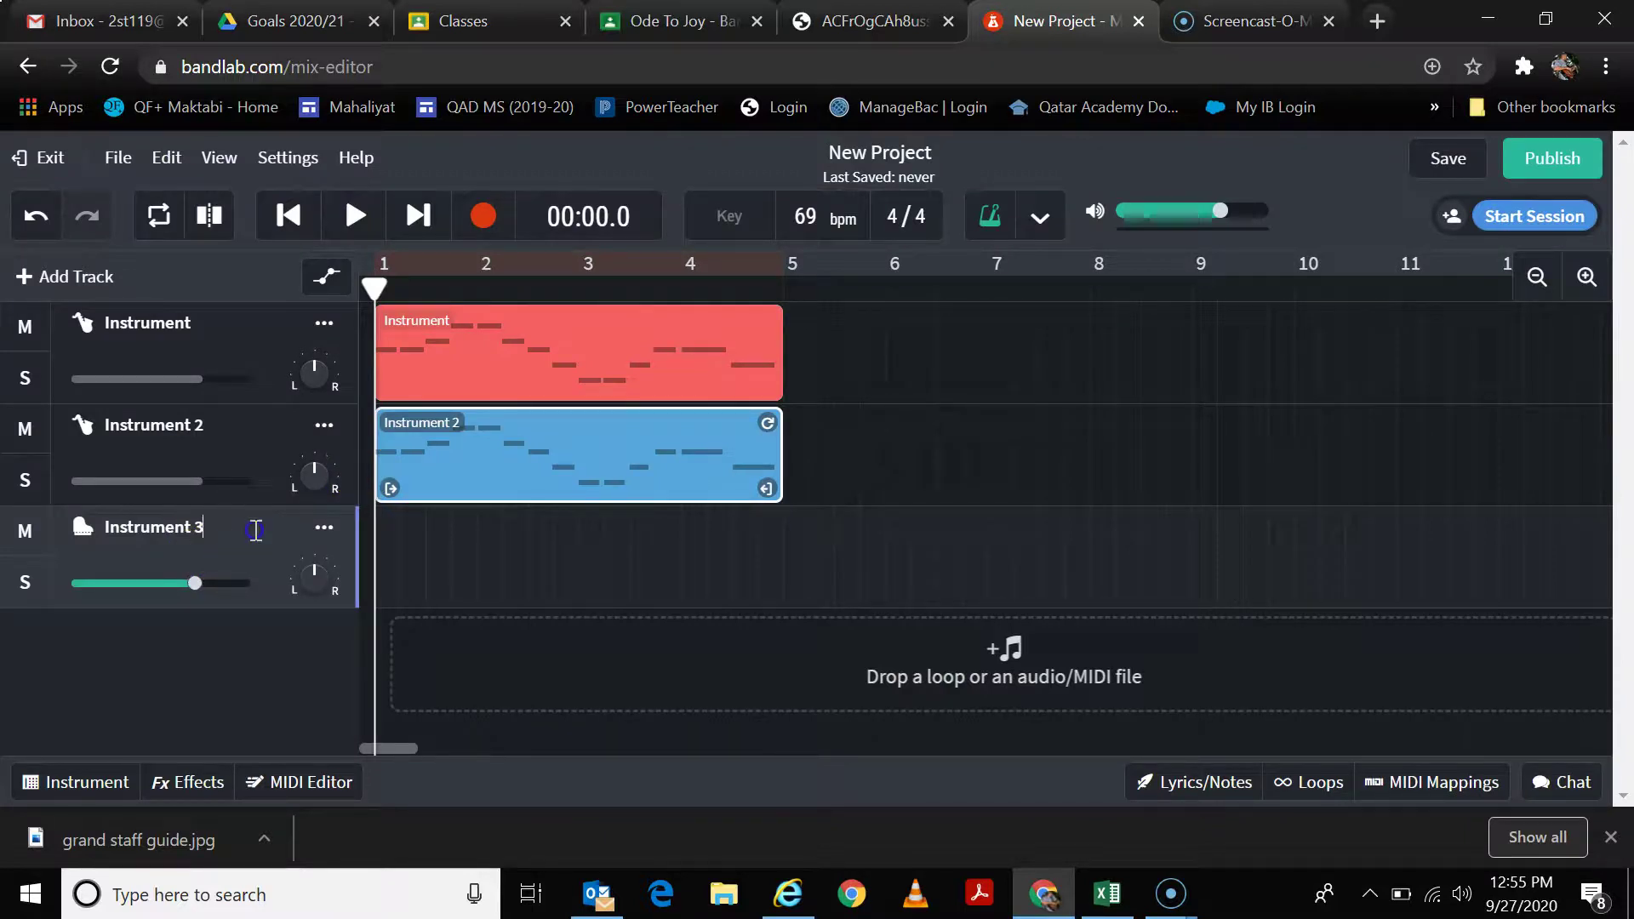
pyautogui.click(102, 779)
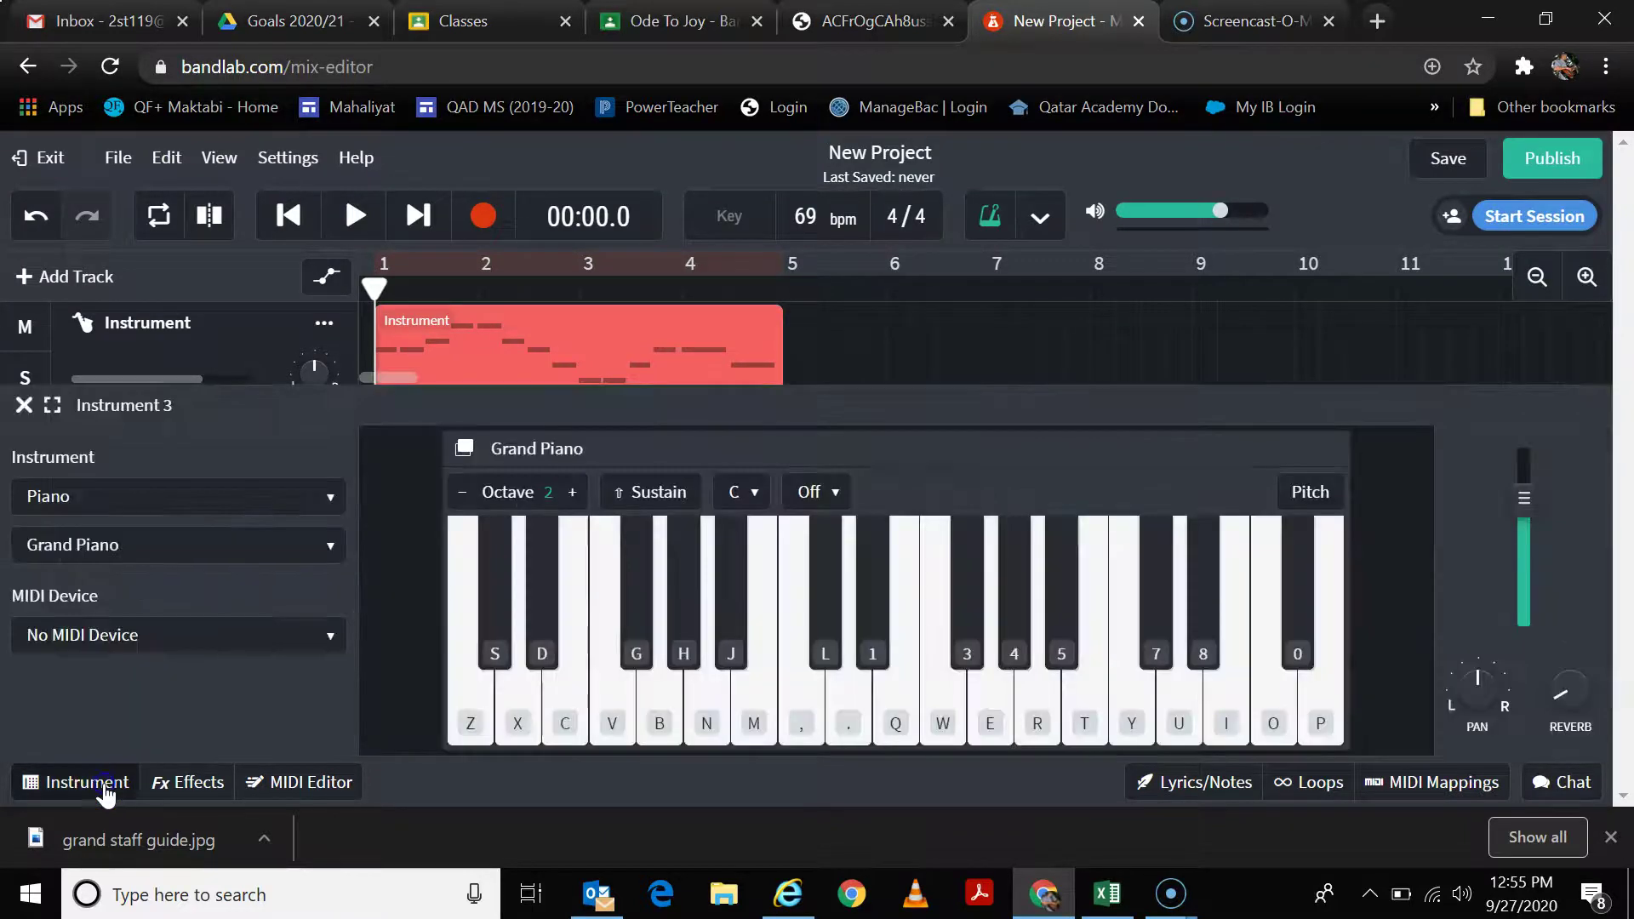
# Step: Set the third track's instrument to Clarinet from the Winds category
pyautogui.click(317, 498)
pyautogui.click(104, 770)
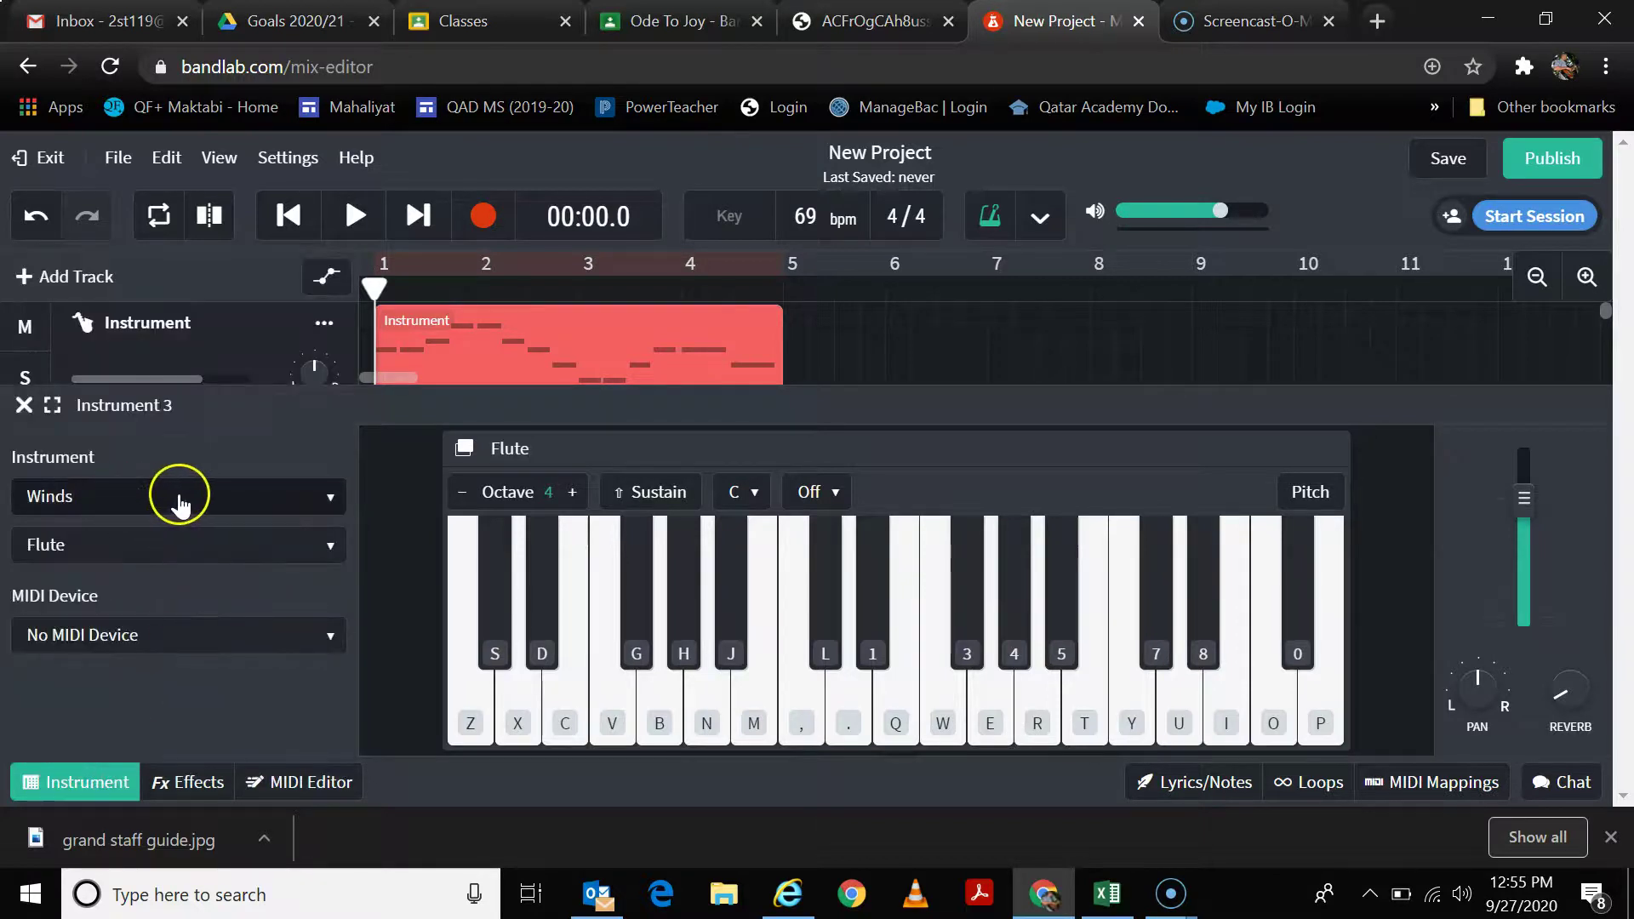
pyautogui.click(168, 551)
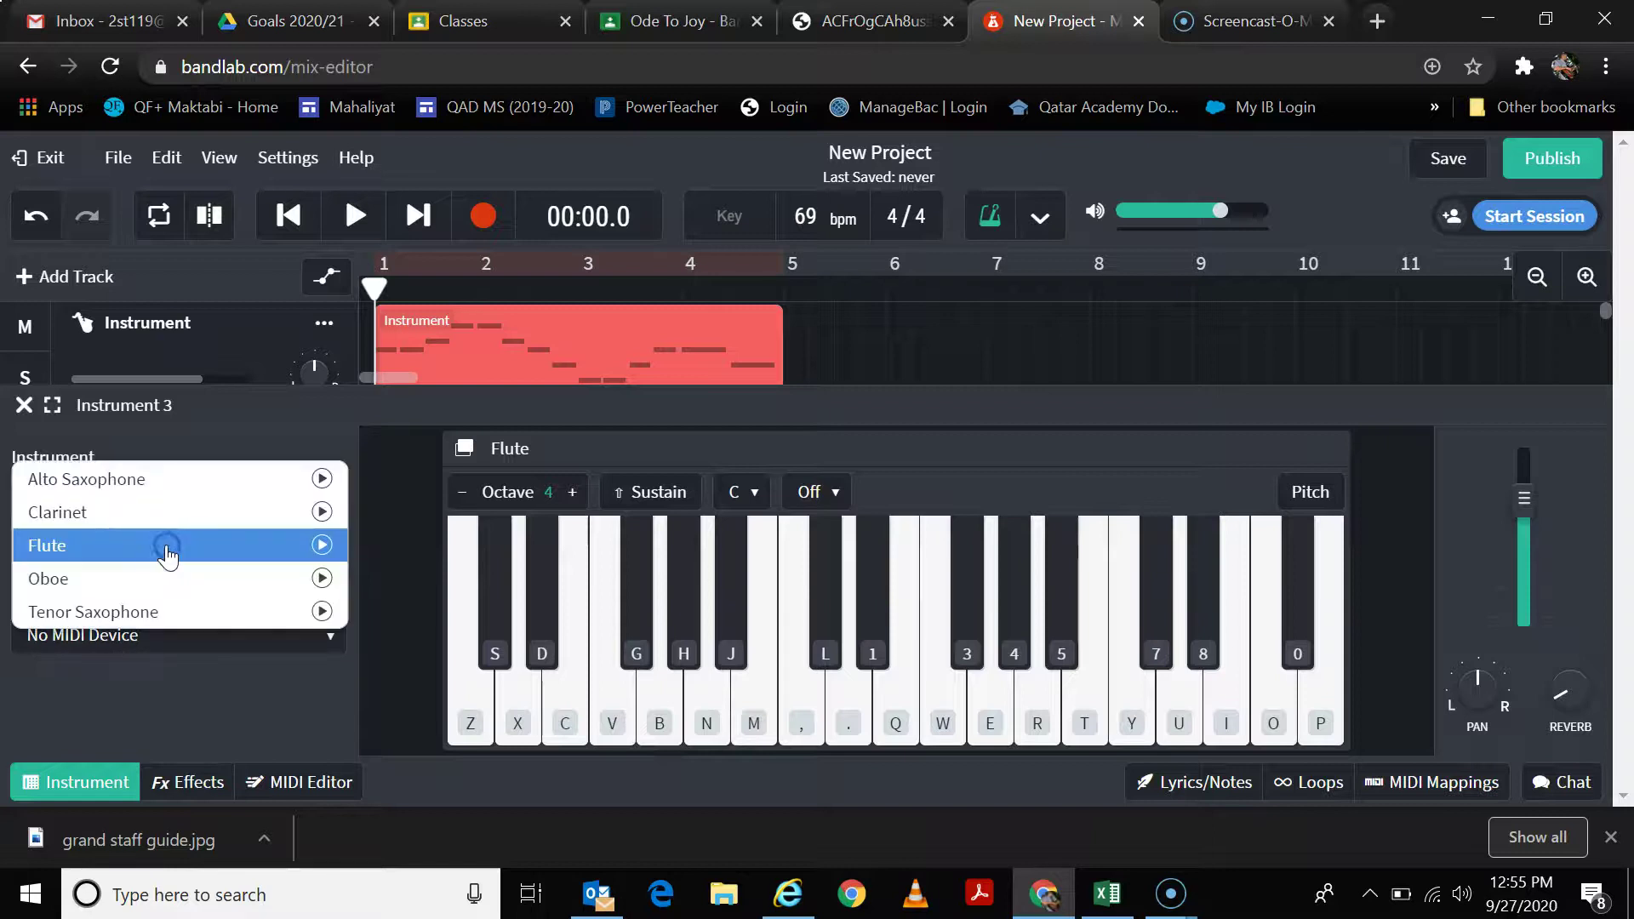
pyautogui.click(94, 513)
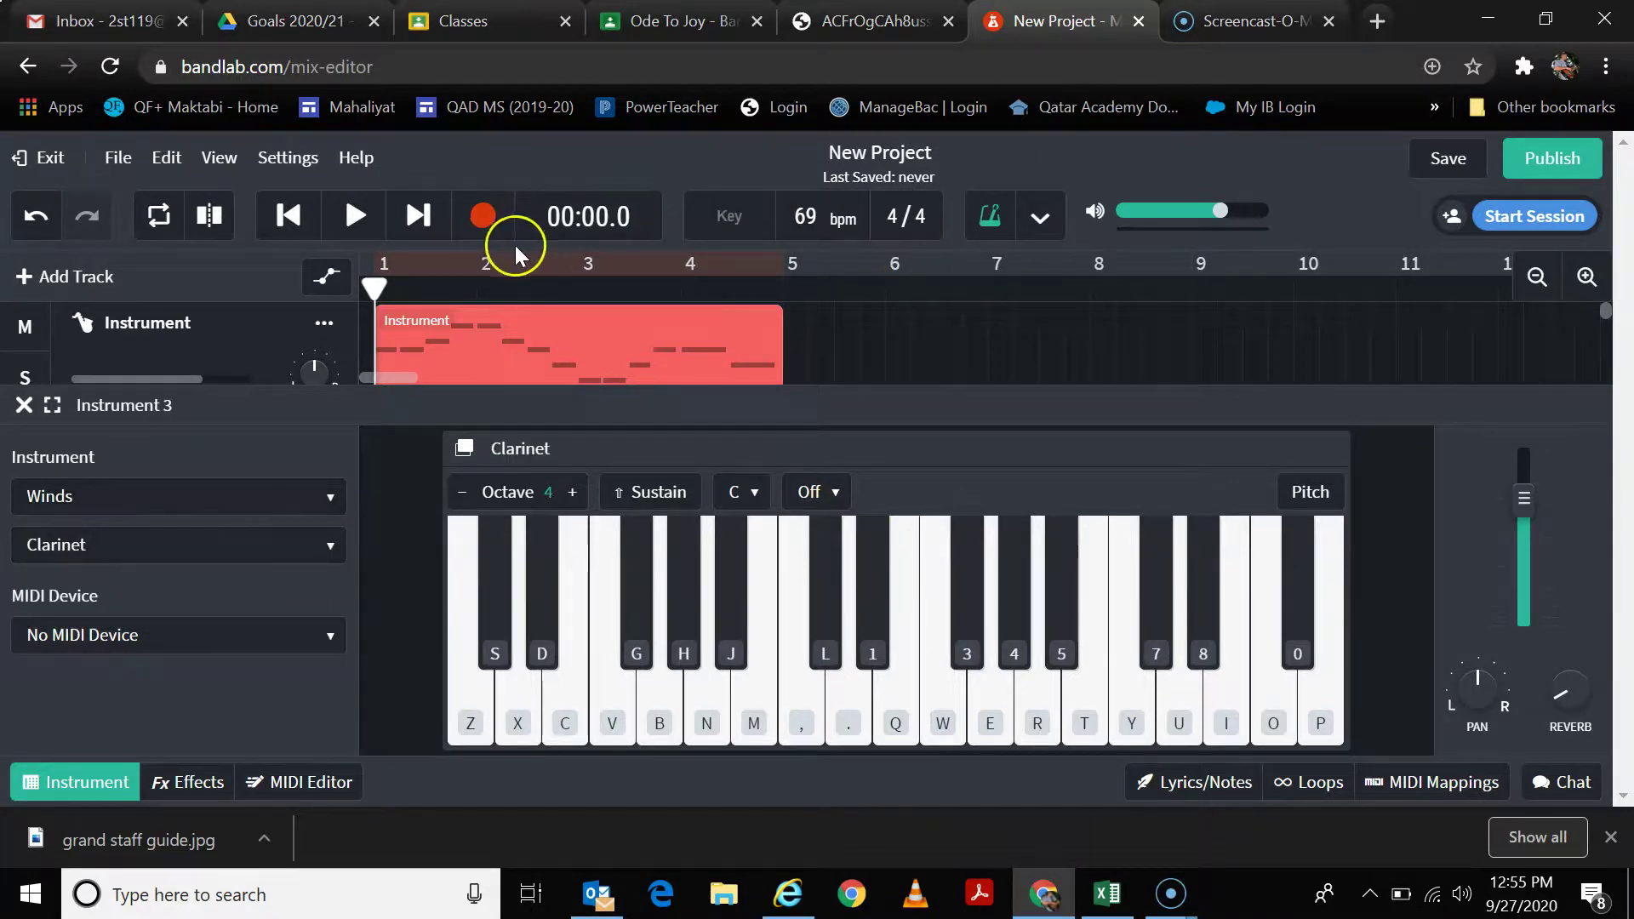
# Step: Record the clarinet part from the project start as C C D E, E D C D, C C D E, E D, and hide the keyboard
pyautogui.click(292, 224)
pyautogui.click(485, 215)
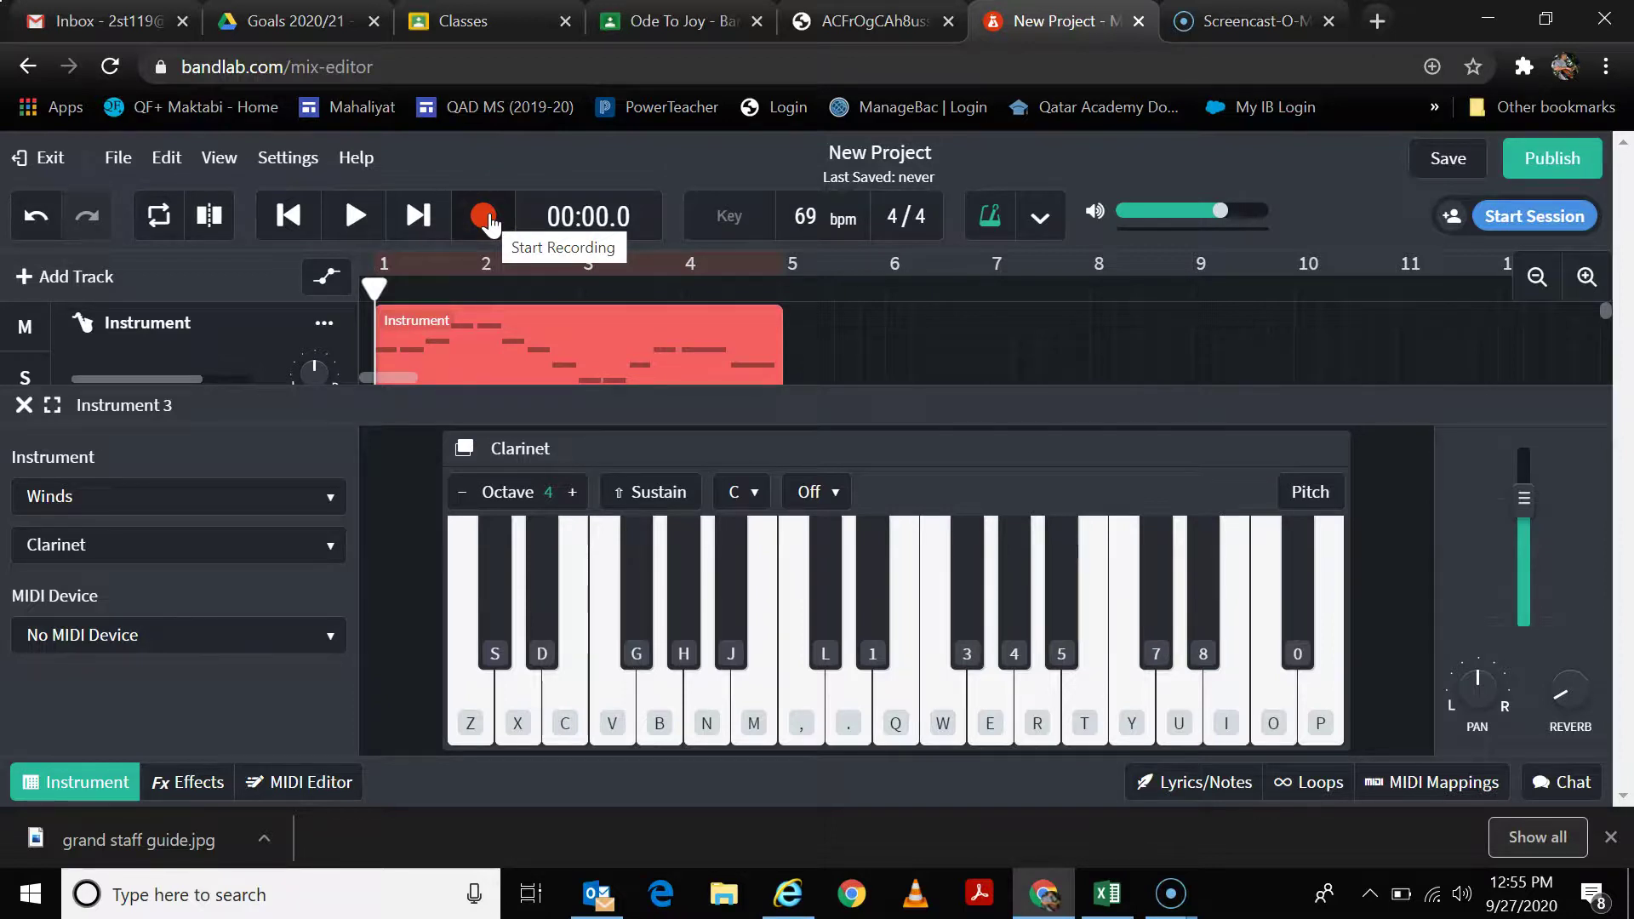
pyautogui.click(484, 218)
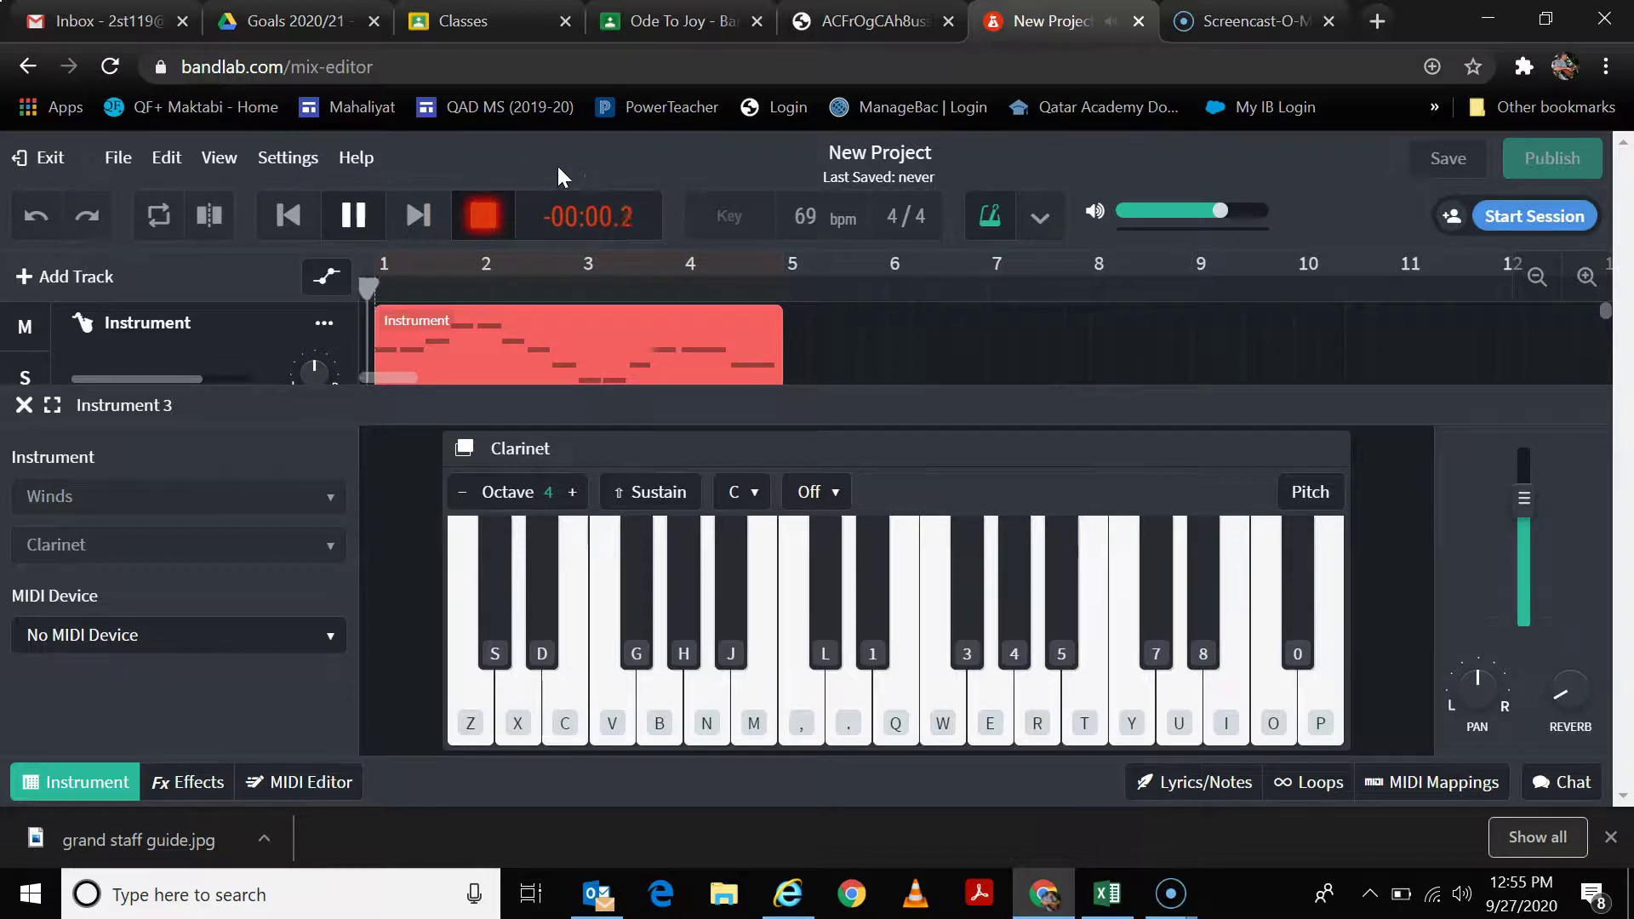
pyautogui.press('z')
pyautogui.press('z')
pyautogui.press('x')
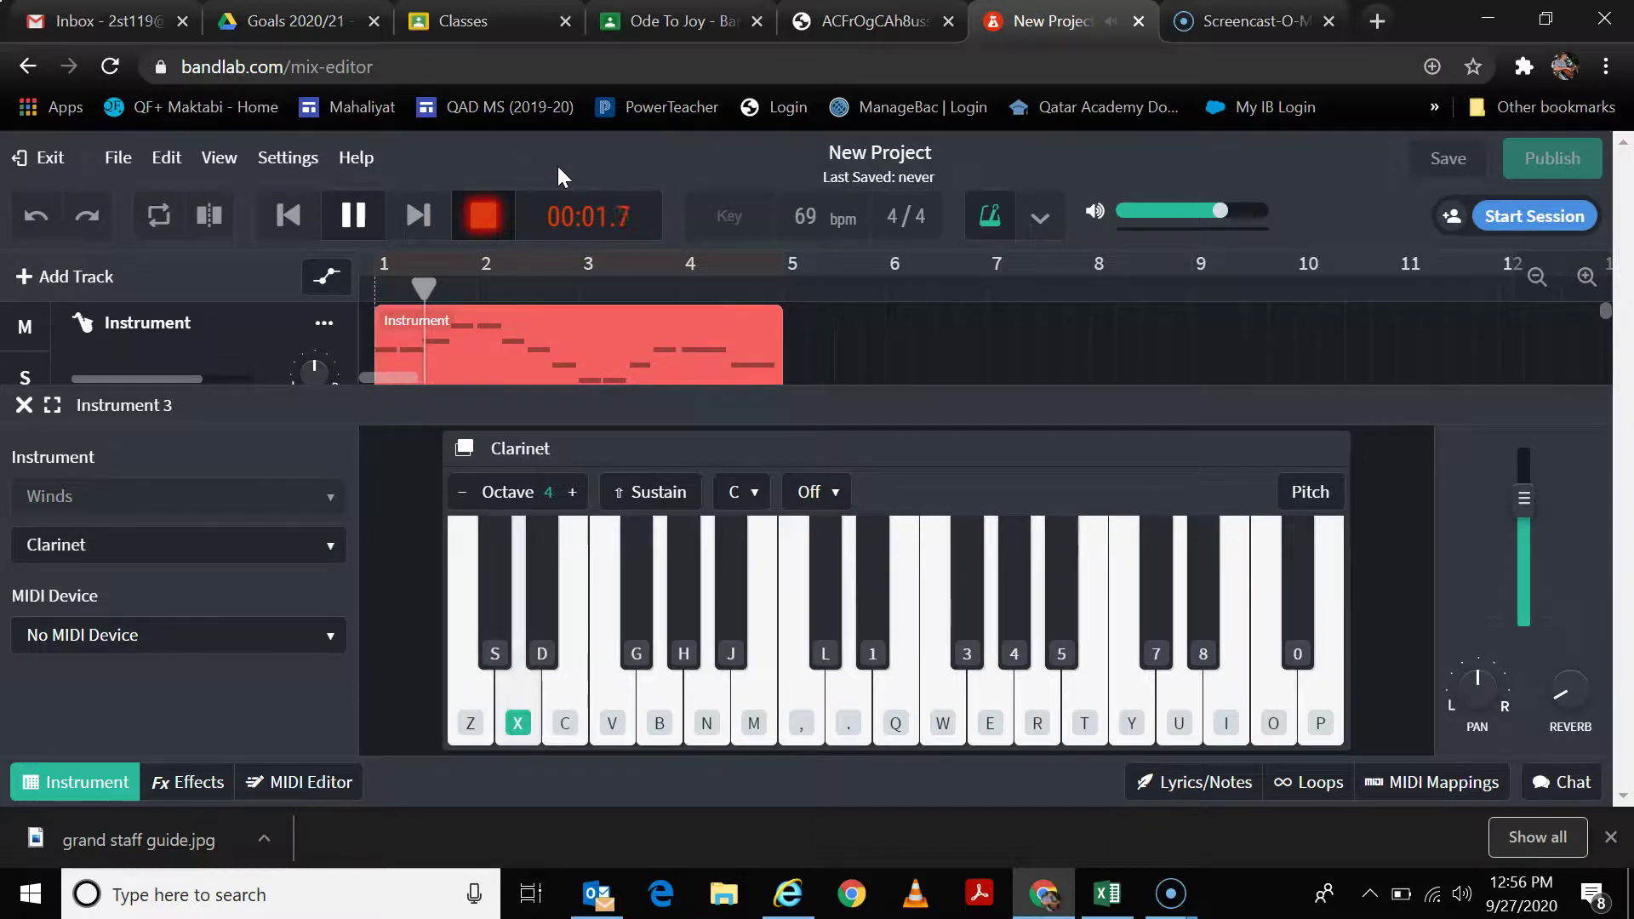
pyautogui.press('c')
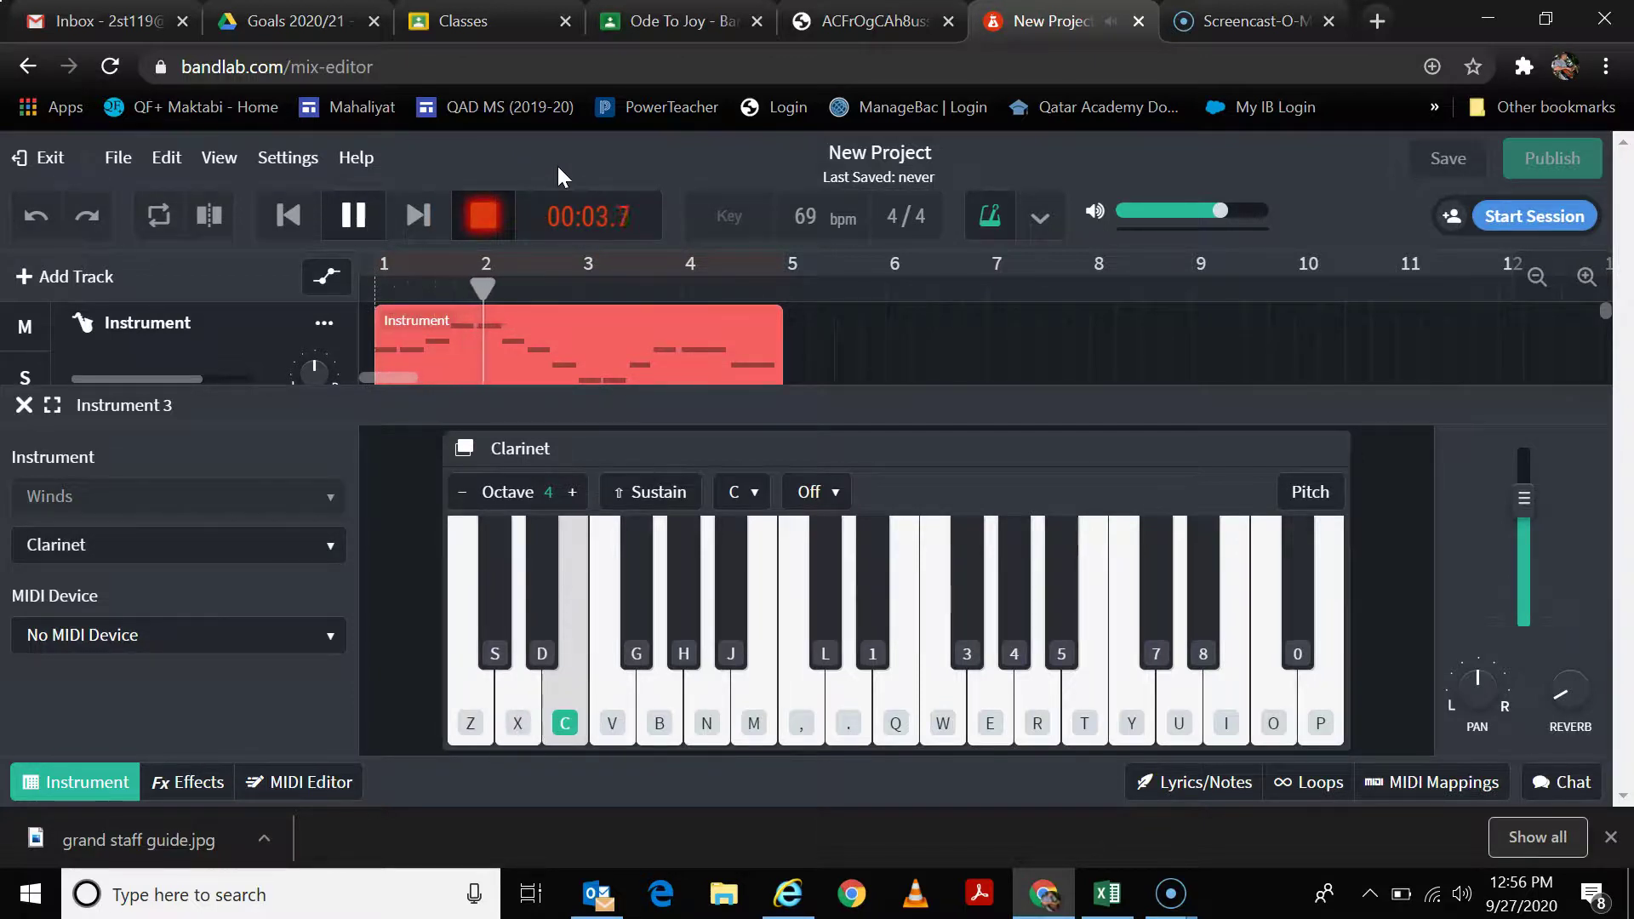
pyautogui.press('x')
pyautogui.press('z')
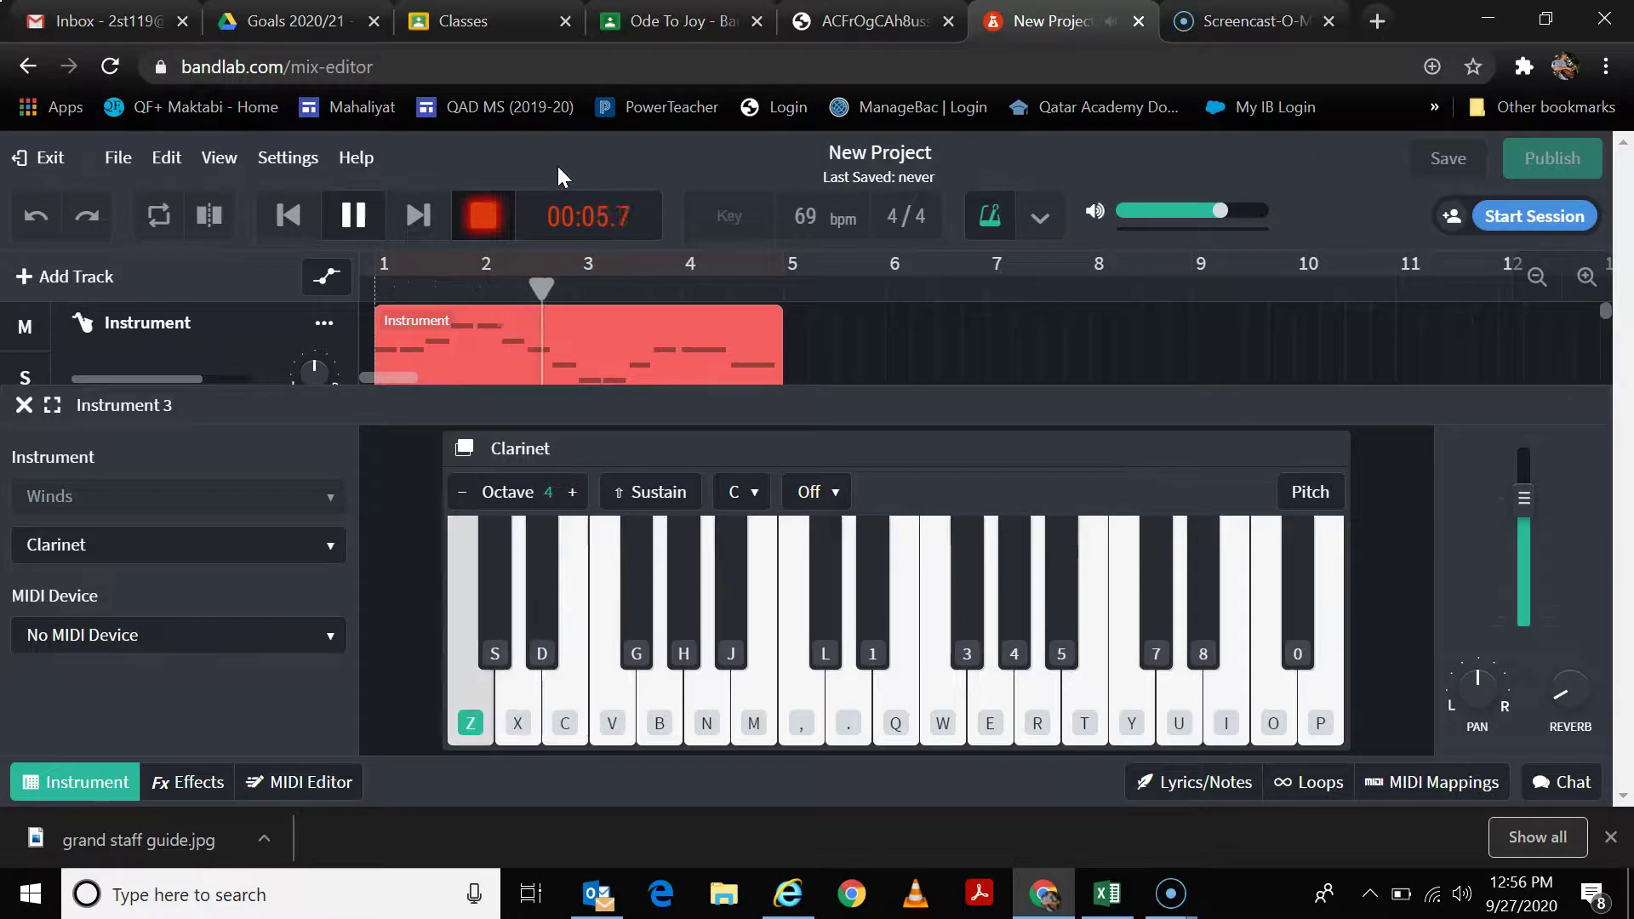
pyautogui.press('x')
pyautogui.press('z')
pyautogui.press('z')
pyautogui.press('x')
pyautogui.press('c')
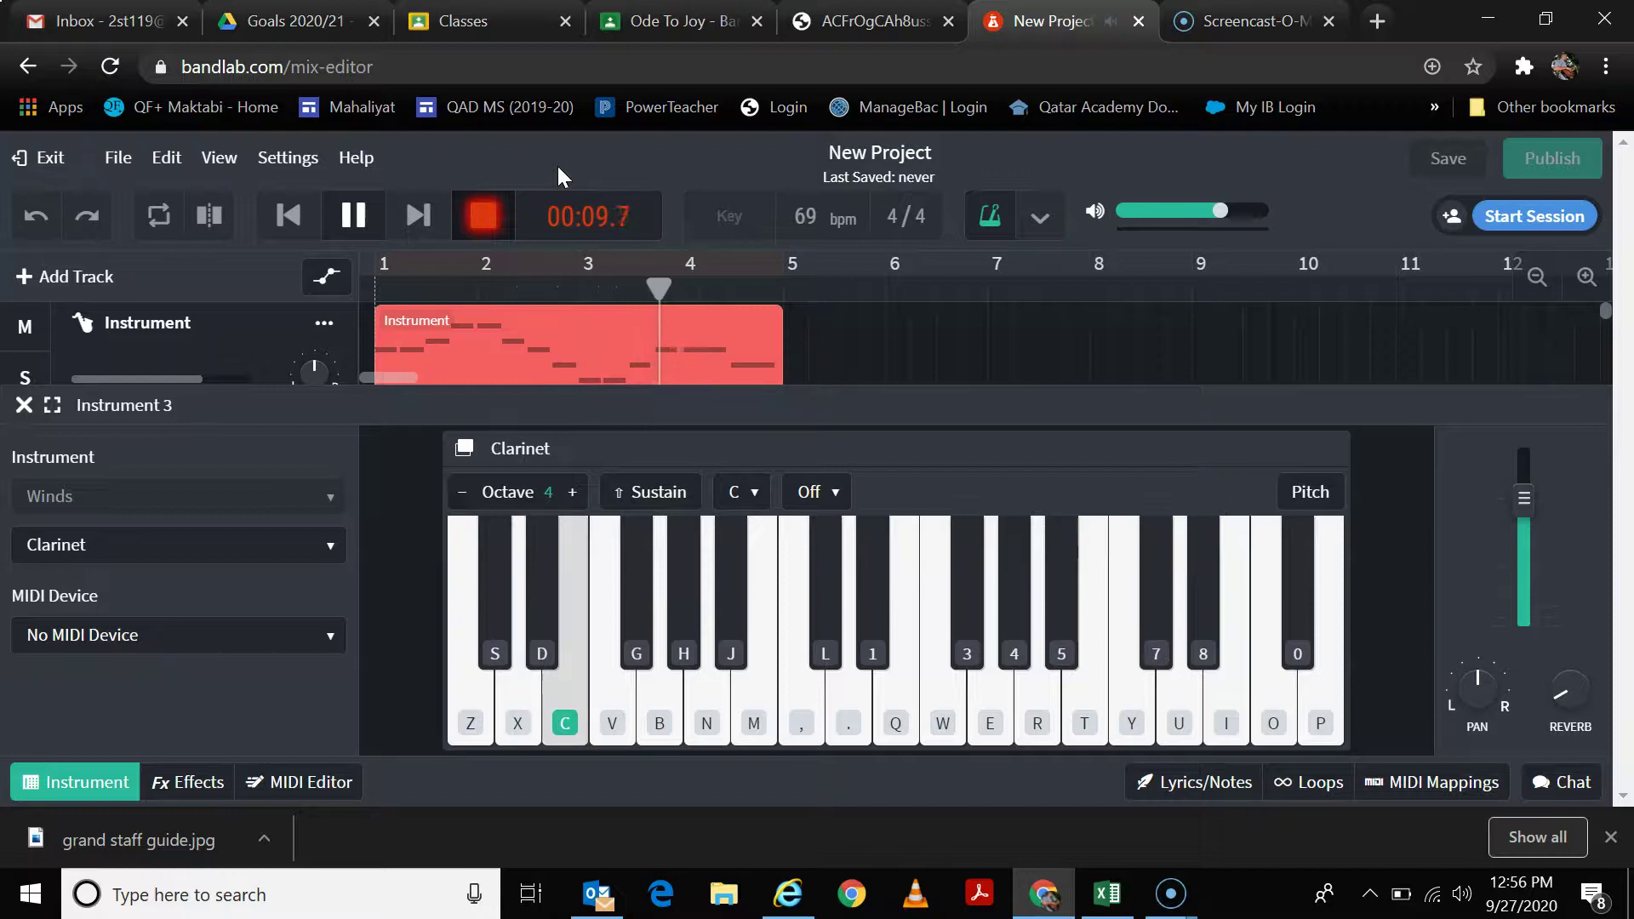
pyautogui.press('c')
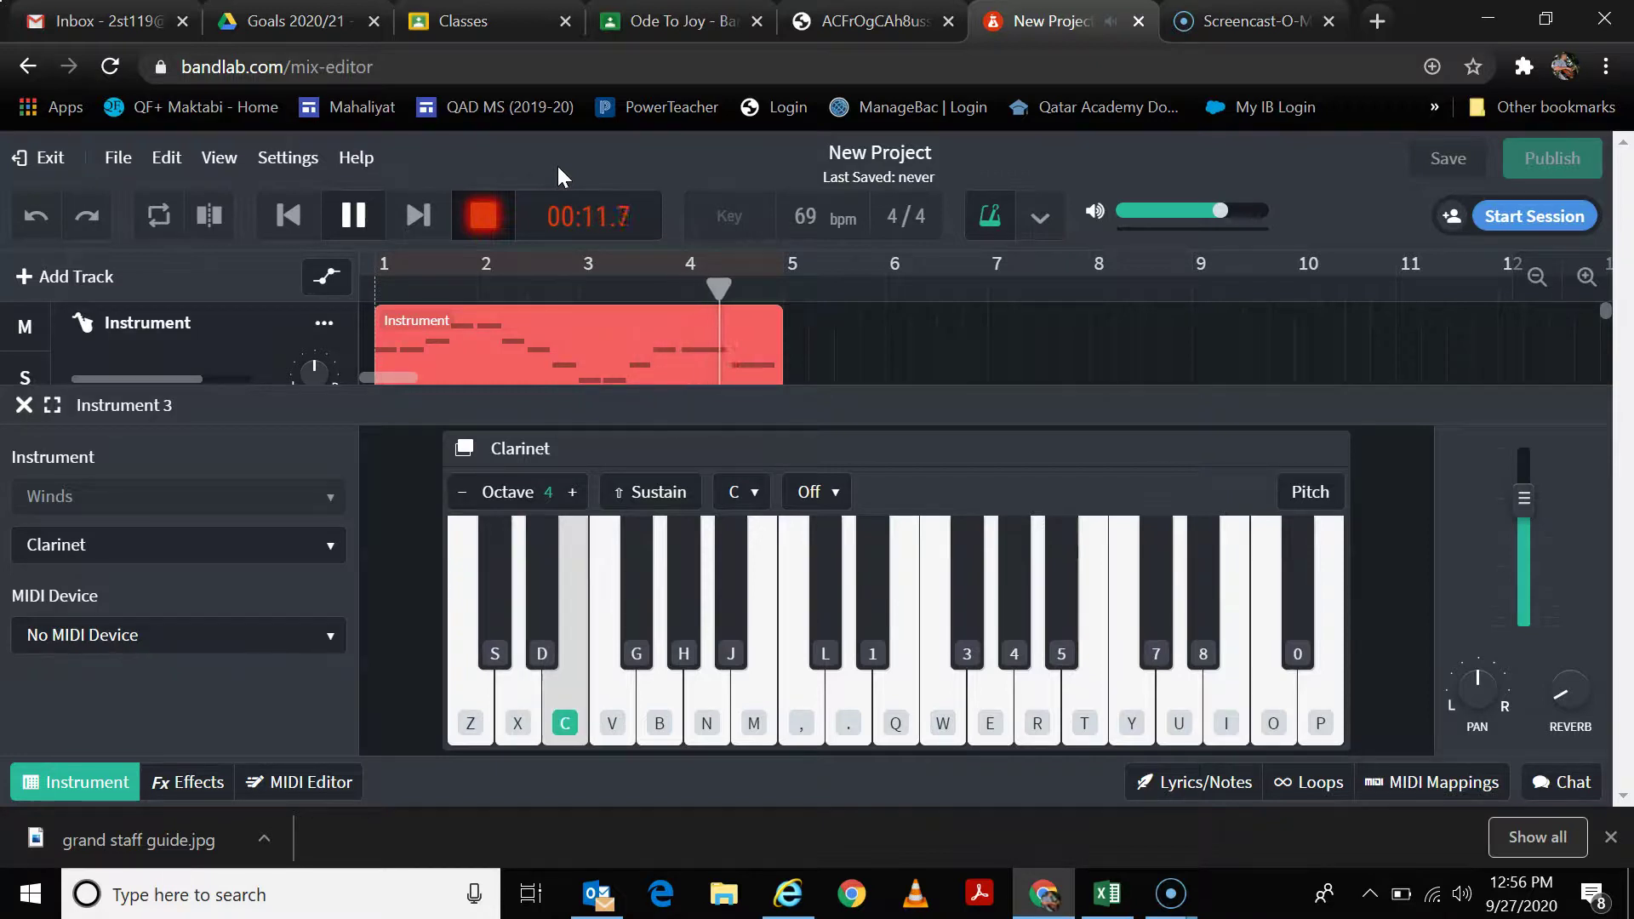
pyautogui.press('x')
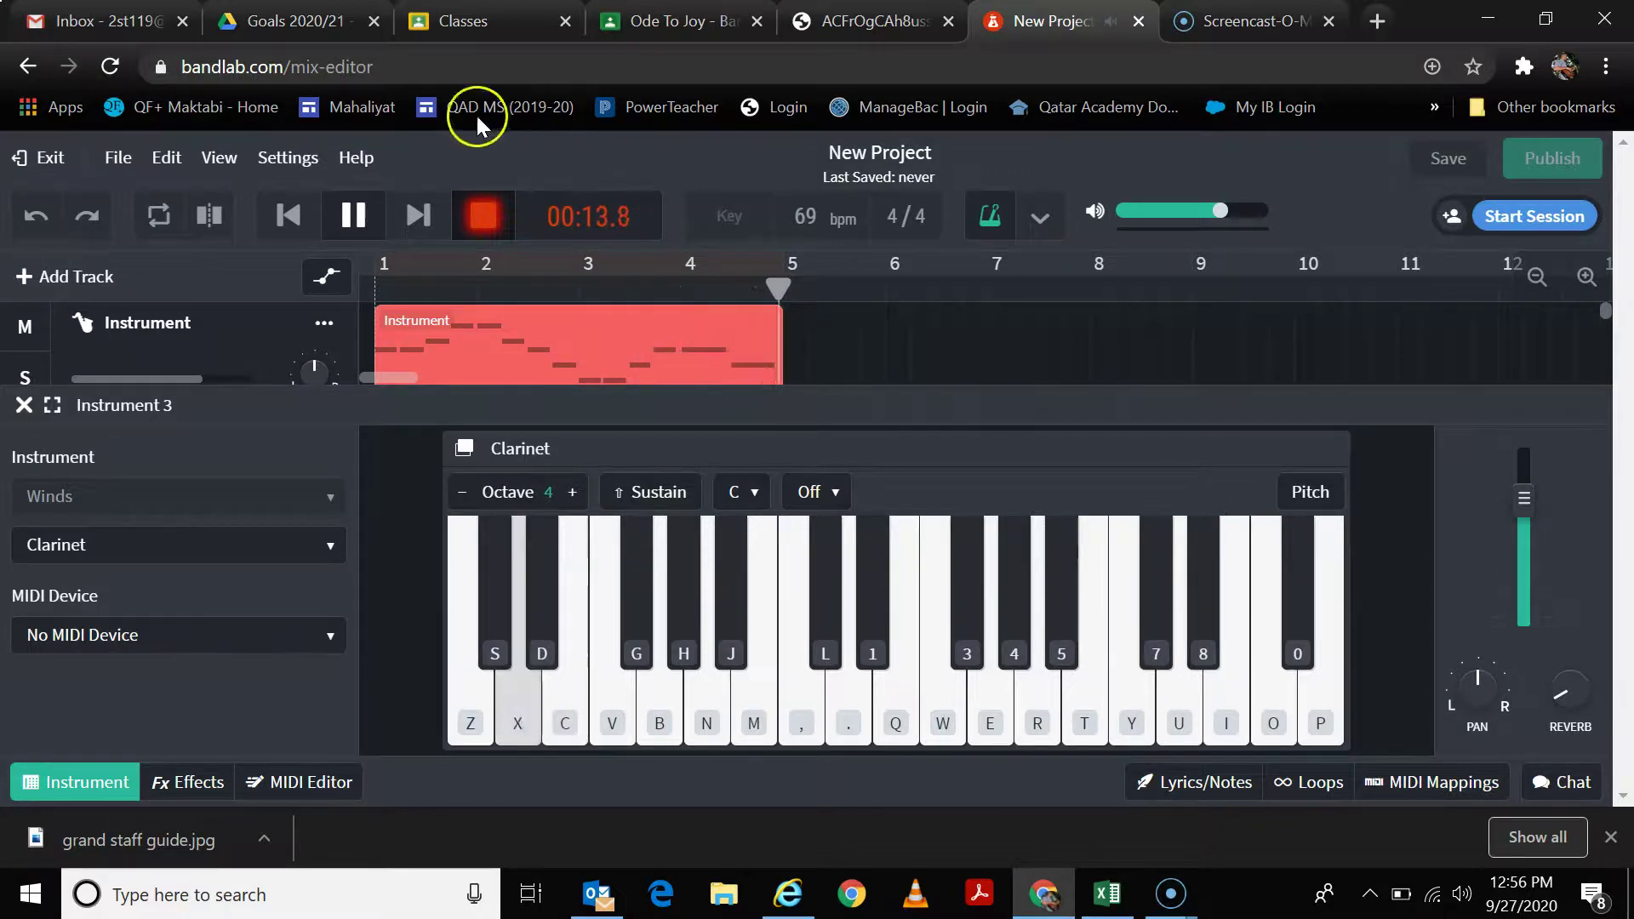
pyautogui.click(353, 216)
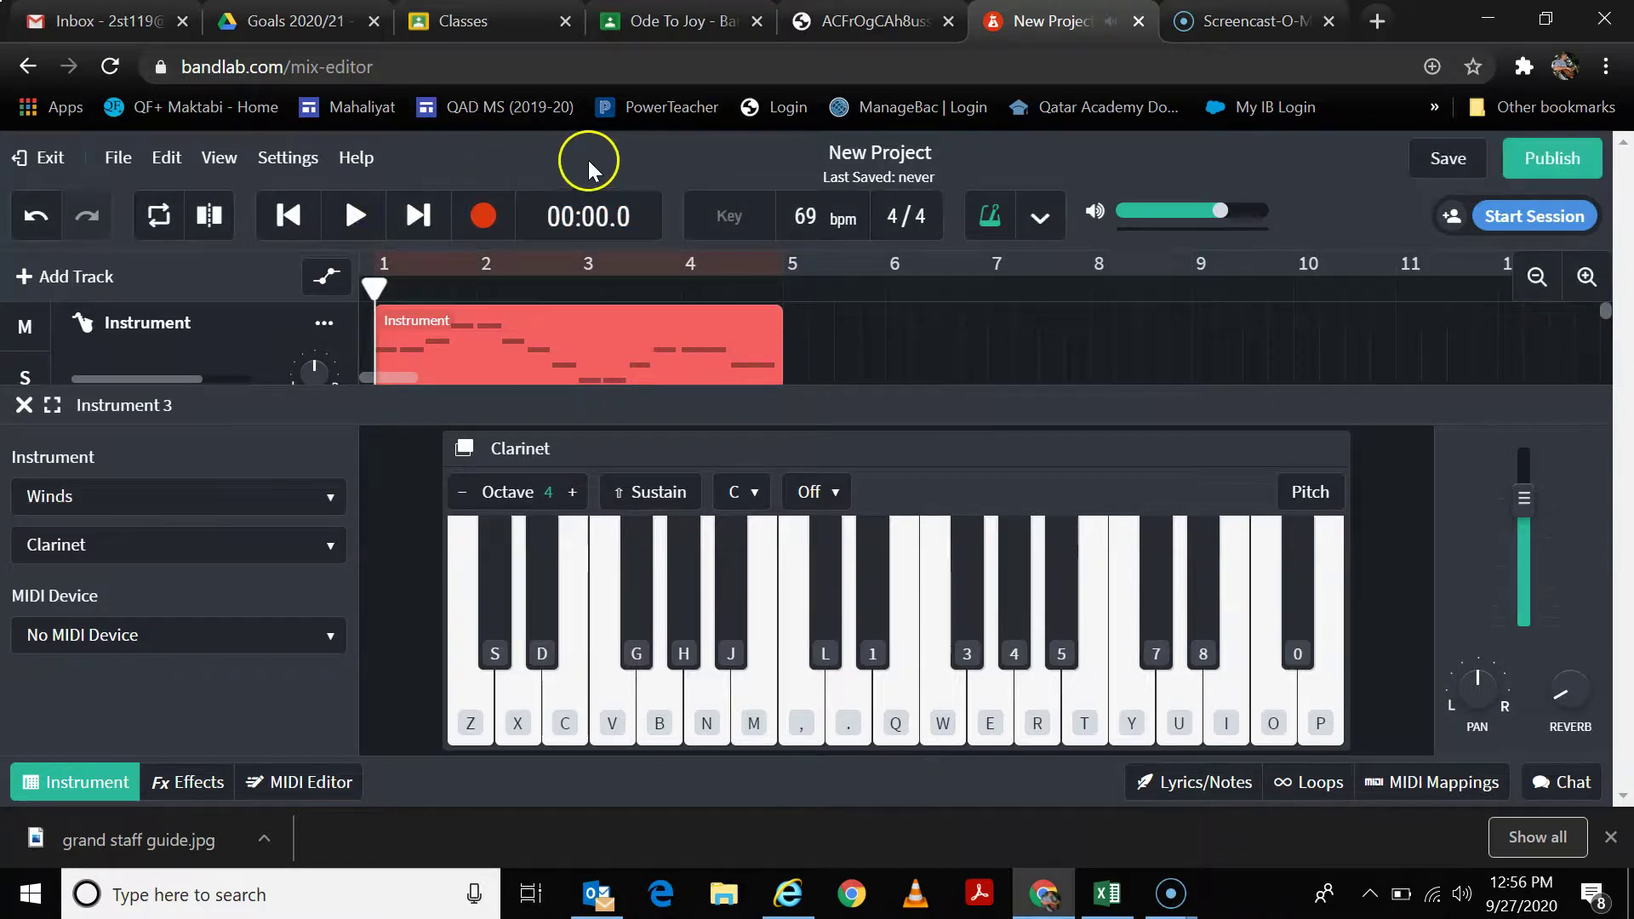
pyautogui.click(23, 407)
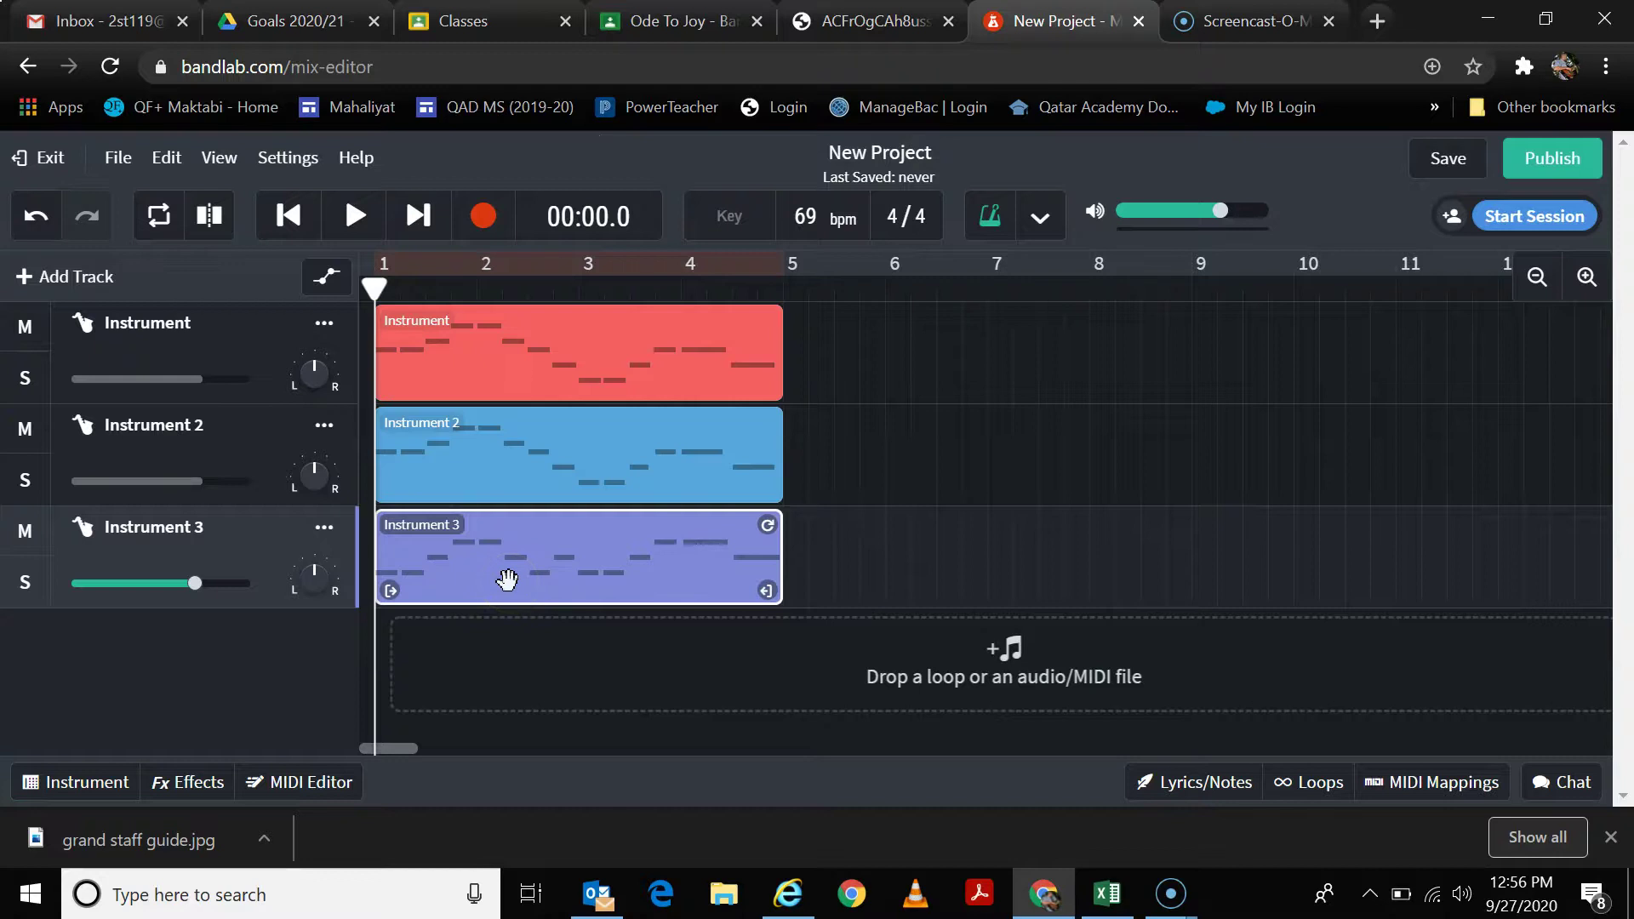
# Step: Play back the three recorded tracks together from the project start with the metronome on, and stop after the last notes
pyautogui.click(439, 223)
pyautogui.click(292, 223)
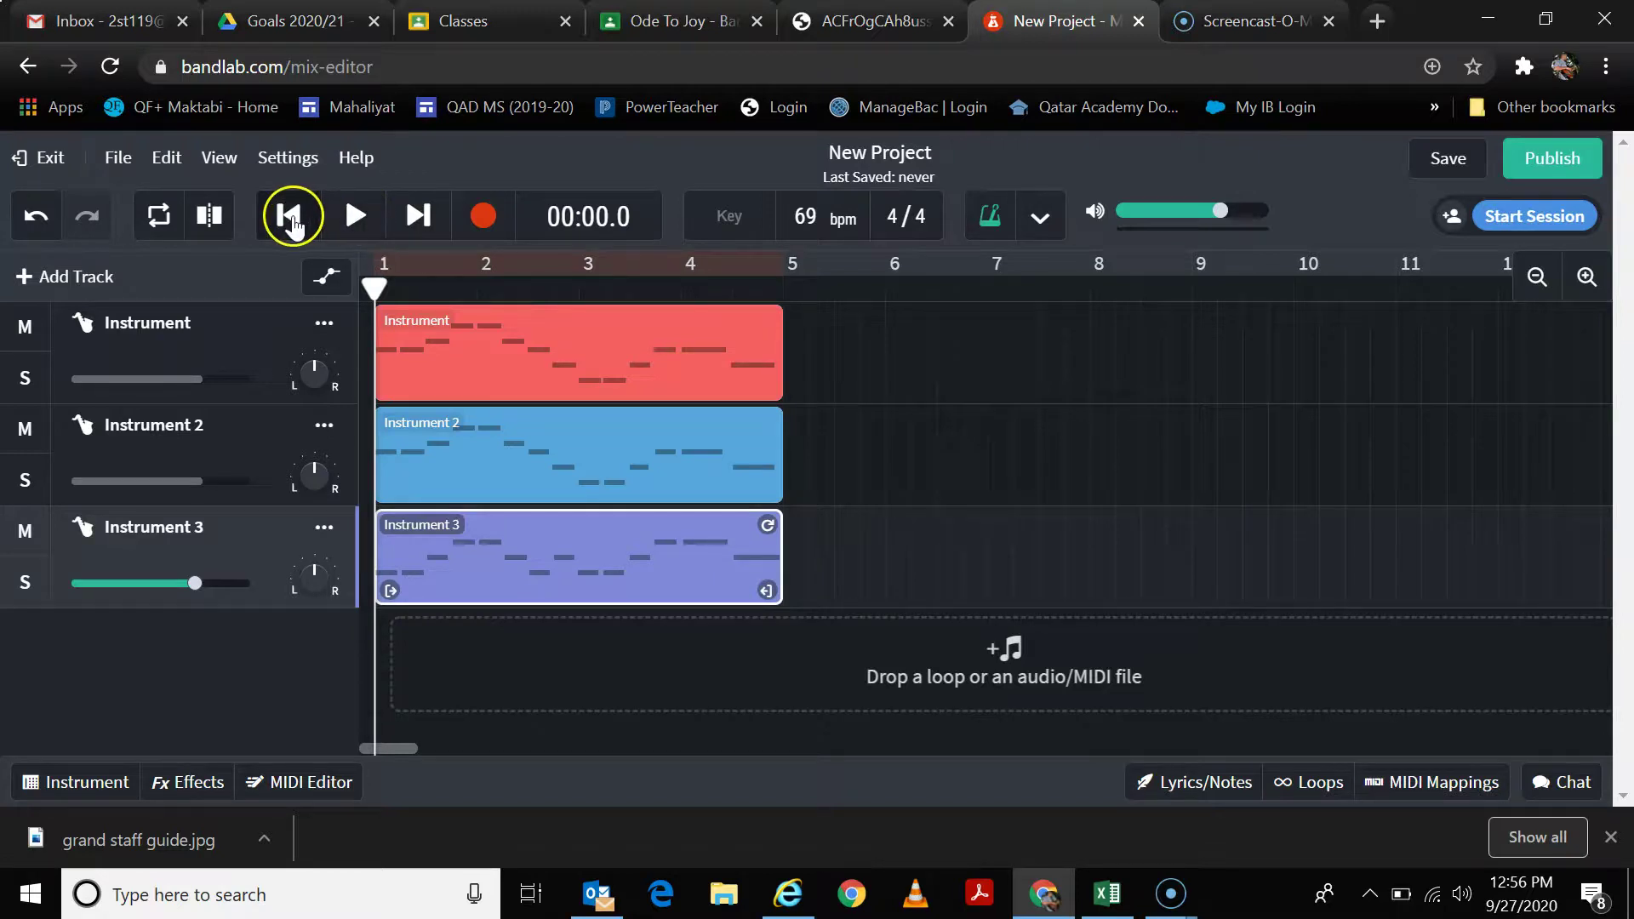
pyautogui.click(353, 220)
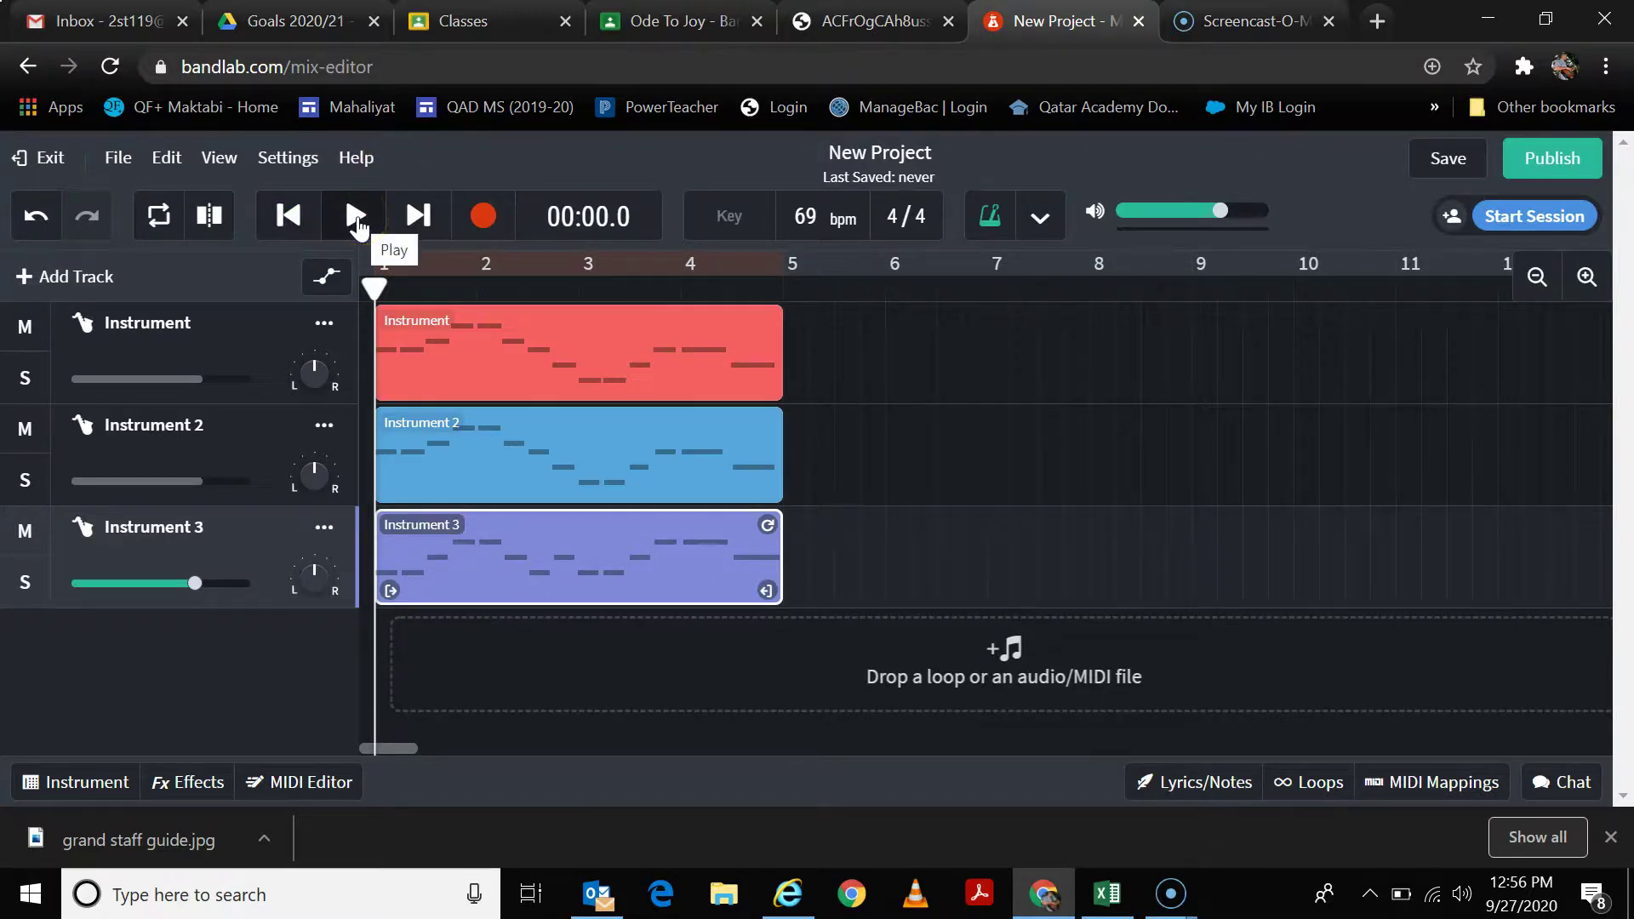
pyautogui.click(356, 223)
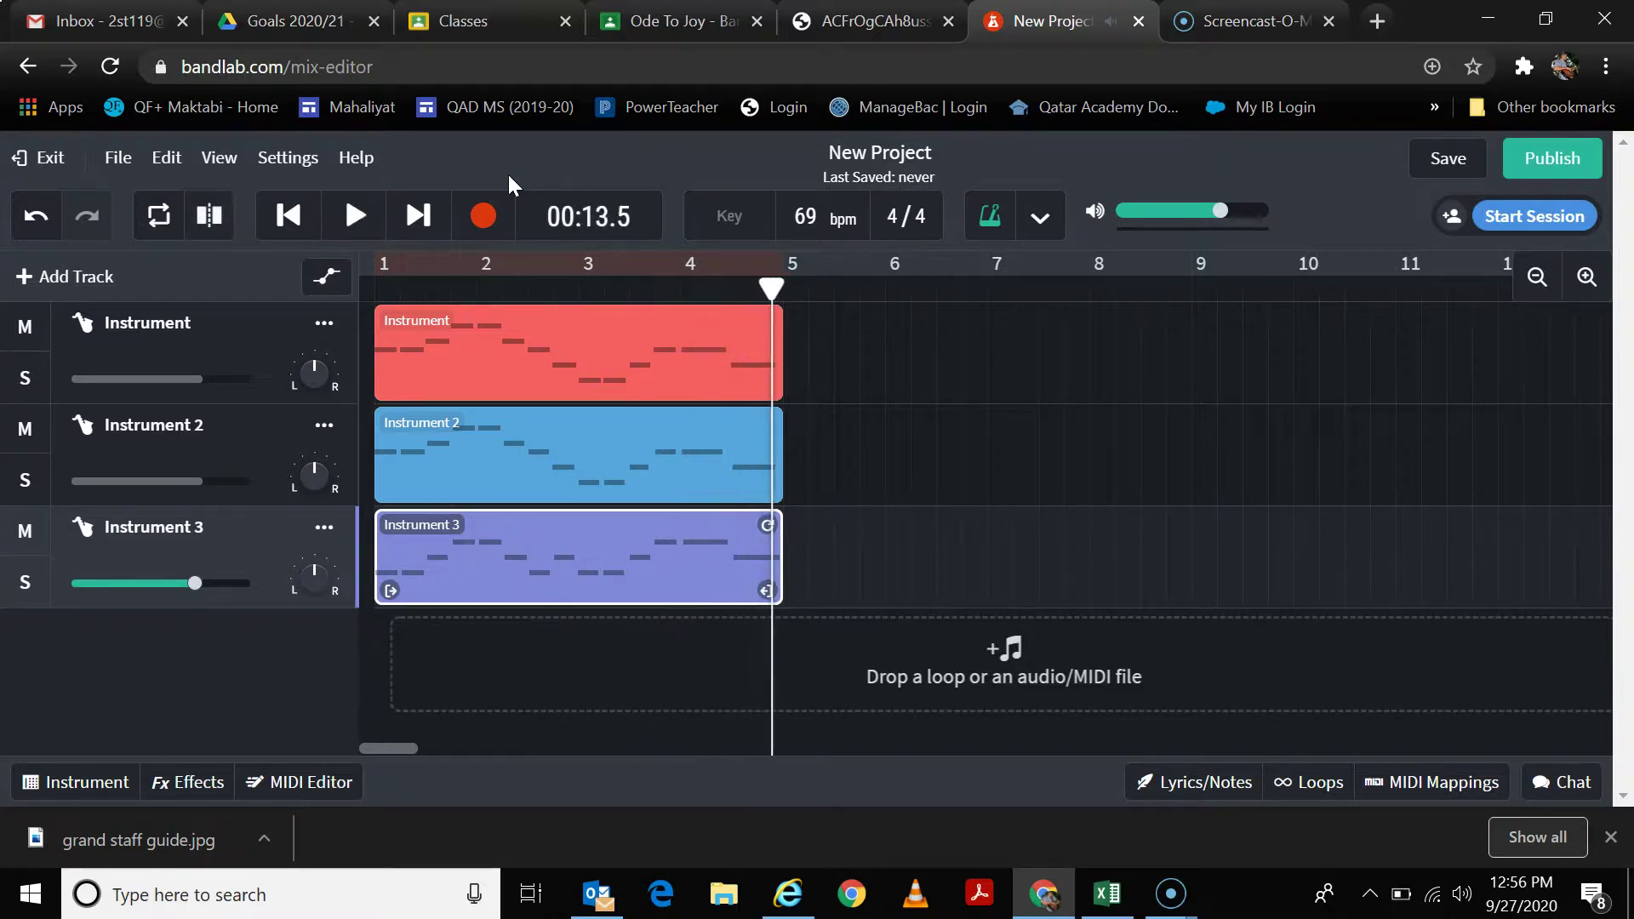
# Step: Turn off the metronome and play the three tracks from the project start to just past the end of the recorded parts
pyautogui.click(999, 223)
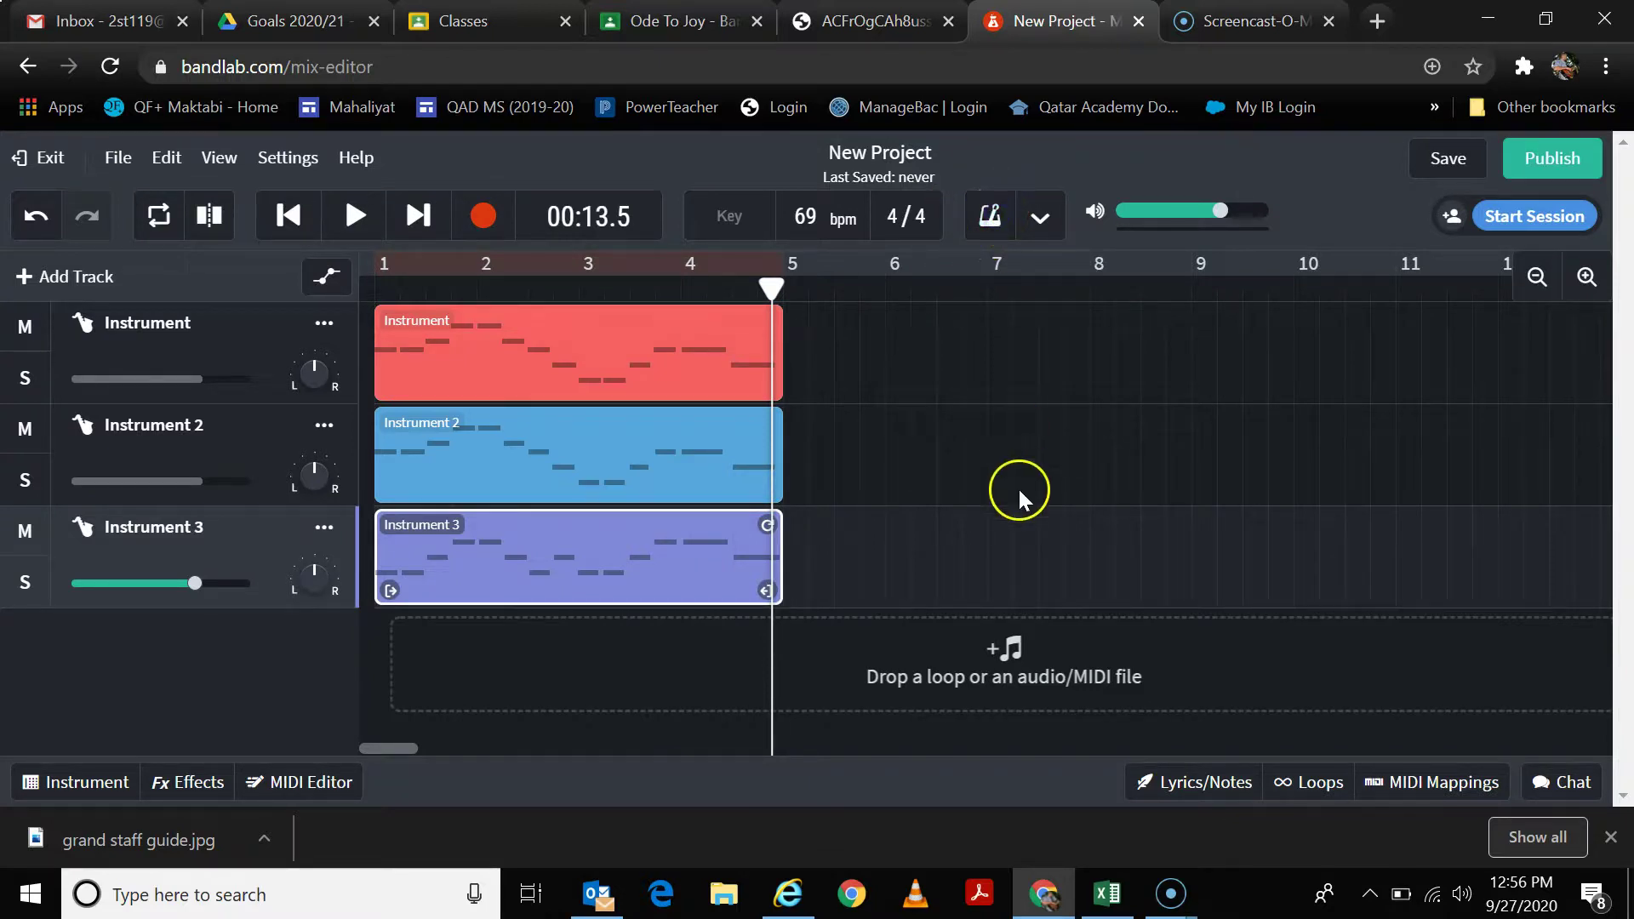
pyautogui.click(294, 220)
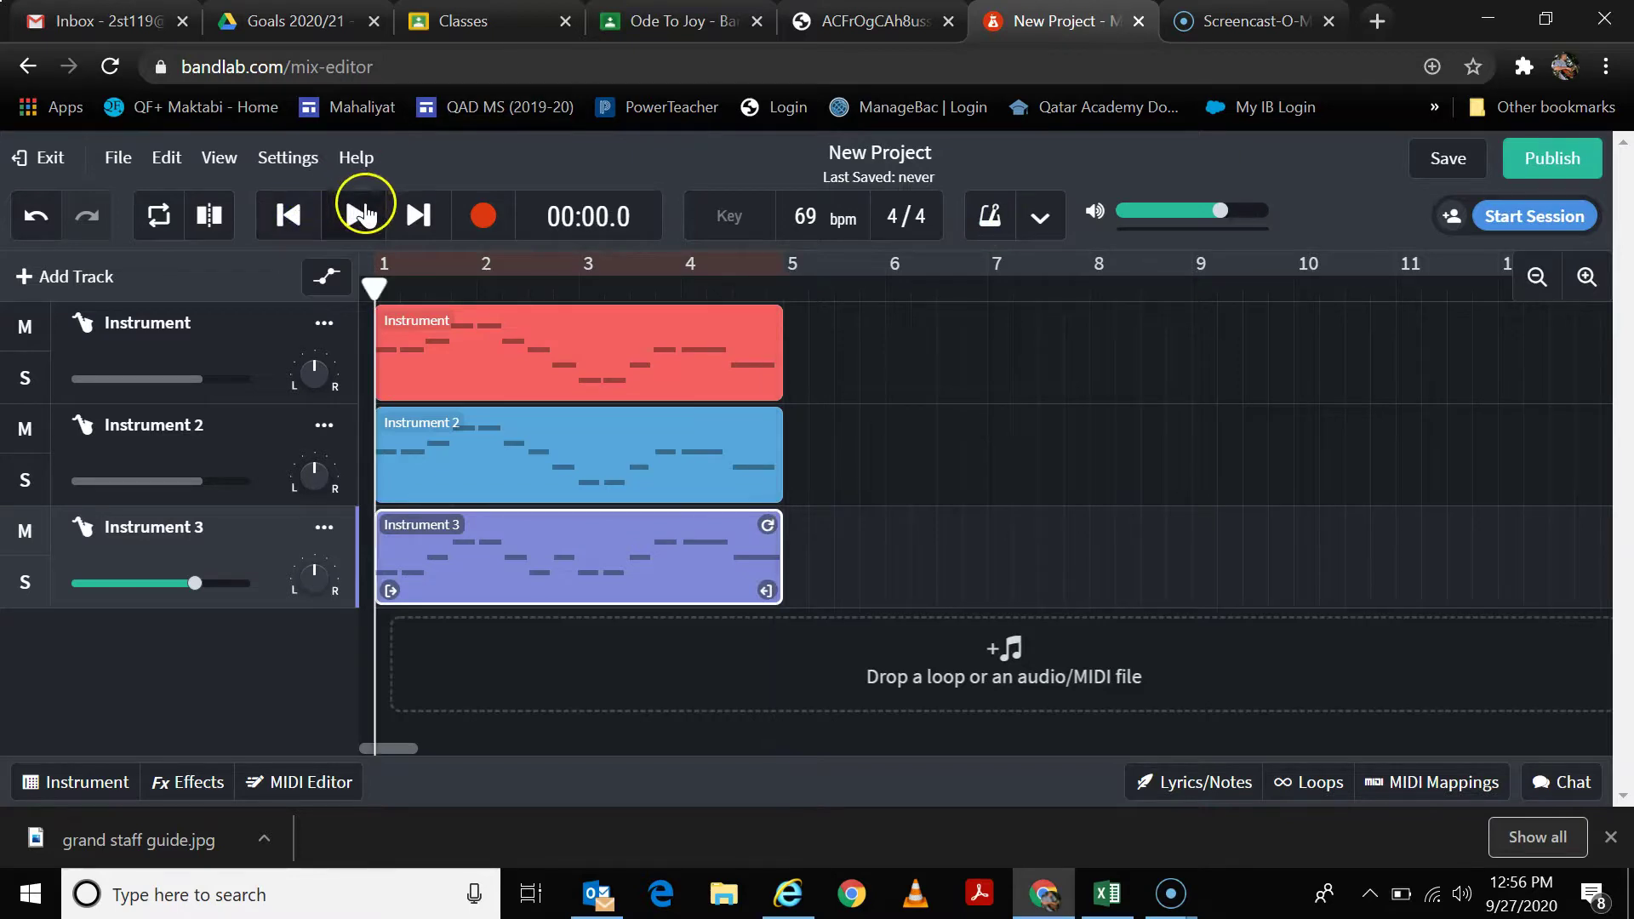
pyautogui.click(366, 218)
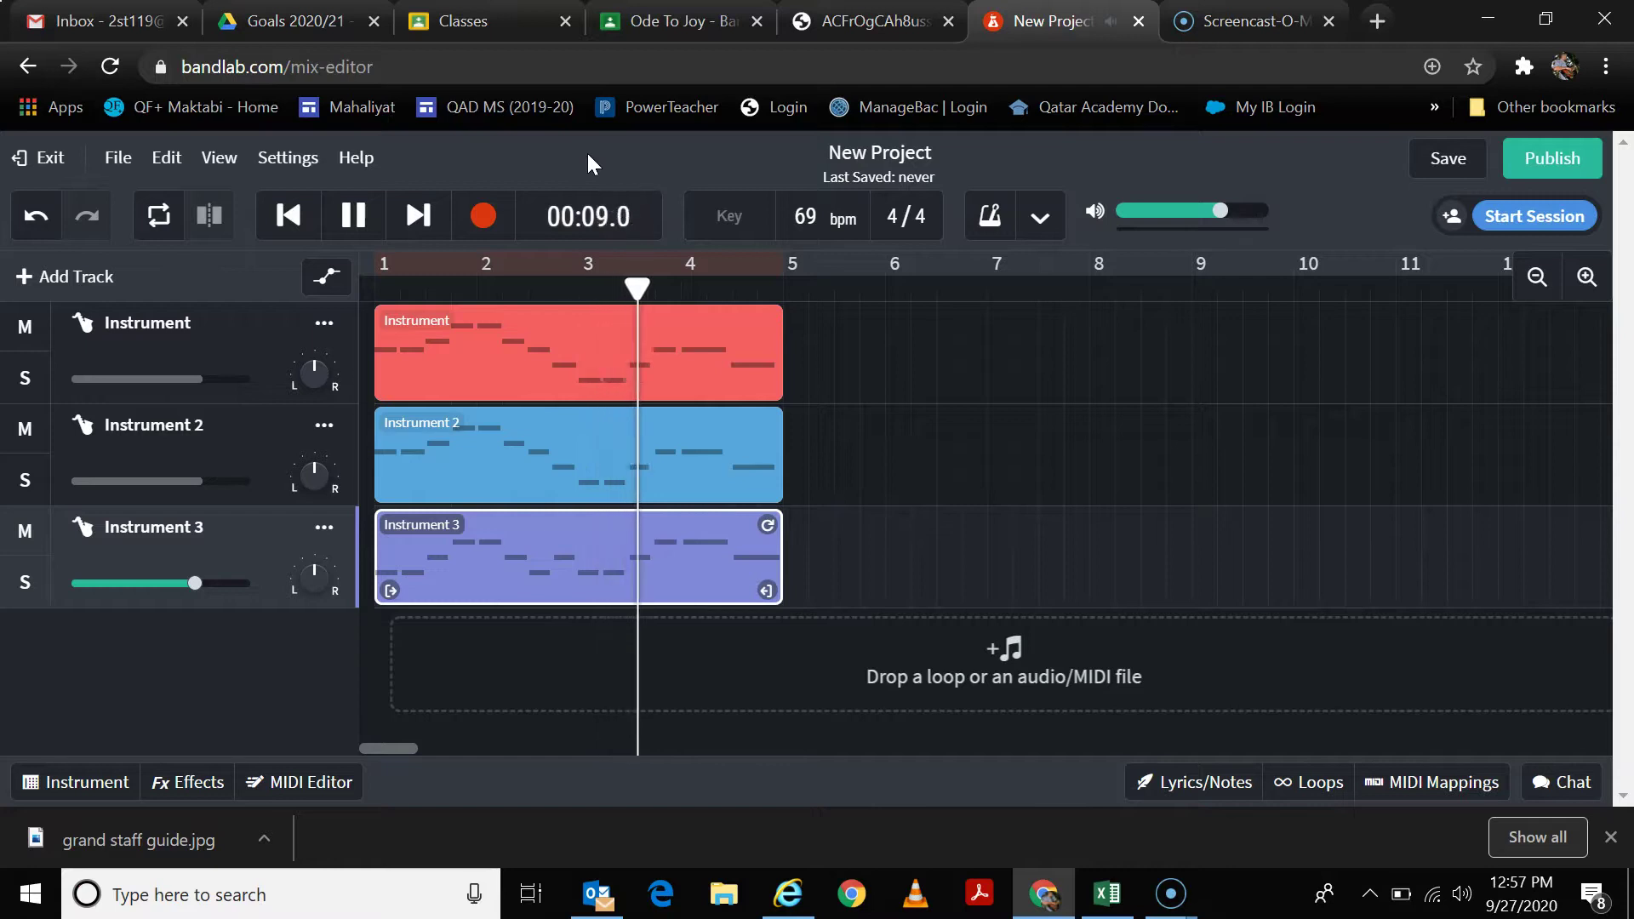
pyautogui.click(353, 230)
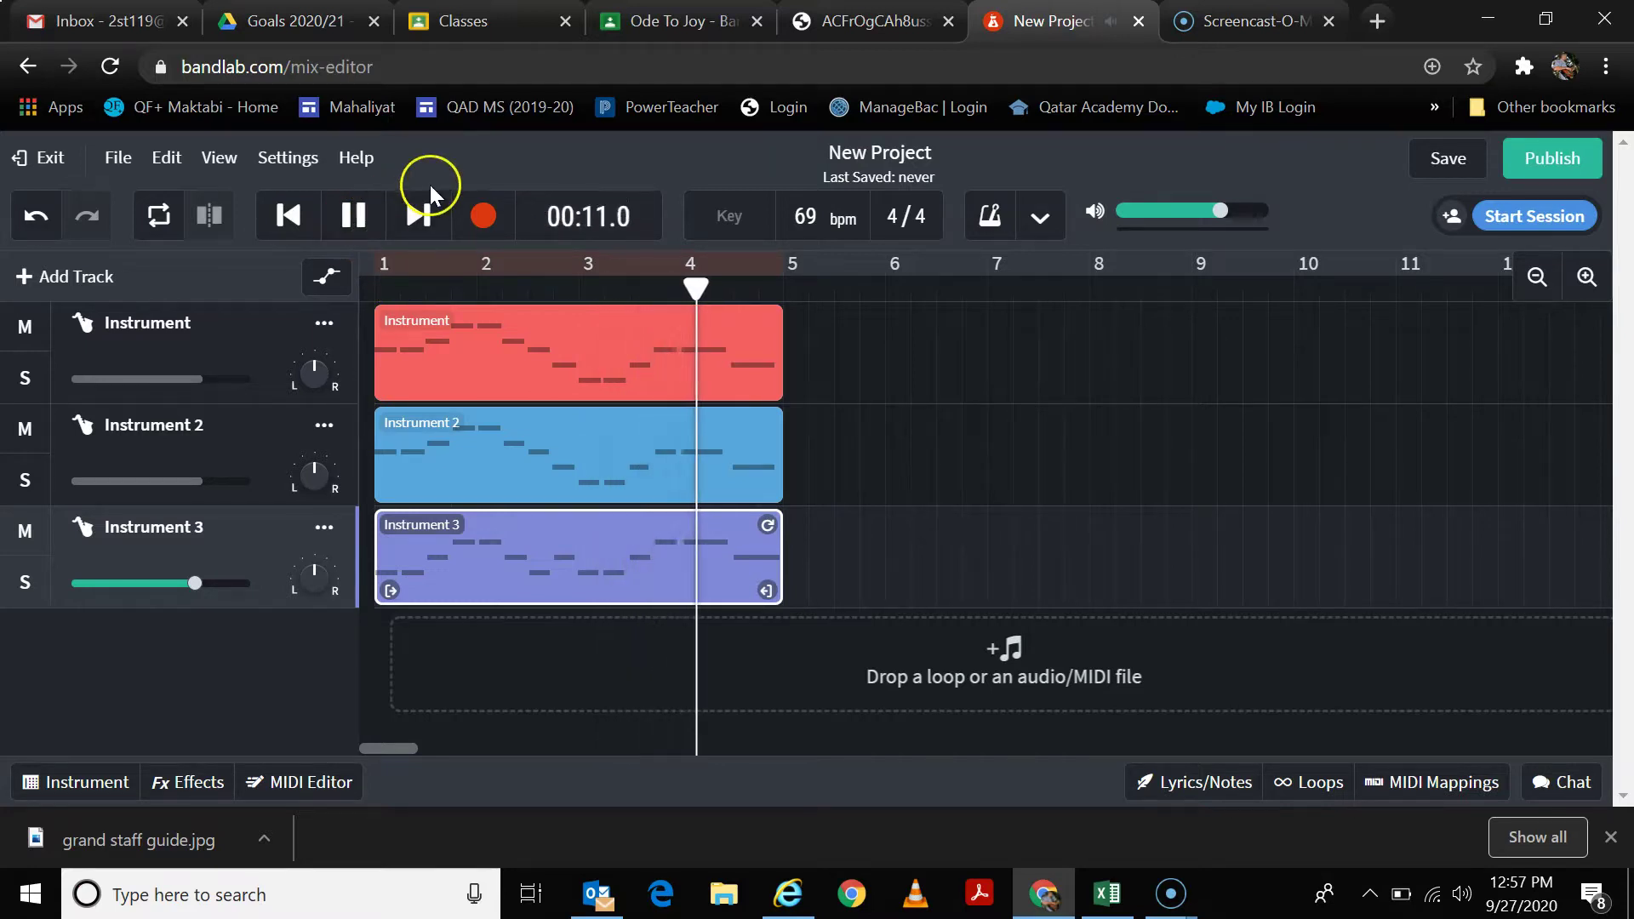
pyautogui.click(350, 223)
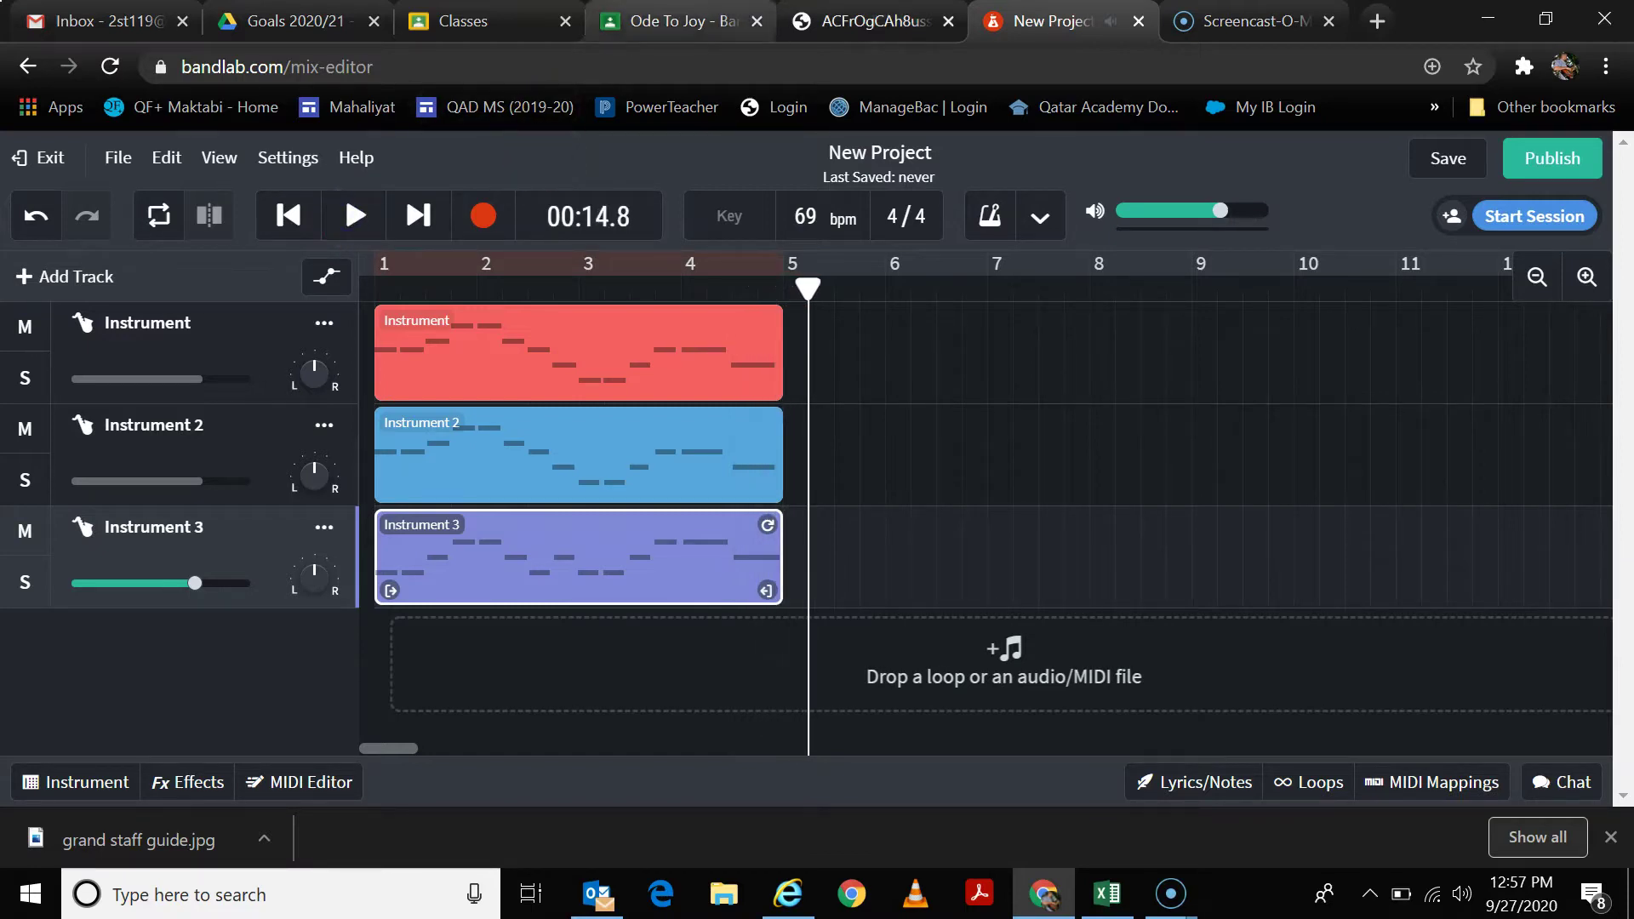
# Step: Review all instrument parts in the Ode to Joy score from Flute down to Double Bass, and return to the mix editor
pyautogui.click(876, 20)
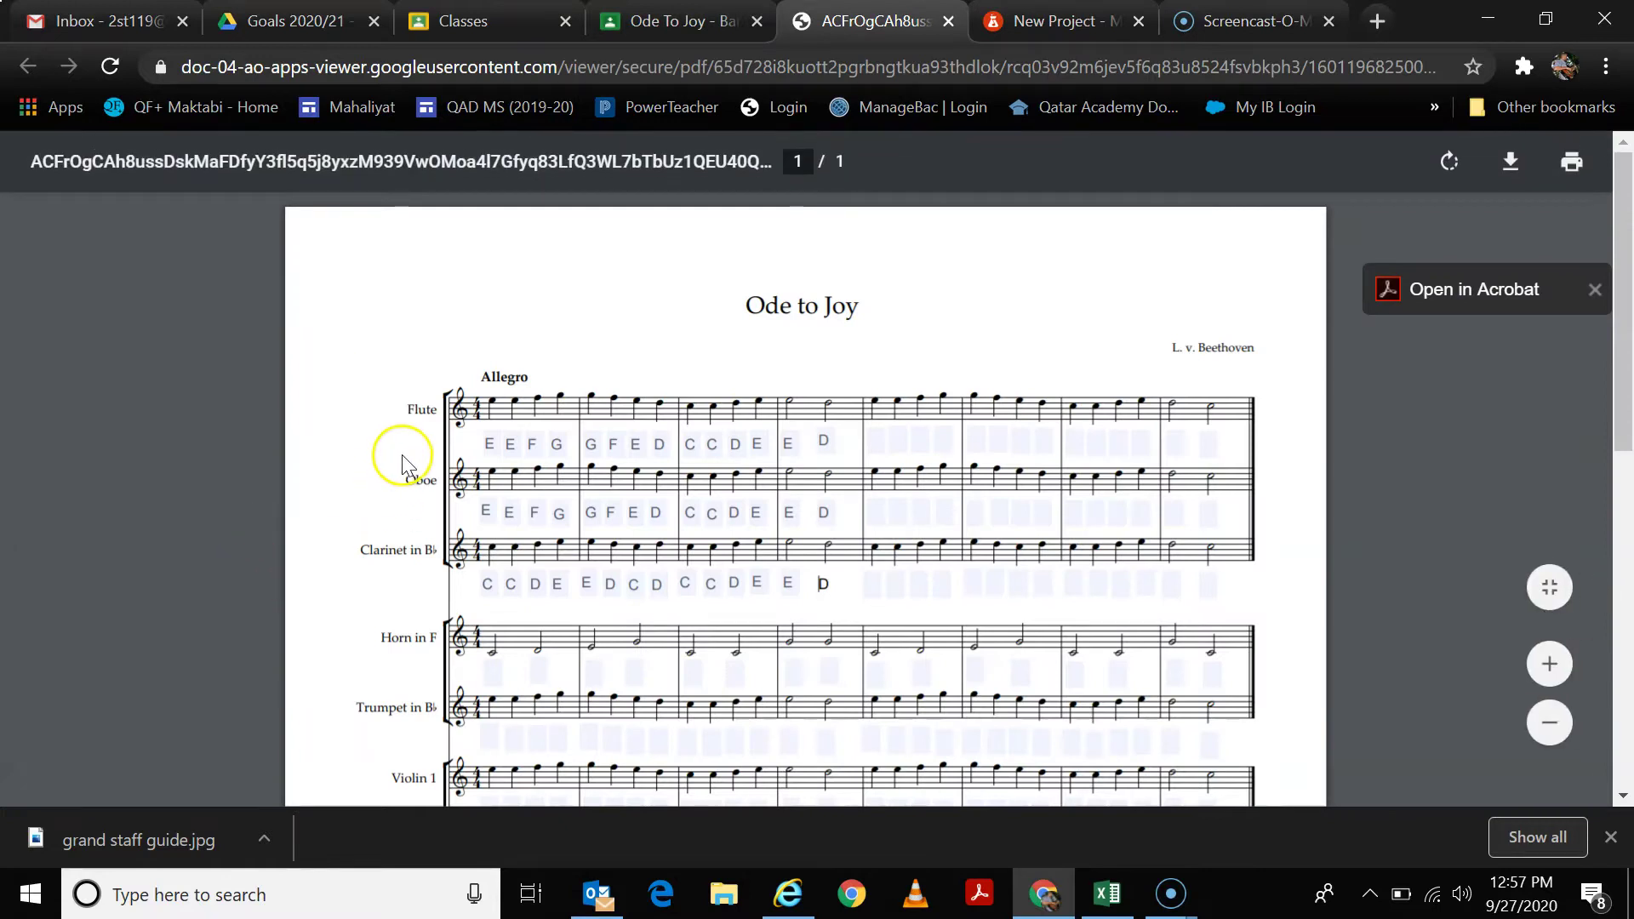
pyautogui.scroll(-3, 408, 459)
pyautogui.scroll(-5, 412, 462)
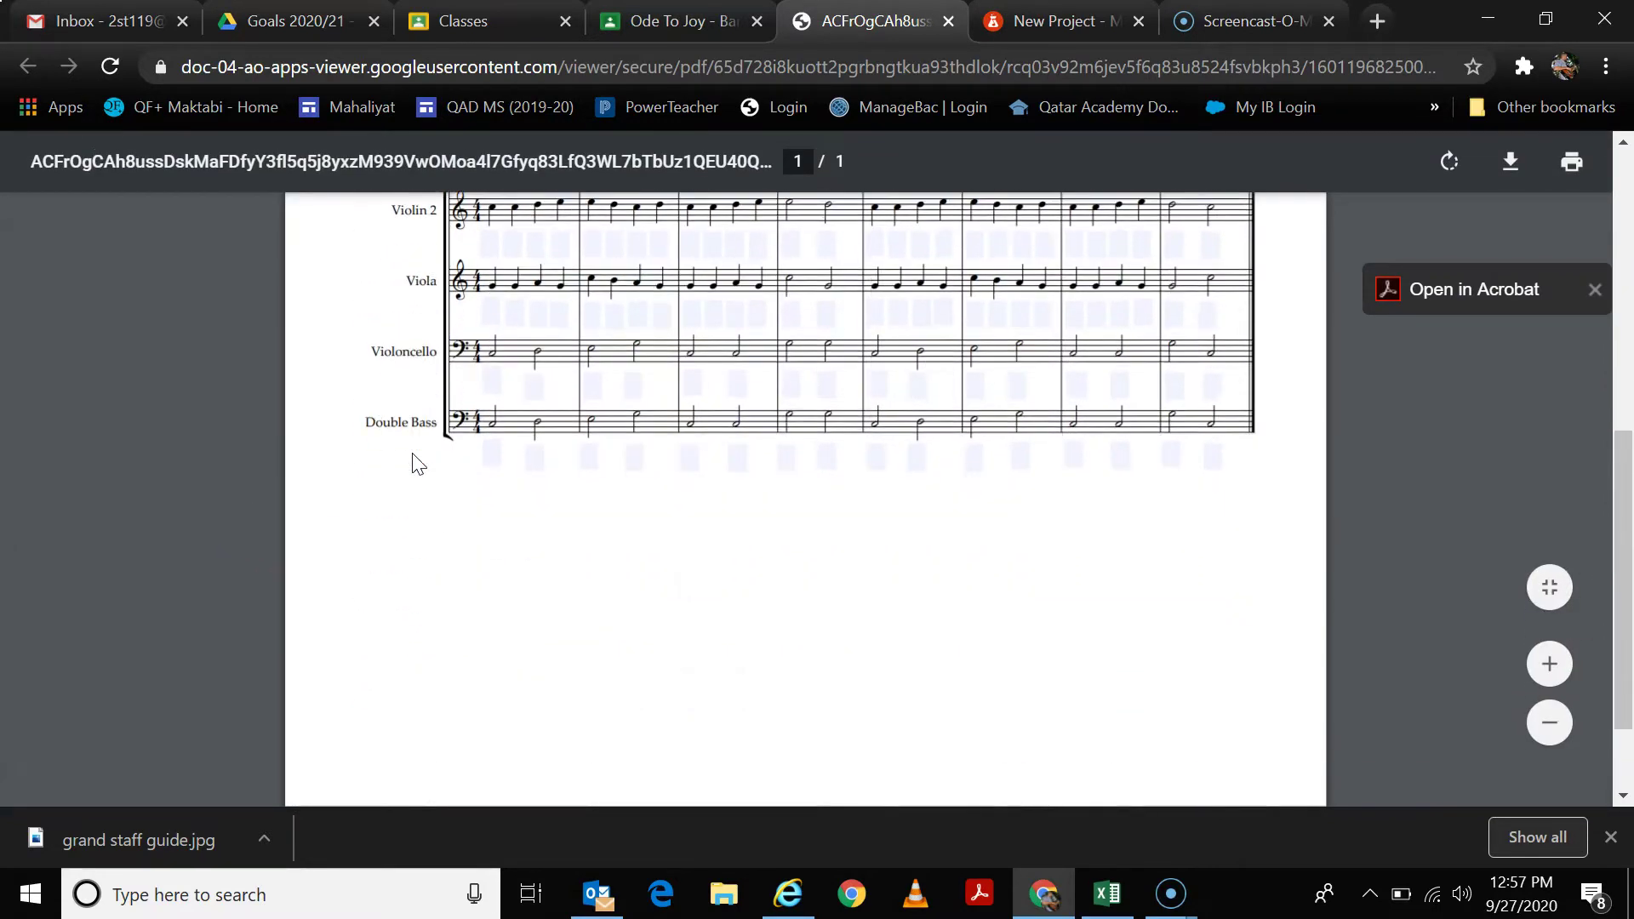
pyautogui.scroll(8, 415, 464)
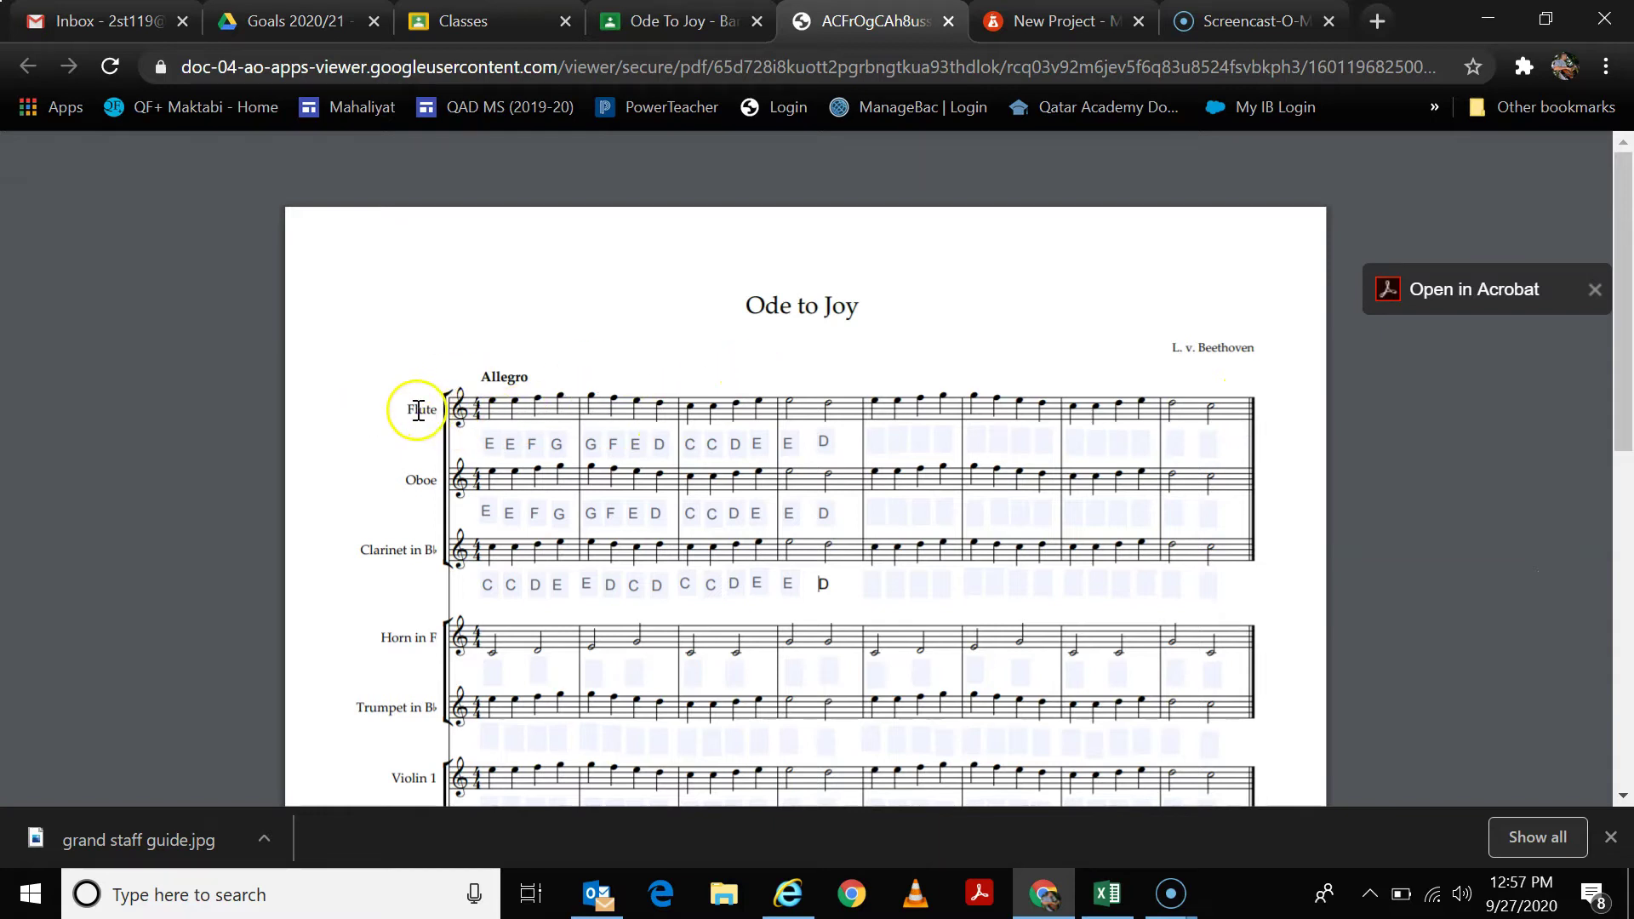
pyautogui.scroll(-3, 423, 525)
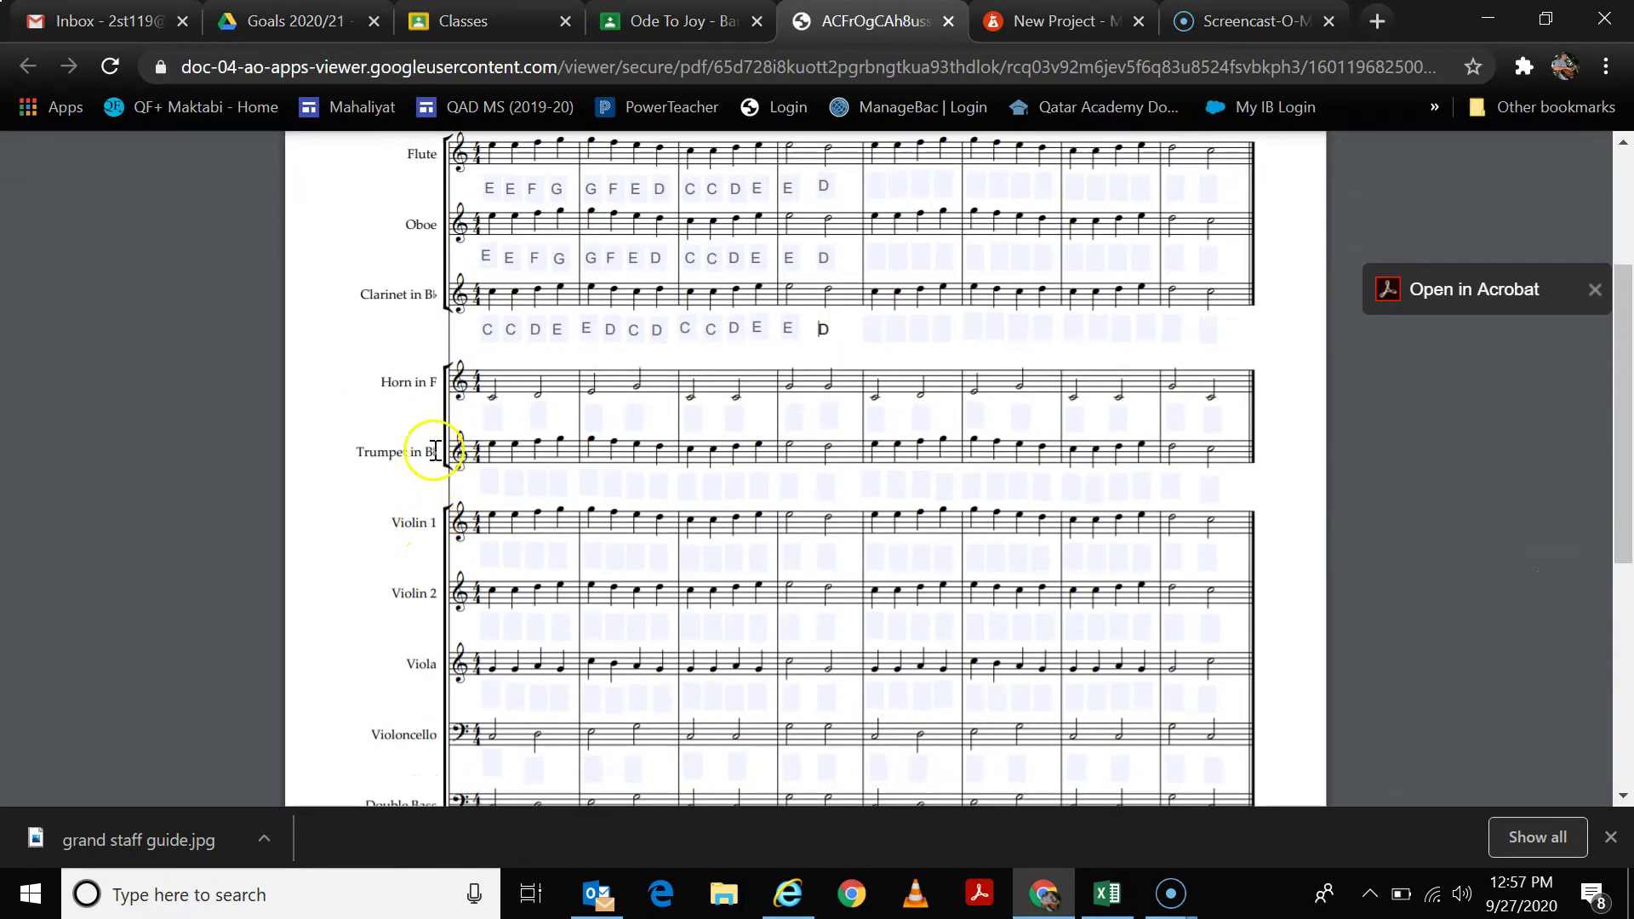
pyautogui.scroll(-2, 428, 460)
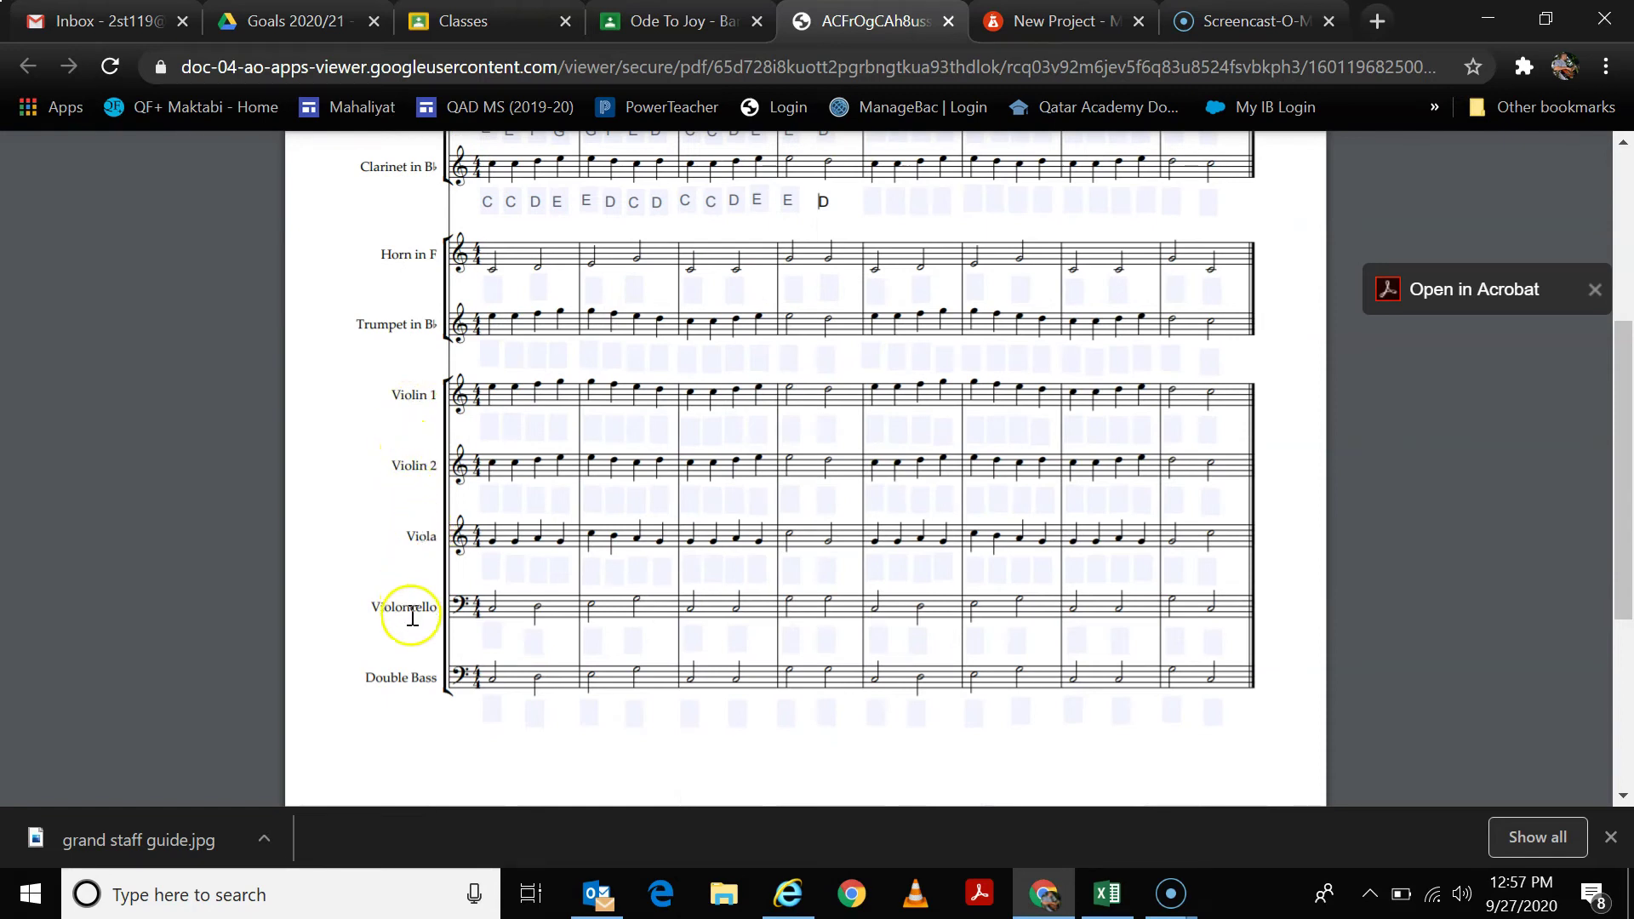
pyautogui.scroll(4, 612, 668)
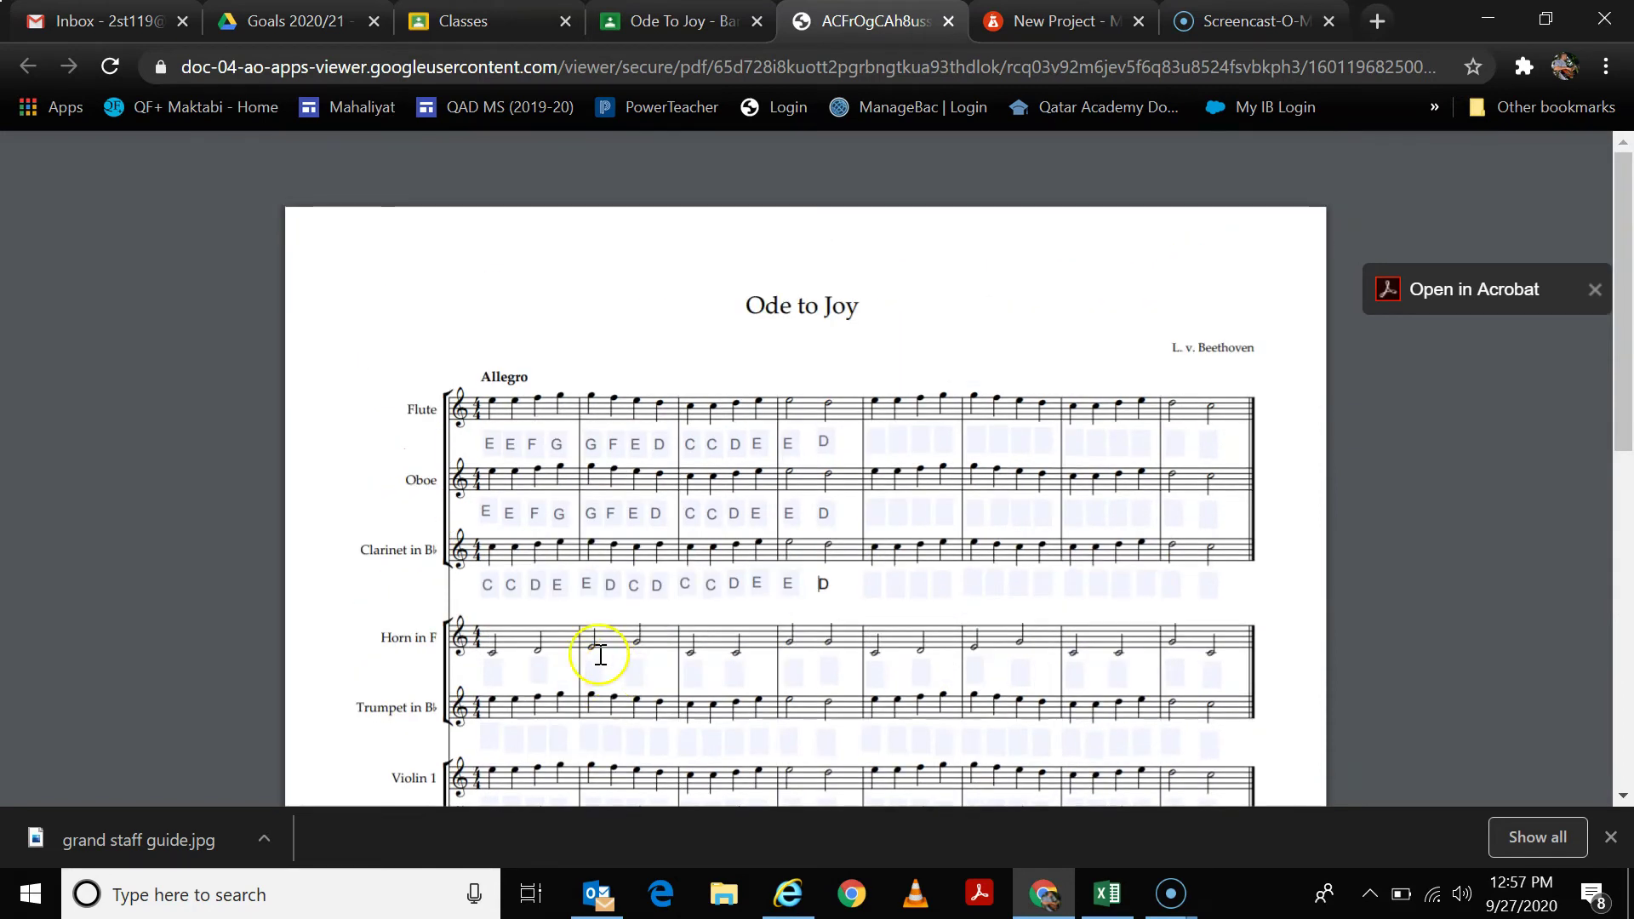
pyautogui.click(1060, 24)
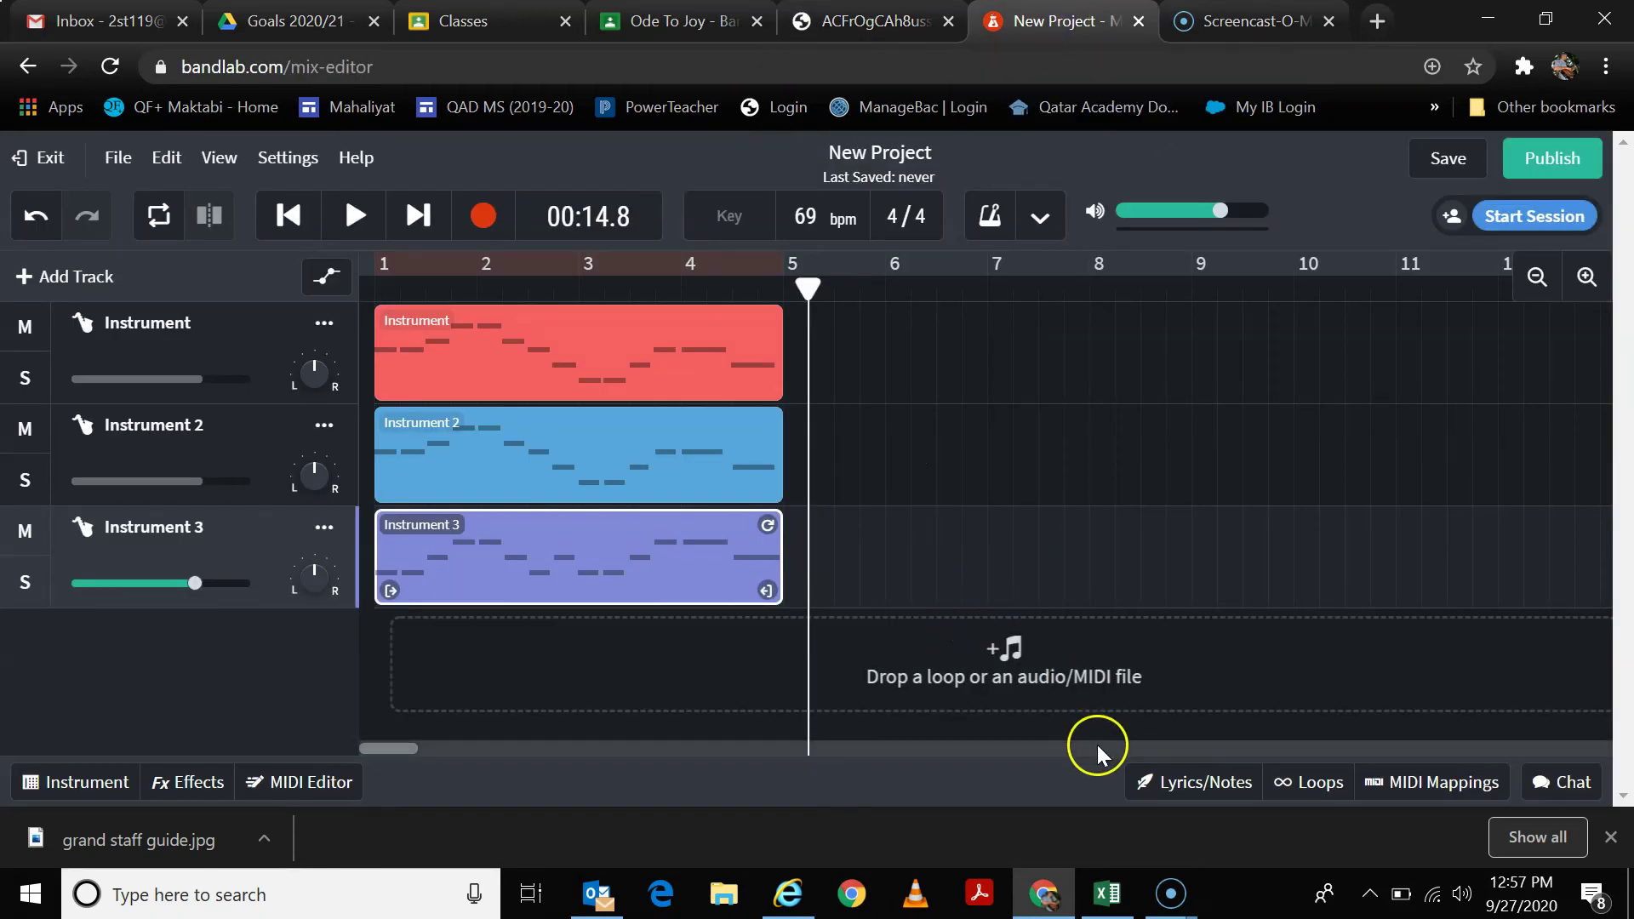
pyautogui.moveTo(1181, 902)
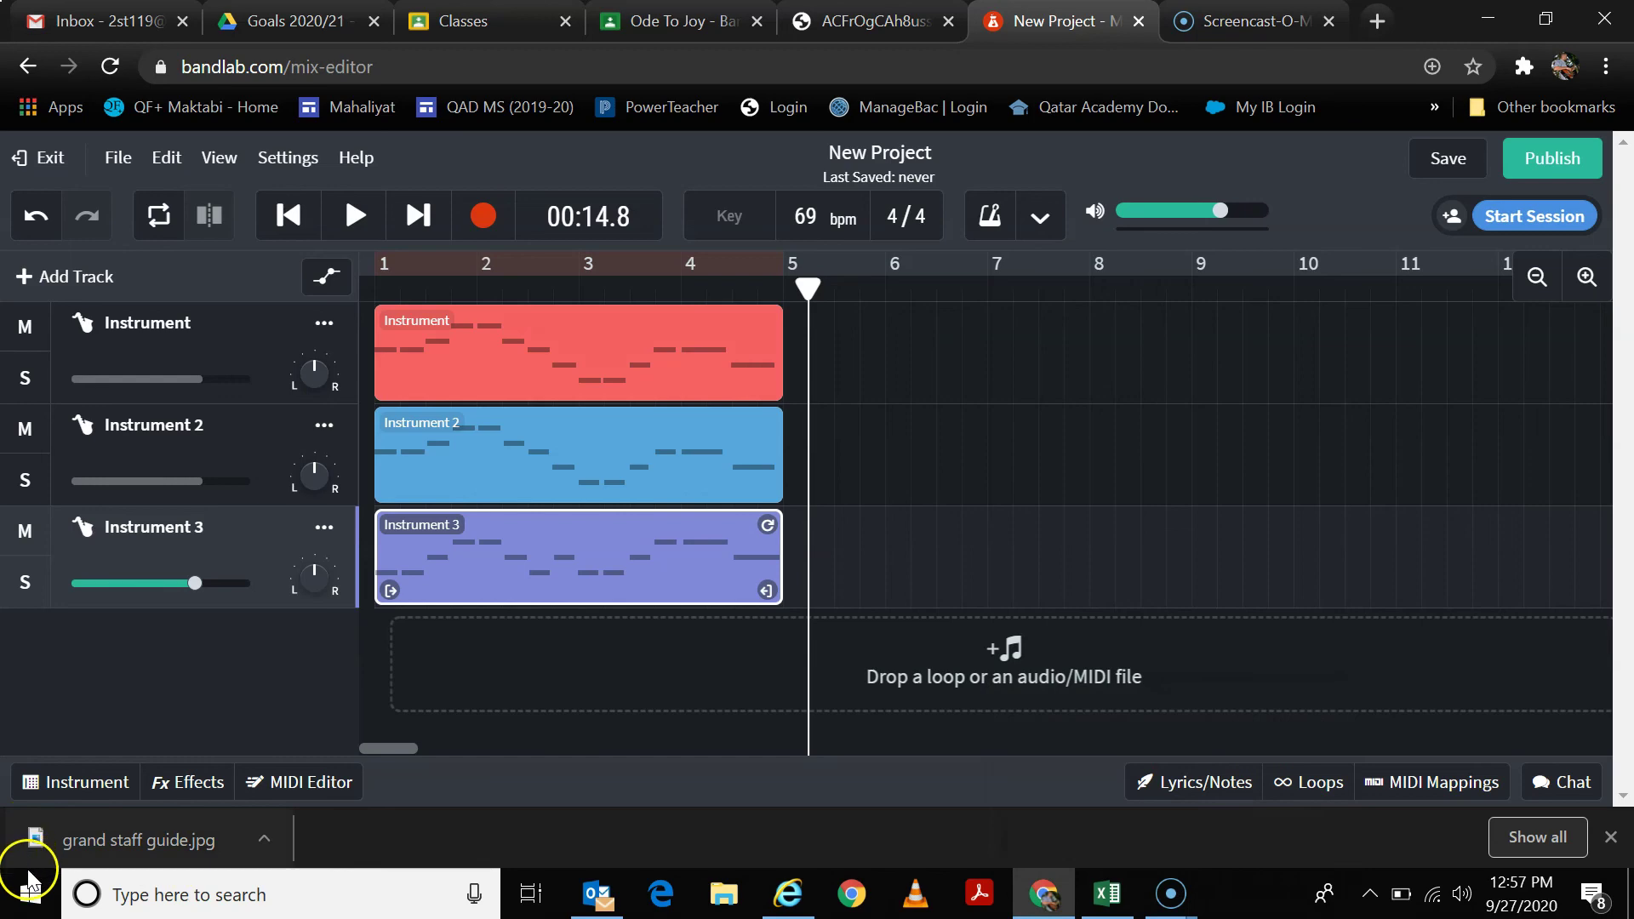